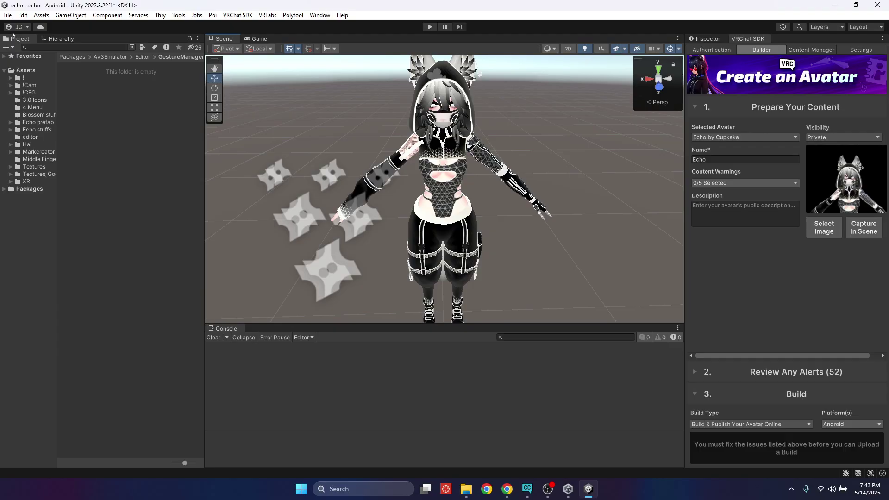
# - Dock the Project window beneath the Hierarchy and enlarge its height
pyautogui.moveTo(13, 37); pyautogui.dragTo(77, 413)
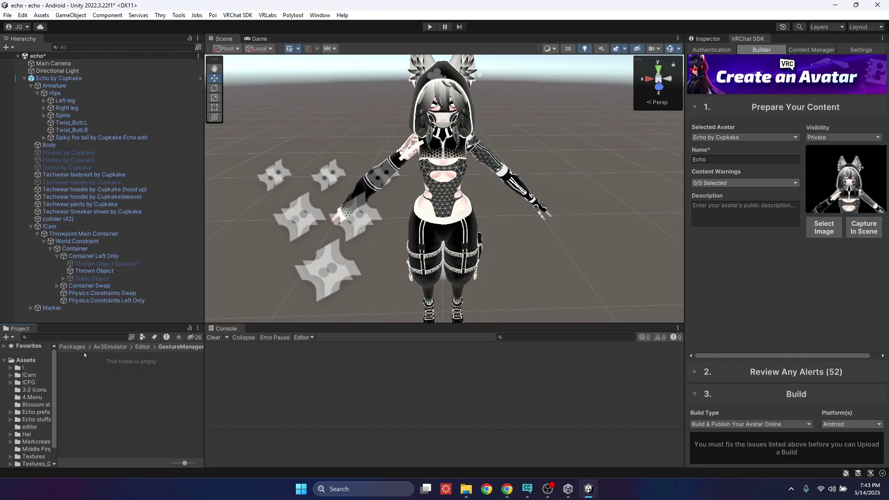
pyautogui.moveTo(95, 323); pyautogui.dragTo(86, 258)
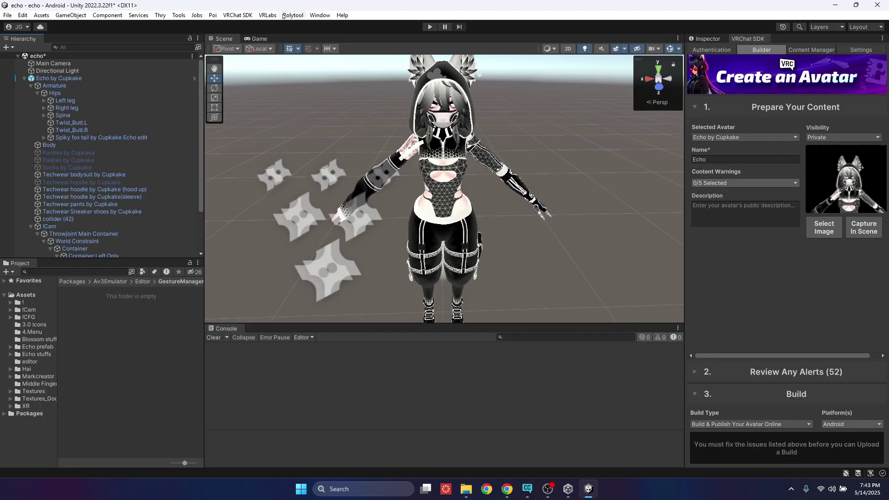
# - Open the VRC Build Size Viewer and dock it beside the Console
pyautogui.click(320, 16)
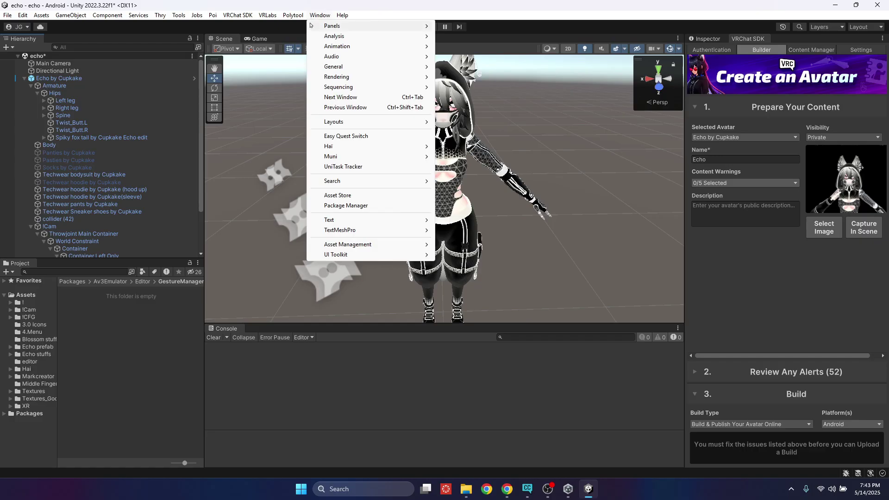
pyautogui.moveTo(354, 159)
pyautogui.click(484, 155)
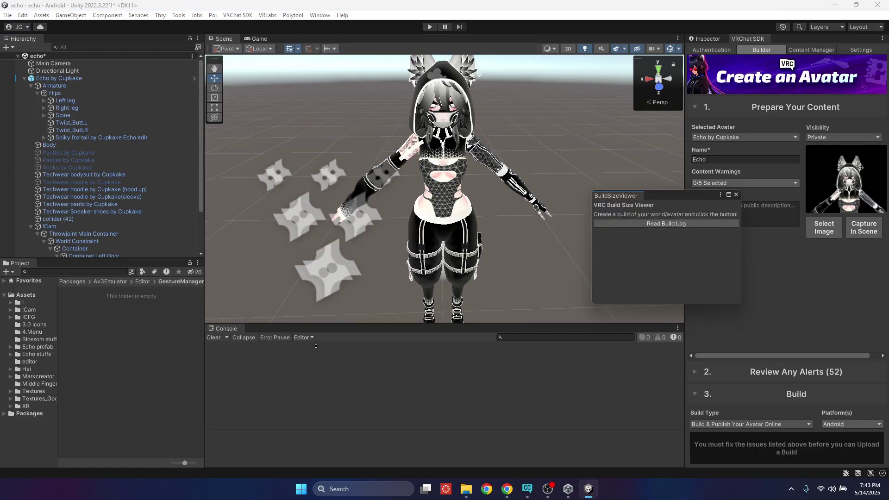
pyautogui.moveTo(621, 199); pyautogui.dragTo(276, 338)
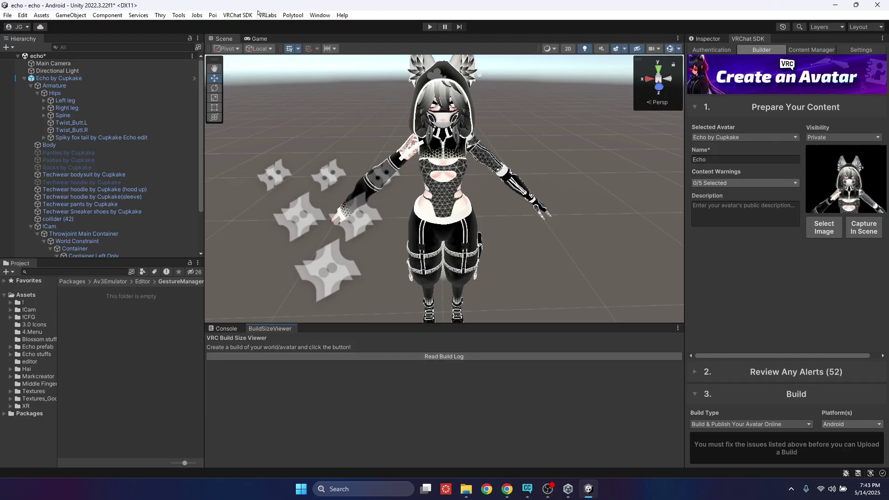
# - Open Thry's Avatar VRAM Calculator, dock it beside the Game view, and set Echo by Cupkake as its input
pyautogui.click(161, 15)
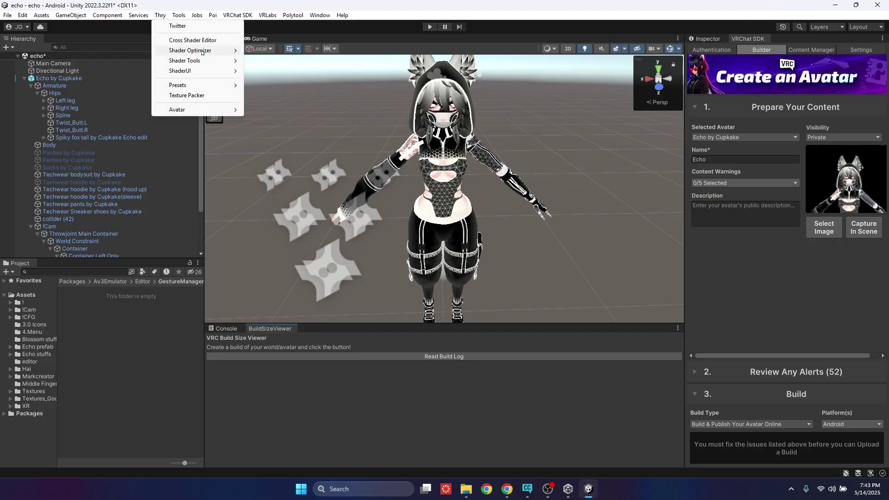
pyautogui.moveTo(188, 111)
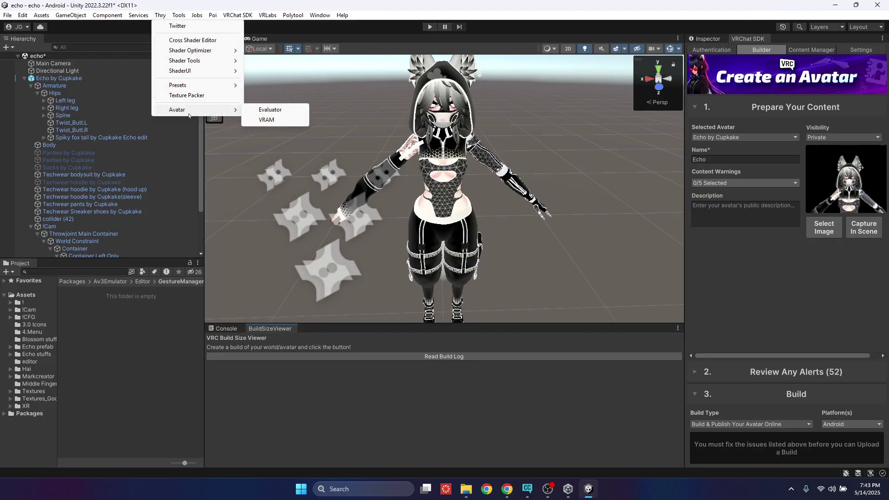
pyautogui.click(278, 120)
pyautogui.moveTo(519, 79); pyautogui.dragTo(366, 39)
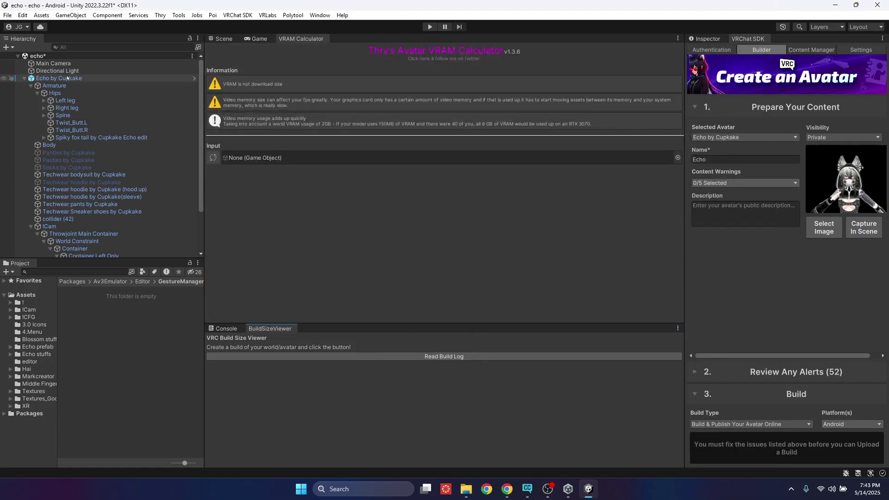
pyautogui.moveTo(67, 78); pyautogui.dragTo(311, 155)
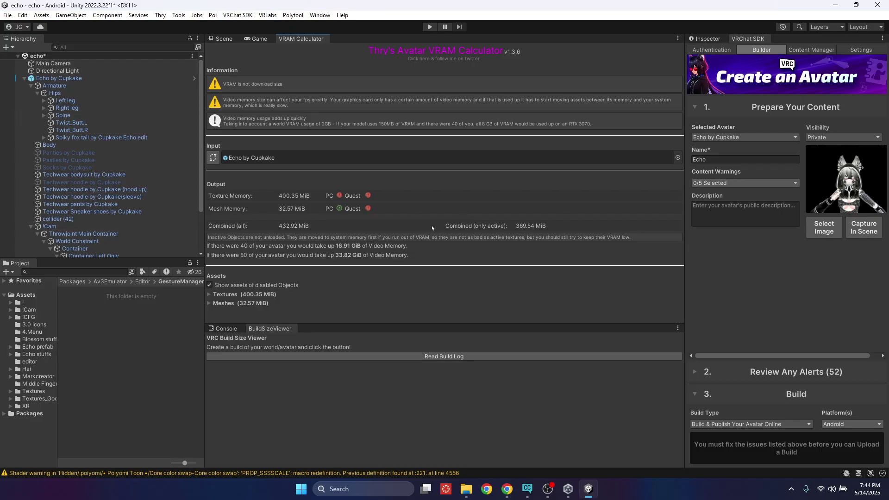
# - Examine the memory size, resolution and compression format of the avatar's textures in the VRAM Calculator
pyautogui.click(209, 295)
pyautogui.scroll(-4, 272, 233)
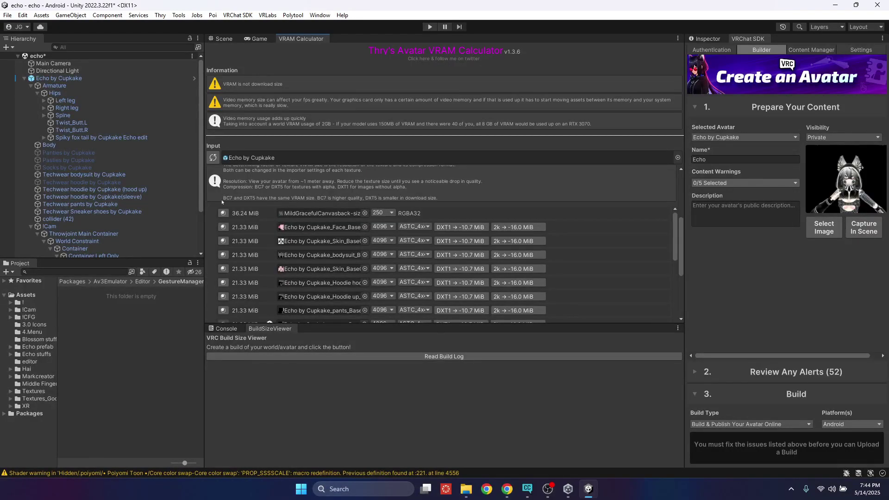
pyautogui.scroll(4, 241, 232)
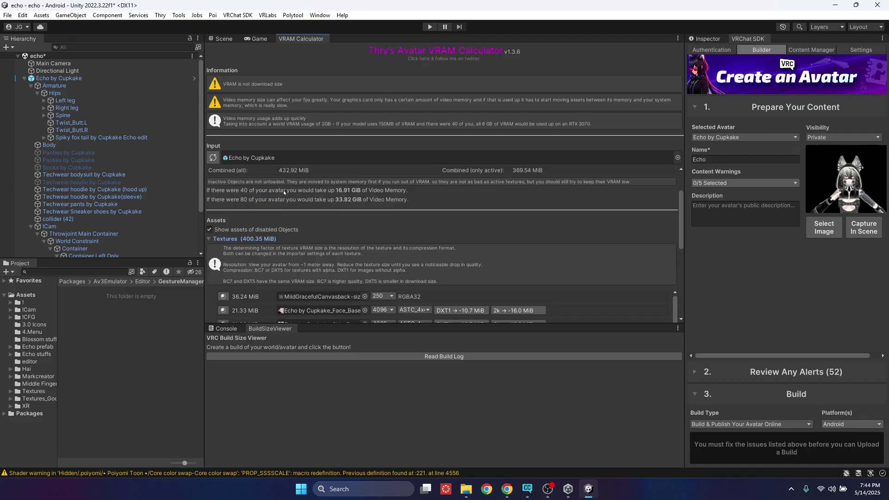
pyautogui.scroll(-2, 245, 256)
pyautogui.scroll(-2, 245, 255)
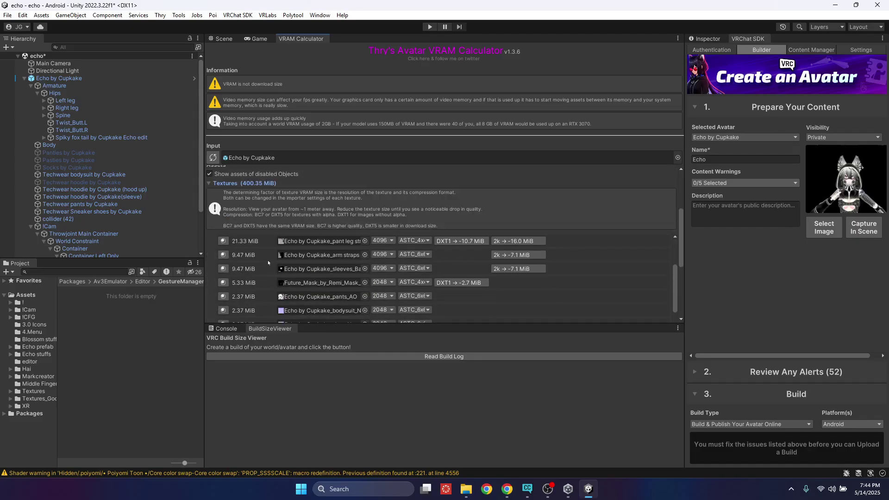
pyautogui.scroll(-10, 298, 249)
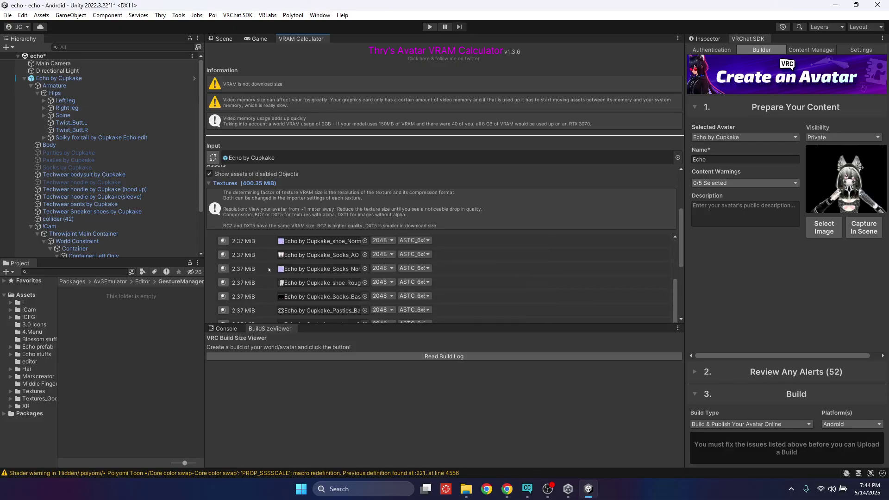
pyautogui.scroll(10, 261, 281)
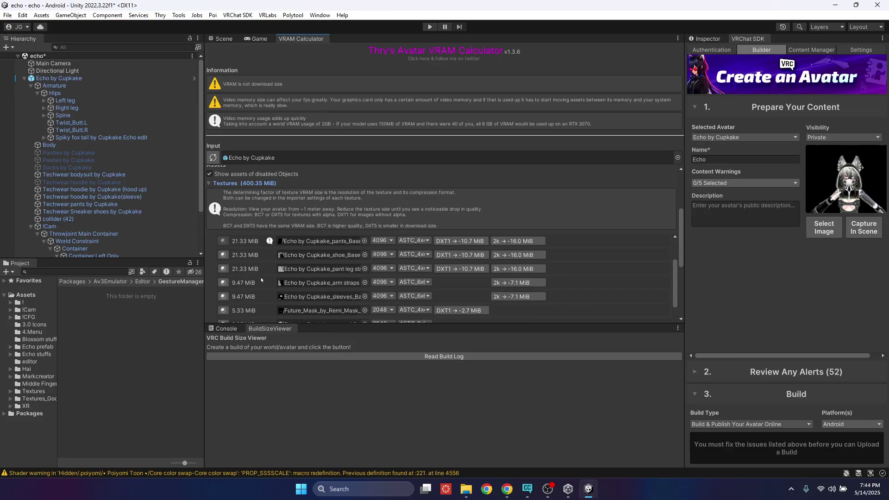
pyautogui.scroll(2, 243, 190)
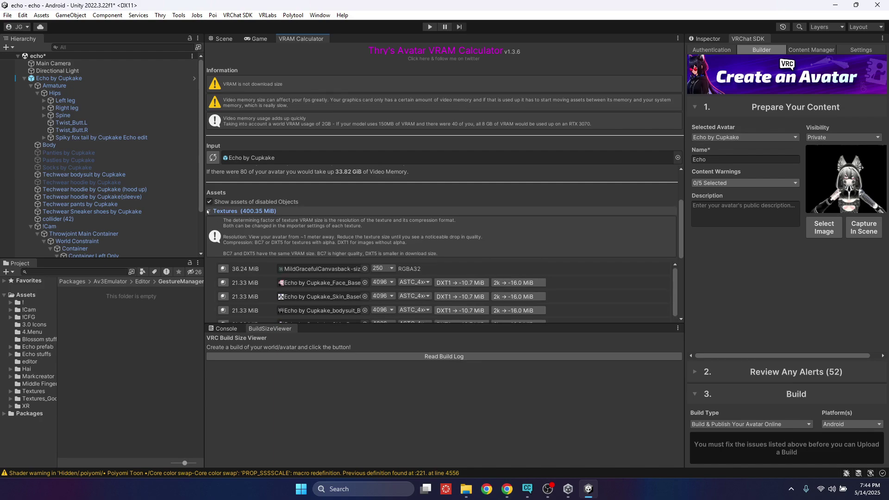
pyautogui.scroll(-2, 223, 267)
pyautogui.scroll(3, 219, 252)
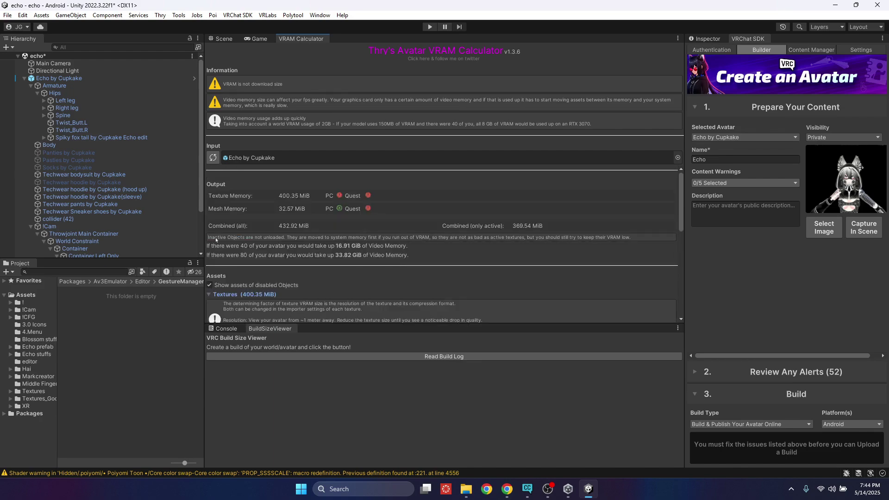
pyautogui.scroll(-3, 216, 240)
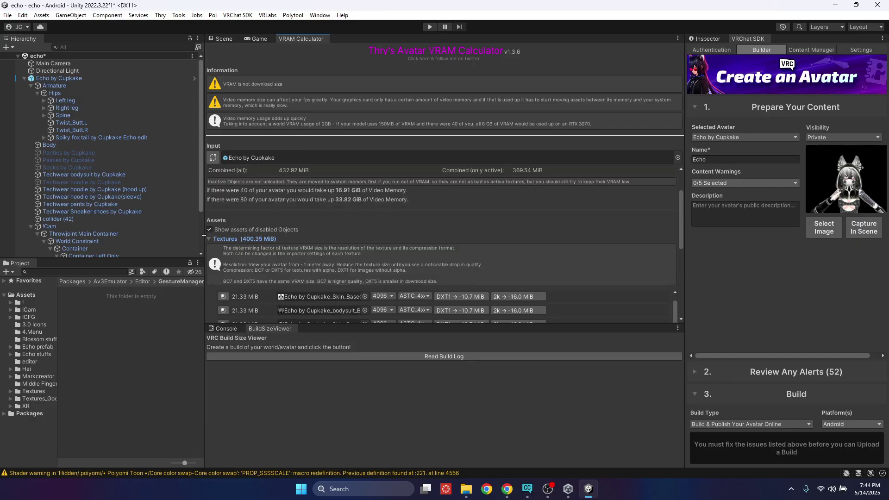
# - Collapse the texture list and examine the memory size of each of the avatar's meshes
pyautogui.click(208, 239)
pyautogui.click(209, 303)
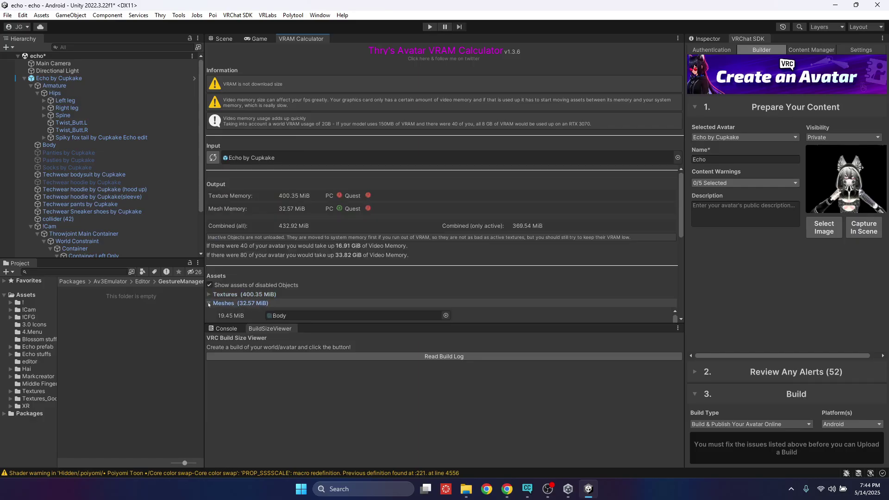
pyautogui.scroll(-3, 258, 230)
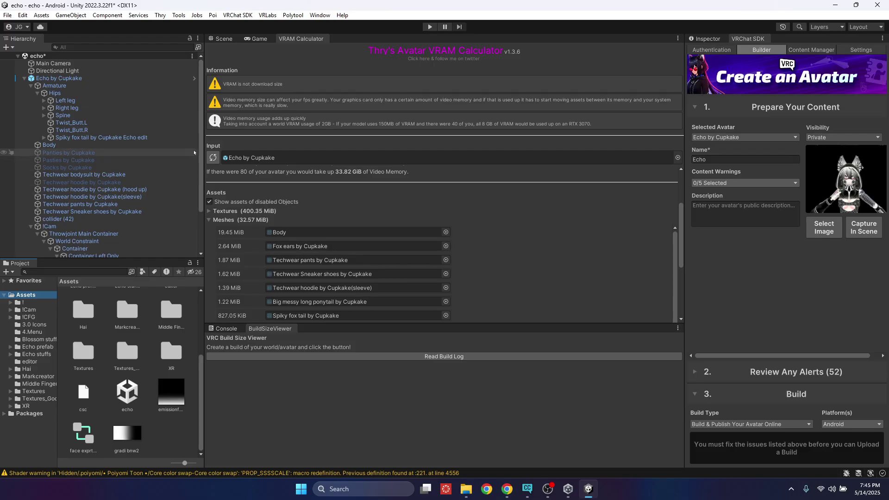
# - Return to the Scene view and delete the Echo by Cupkake avatar from the scene
pyautogui.click(222, 39)
pyautogui.moveTo(468, 153); pyautogui.dragTo(463, 162, button='right')
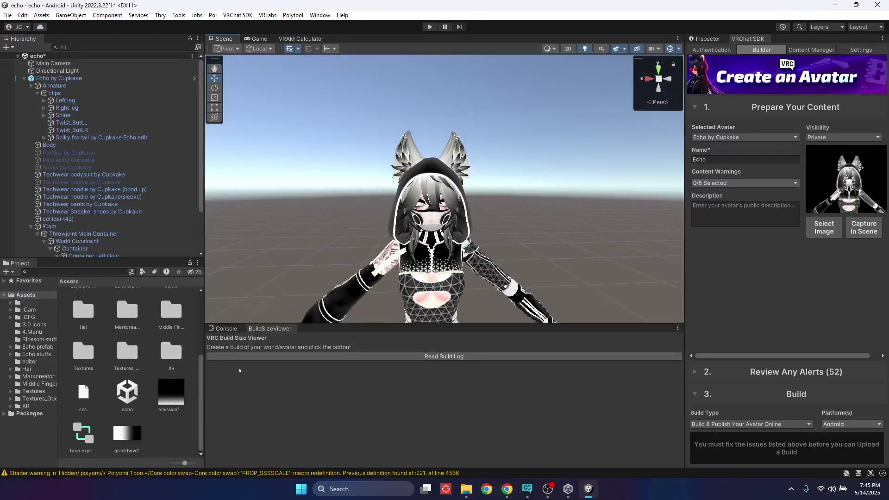
pyautogui.click(74, 78)
pyautogui.press('Delete')
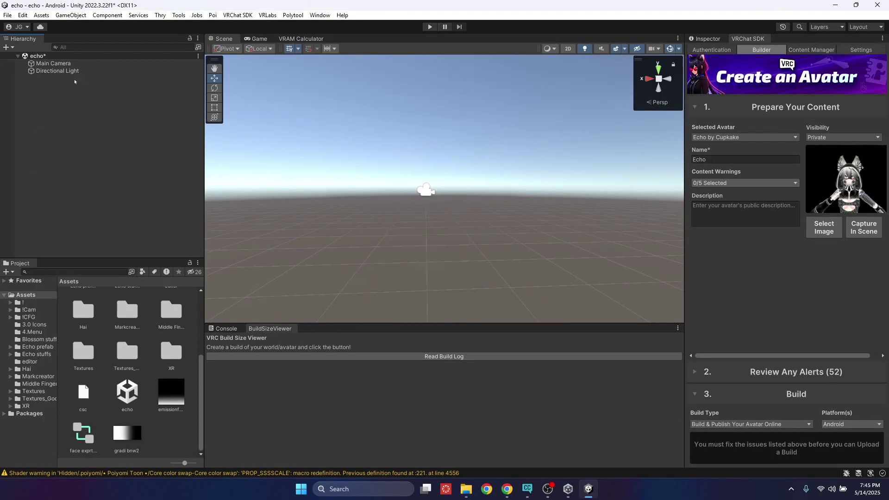
# - Place the original Echo by Cupkake model from the Echo stuffs folder into the scene
pyautogui.moveTo(429, 238); pyautogui.dragTo(429, 318, button='right')
pyautogui.click(33, 347)
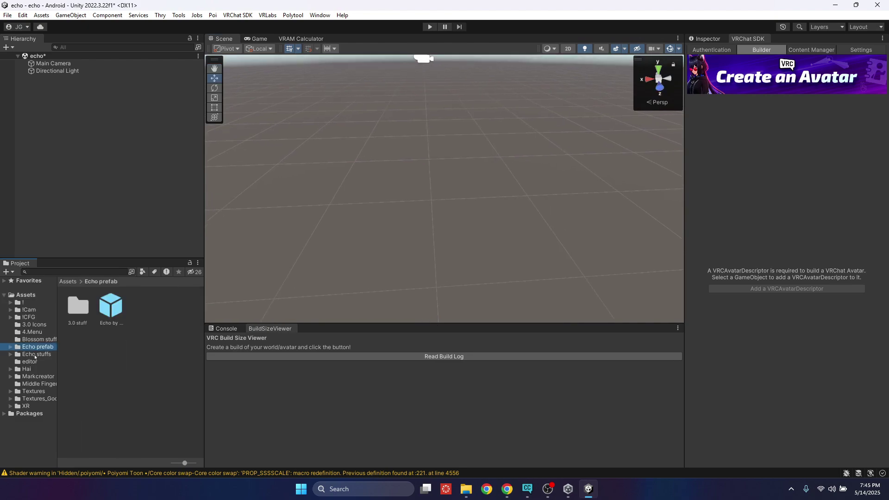
pyautogui.click(35, 354)
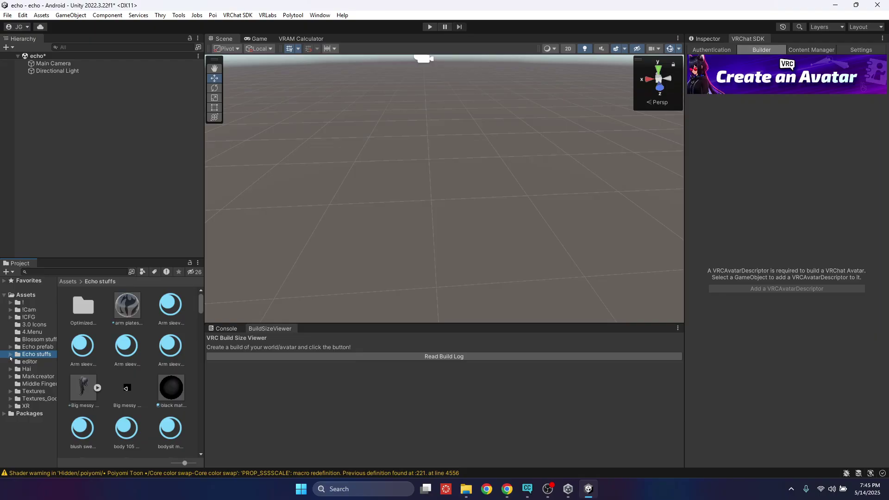
pyautogui.click(11, 356)
pyautogui.click(19, 361)
pyautogui.click(18, 356)
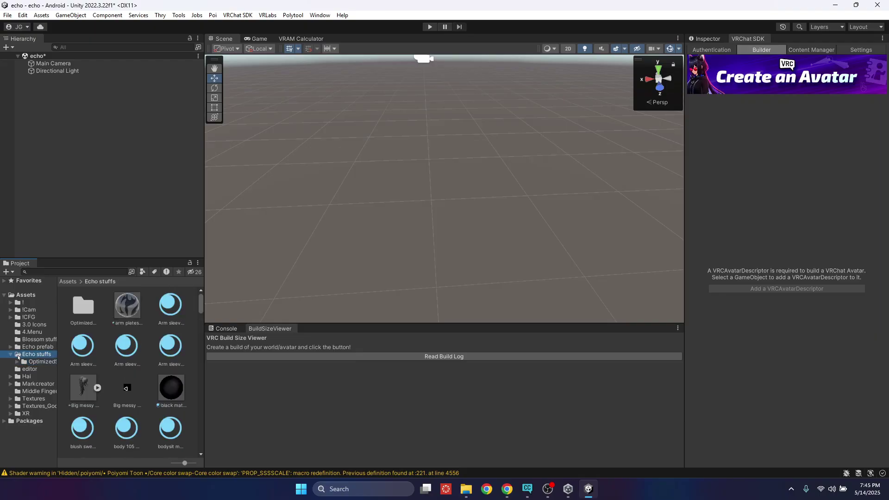
pyautogui.scroll(-5, 160, 348)
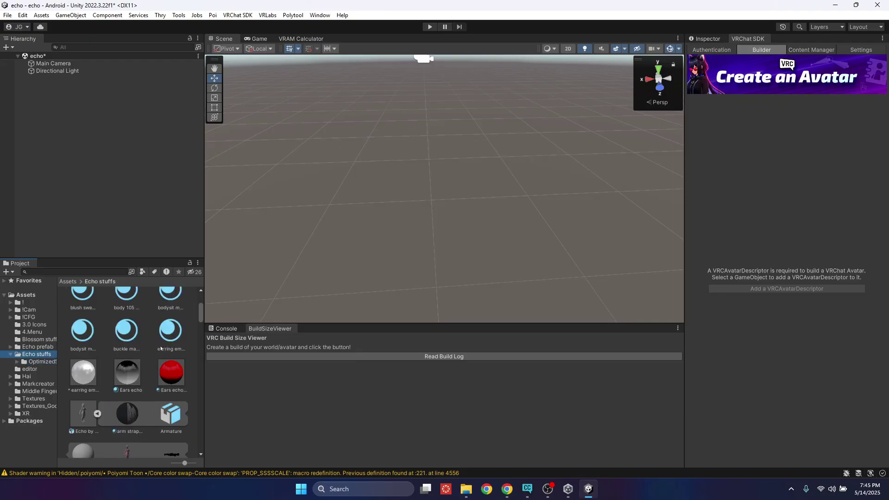
pyautogui.click(97, 413)
pyautogui.moveTo(83, 413); pyautogui.dragTo(444, 247)
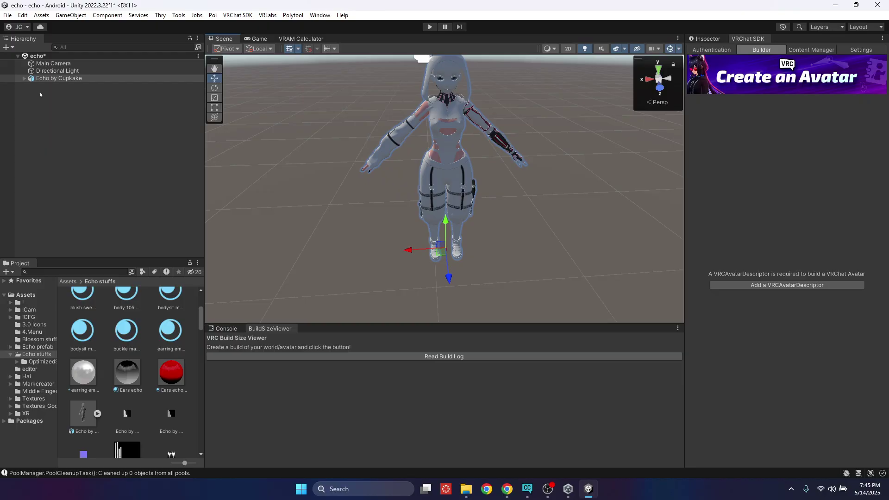
# - Set the Echo by Cupkake model's X and Z position to 0
pyautogui.click(715, 40)
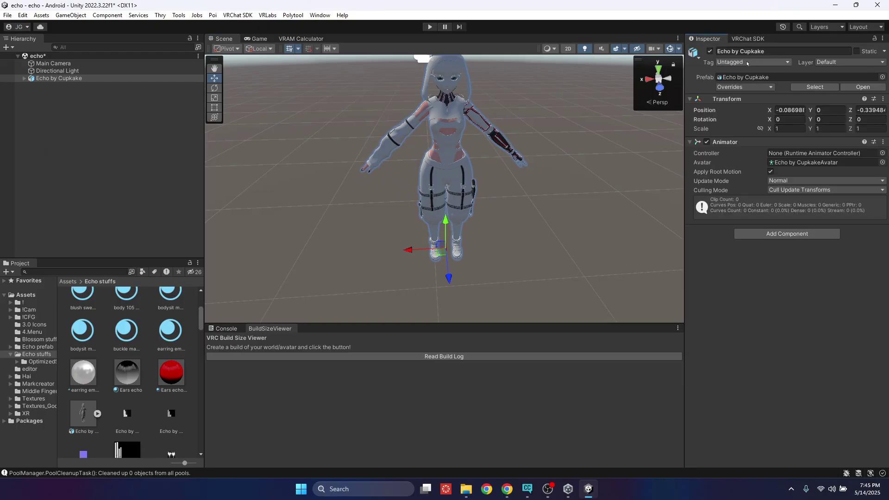
pyautogui.click(791, 110)
pyautogui.press('BackSpace')
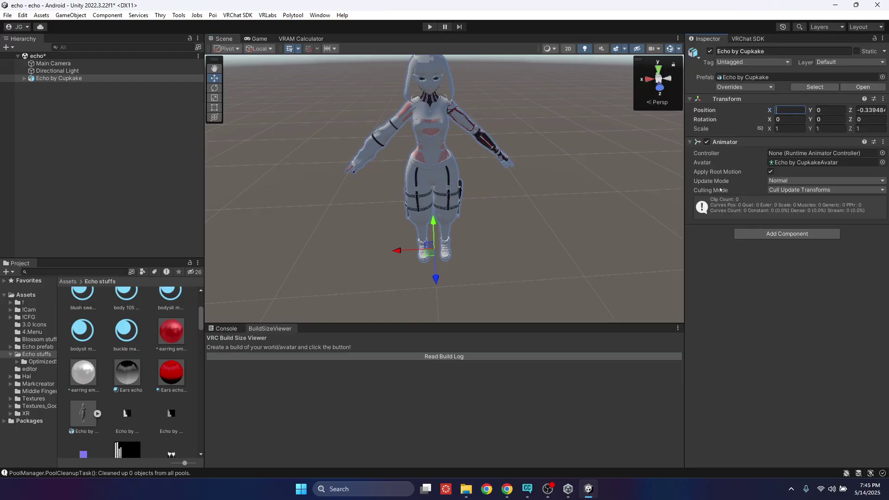
pyautogui.click(871, 110)
pyautogui.press('BackSpace')
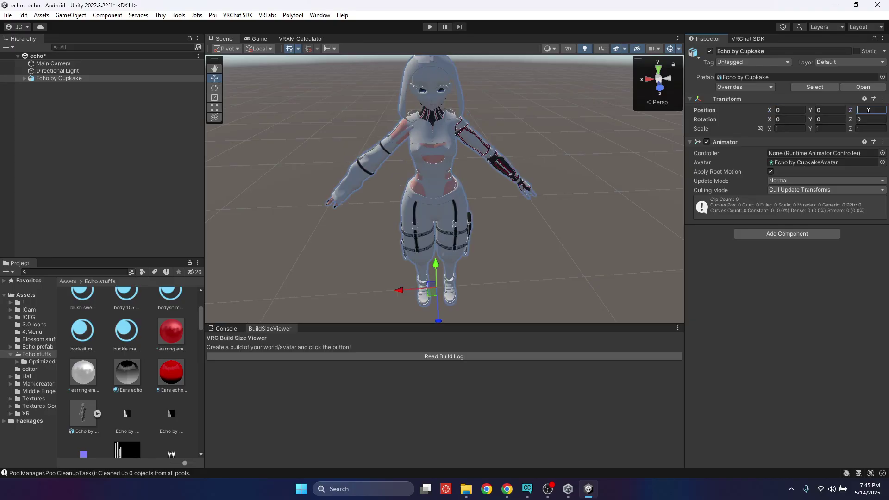
pyautogui.press('s')
pyautogui.moveTo(454, 224); pyautogui.dragTo(472, 227, button='right')
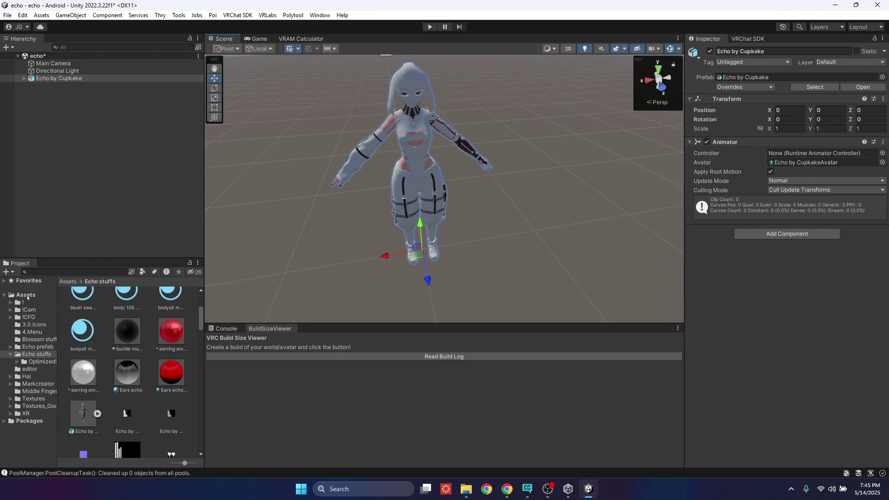
# - Create a folder named 2.Mats Pc inside Assets
pyautogui.rightClick(27, 297)
pyautogui.moveTo(93, 155)
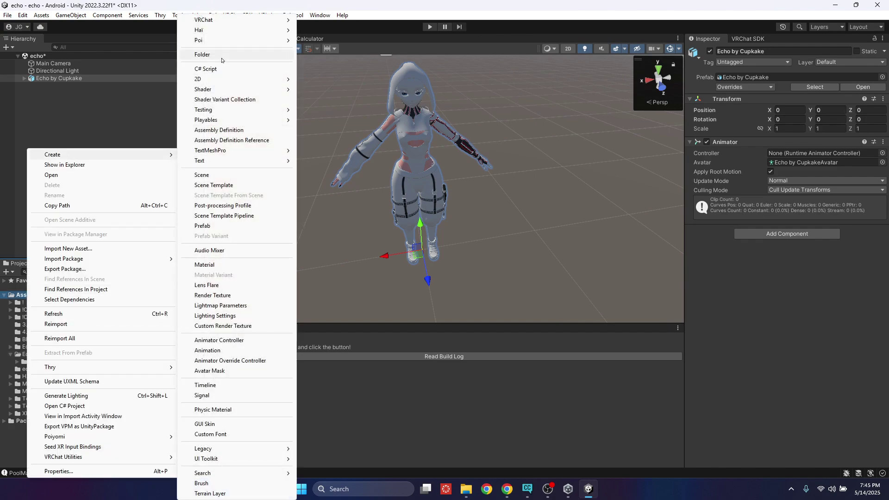
pyautogui.click(203, 55)
pyautogui.write('2')
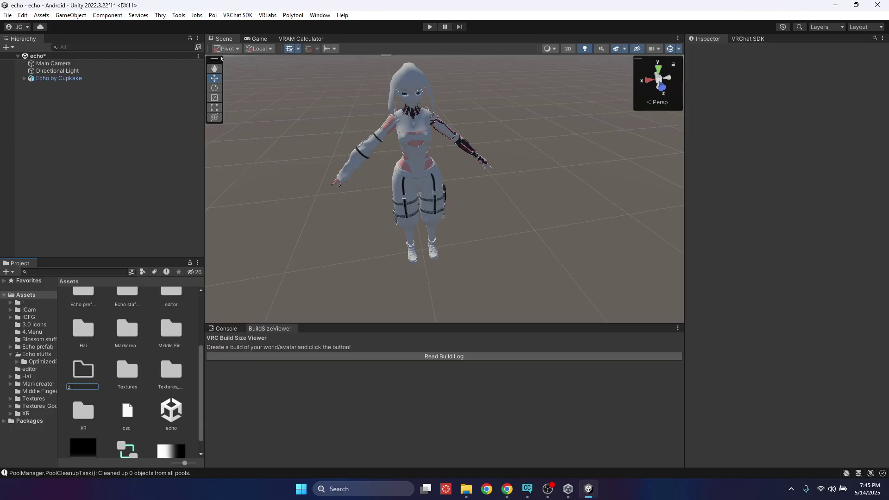
pyautogui.write('.Mats Pc')
pyautogui.press('Return')
# - Create a folder named 1.text inside Assets and open it
pyautogui.rightClick(32, 300)
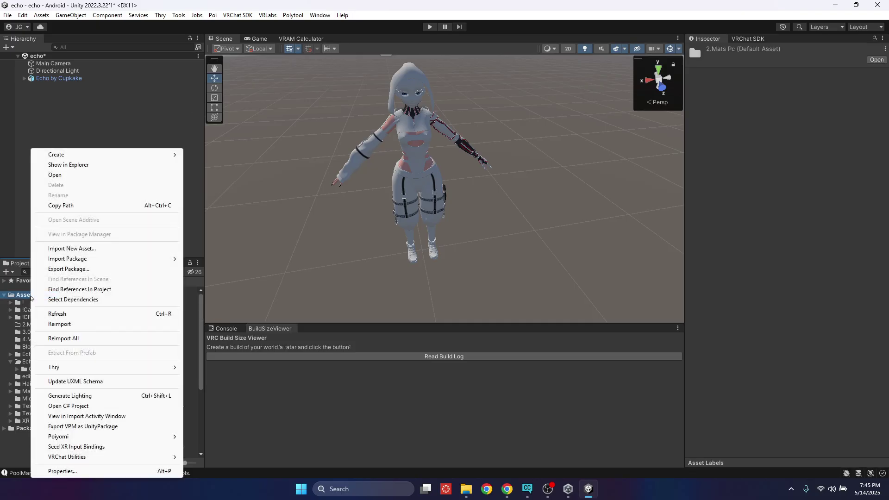
pyautogui.moveTo(63, 154)
pyautogui.click(233, 55)
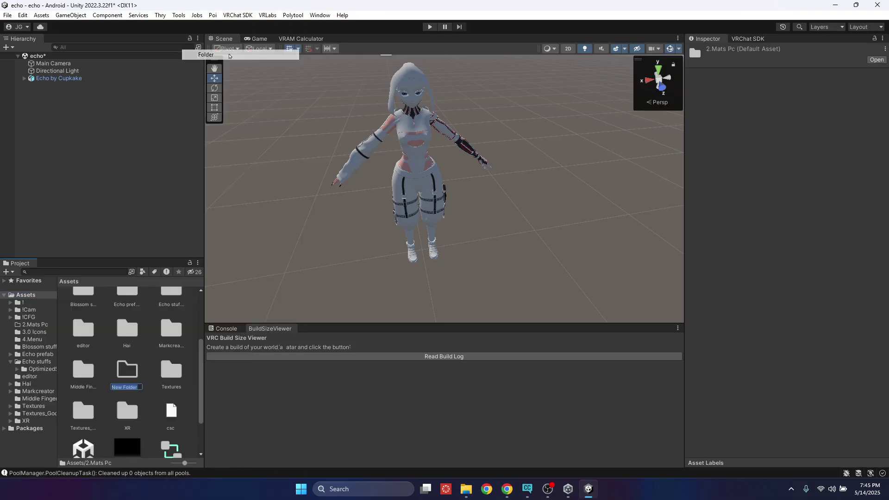
pyautogui.write('1')
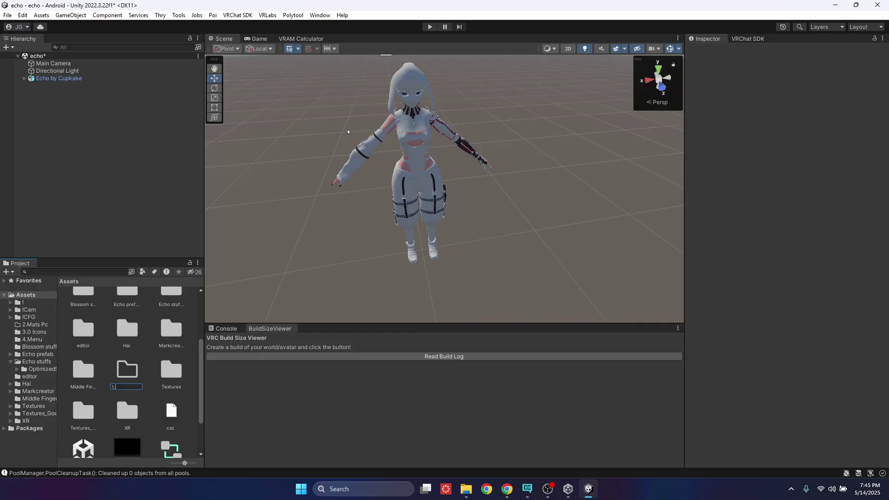
pyautogui.write('.text')
pyautogui.press('Return')
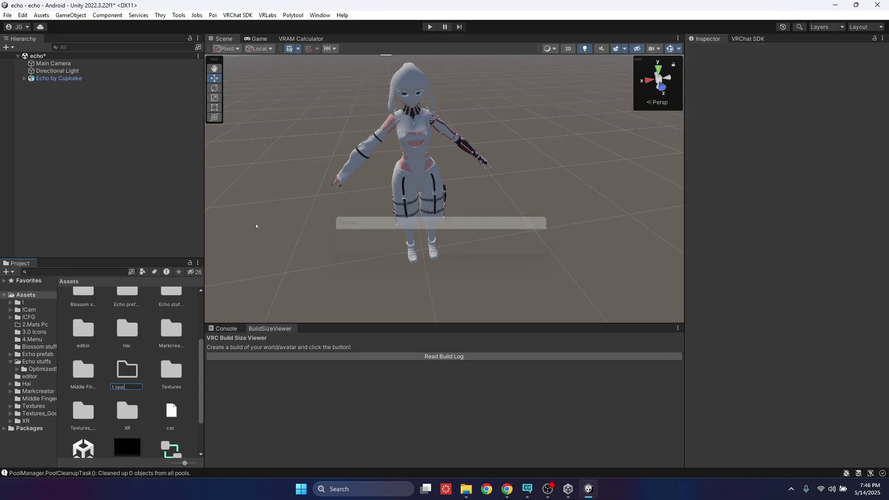
pyautogui.doubleClick(128, 350)
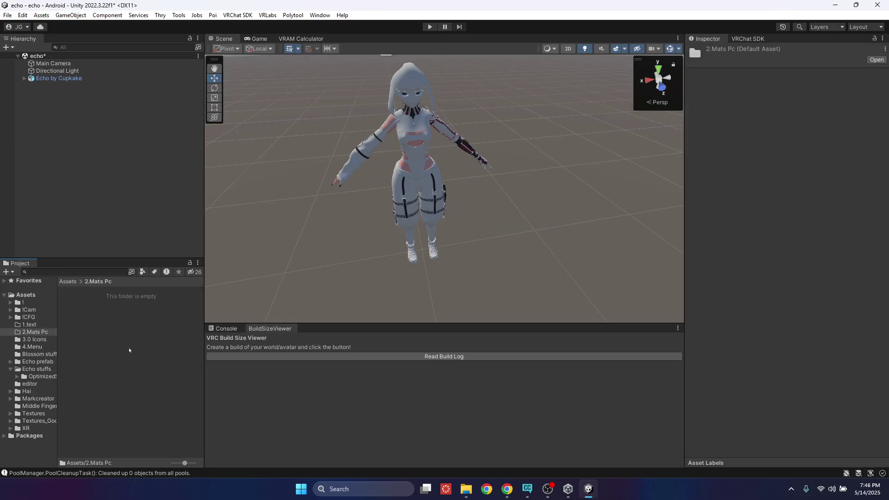
pyautogui.click(37, 324)
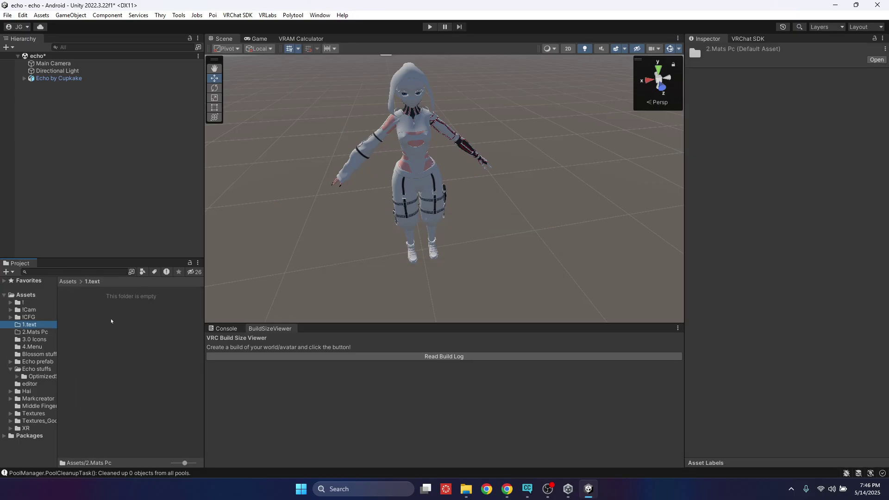
# - Place the Big messy long ponytail by Cupkake model from the Echo stuffs folder into the scene
pyautogui.click(23, 368)
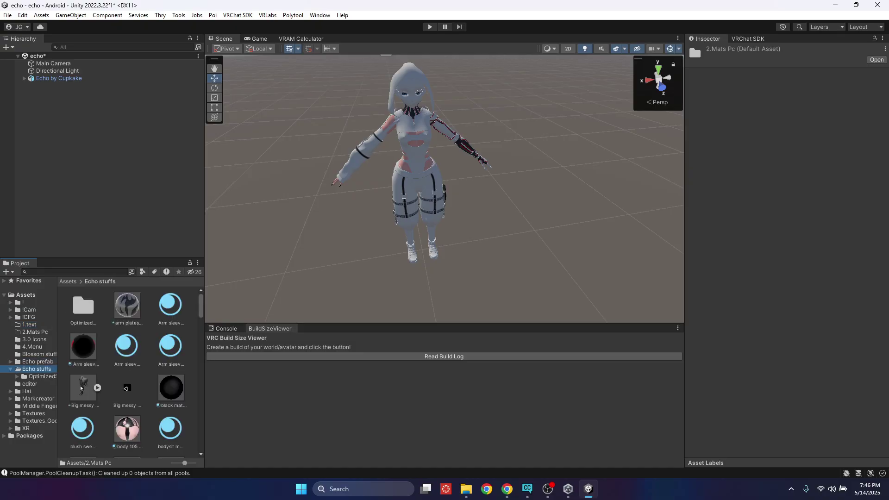
pyautogui.moveTo(339, 245); pyautogui.dragTo(422, 187, button='right')
pyautogui.press('s')
pyautogui.moveTo(83, 387); pyautogui.dragTo(397, 185)
# - Set the ponytail model's X and Z position to 0
pyautogui.click(789, 109)
pyautogui.write('0')
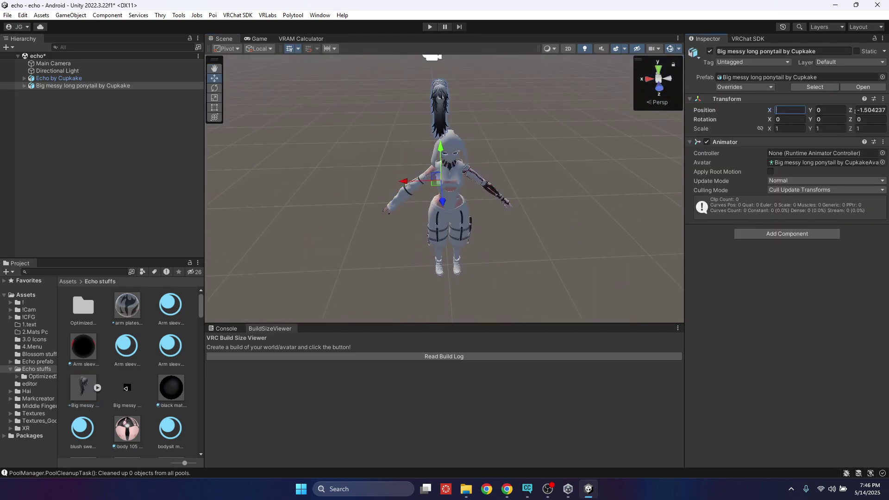
pyautogui.click(872, 110)
pyautogui.press('BackSpace')
pyautogui.write('0')
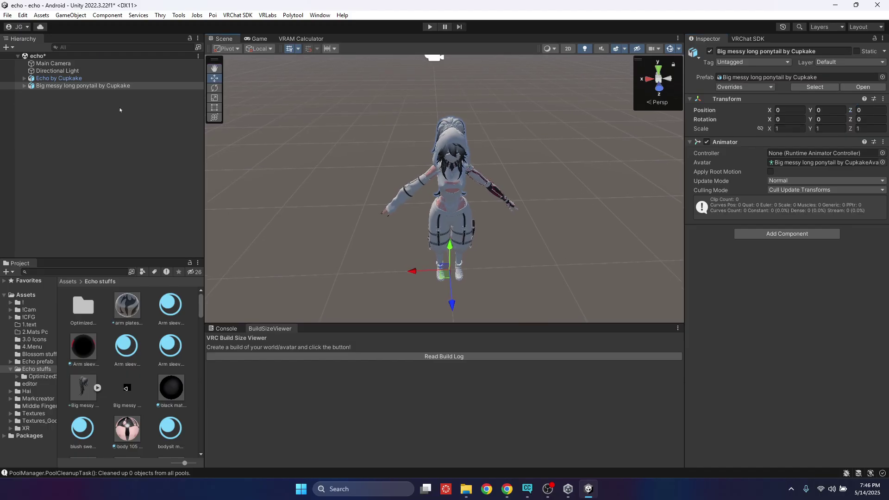
# - Completely unpack the ponytail and Echo by Cupkake prefabs in the scene
pyautogui.rightClick(62, 87)
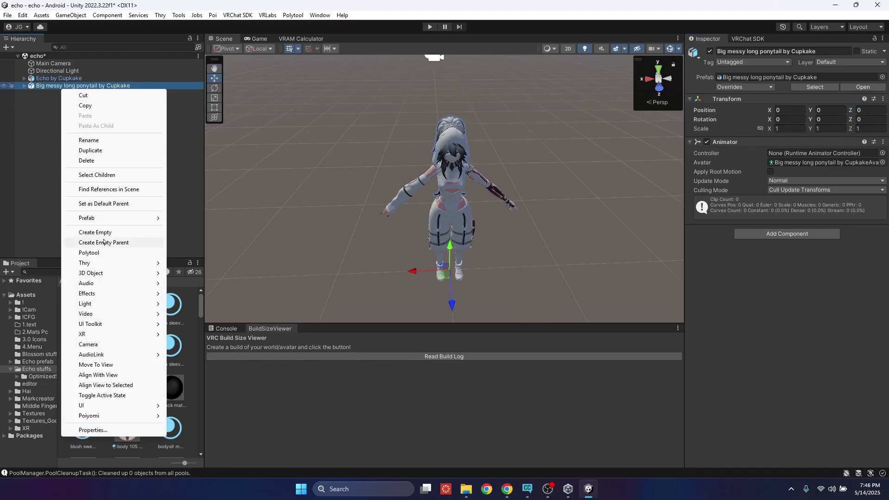
pyautogui.moveTo(98, 219)
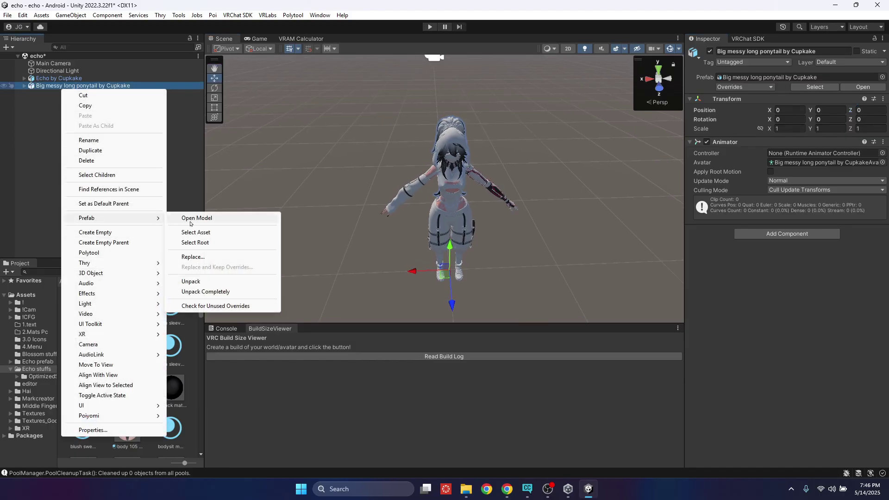
pyautogui.click(204, 292)
pyautogui.click(22, 86)
pyautogui.click(51, 78)
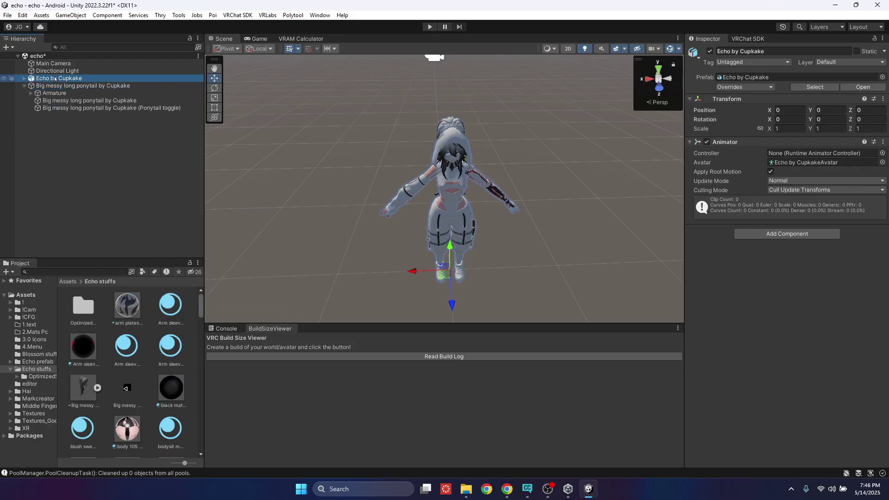
pyautogui.rightClick(55, 78)
pyautogui.moveTo(116, 207)
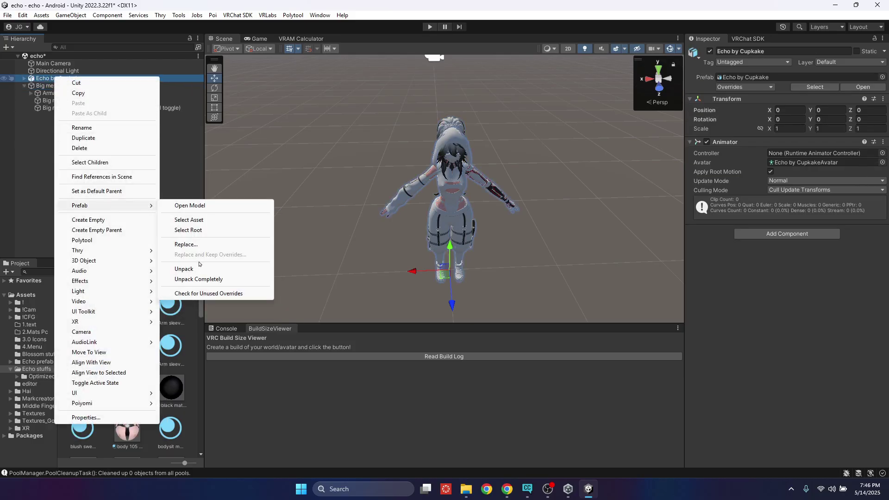
pyautogui.click(200, 280)
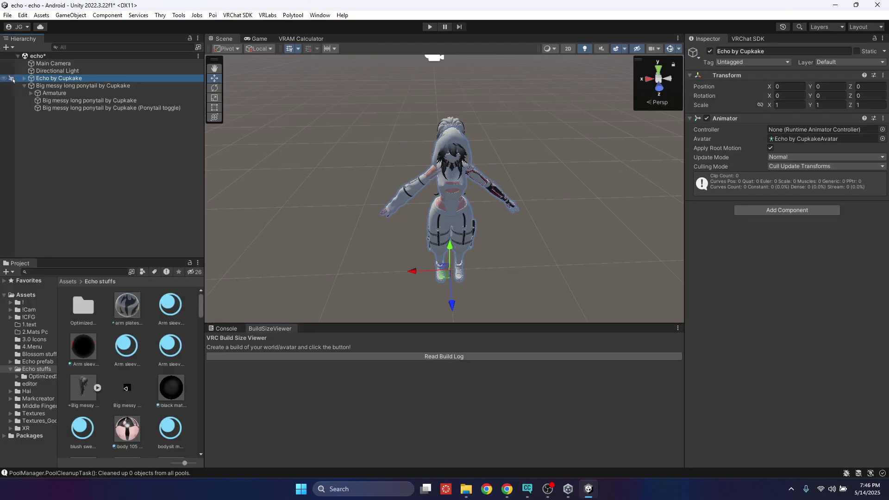
# - Move both ponytail meshes, including the Ponytail toggle one, out of their own object into Echo by Cupkake
pyautogui.click(24, 79)
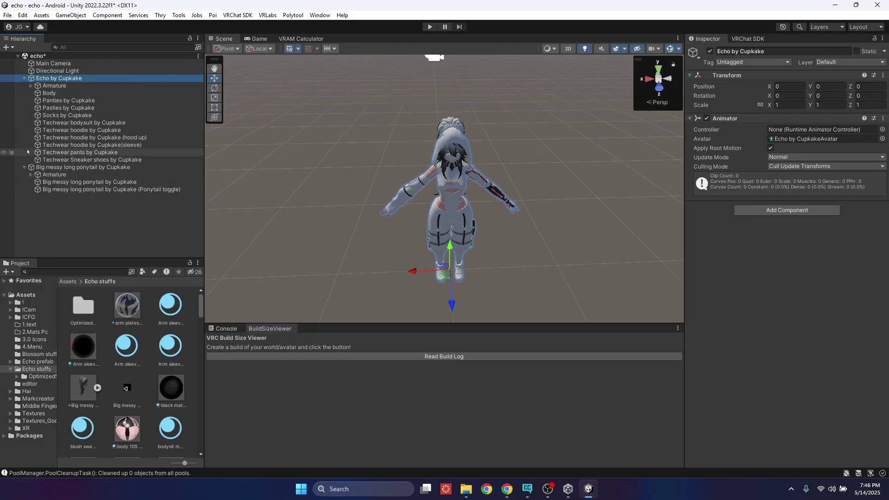
pyautogui.click(49, 183)
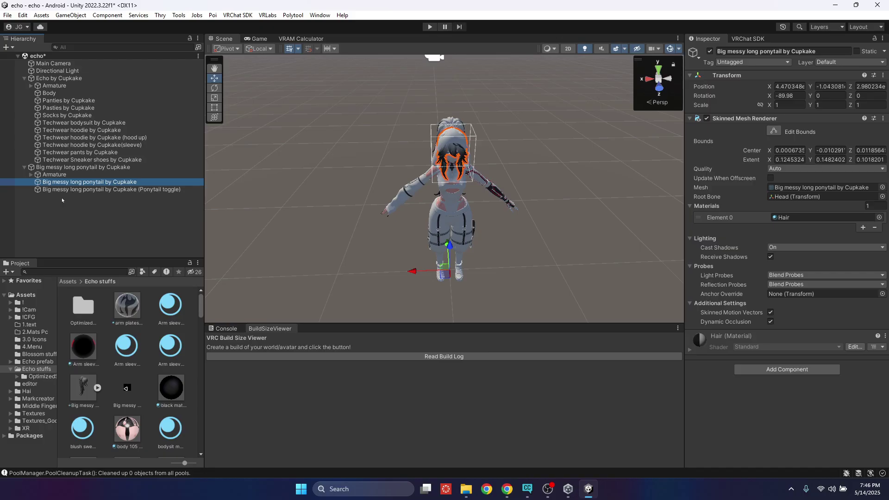
pyautogui.click(62, 197)
pyautogui.click(63, 183)
pyautogui.keyDown('shift'); pyautogui.click(65, 191); pyautogui.keyUp('shift')
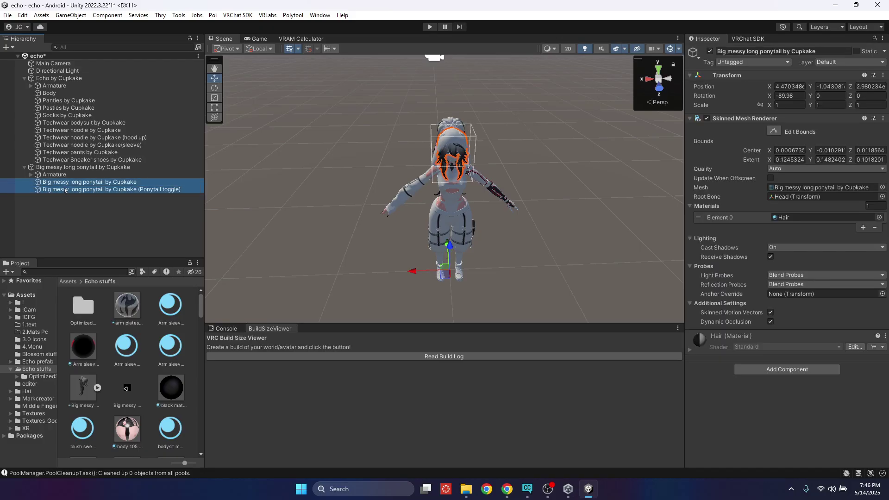
pyautogui.moveTo(65, 191); pyautogui.dragTo(69, 164)
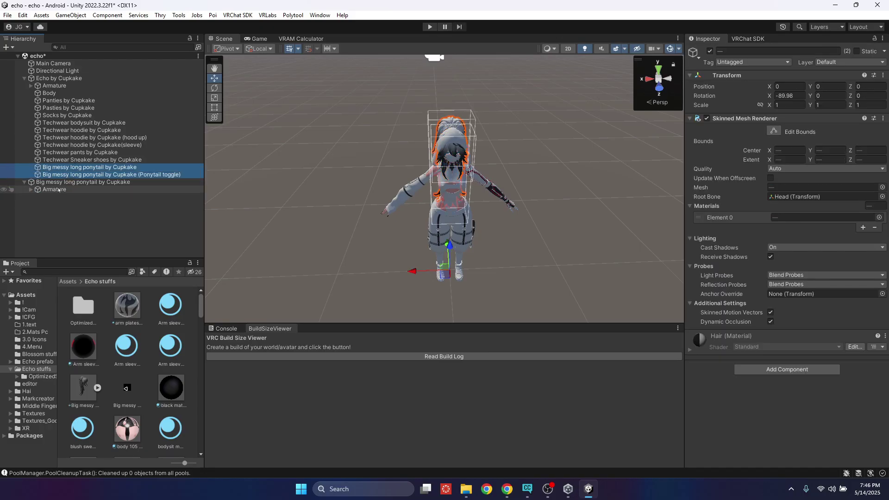
# - Parent the ponytail armature's Head bone under Echo's own Head bone, inside Hips, Spine, Chest and Neck, and collapse the avatar hierarchy
pyautogui.click(31, 190)
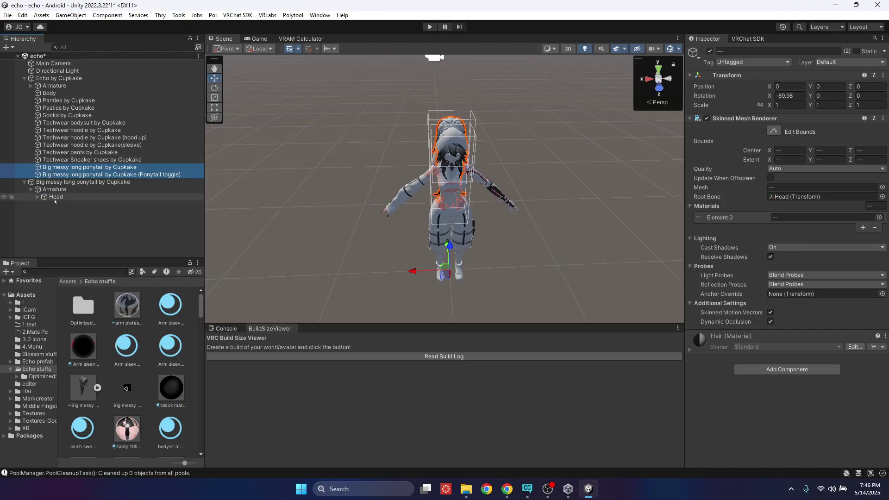
pyautogui.click(55, 197)
pyautogui.moveTo(55, 202); pyautogui.dragTo(63, 98)
pyautogui.click(63, 109)
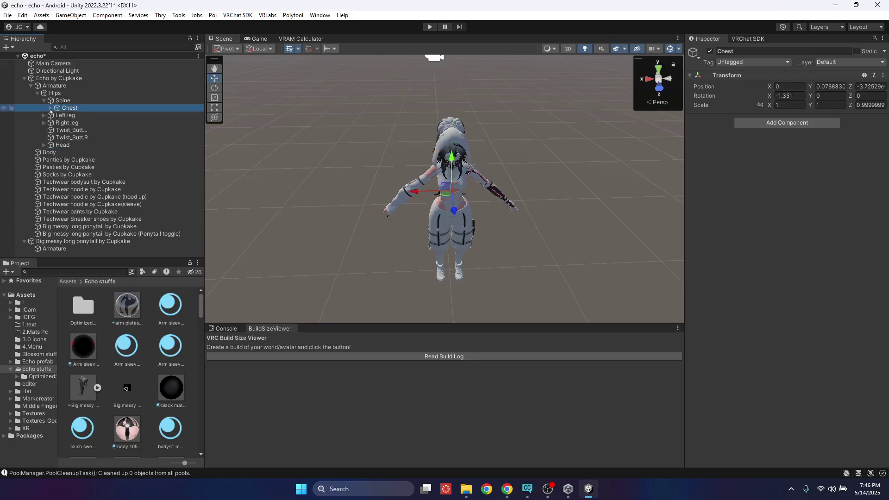
pyautogui.press('Right')
pyautogui.moveTo(65, 131); pyautogui.dragTo(66, 115)
pyautogui.press('Right')
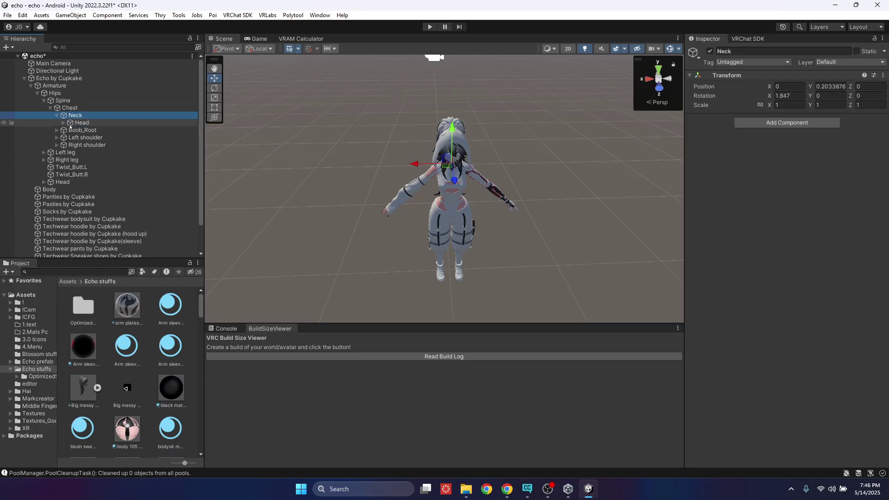
pyautogui.moveTo(60, 182); pyautogui.dragTo(69, 126)
pyautogui.click(66, 126)
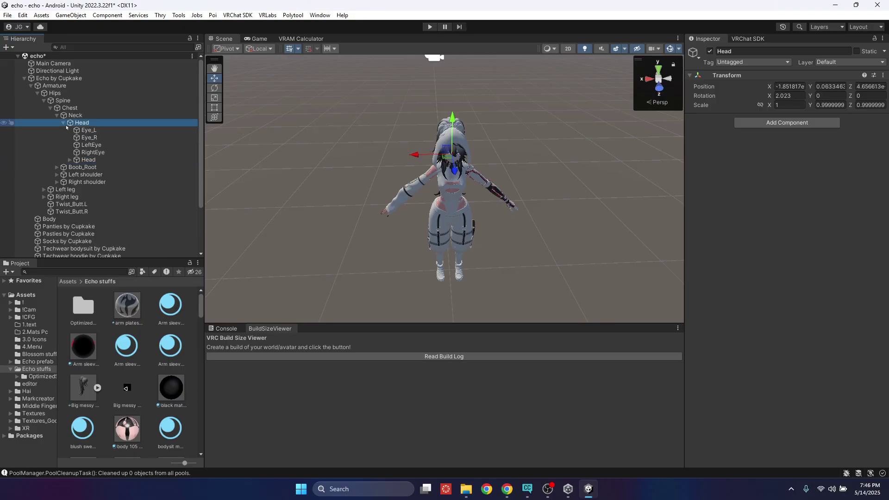
pyautogui.click(70, 160)
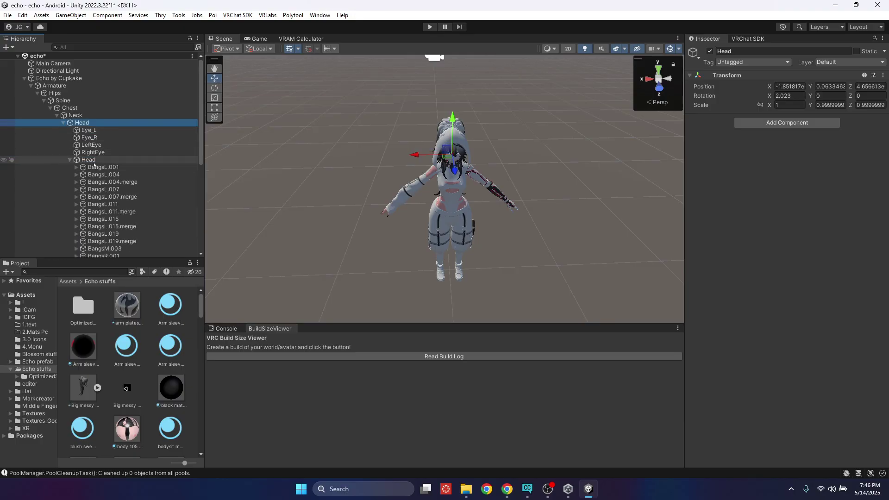
pyautogui.click(71, 160)
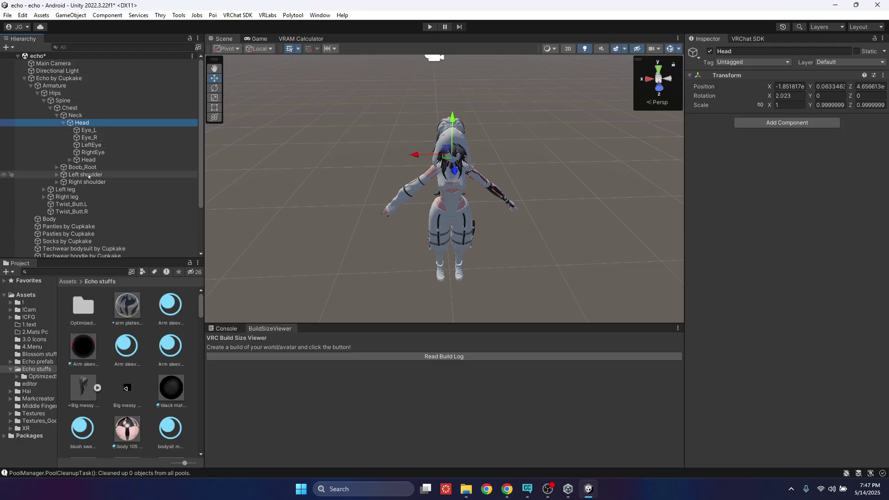
pyautogui.click(28, 85)
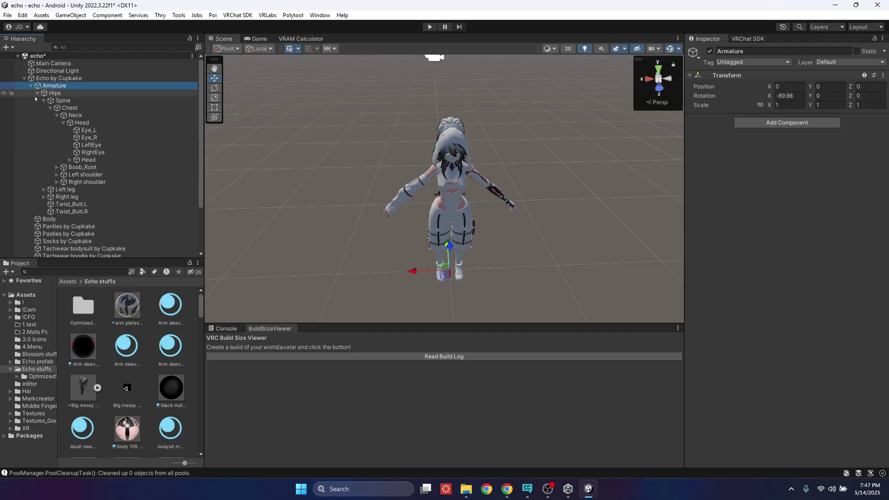
pyautogui.click(24, 79)
# - Examine the ponytail's fit on the Echo avatar from several angles in the scene
pyautogui.press('w')
pyautogui.moveTo(363, 190); pyautogui.dragTo(449, 194, button='right')
pyautogui.press('s')
pyautogui.press('w')
pyautogui.press('s')
pyautogui.press('w')
pyautogui.press('a')
pyautogui.press('s')
pyautogui.press('d')
pyautogui.press('w')
# - Open the 2.Mats Pc folder, collapse Echo stuffs, and face the avatar from the front
pyautogui.click(29, 333)
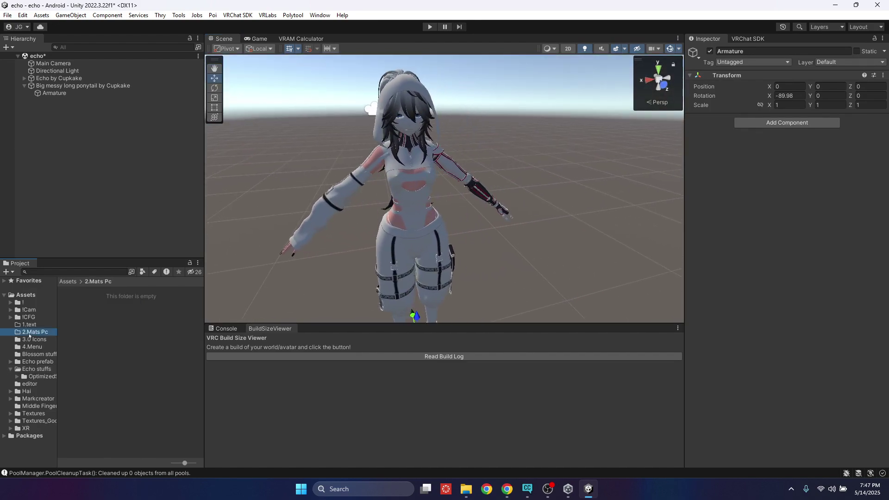
pyautogui.click(12, 370)
pyautogui.moveTo(297, 241); pyautogui.dragTo(195, 139, button='right')
pyautogui.press('s')
pyautogui.moveTo(515, 114); pyautogui.dragTo(510, 105, button='right')
pyautogui.press('w')
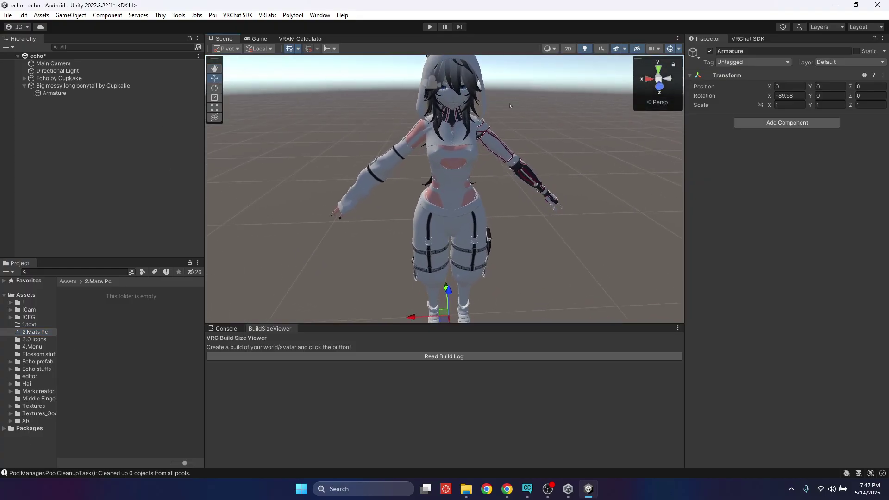
pyautogui.rightClick(94, 335)
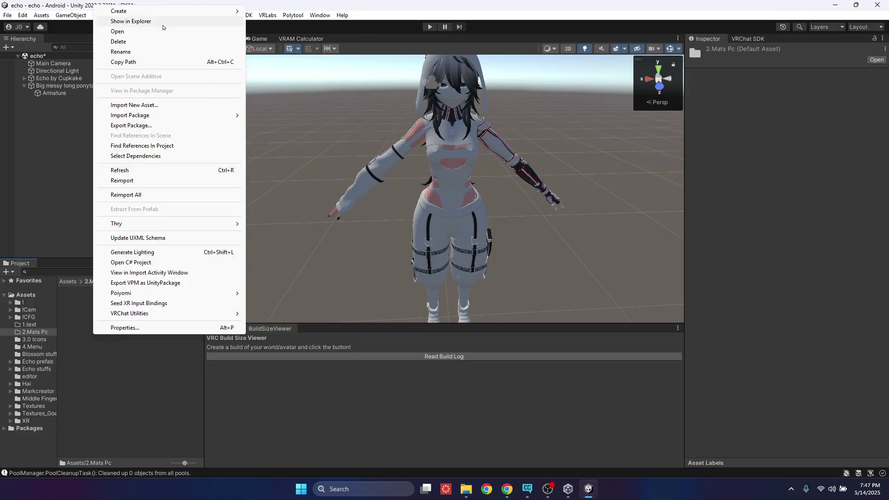
pyautogui.click(157, 21)
pyautogui.click(878, 5)
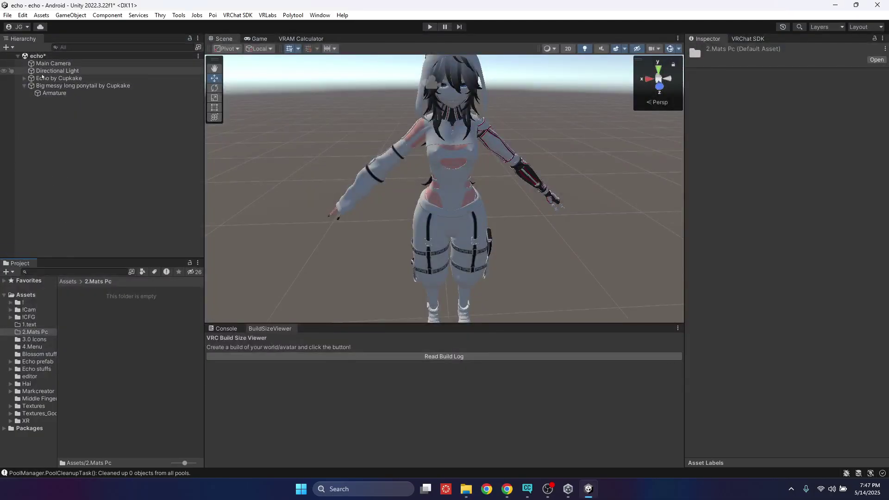
# - Delete the leftover Big messy long ponytail by Cupkake root object from the scene
pyautogui.click(46, 86)
pyautogui.press('Delete')
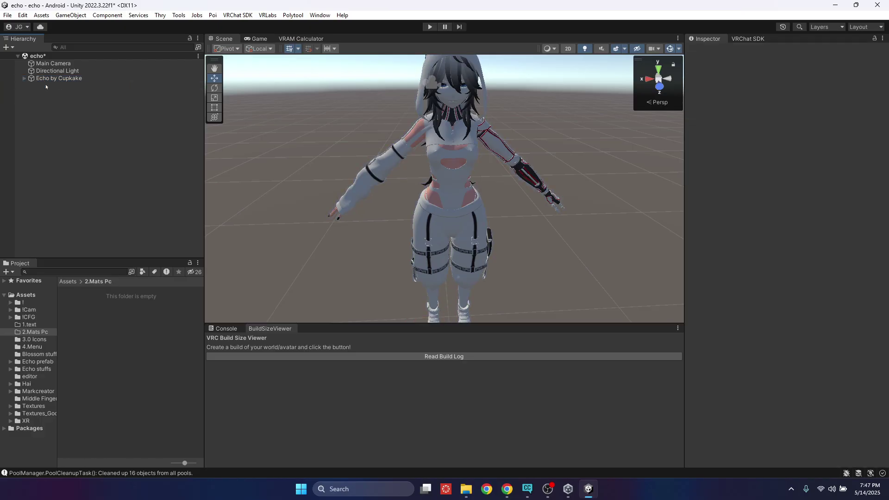
pyautogui.scroll(5, 405, 178)
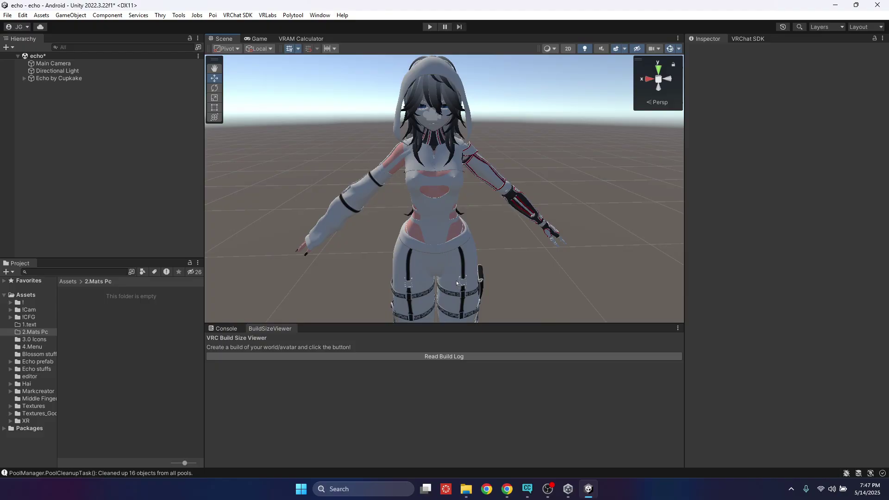
# - Examine the assembled avatar up close and check its hair mesh and place in the hierarchy
pyautogui.press('w')
pyautogui.moveTo(550, 220); pyautogui.dragTo(549, 221, button='right')
pyautogui.press('d')
pyautogui.moveTo(465, 116); pyautogui.dragTo(394, 167, button='right')
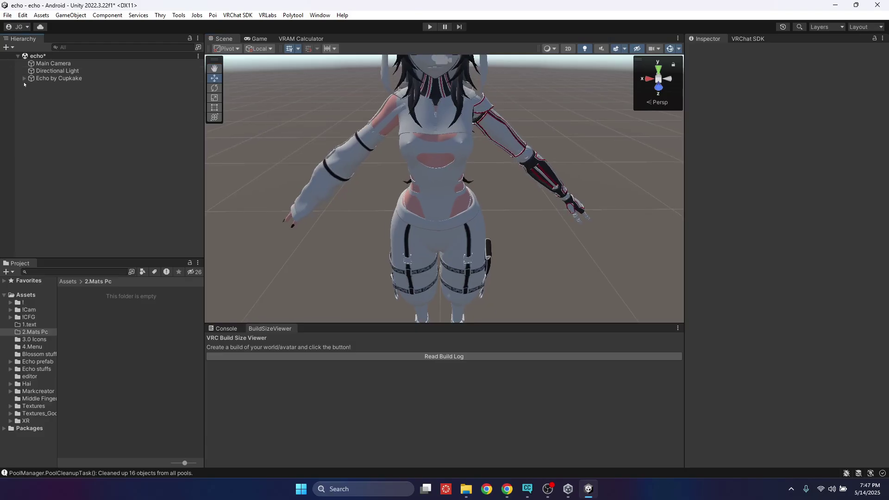
pyautogui.press('s')
pyautogui.moveTo(374, 113); pyautogui.dragTo(372, 98, button='right')
pyautogui.moveTo(321, 186); pyautogui.dragTo(315, 189, button='right')
pyautogui.press('w')
pyautogui.press('s')
pyautogui.moveTo(439, 151); pyautogui.dragTo(442, 113, button='right')
pyautogui.click(441, 112)
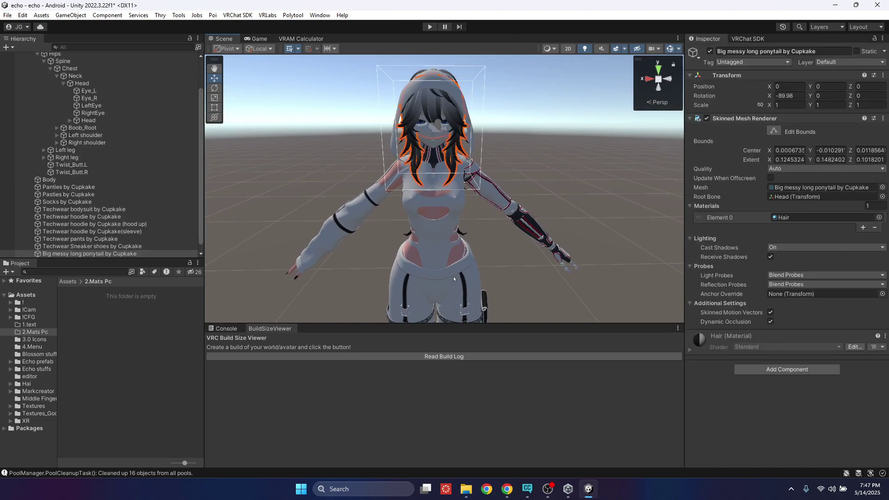
pyautogui.scroll(3, 93, 92)
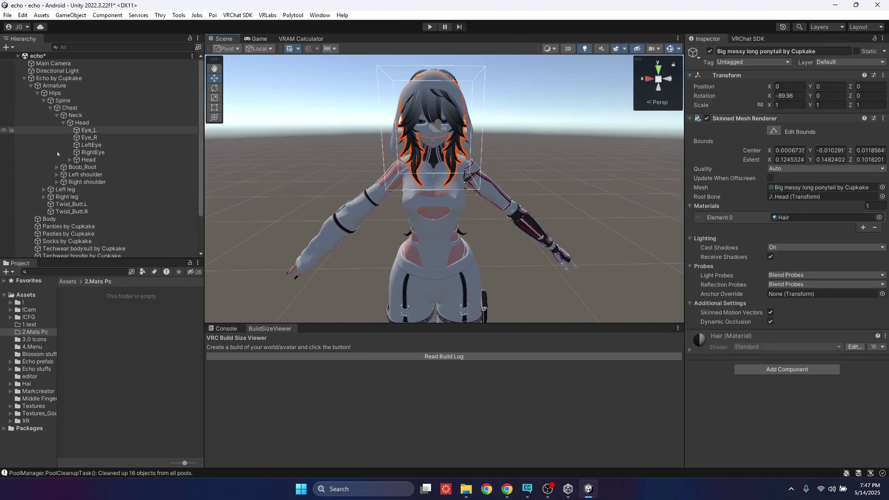
# - Create a new material named a in the 2.Mats Pc folder
pyautogui.rightClick(101, 309)
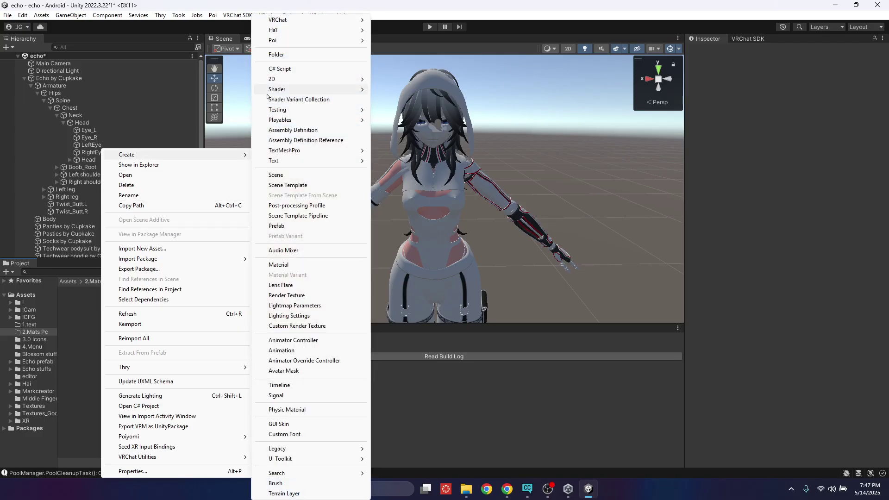
pyautogui.click(278, 265)
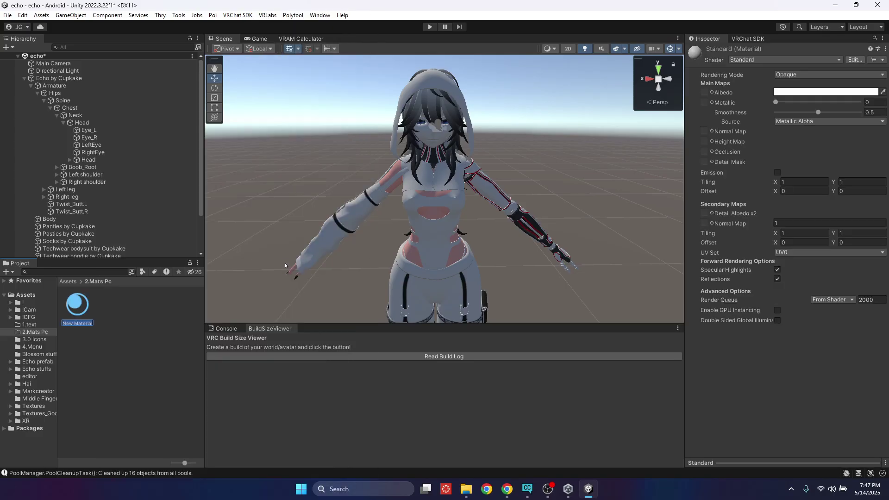
pyautogui.write('a')
pyautogui.press('Return')
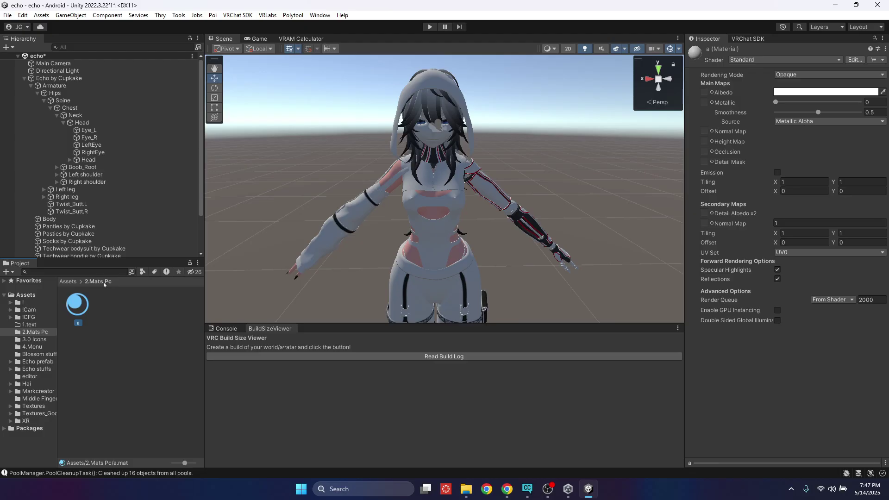
# - Try the VRChat/Mobile/Standard Lite shader on material a, toggling its reflections and lowering smoothness to 0
pyautogui.click(759, 59)
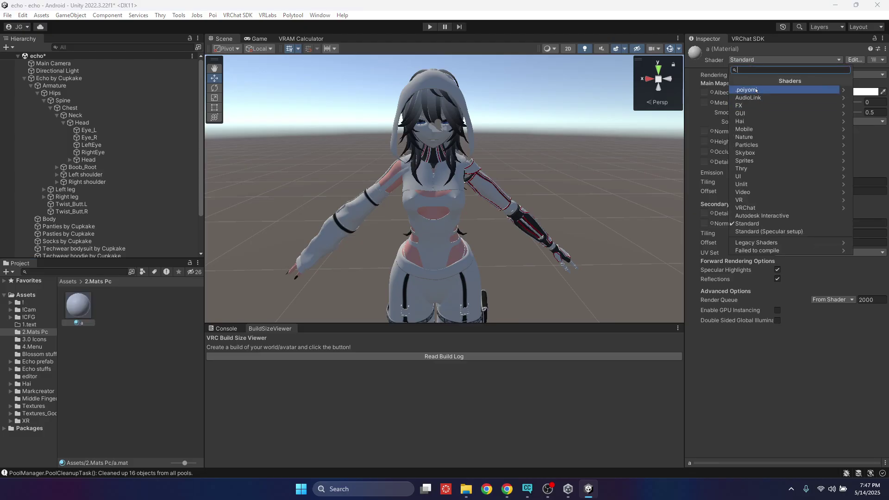
pyautogui.click(743, 360)
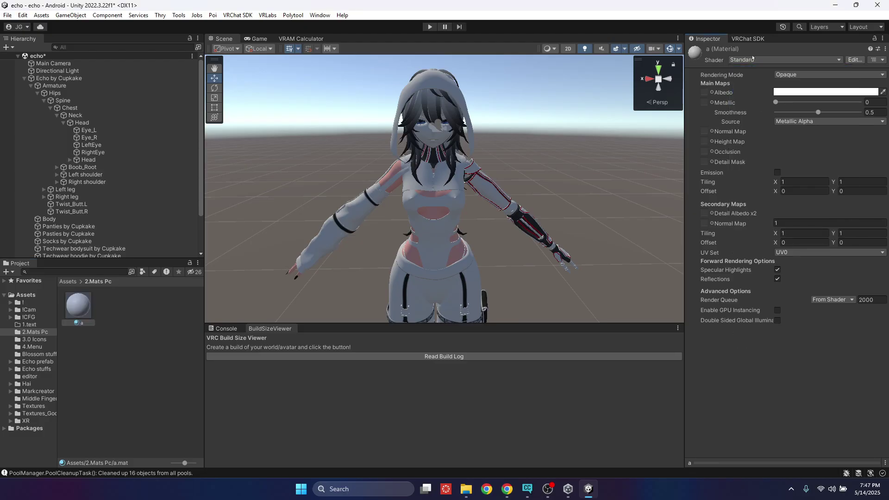
pyautogui.click(753, 59)
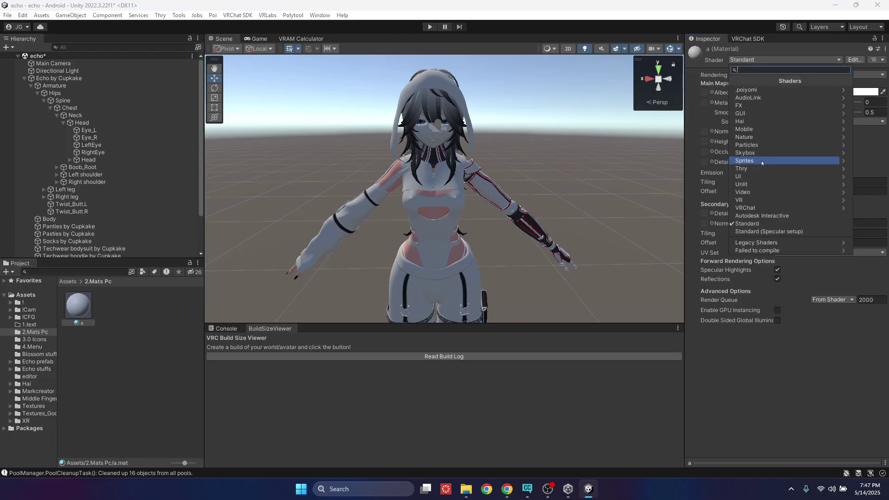
pyautogui.click(745, 208)
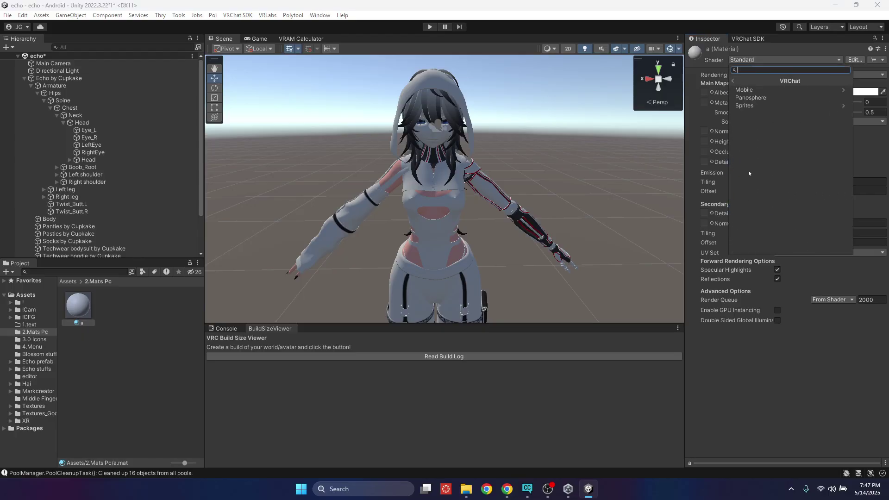
pyautogui.click(741, 92)
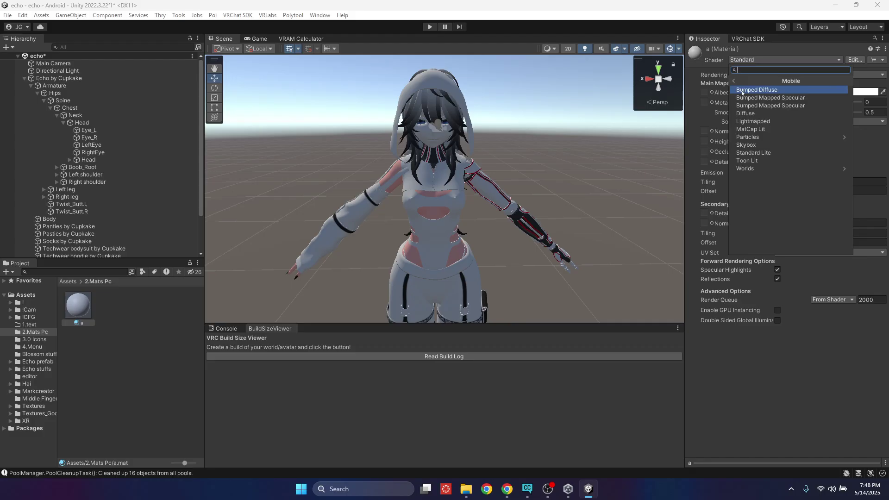
pyautogui.click(755, 154)
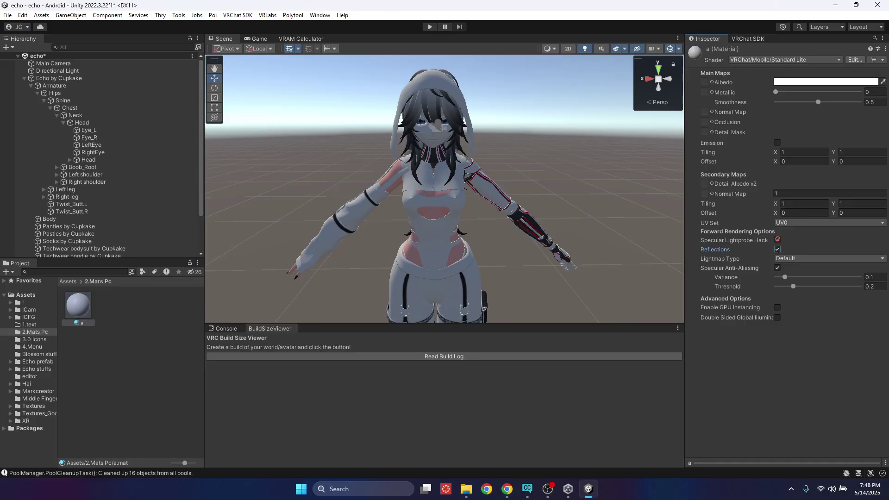
pyautogui.click(778, 249)
pyautogui.moveTo(819, 102); pyautogui.dragTo(746, 102)
# - Switch the shader of material a to .poiyomi/Poiyomi Toon, browsing the old Poiyomi versions on the way
pyautogui.click(757, 60)
pyautogui.click(755, 89)
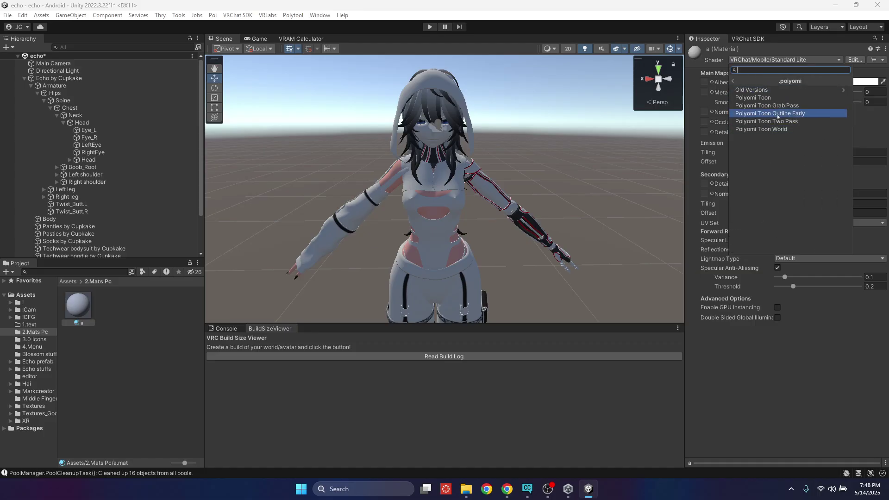
pyautogui.click(752, 90)
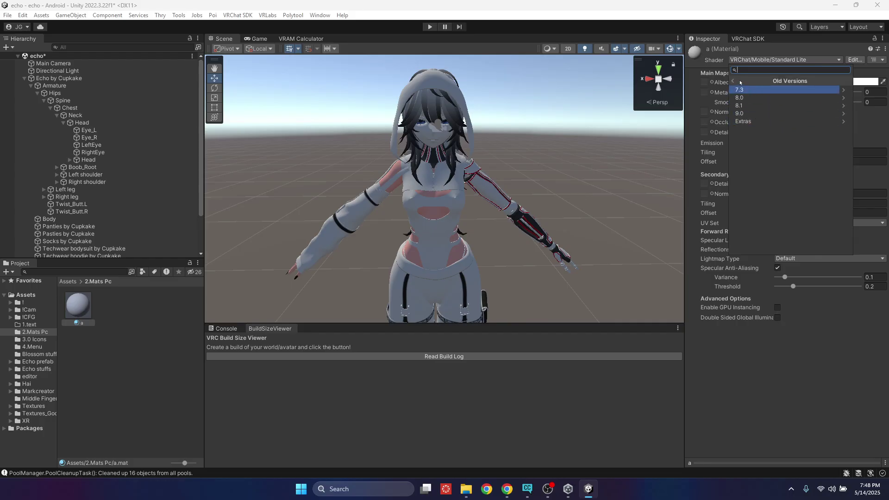
pyautogui.click(740, 82)
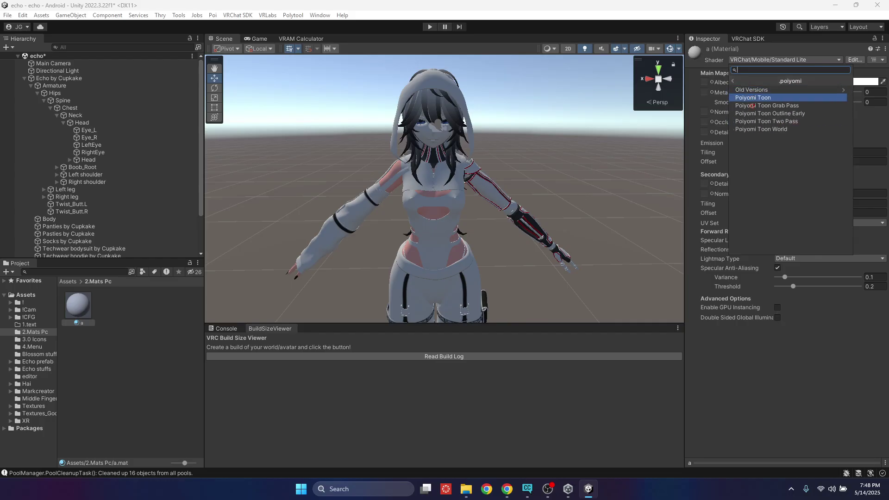
pyautogui.click(759, 98)
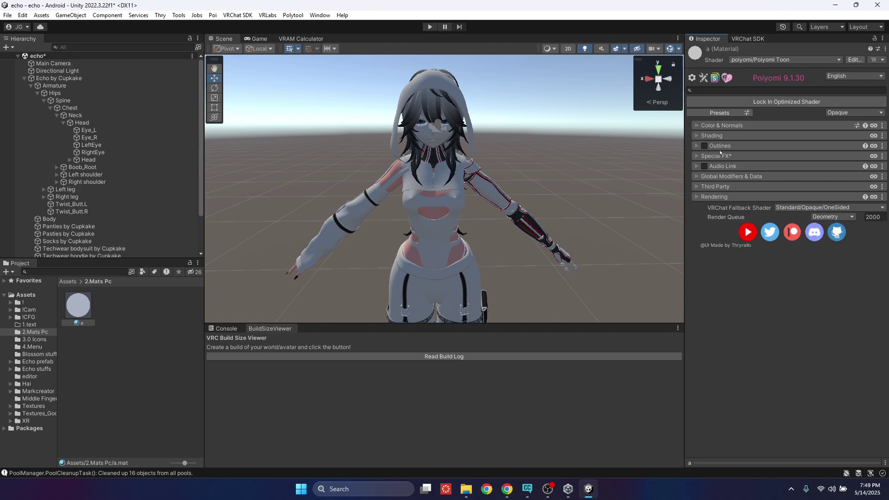
# - Set the lighting type in the Shading settings of material a to Realistic
pyautogui.click(697, 136)
pyautogui.click(703, 159)
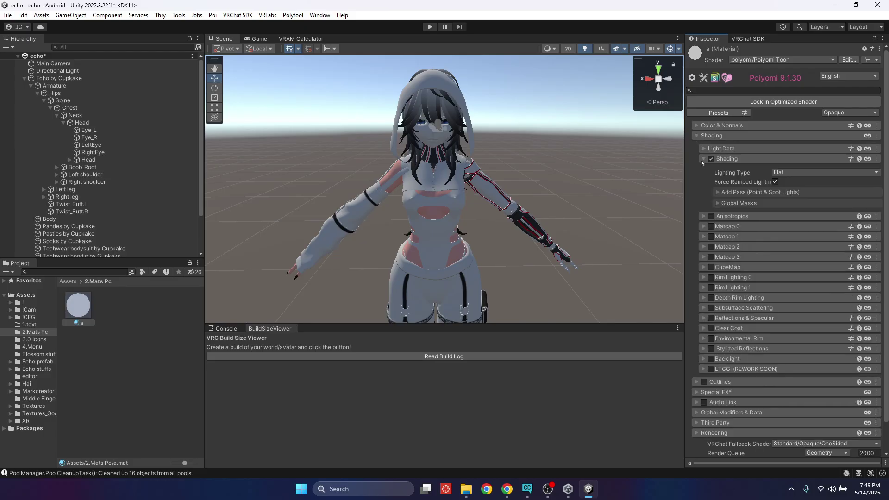
pyautogui.click(779, 172)
pyautogui.click(799, 242)
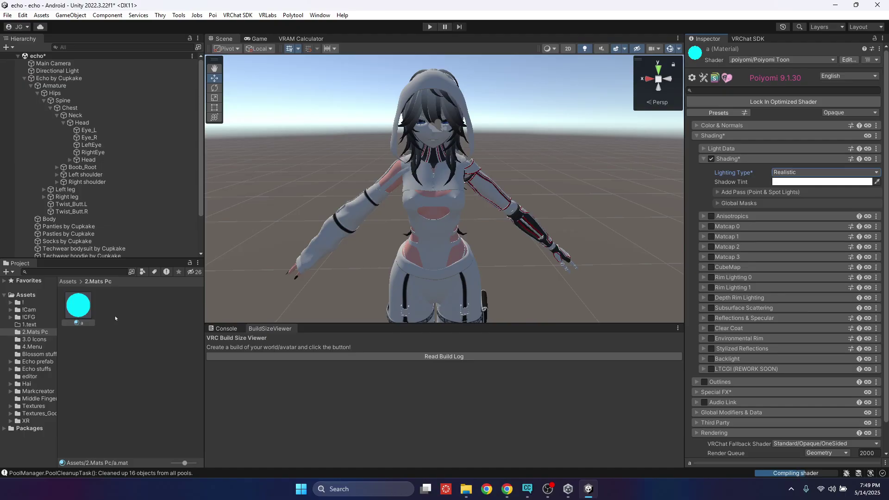
# - Examine the avatar's shading in the scene from several distances and review the material's available lighting types
pyautogui.moveTo(547, 206); pyautogui.dragTo(548, 205, button='right')
pyautogui.press('w')
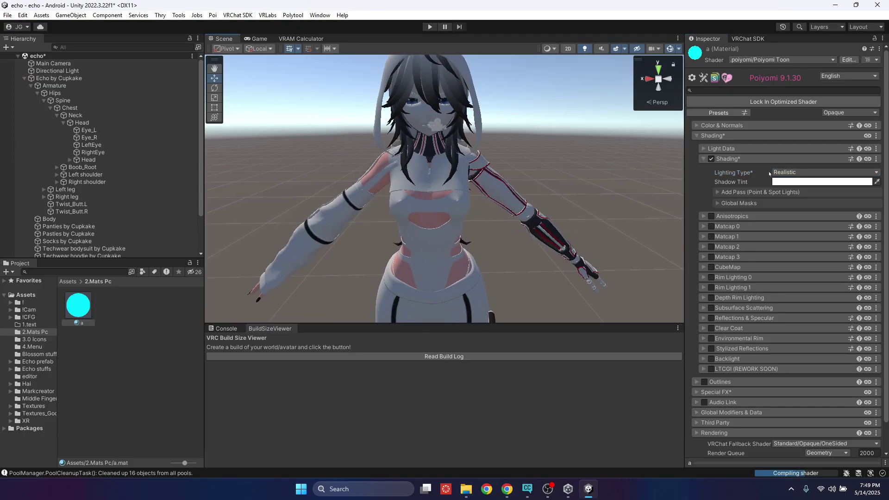
pyautogui.press('s')
pyautogui.moveTo(452, 214); pyautogui.dragTo(453, 224, button='right')
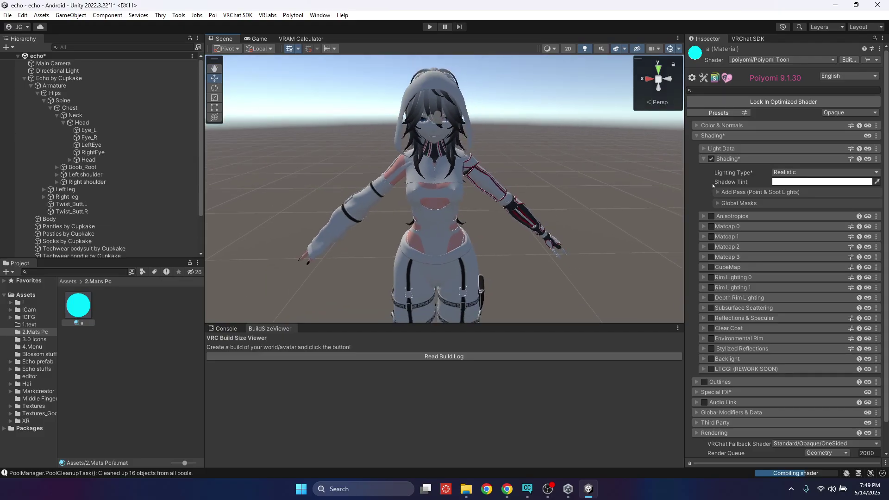
pyautogui.click(823, 172)
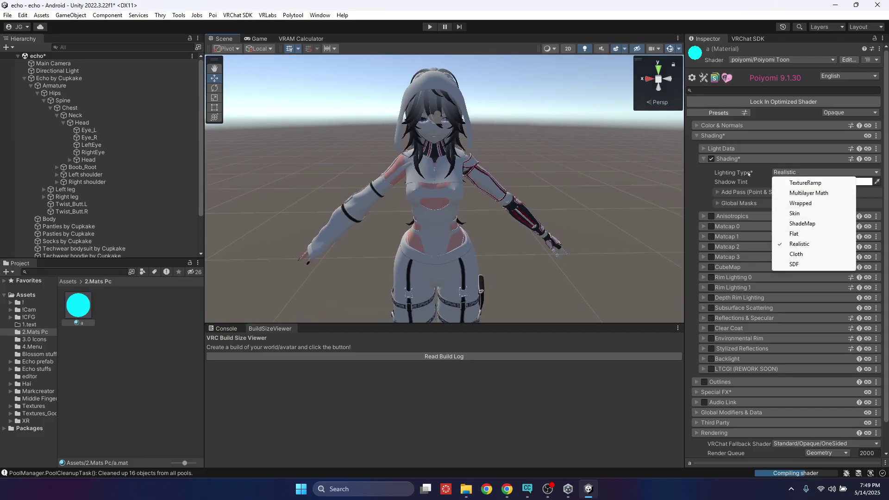
pyautogui.click(737, 173)
pyautogui.scroll(3, 477, 234)
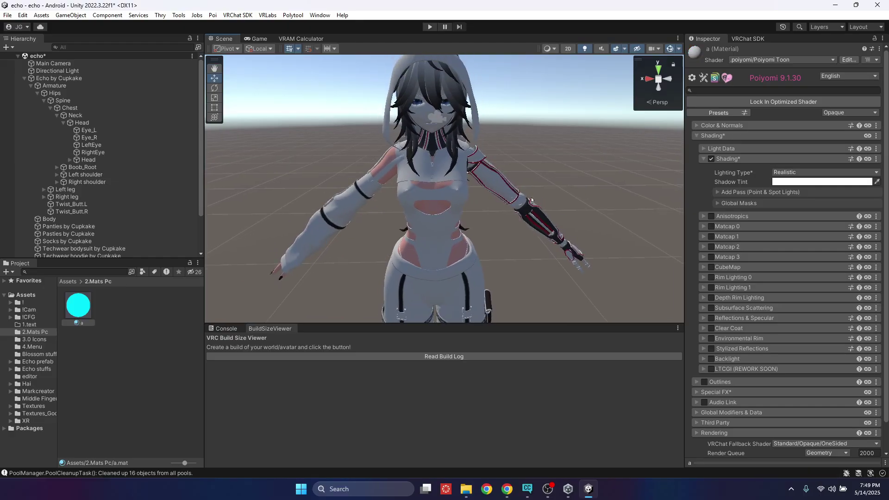
pyautogui.moveTo(511, 197)
pyautogui.keyDown('alt'); pyautogui.mouseDown()
pyautogui.moveTo(121, 191)
pyautogui.moveTo(403, 143)
pyautogui.moveTo(560, 164)
pyautogui.moveTo(510, 186)
pyautogui.mouseUp(); pyautogui.keyUp('alt')
pyautogui.moveTo(510, 187); pyautogui.dragTo(526, 203, button='right')
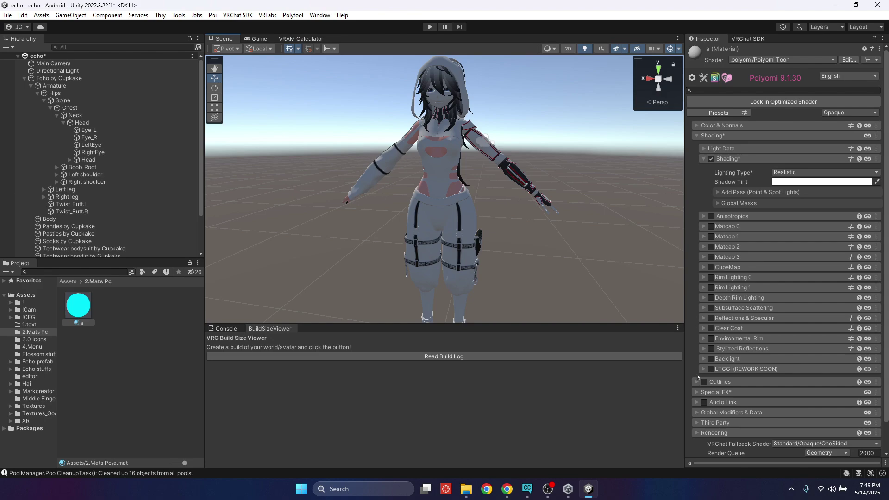
# - Set the Emission 0 color of material a to white (255, 255, 255) and its emission strength to 1
pyautogui.click(697, 393)
pyautogui.scroll(-5, 708, 385)
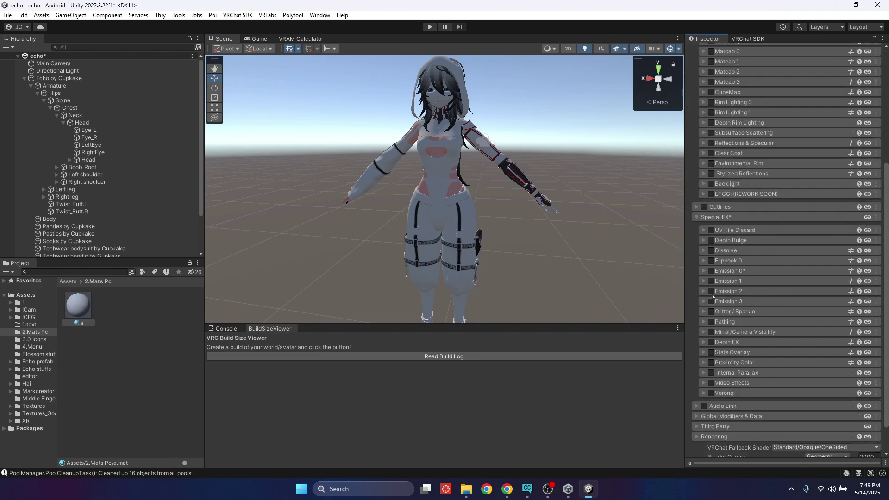
pyautogui.click(704, 271)
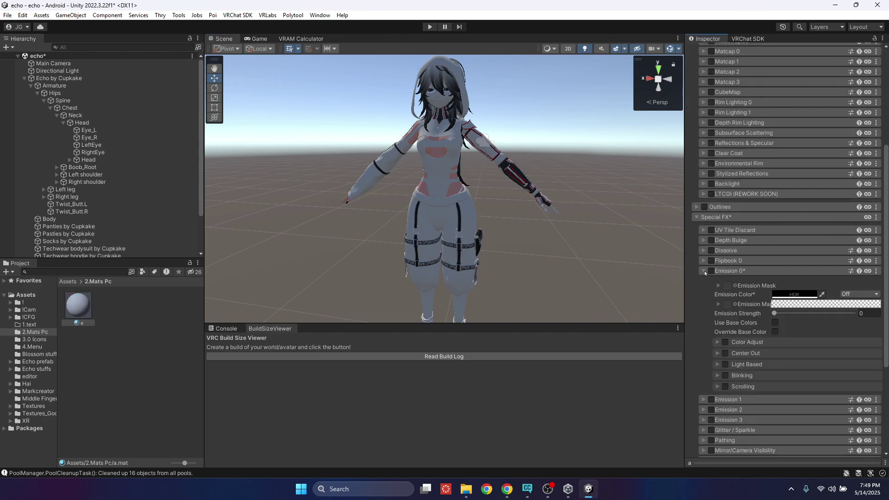
pyautogui.click(806, 295)
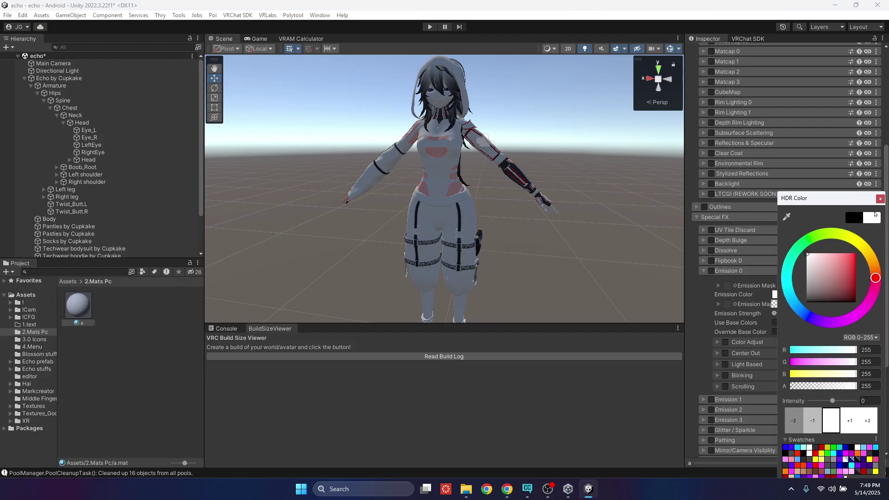
pyautogui.click(881, 199)
pyautogui.click(862, 313)
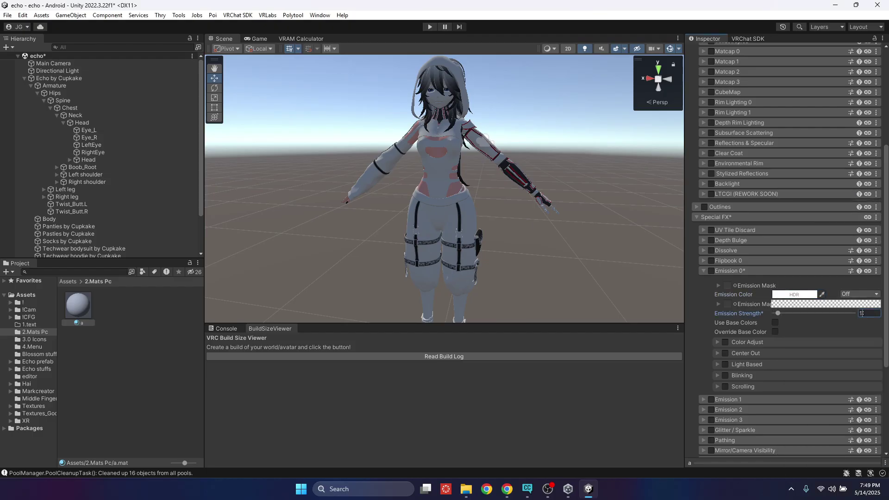
# - Collapse the avatar's Armature in the hierarchy and select the Body mesh to show its material slots
pyautogui.keyDown('alt'); pyautogui.moveTo(487, 218); pyautogui.dragTo(383, 234); pyautogui.keyUp('alt')
pyautogui.scroll(5, 382, 235)
pyautogui.scroll(-6, 417, 232)
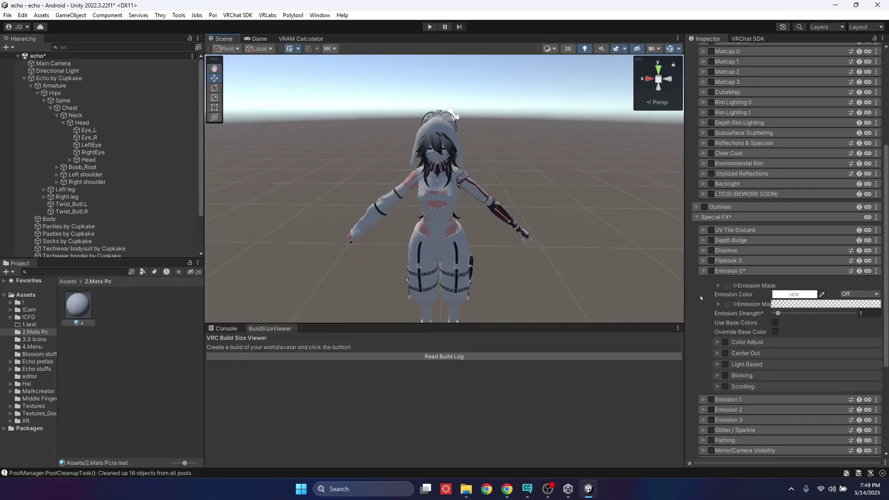
pyautogui.scroll(10, 701, 298)
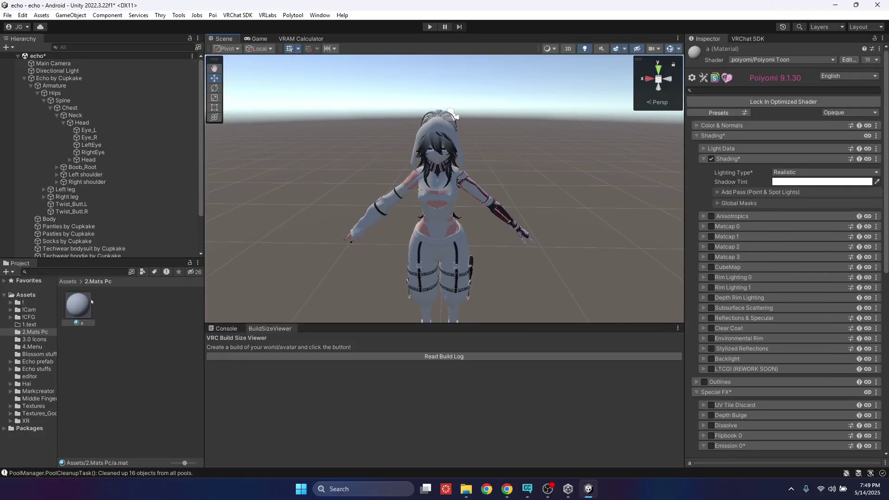
pyautogui.scroll(2, 304, 191)
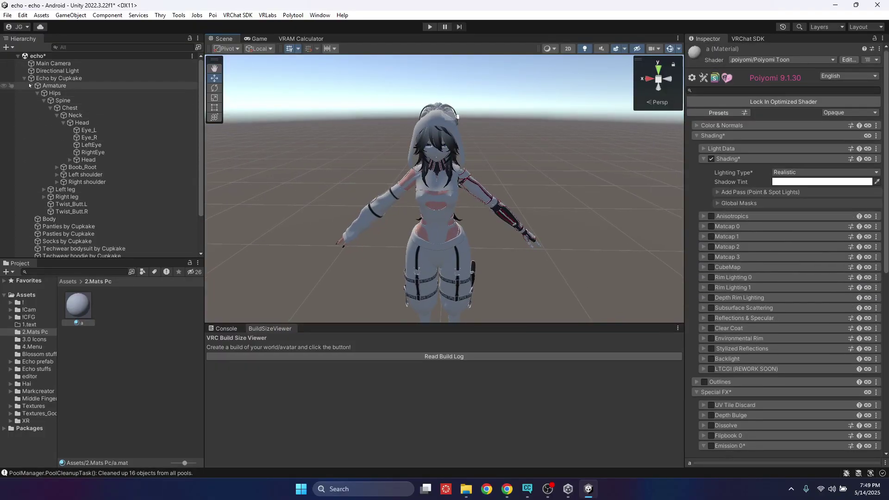
pyautogui.click(30, 85)
pyautogui.click(49, 93)
# - Inspect the avatar's robot arm up close and locate the Body's robot arm plates material in the project
pyautogui.keyDown('alt'); pyautogui.moveTo(463, 194); pyautogui.dragTo(478, 198); pyautogui.keyUp('alt')
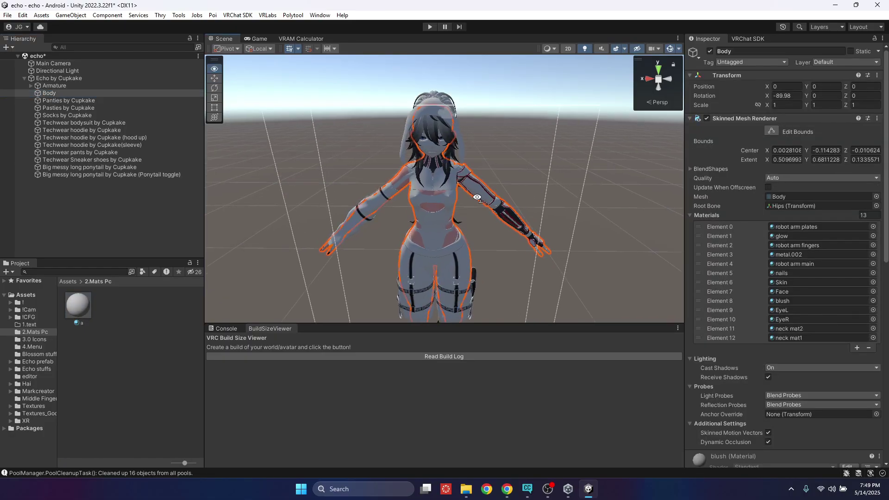
pyautogui.moveTo(477, 198); pyautogui.dragTo(477, 198, button='right')
pyautogui.press('w')
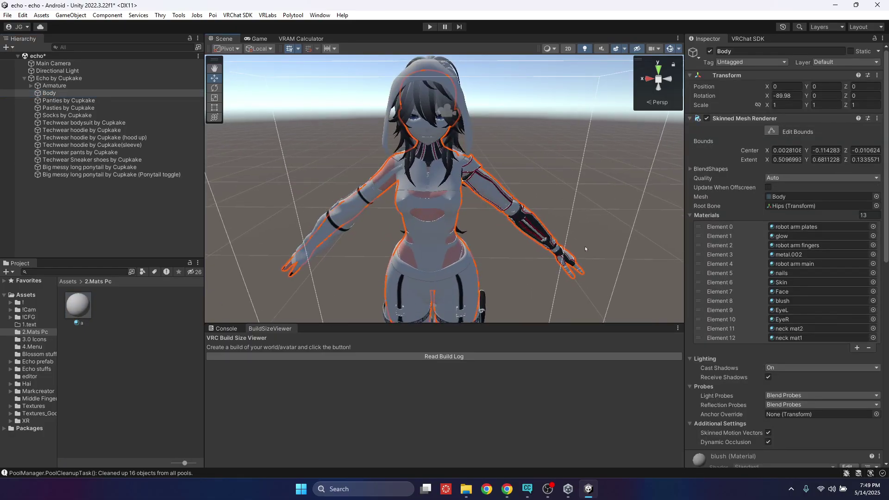
pyautogui.keyDown('alt'); pyautogui.moveTo(582, 250); pyautogui.dragTo(440, 237); pyautogui.keyUp('alt')
pyautogui.click(788, 227)
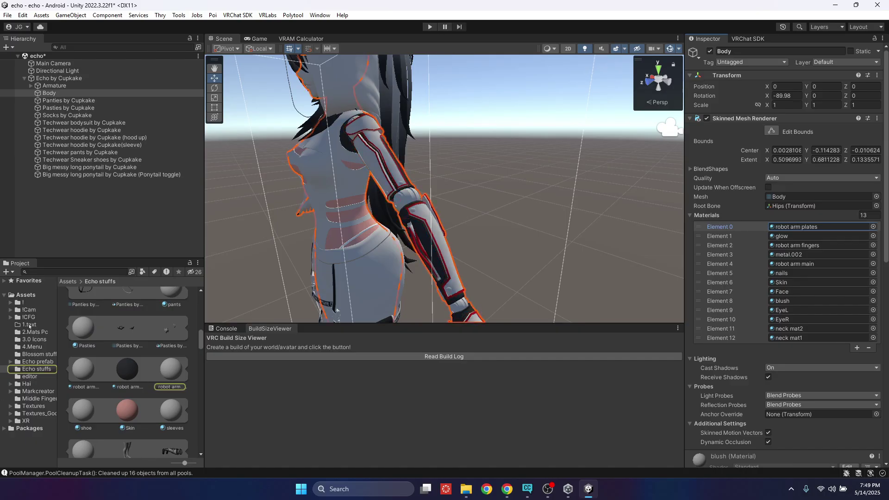
# - Duplicate material a in the 2.Mats Pc folder and name the copy Robot Arm
pyautogui.click(33, 333)
pyautogui.click(91, 312)
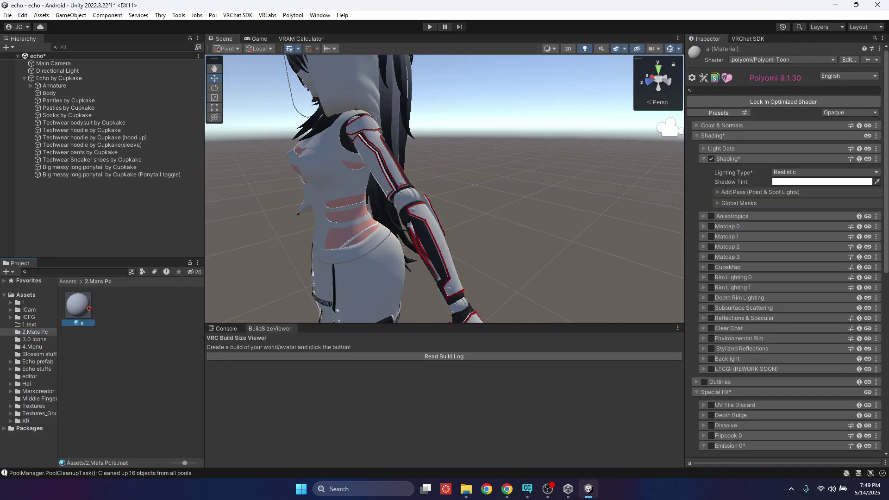
pyautogui.hotkey('ctrl', 'd')
pyautogui.click(111, 324)
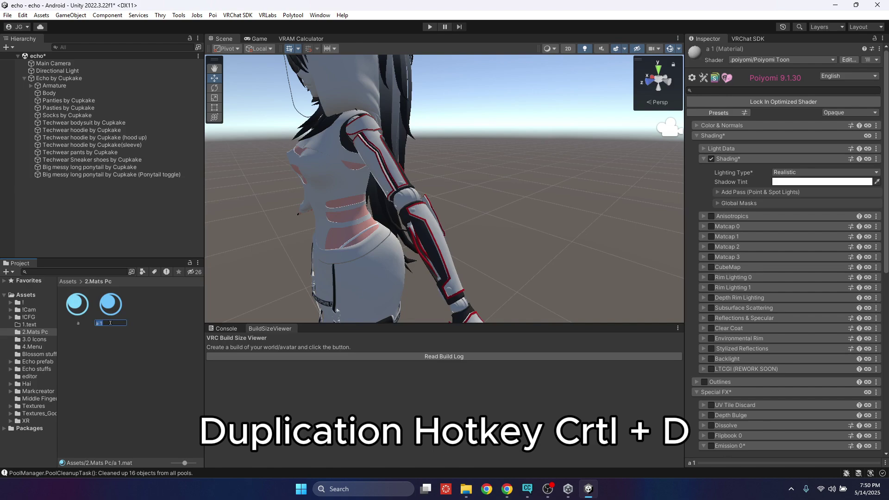
pyautogui.write('Rob')
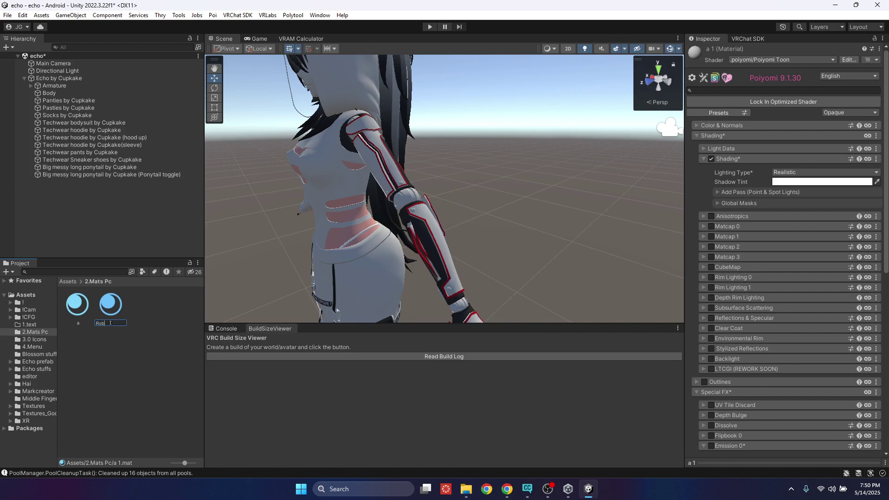
pyautogui.write('ot Arm')
pyautogui.press('Return')
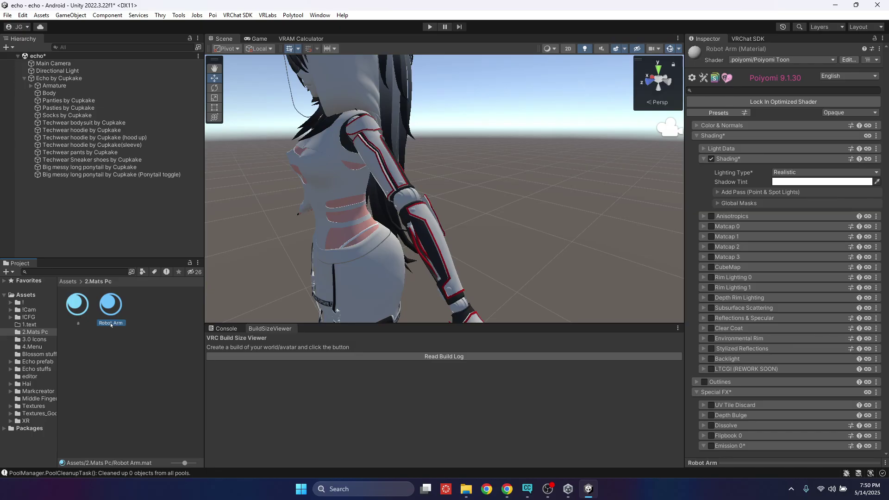
# - Assign the Robot Arm material to Element 0 of the Body mesh's material list in place of robot arm plates
pyautogui.click(49, 93)
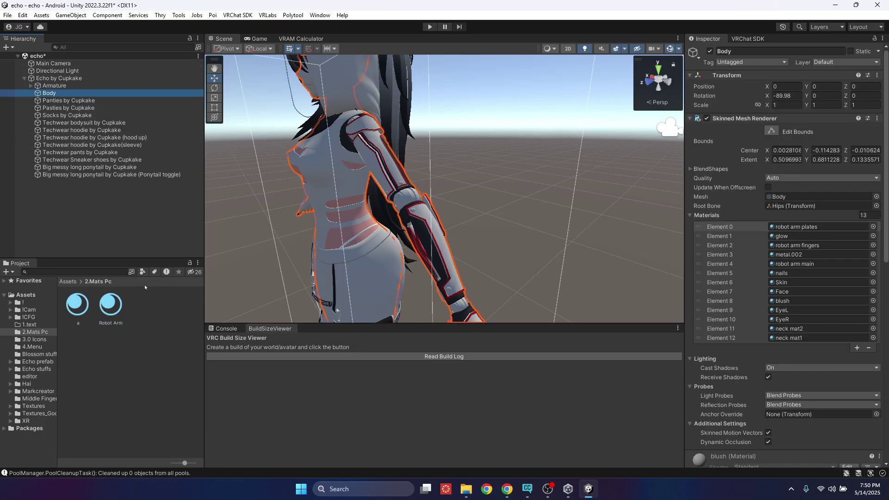
pyautogui.moveTo(119, 310); pyautogui.dragTo(795, 227)
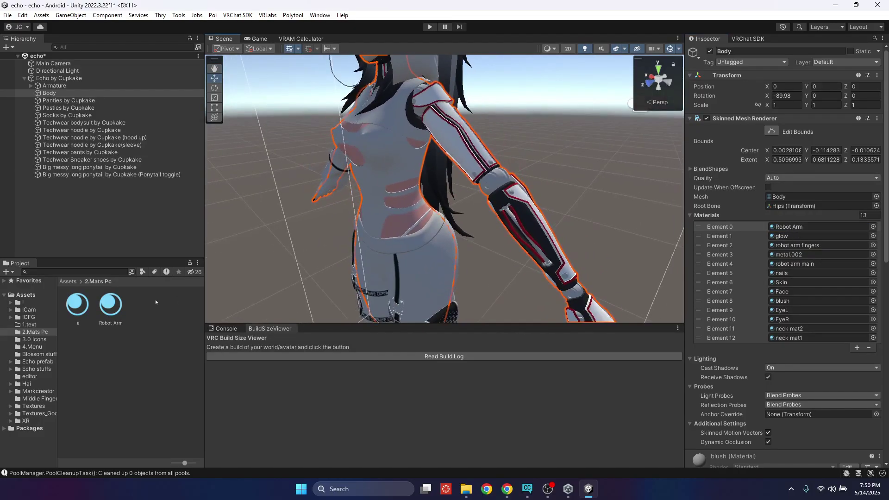
# - Examine the avatar's robot arm plates up close with the Robot Arm material applied and review that material's settings
pyautogui.click(111, 305)
pyautogui.scroll(3, 473, 163)
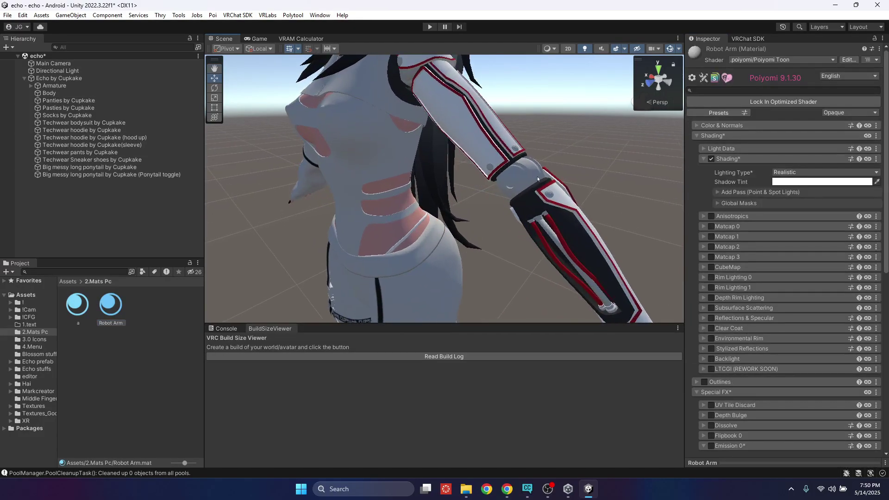
pyautogui.click(513, 167)
pyautogui.scroll(-3, 495, 188)
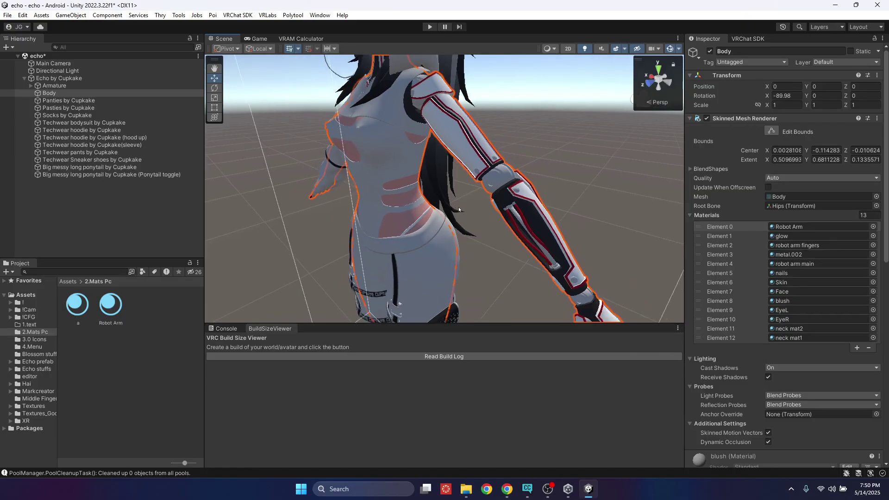
pyautogui.scroll(1, 494, 188)
pyautogui.moveTo(470, 237); pyautogui.dragTo(470, 238, button='right')
pyautogui.press('w')
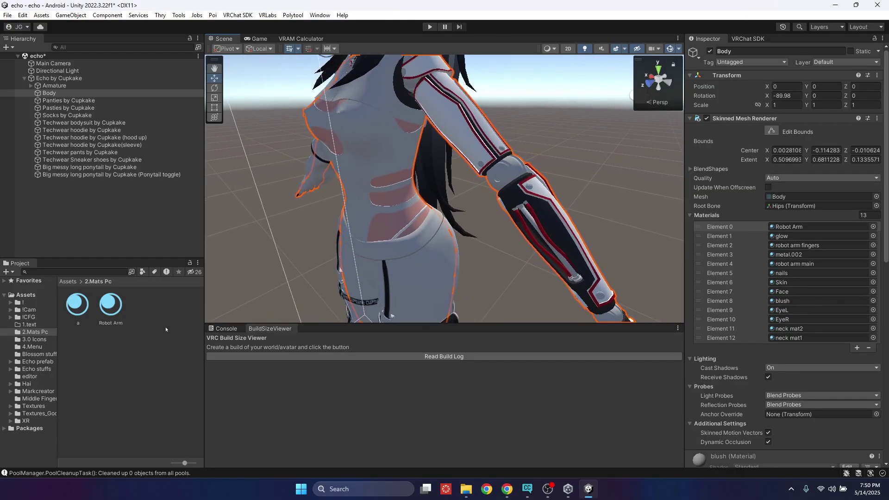
pyautogui.click(104, 321)
pyautogui.scroll(1, 419, 222)
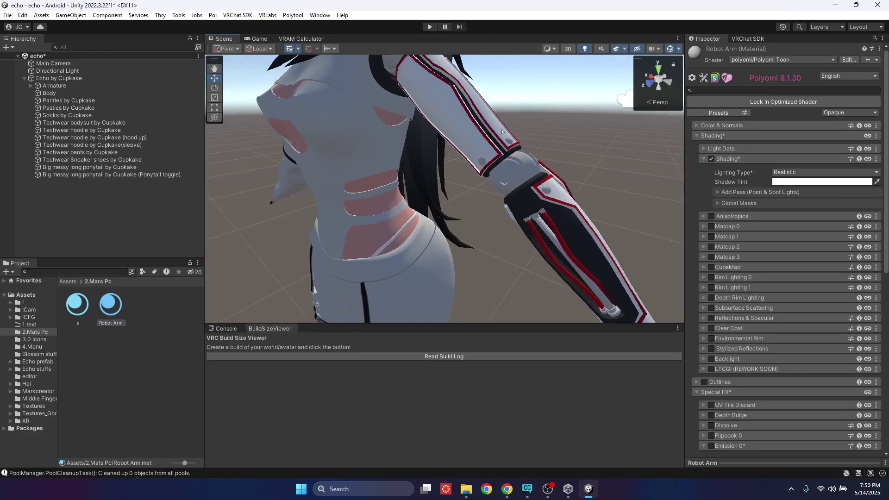
pyautogui.scroll(-3, 510, 185)
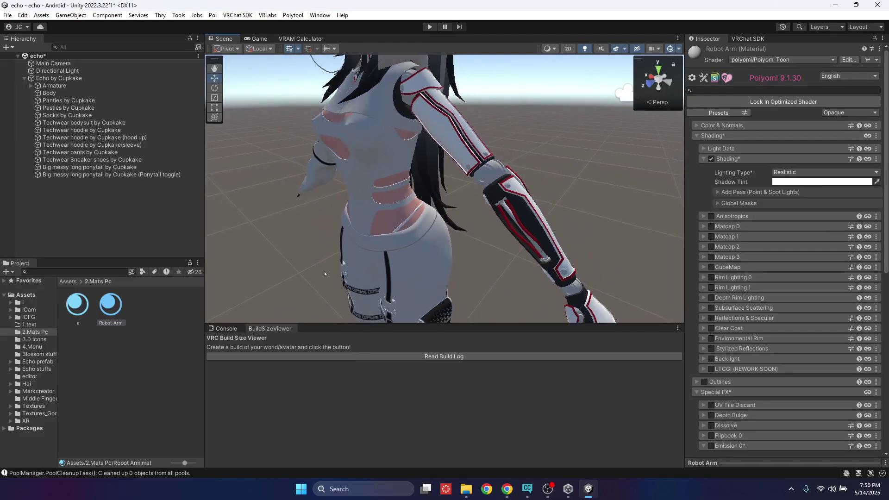
pyautogui.scroll(2, 404, 202)
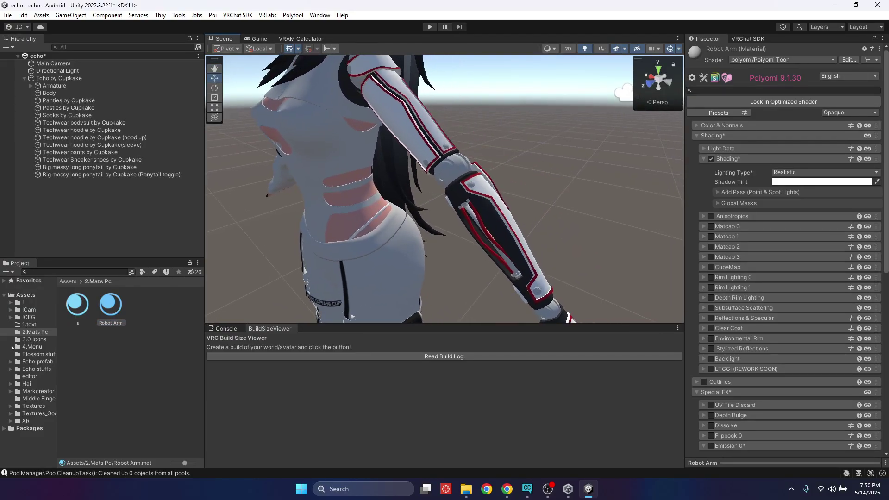
# - Browse the Echo stuffs folder for the robot arm textures, collapsing the Echo model's sub-assets
pyautogui.click(11, 370)
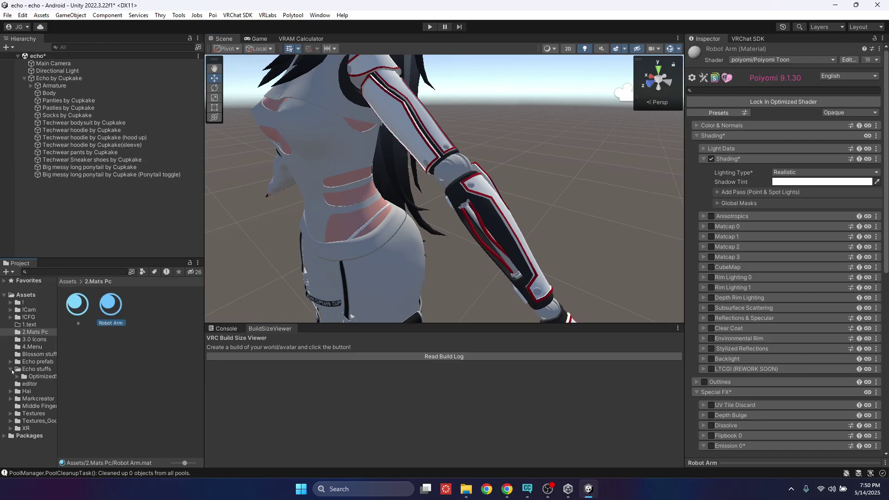
pyautogui.click(13, 370)
pyautogui.click(21, 369)
pyautogui.scroll(-5, 121, 387)
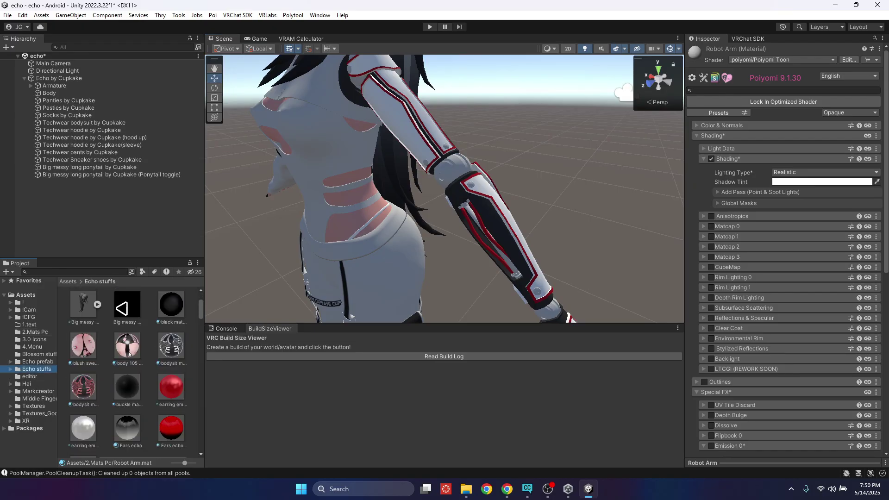
pyautogui.scroll(3, 119, 351)
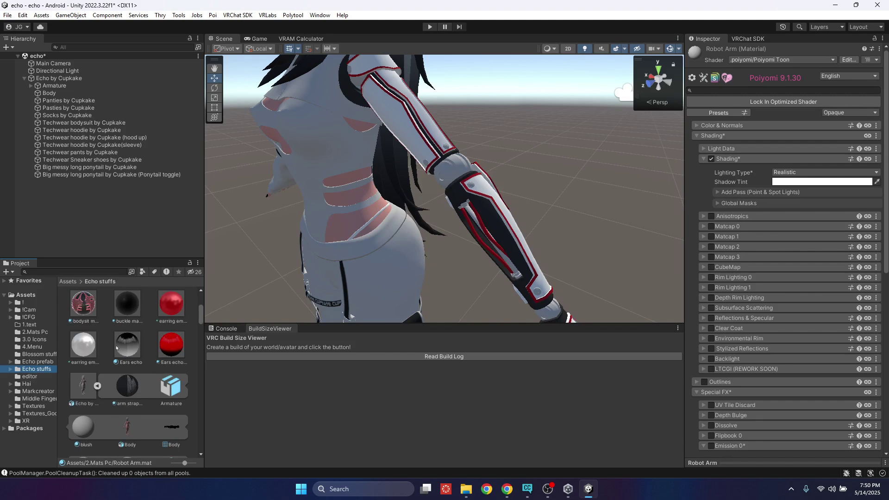
pyautogui.click(97, 387)
pyautogui.scroll(-5, 121, 380)
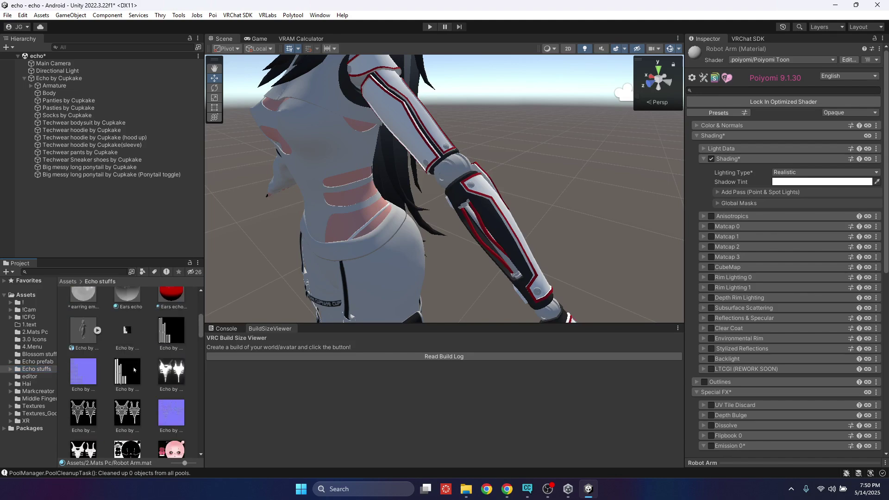
pyautogui.scroll(-3, 134, 371)
# - Search the project assets for "robot" and check the robot arm fingers textures
pyautogui.click(67, 272)
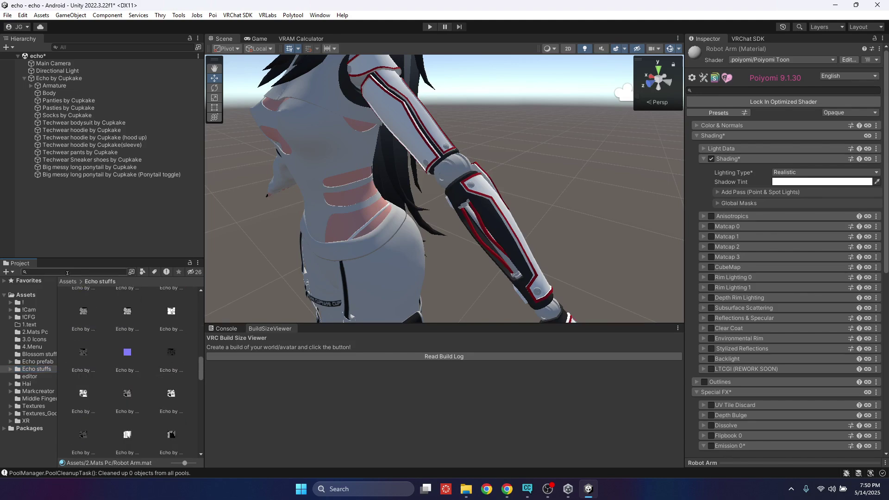
pyautogui.write('rot')
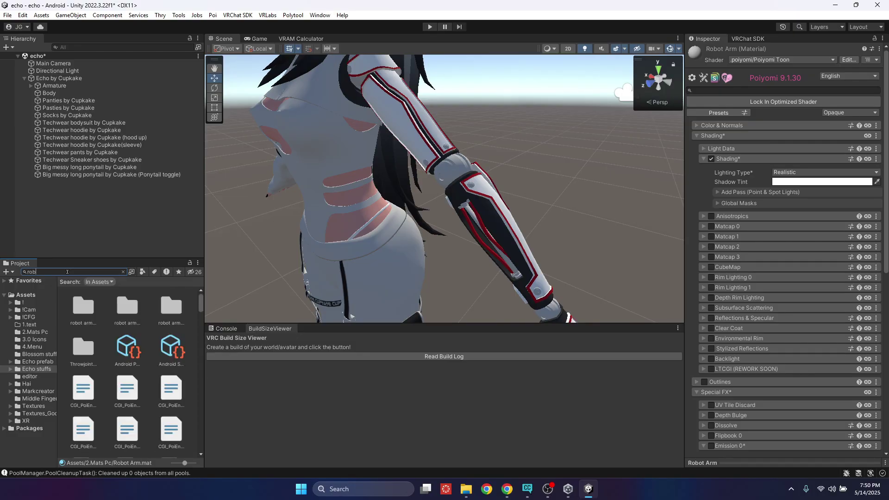
pyautogui.write('ot')
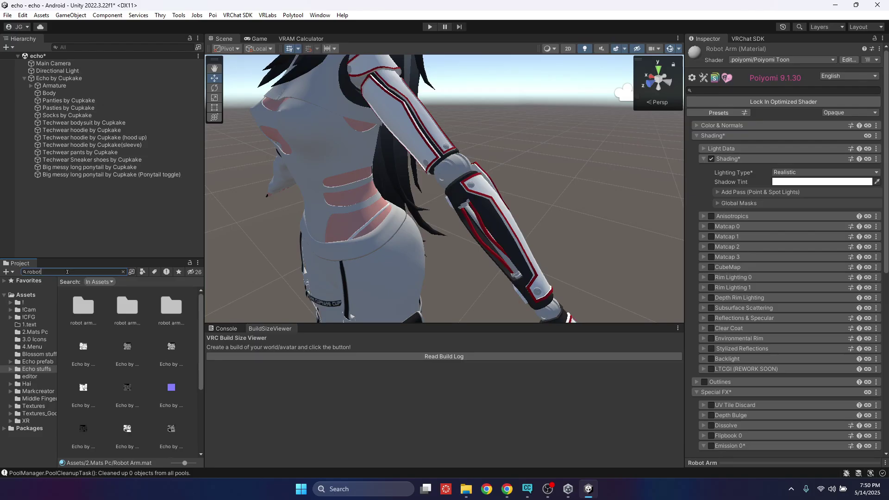
pyautogui.click(83, 348)
pyautogui.click(127, 348)
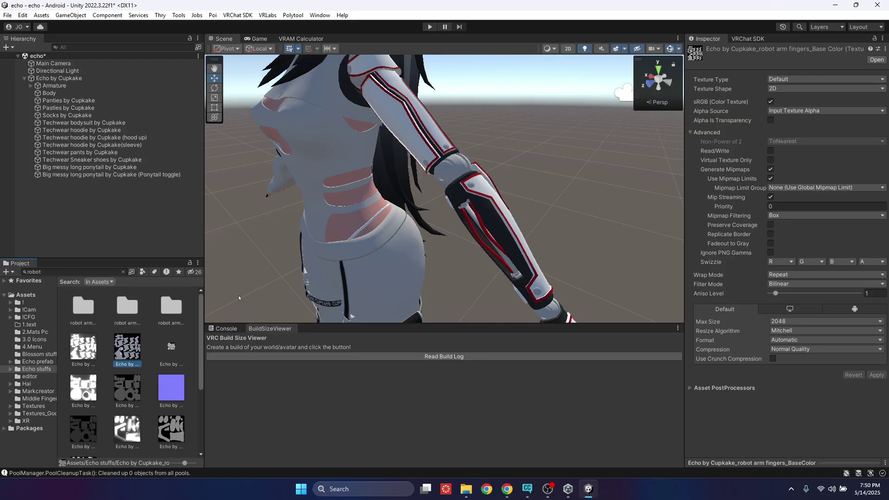
# - Compare the robot arm plates BaseColor, Metallic and Roughness textures among the search results
pyautogui.scroll(-3, 147, 393)
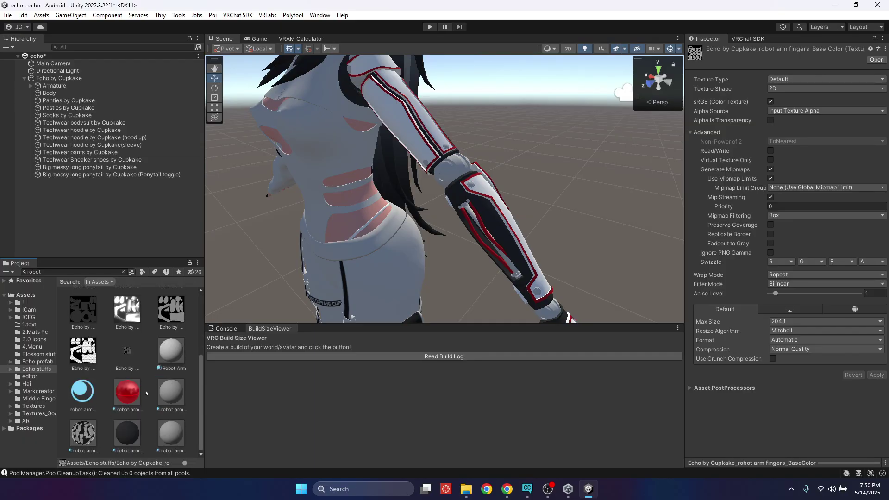
pyautogui.click(170, 314)
pyautogui.click(89, 351)
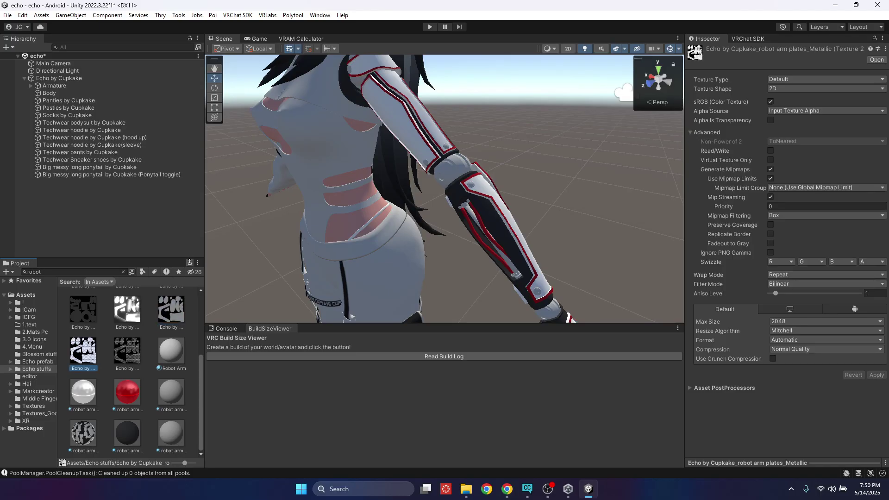
pyautogui.click(163, 316)
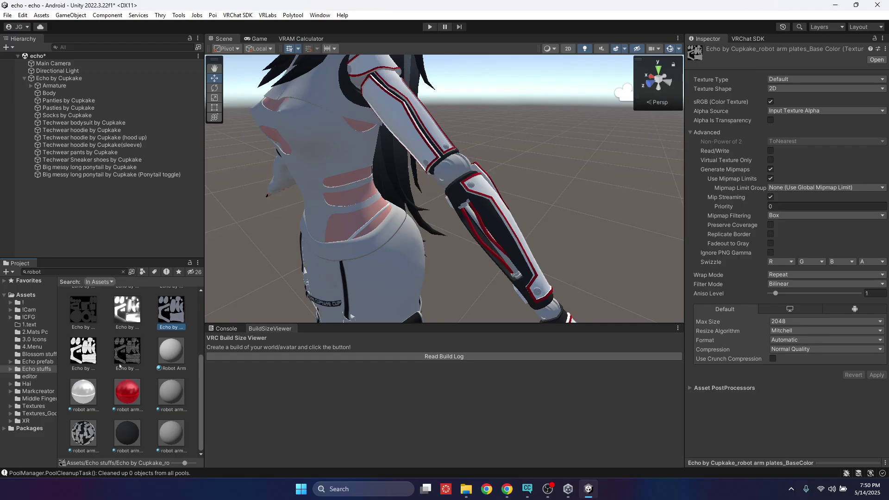
pyautogui.click(126, 360)
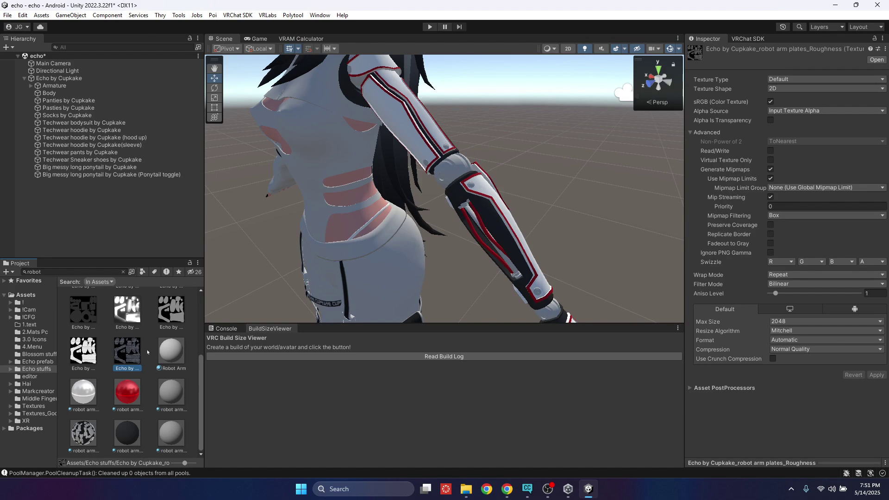
pyautogui.scroll(3, 148, 352)
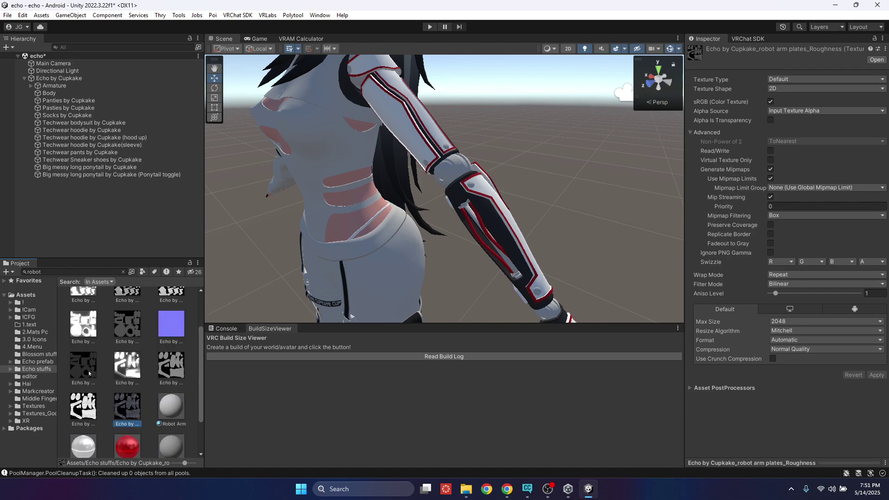
pyautogui.click(83, 407)
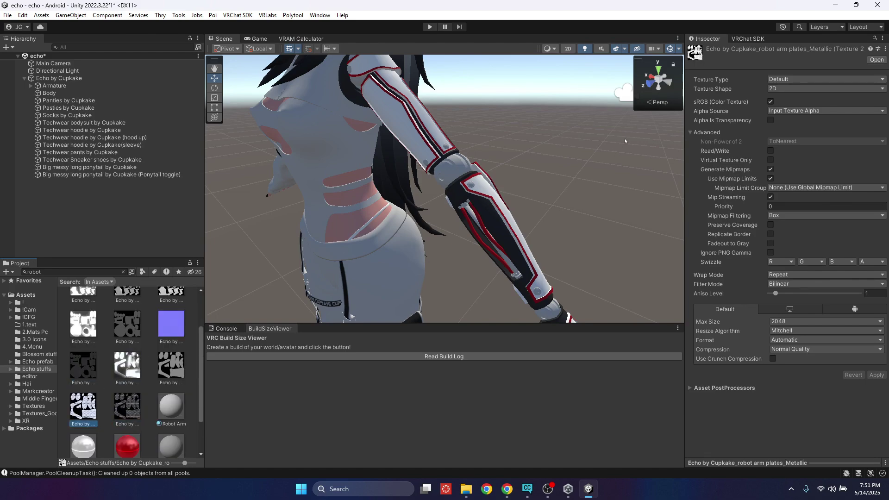
pyautogui.scroll(-3, 126, 358)
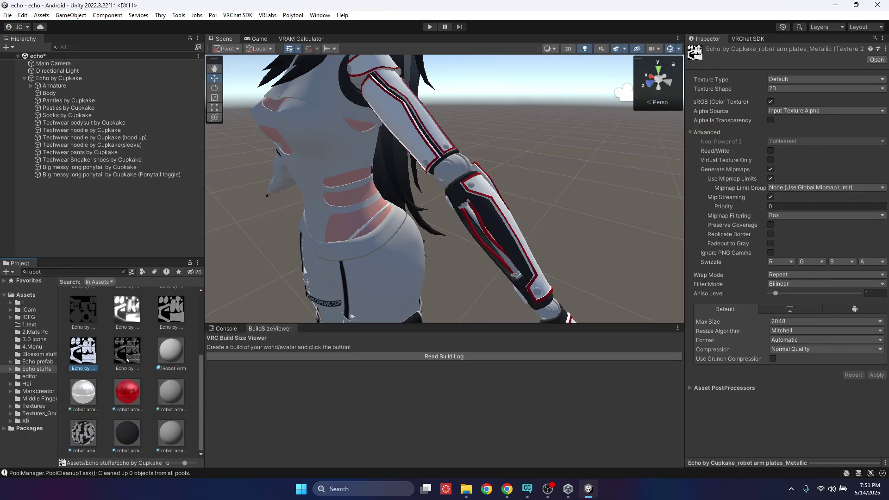
# - View the robot arm plates Roughness and Metallic textures in Paint.NET, closing each one after checking it
pyautogui.click(126, 358)
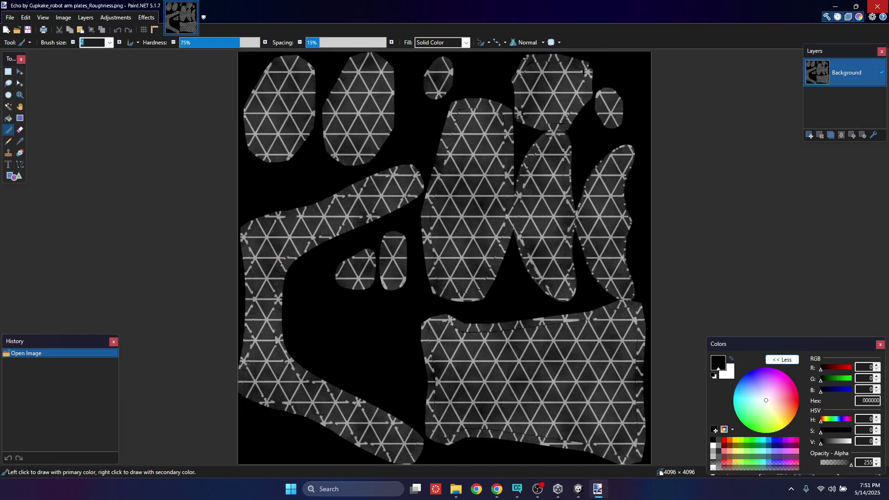
pyautogui.click(878, 7)
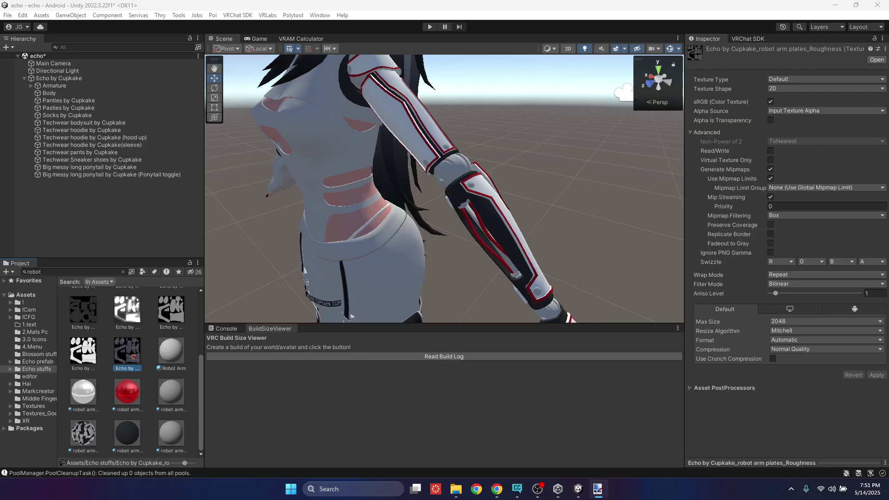
pyautogui.click(82, 349)
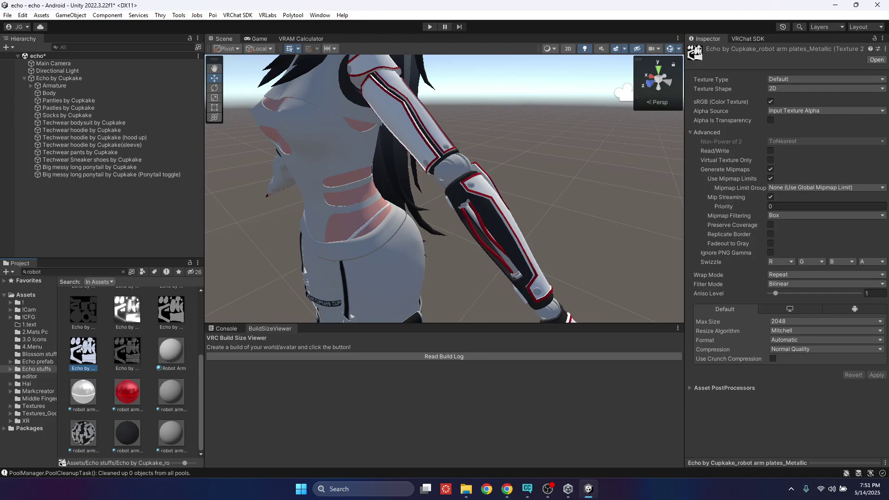
pyautogui.doubleClick(82, 349)
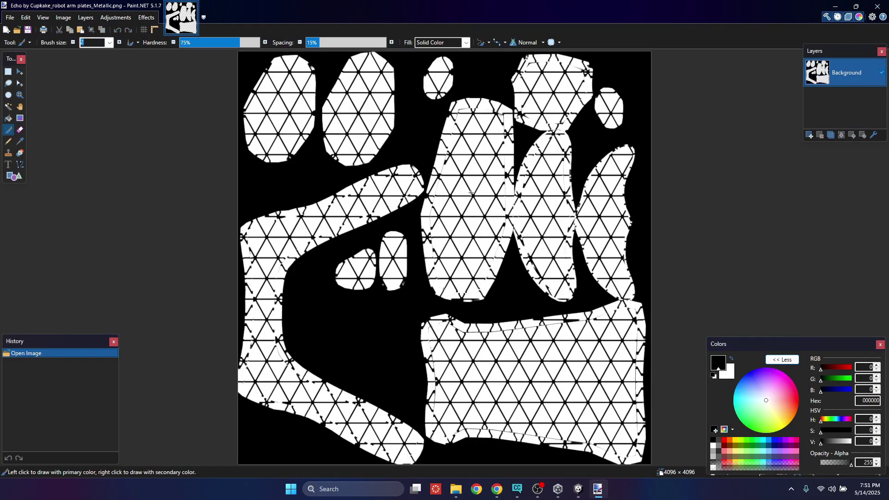
pyautogui.click(878, 6)
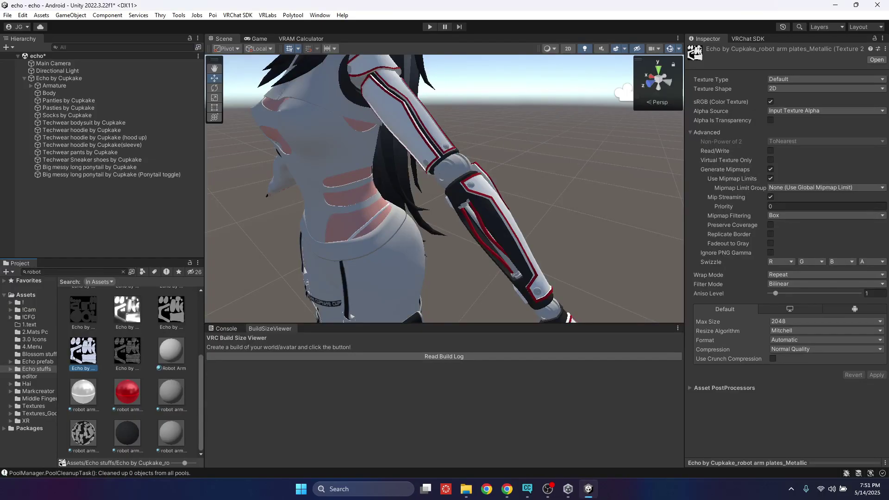
# - Duplicate the robot arm plates BaseColor and Metallic textures, move the copies into the 1.text folder and show that folder
pyautogui.keyDown('ctrl'); pyautogui.click(172, 313); pyautogui.keyUp('ctrl')
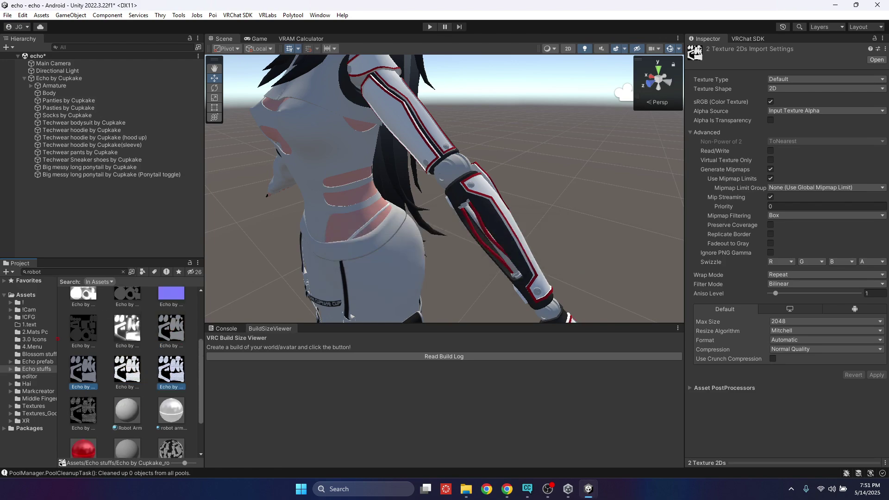
pyautogui.click(31, 325)
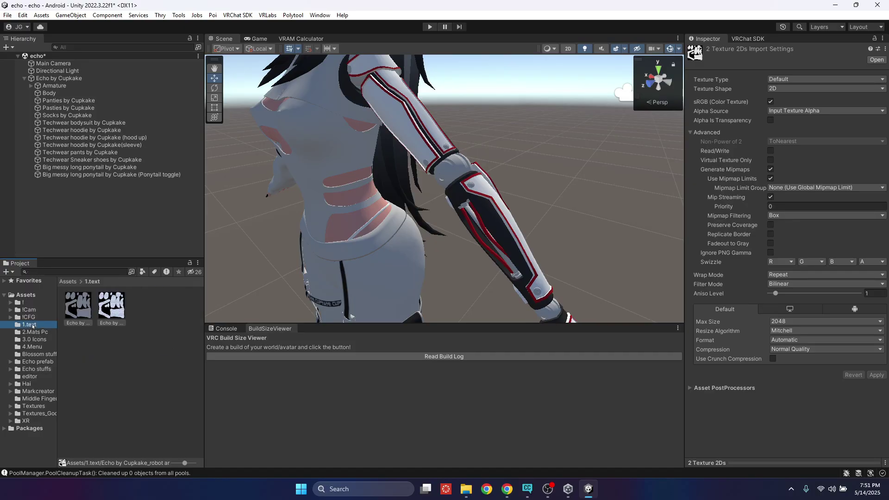
# - Rename the copied robot arm plates BaseColor texture in 1.text to Robot Arm, matching the material's name in 2.Mats Pc
pyautogui.click(150, 390)
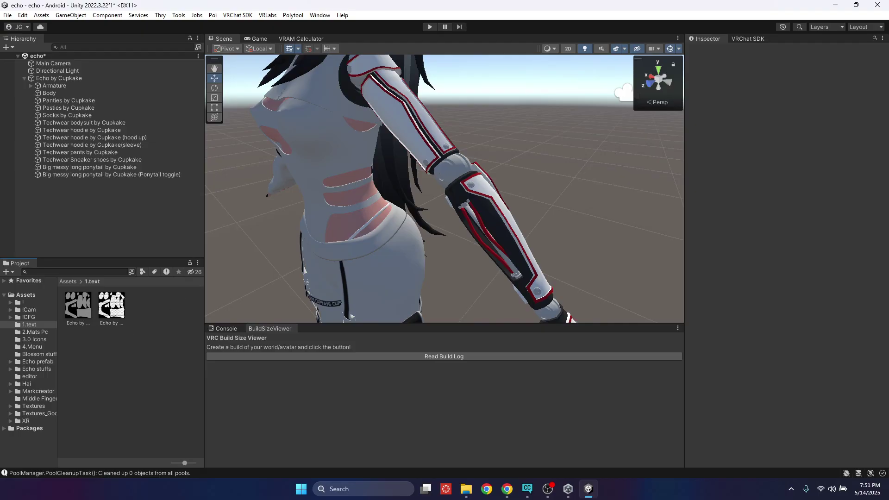
pyautogui.click(89, 319)
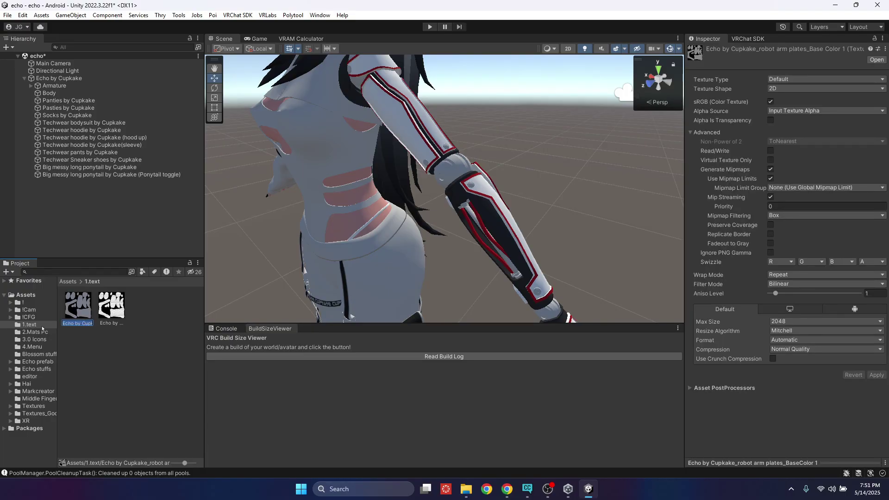
pyautogui.click(28, 332)
pyautogui.click(113, 321)
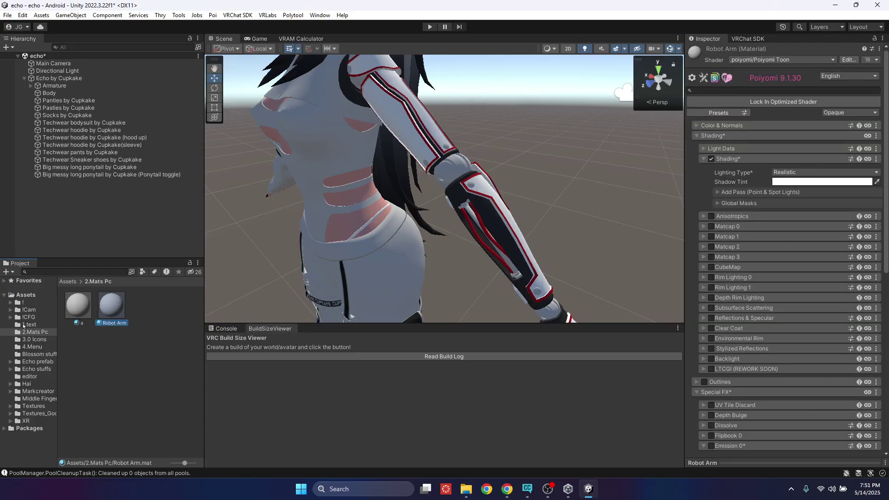
pyautogui.click(28, 325)
pyautogui.click(79, 323)
pyautogui.click(80, 323)
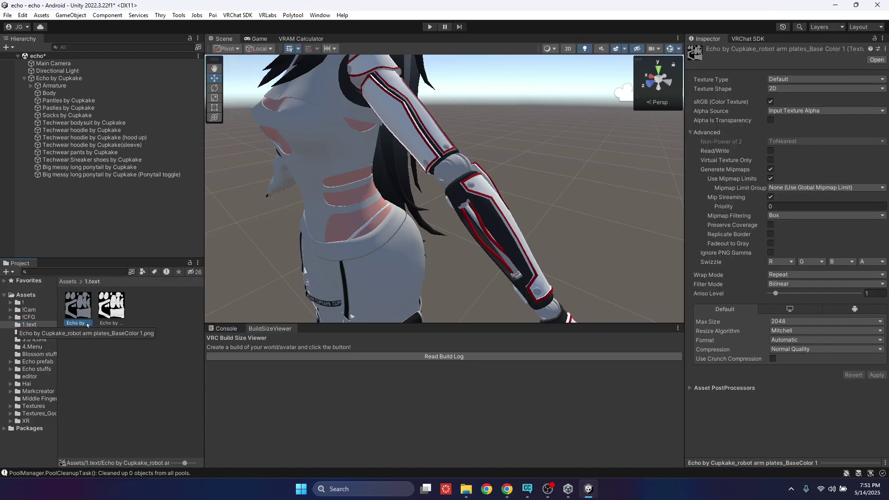
pyautogui.write('Robot Arm')
pyautogui.press('Return')
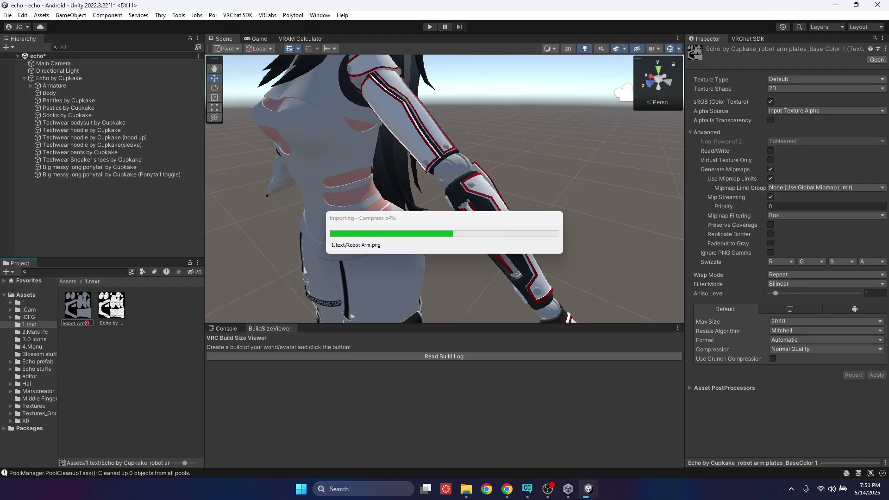
# - Rename the copied robot arm plates Metallic texture in the 1.text folder as Robot Arm Em
pyautogui.click(79, 327)
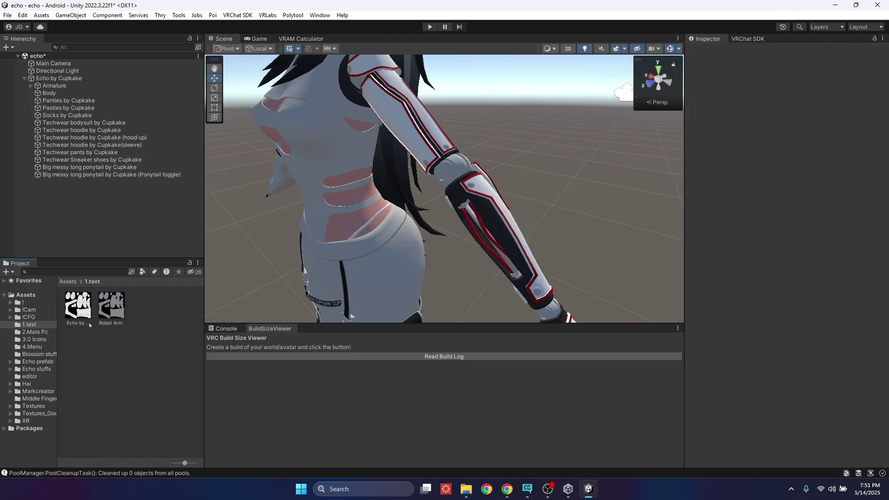
pyautogui.click(80, 324)
pyautogui.click(79, 323)
pyautogui.write('Robot Arm')
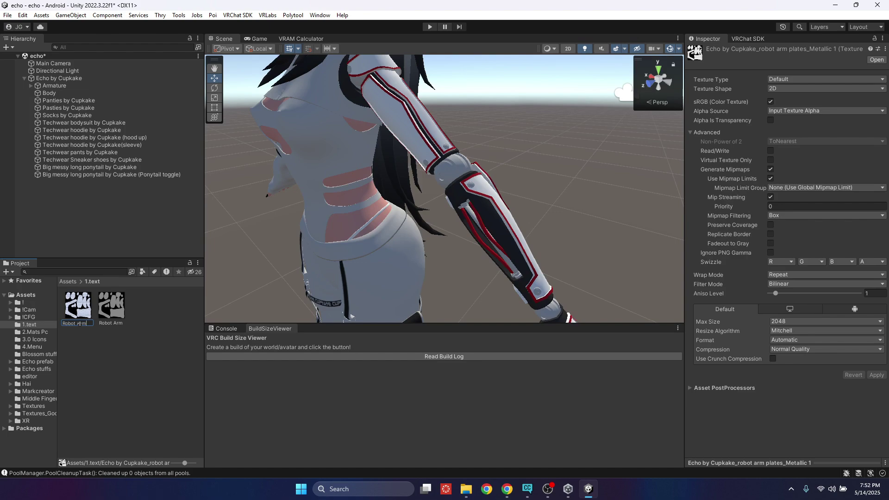
pyautogui.write(' Em')
pyautogui.press('Return')
# - Assign the Robot Arm texture from 1.text as the main color texture of the Robot Arm material in 2.Mats Pc
pyautogui.click(57, 332)
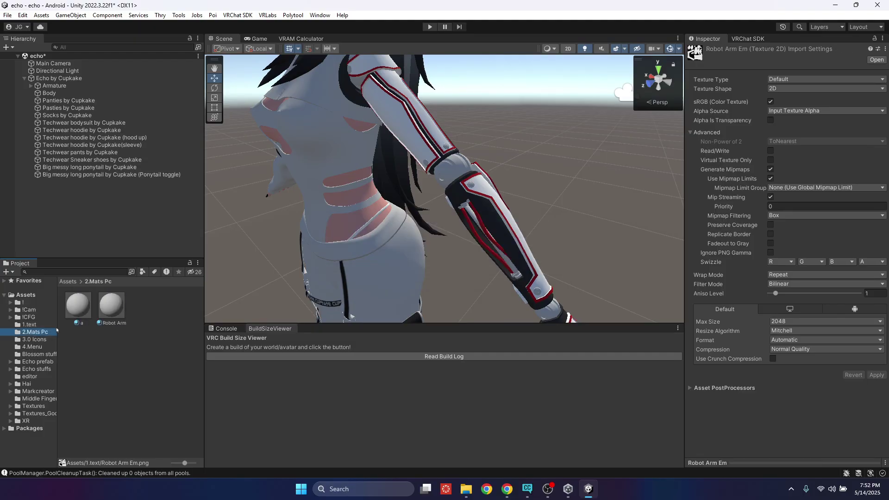
pyautogui.click(78, 305)
pyautogui.click(112, 305)
pyautogui.click(29, 324)
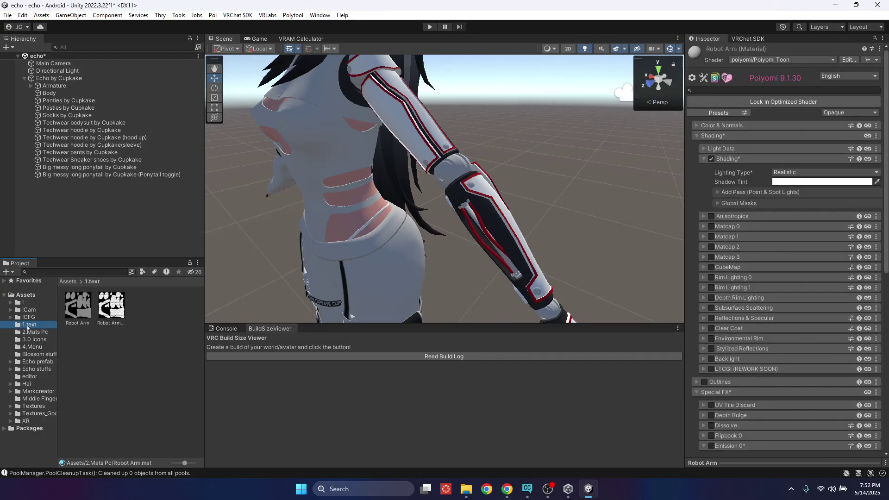
pyautogui.moveTo(85, 313); pyautogui.dragTo(657, 179)
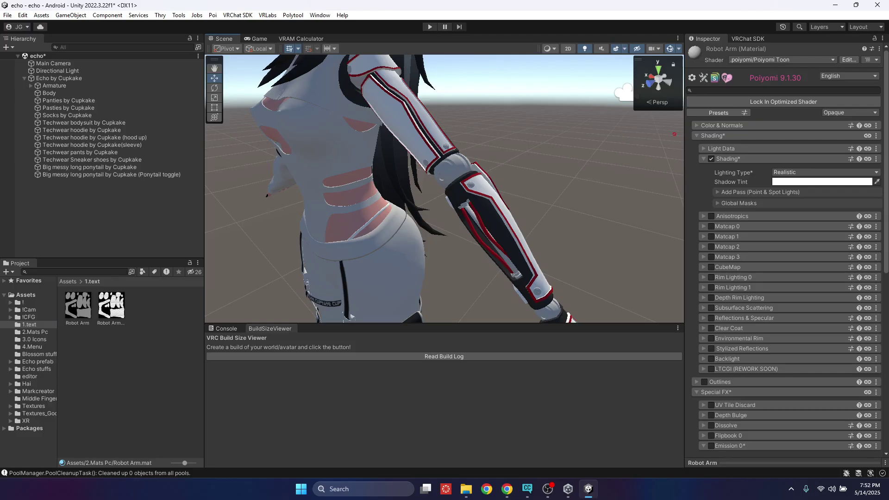
pyautogui.click(696, 125)
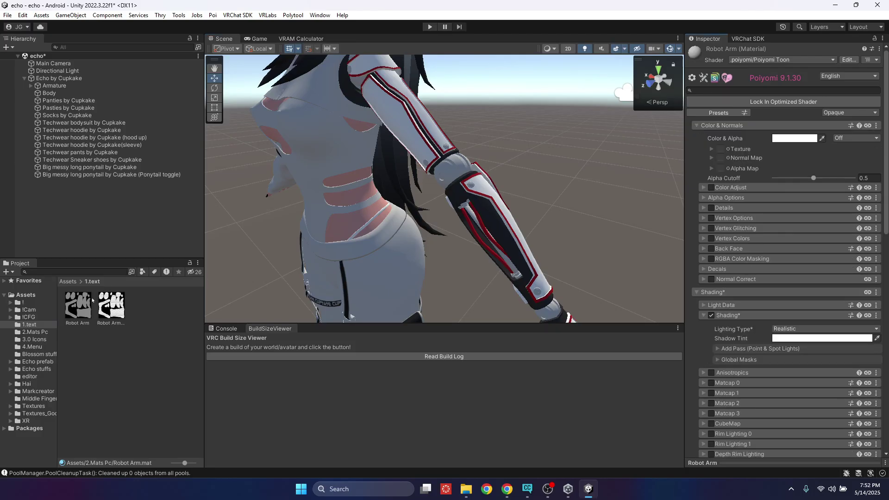
pyautogui.moveTo(92, 300); pyautogui.dragTo(720, 150)
# - Examine how the new base texture looks on the avatar's robot arm plates in the scene
pyautogui.moveTo(546, 168)
pyautogui.mouseDown(button='right')
pyautogui.moveTo(520, 121)
pyautogui.moveTo(582, 163)
pyautogui.moveTo(513, 158)
pyautogui.moveTo(537, 153)
pyautogui.mouseUp(button='right')
pyautogui.press('w')
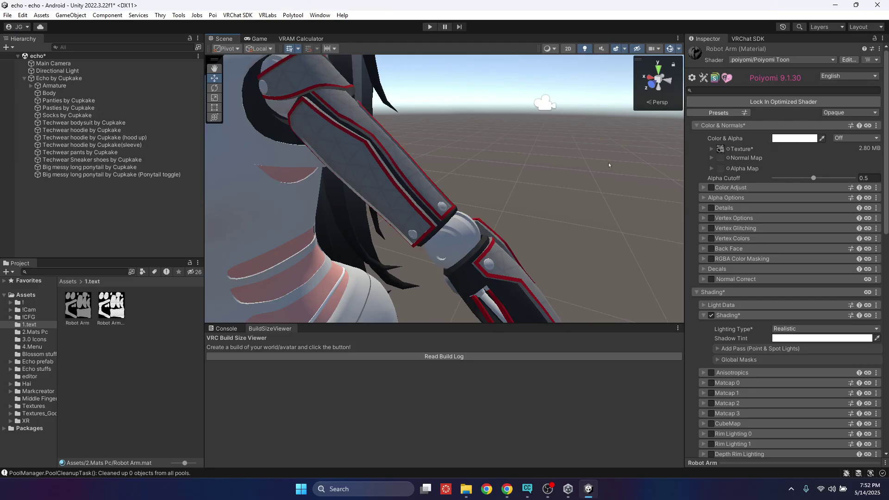
pyautogui.moveTo(610, 165); pyautogui.dragTo(590, 159, button='right')
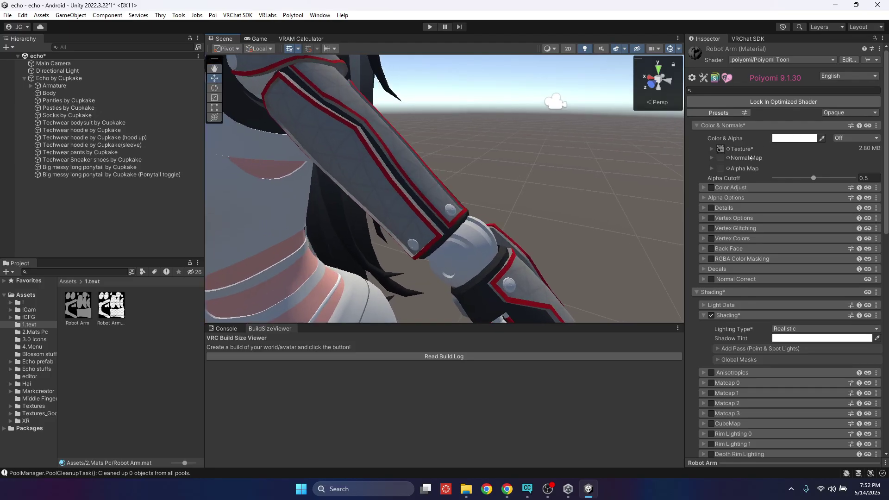
pyautogui.moveTo(537, 167); pyautogui.dragTo(488, 198, button='right')
pyautogui.scroll(-5, 488, 198)
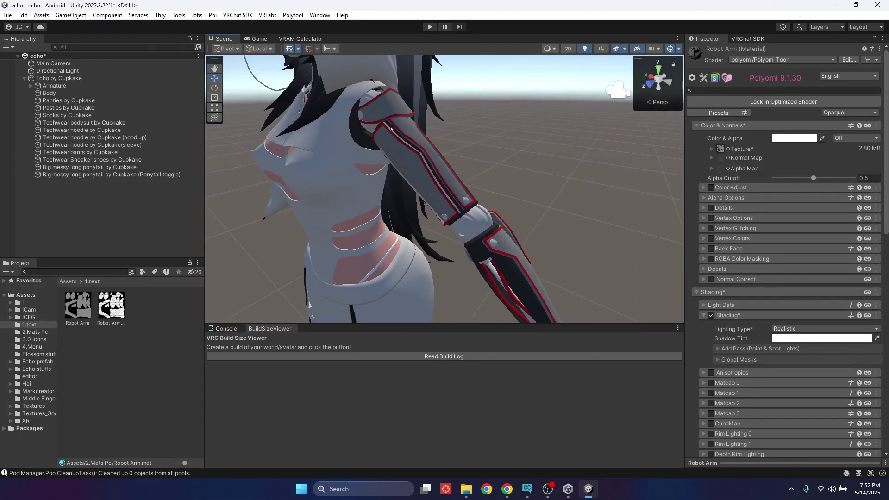
pyautogui.moveTo(424, 176); pyautogui.dragTo(451, 194, button='right')
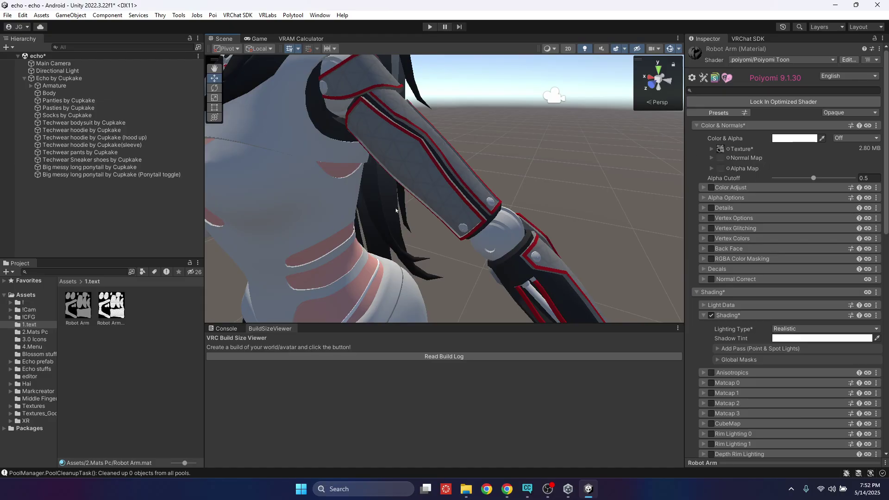
pyautogui.moveTo(422, 216)
pyautogui.mouseDown(button='right')
pyautogui.moveTo(397, 209)
pyautogui.moveTo(411, 211)
pyautogui.mouseUp(button='right')
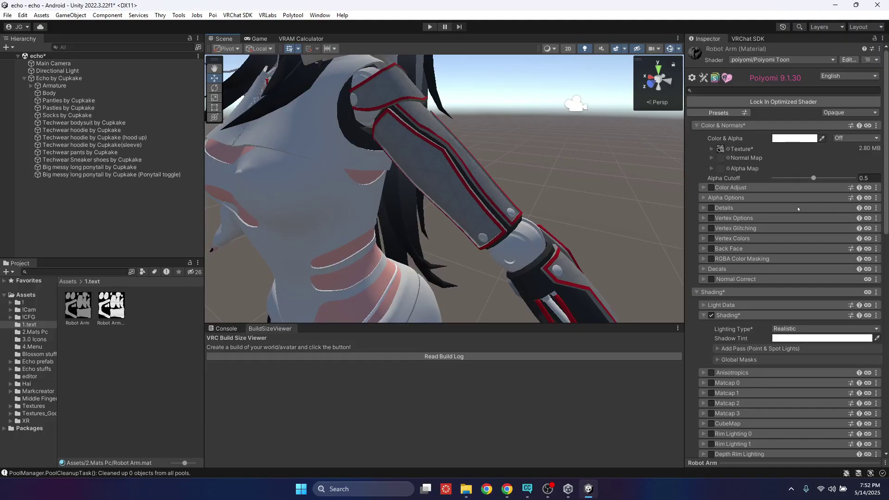
# - Enable Emission 0 on the Robot Arm material and assign the Robot Arm Em texture as its Emission Map
pyautogui.scroll(-5, 753, 260)
pyautogui.scroll(-3, 752, 260)
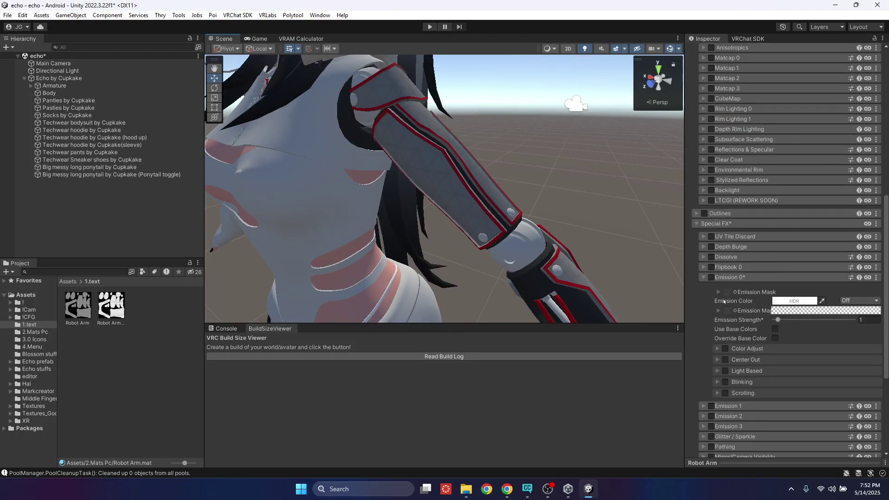
pyautogui.click(712, 278)
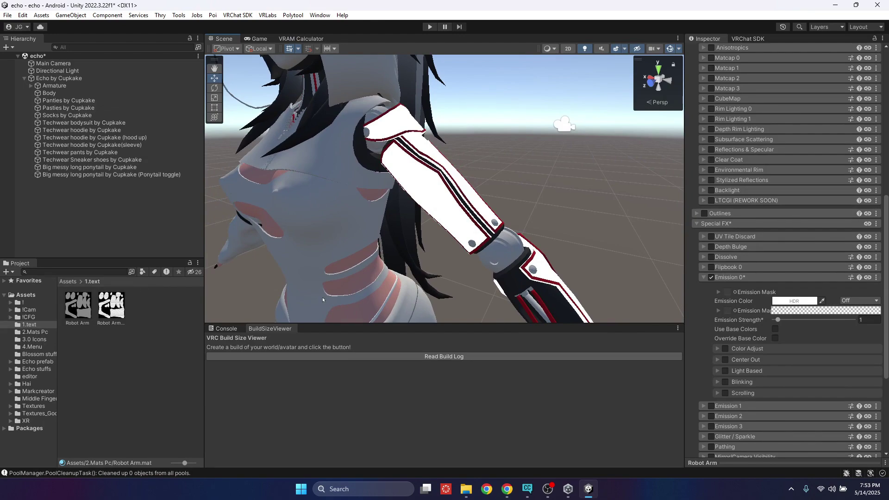
pyautogui.moveTo(490, 186); pyautogui.dragTo(370, 204, button='right')
pyautogui.press('w')
pyautogui.press('s')
pyautogui.press('w')
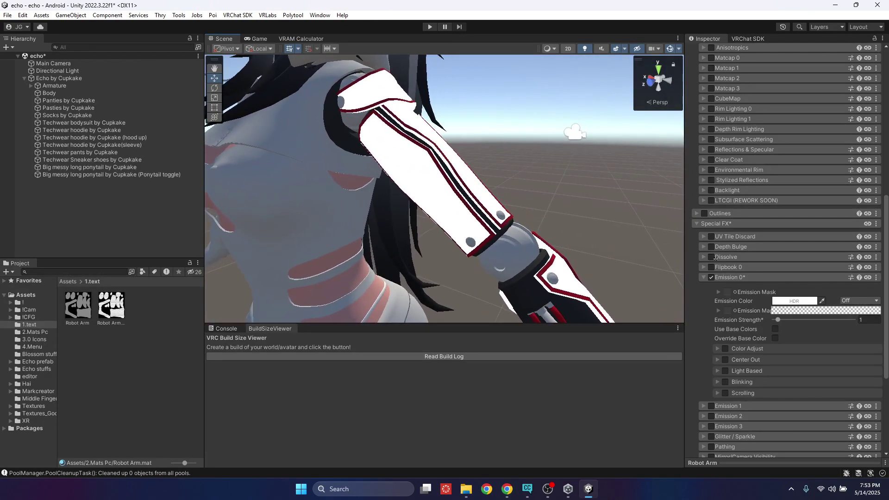
pyautogui.moveTo(118, 313); pyautogui.dragTo(736, 319)
# - Examine the emission pattern on the robot arm plates from several distances and angles
pyautogui.moveTo(559, 243); pyautogui.dragTo(543, 235, button='right')
pyautogui.press('w')
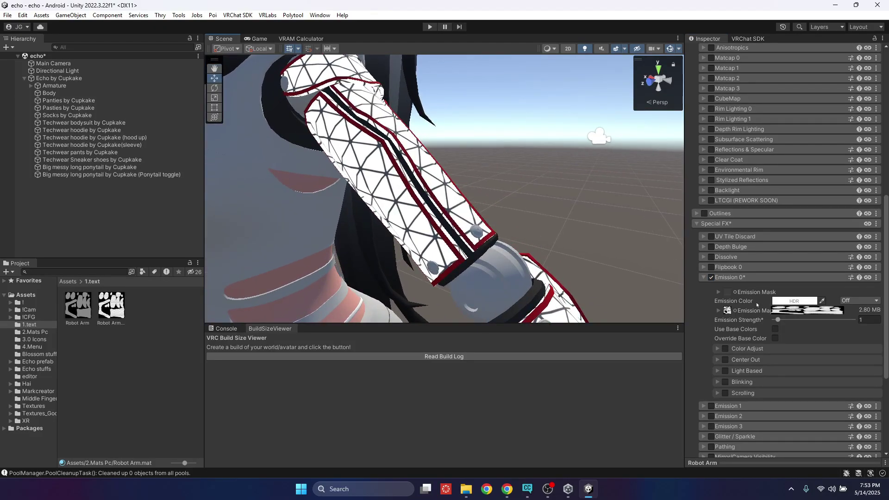
pyautogui.press('d')
pyautogui.moveTo(500, 196); pyautogui.dragTo(466, 210, button='right')
pyautogui.press('w')
pyautogui.press('s')
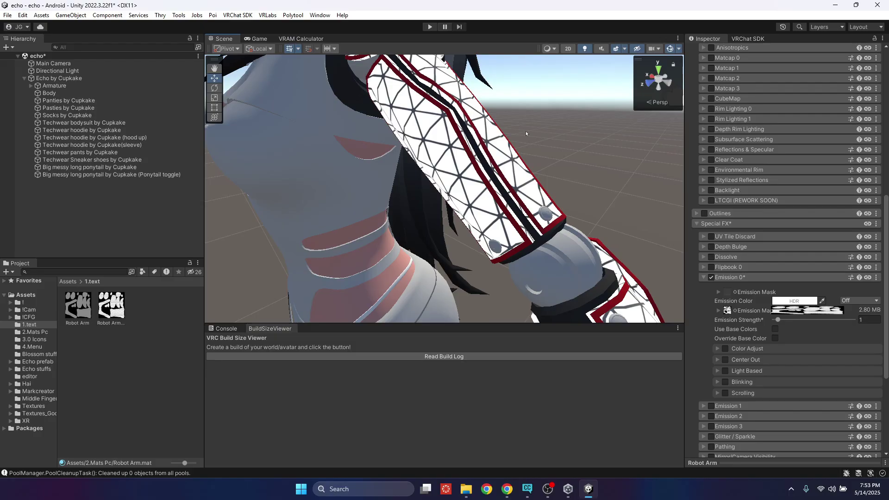
pyautogui.scroll(3, 526, 133)
pyautogui.scroll(-4, 519, 149)
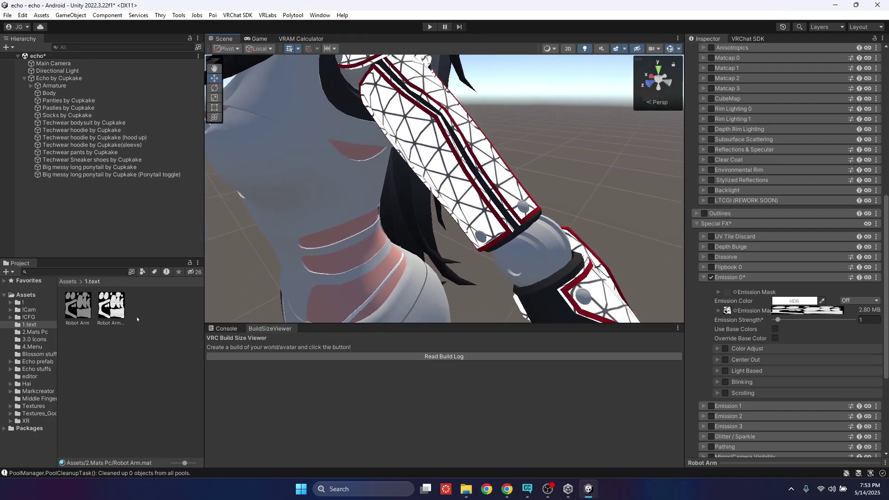
pyautogui.moveTo(456, 162); pyautogui.dragTo(454, 129, button='right')
pyautogui.scroll(-3, 394, 70)
pyautogui.moveTo(403, 79); pyautogui.dragTo(541, 165, button='right')
pyautogui.scroll(2, 540, 165)
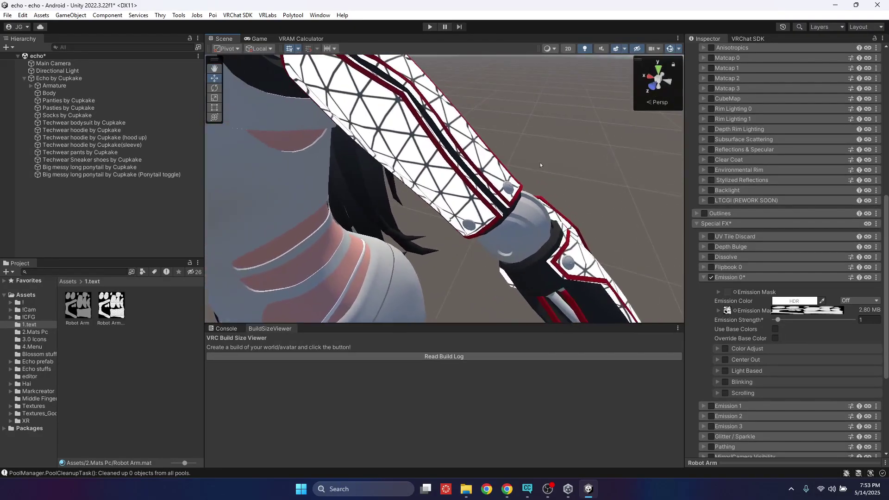
# - Try the noise_simplex texture as the Emission Mask of Emission 0 and check it on the arm
pyautogui.click(735, 293)
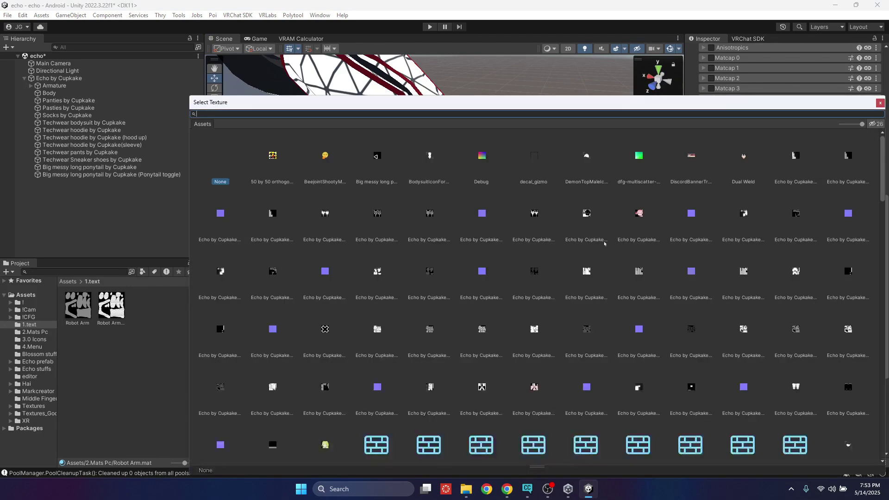
pyautogui.write('n')
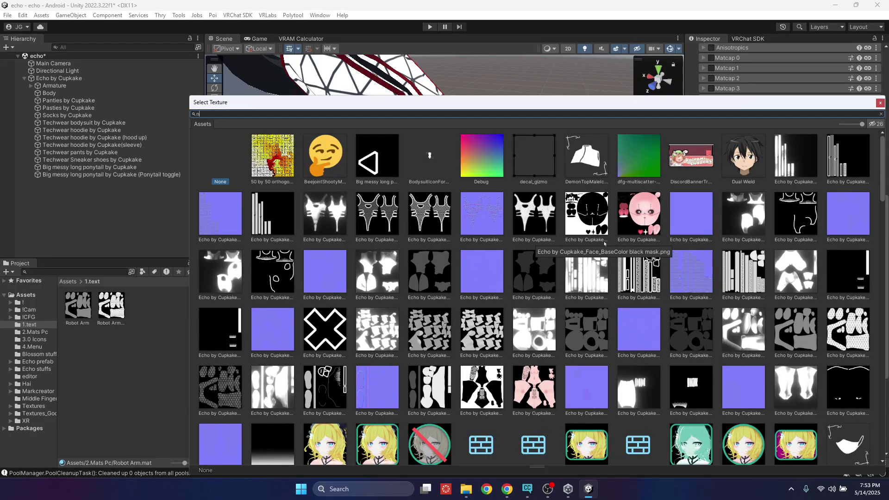
pyautogui.write('oise')
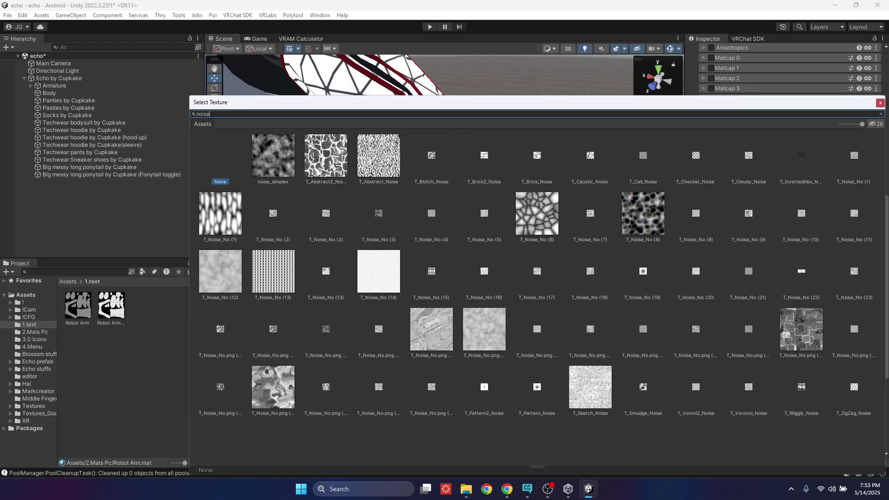
pyautogui.scroll(5, 278, 155)
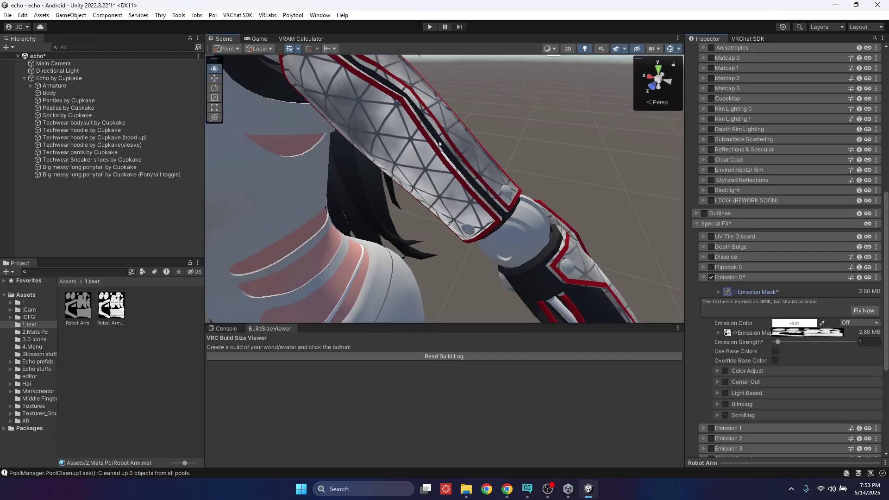
pyautogui.scroll(-3, 436, 175)
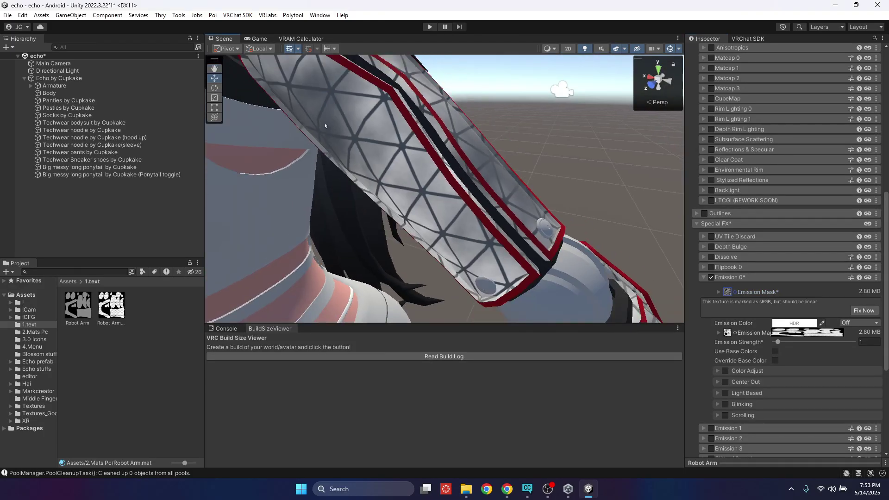
# - Clear the Emission Mask texture of Emission 0 and show the 2.Mats Pc folder again
pyautogui.click(727, 292)
pyautogui.press('Delete')
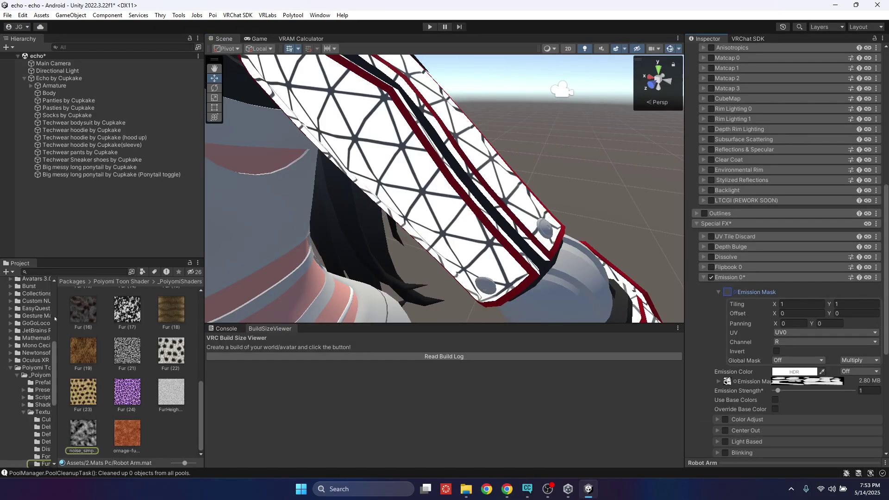
pyautogui.scroll(10, 46, 313)
pyautogui.click(31, 332)
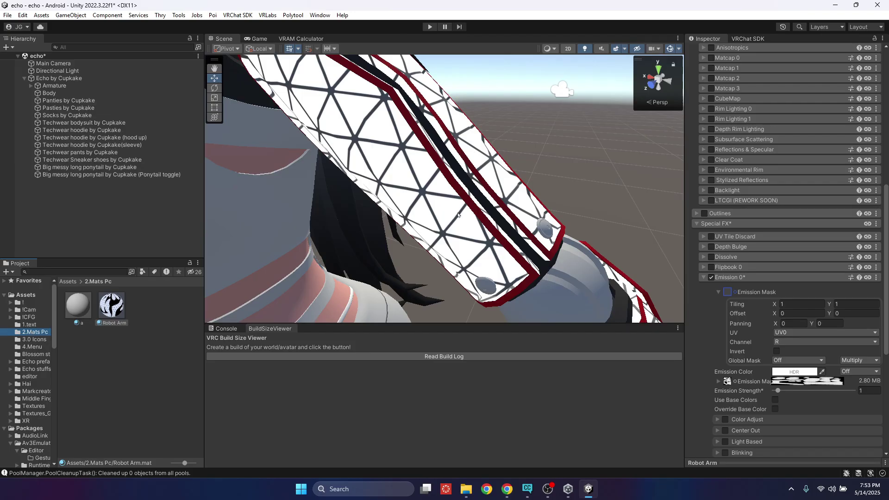
pyautogui.scroll(-5, 458, 215)
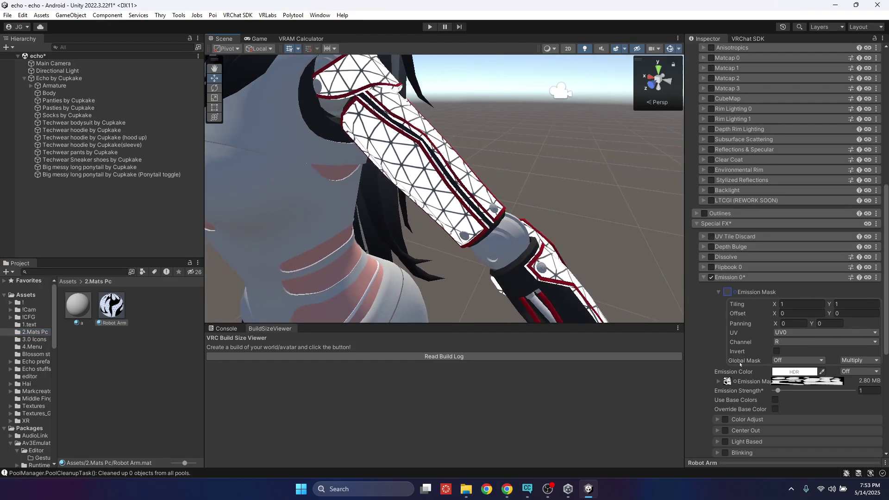
# - Set the Emission Map's tiling to 5 in X and Y and check the pattern on the arm
pyautogui.doubleClick(719, 293)
pyautogui.click(718, 292)
pyautogui.click(719, 311)
pyautogui.click(795, 324)
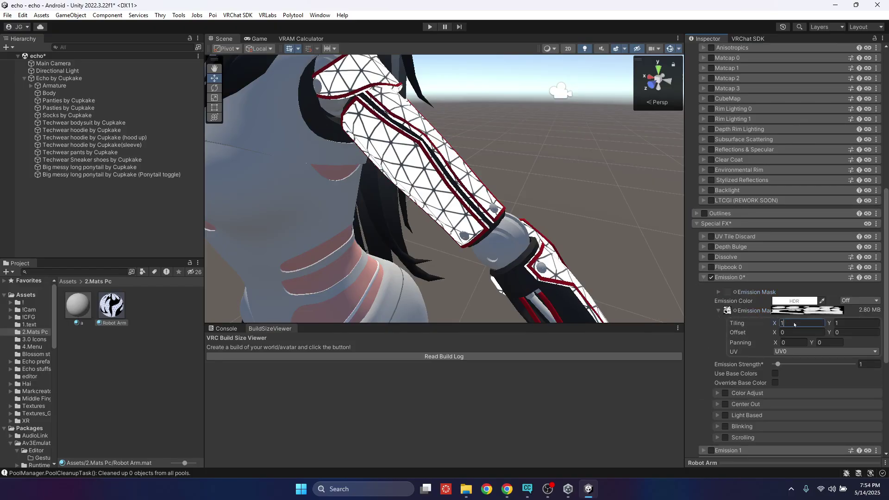
pyautogui.write('5')
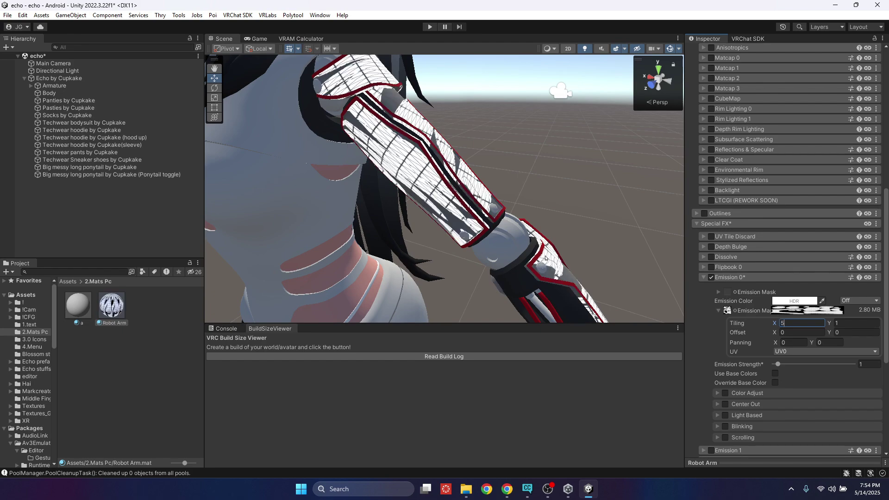
pyautogui.press('Tab')
pyautogui.write('5')
pyautogui.keyDown('alt'); pyautogui.moveTo(487, 241); pyautogui.dragTo(500, 246); pyautogui.keyUp('alt')
pyautogui.scroll(2, 366, 169)
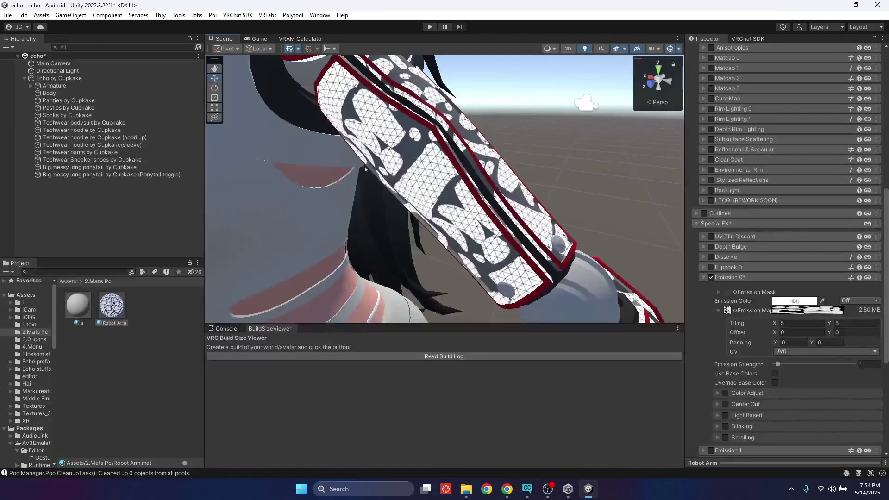
pyautogui.keyDown('alt'); pyautogui.moveTo(452, 190); pyautogui.dragTo(468, 197); pyautogui.keyUp('alt')
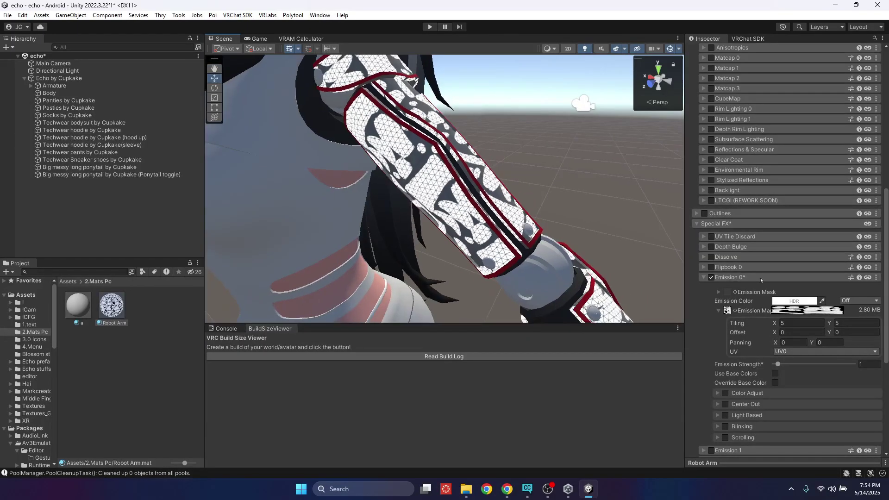
# - Set the Emission Map's tiling back to 1 in X and Y
pyautogui.click(793, 323)
pyautogui.write('1')
pyautogui.press('Tab')
pyautogui.write('1')
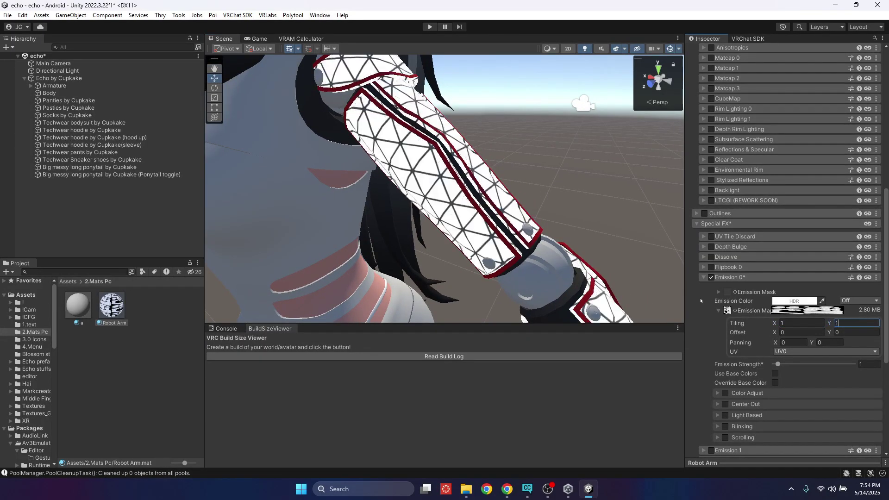
# - Search the textures for noise and assign T_Abstract2_Noise as the Emission Mask of Emission 0
pyautogui.click(736, 292)
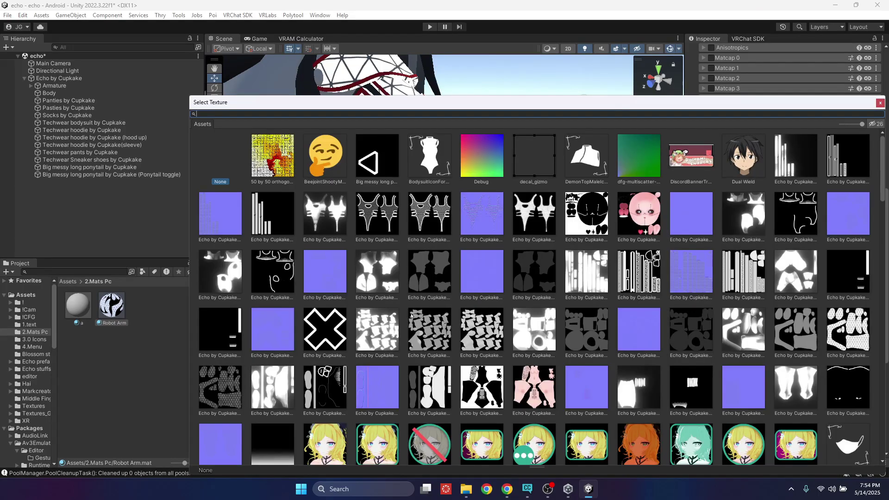
pyautogui.write('nos')
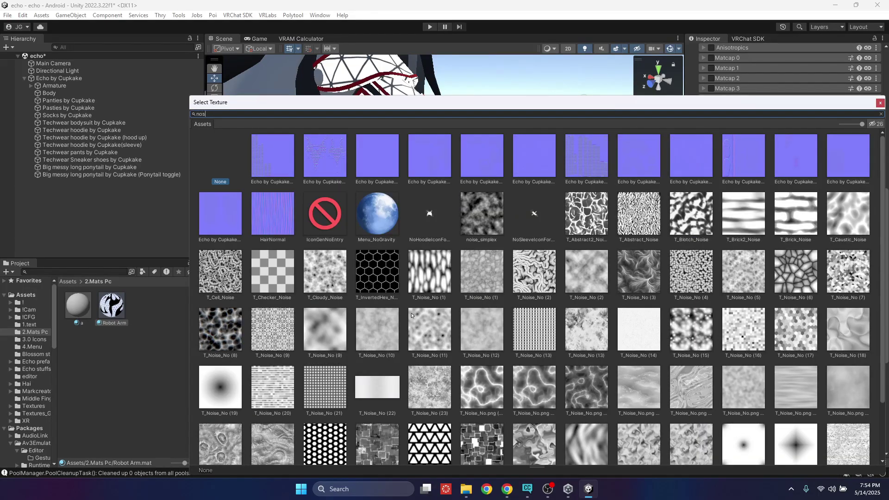
pyautogui.press('BackSpace')
pyautogui.write('is')
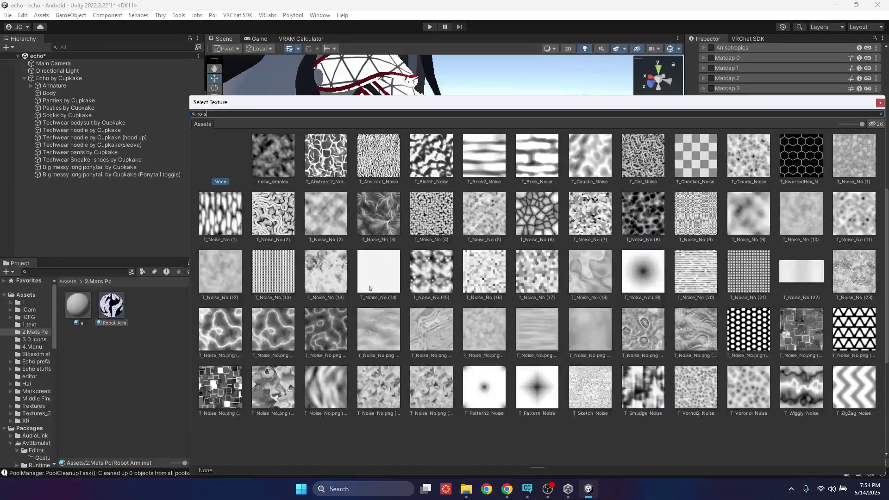
pyautogui.doubleClick(322, 162)
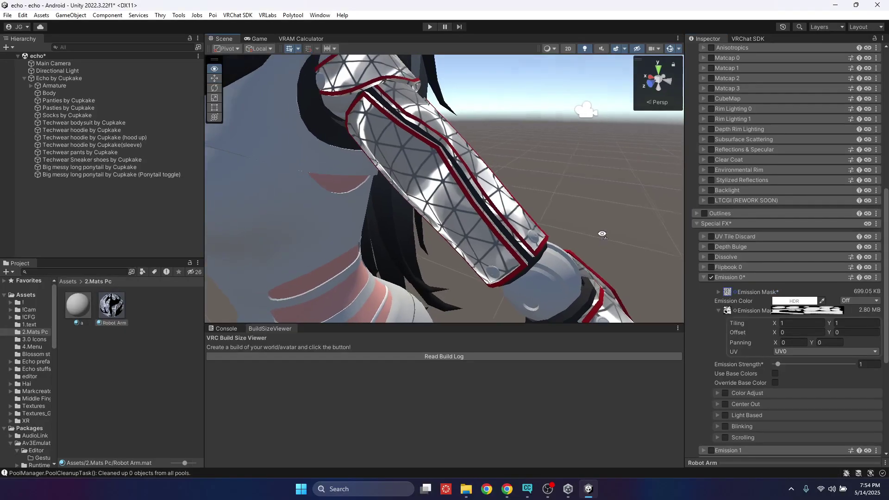
# - Set the Emission Mask's tiling to 10 in X and Y and check the noise pattern on the arm
pyautogui.click(719, 293)
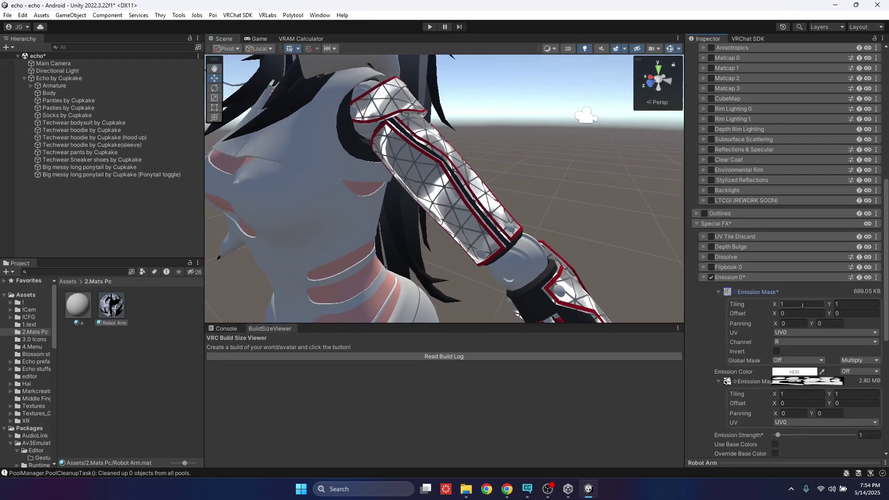
pyautogui.click(803, 304)
pyautogui.write('10')
pyautogui.click(865, 304)
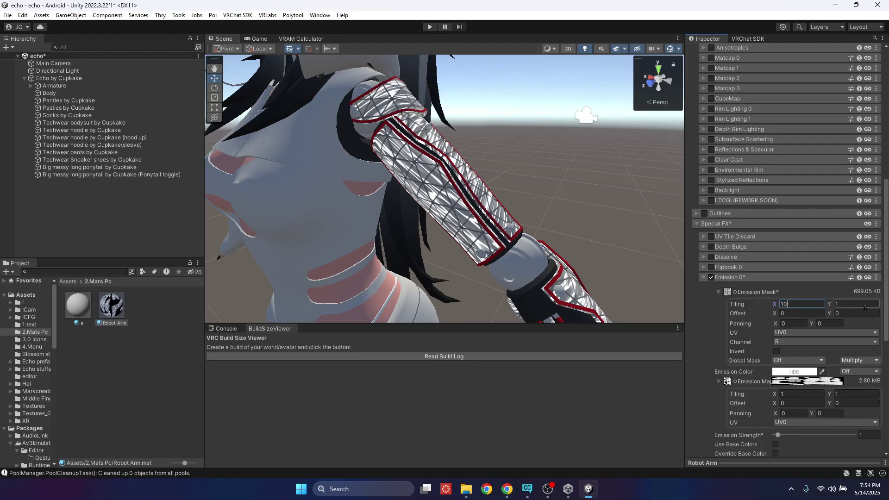
pyautogui.write('10')
pyautogui.press('Return')
pyautogui.scroll(5, 499, 194)
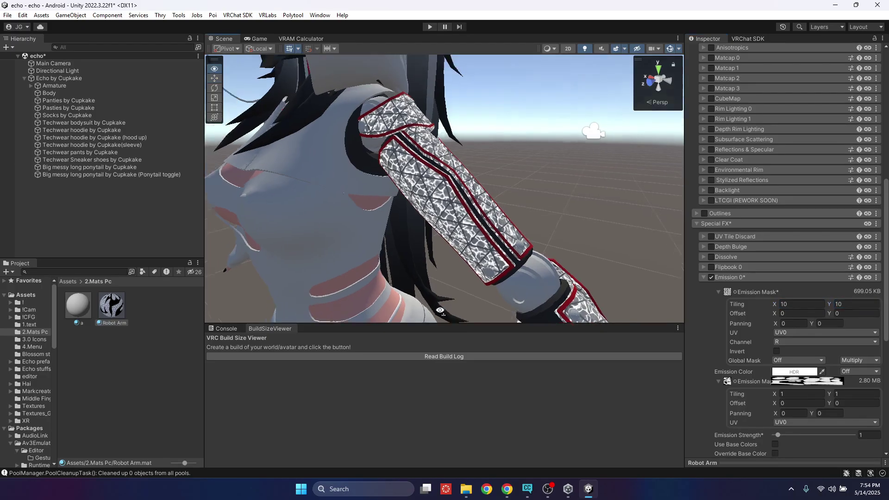
pyautogui.scroll(-5, 589, 240)
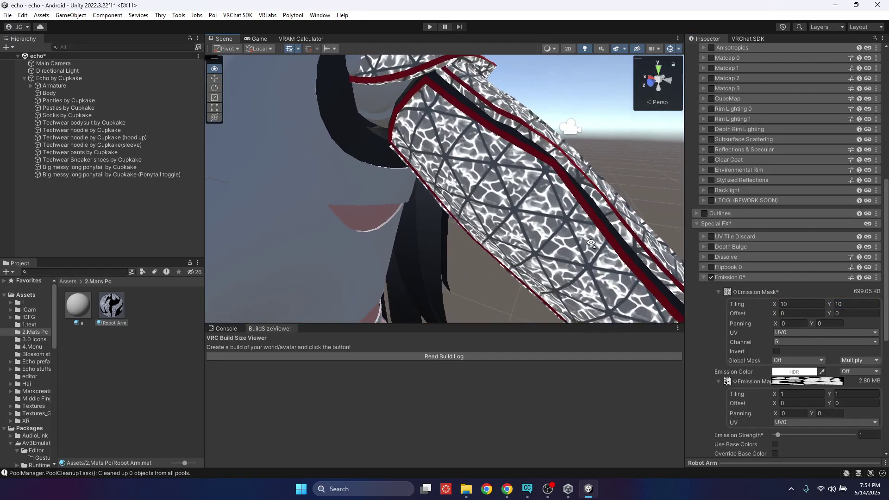
# - Set the Emission Mask's X tiling to 1 and clear the mask texture from Emission 0
pyautogui.click(804, 304)
pyautogui.write('1')
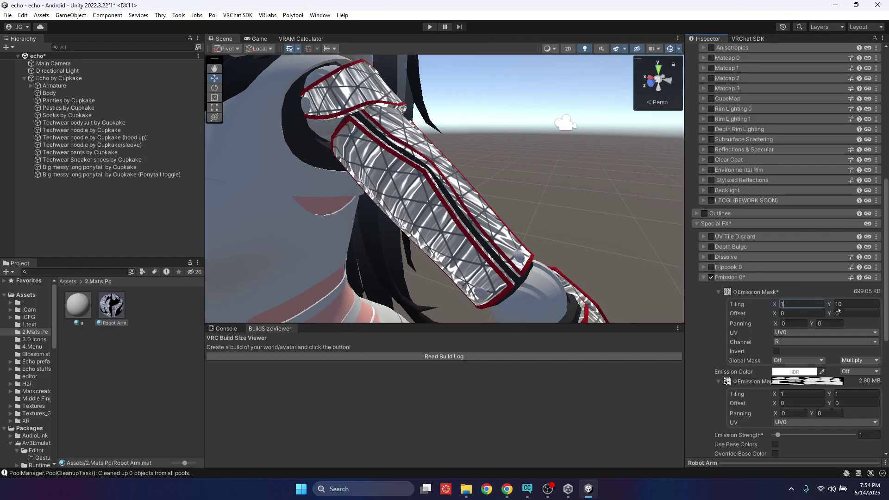
pyautogui.click(727, 292)
pyautogui.press('Delete')
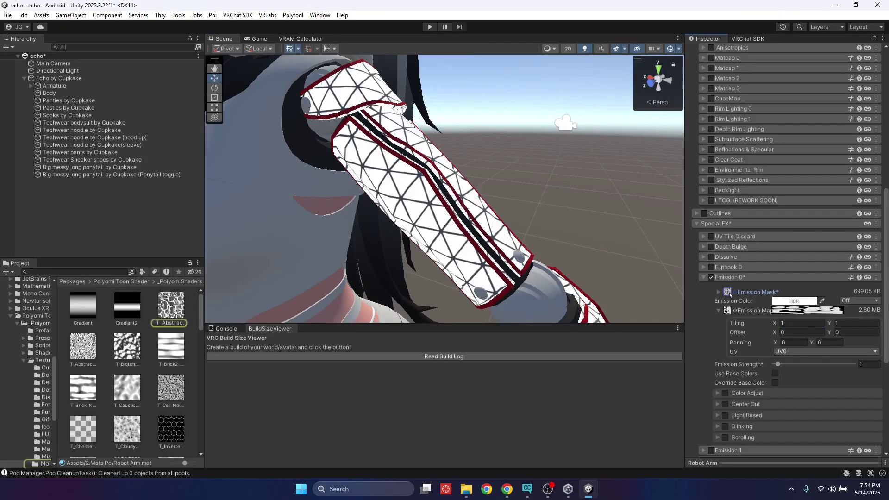
pyautogui.click(719, 292)
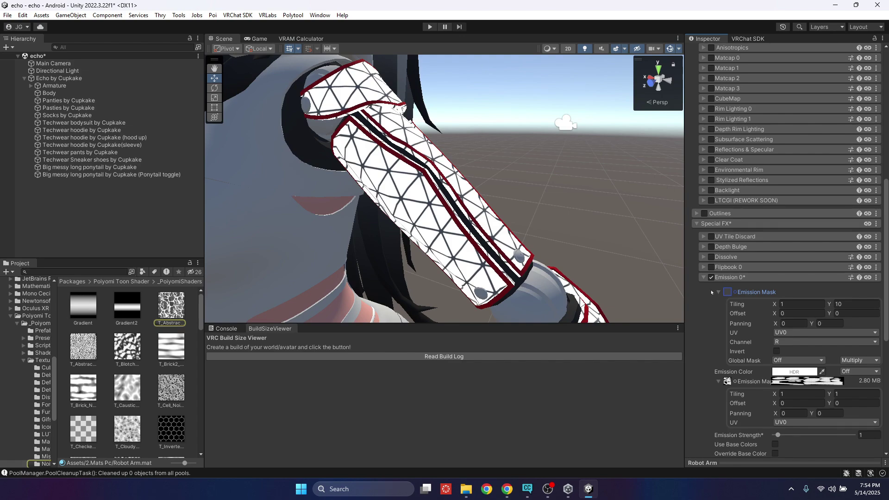
pyautogui.click(714, 291)
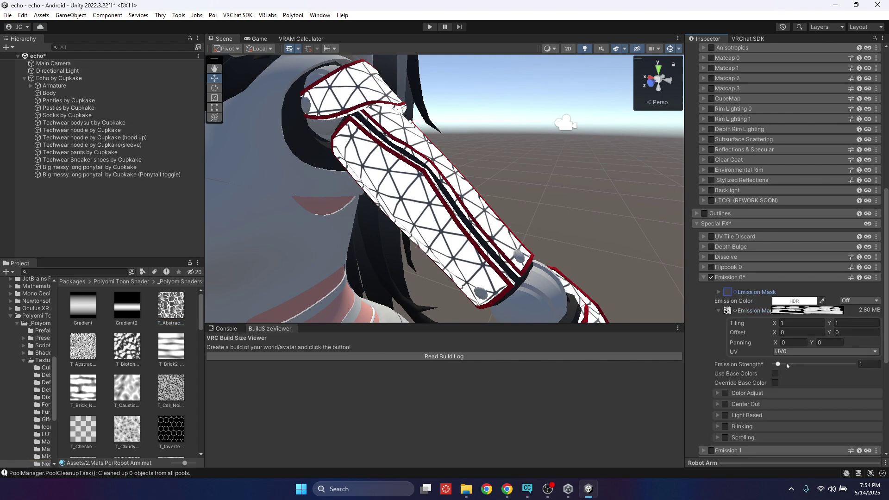
# - Try an Emission Strength of 20 on Emission 0 and set it back to 1
pyautogui.moveTo(787, 366); pyautogui.dragTo(864, 370)
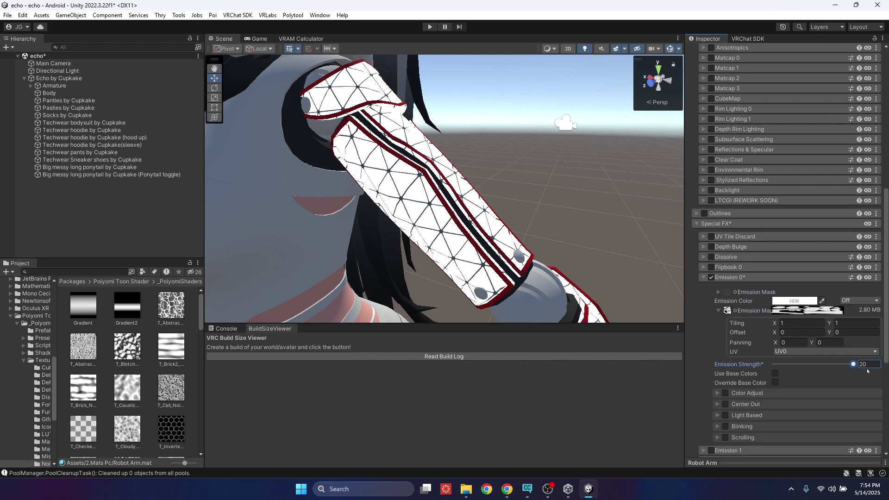
pyautogui.click(878, 364)
pyautogui.write('1')
# - Check the emission on the whole arm and show the textures in the 1.text folder
pyautogui.scroll(-3, 372, 280)
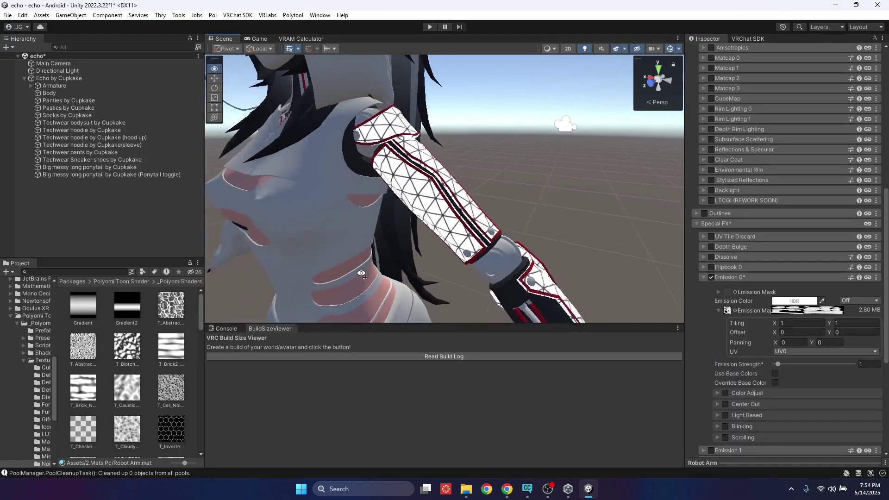
pyautogui.scroll(10, 39, 329)
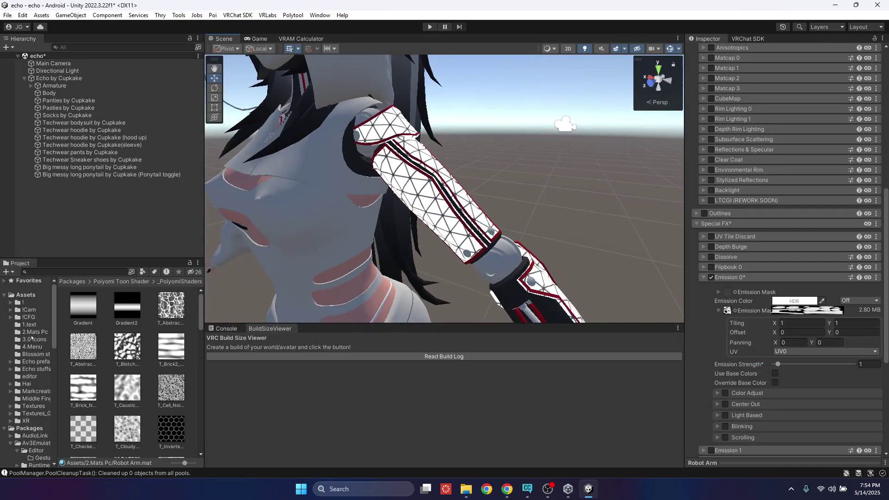
pyautogui.click(28, 325)
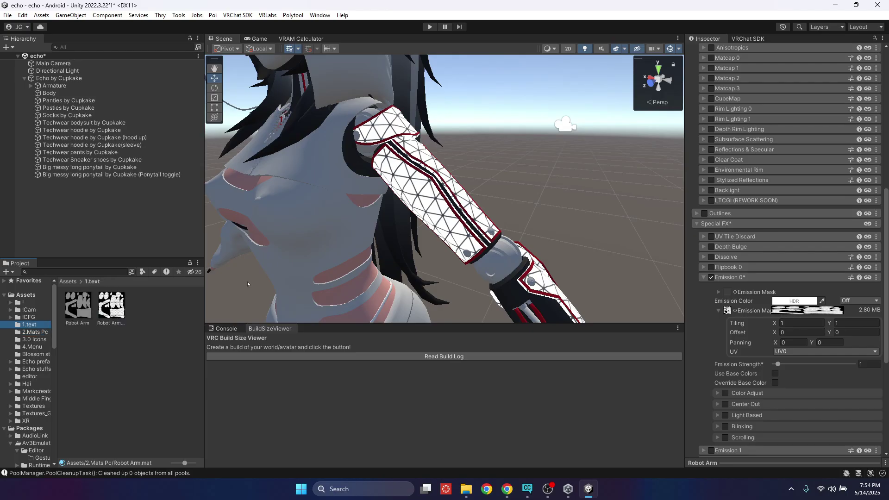
pyautogui.scroll(3, 463, 209)
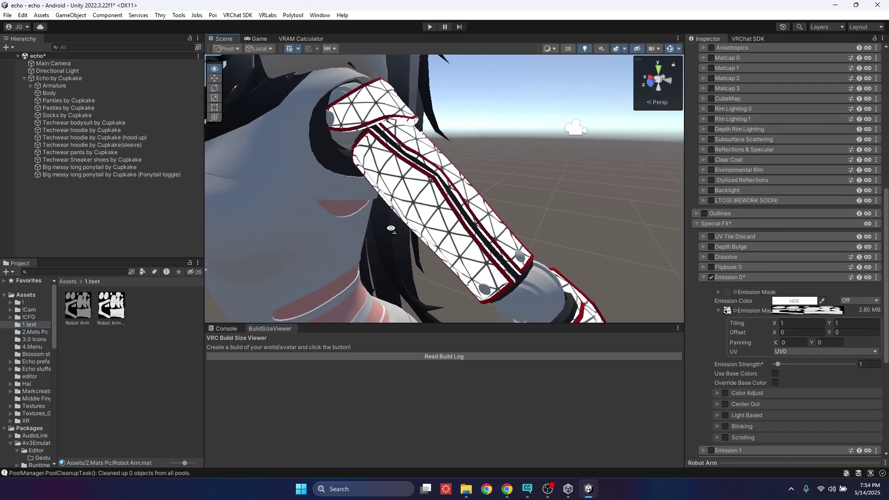
# - Try a red and a pink Emission Color on Emission 0 and restore the original white
pyautogui.click(800, 300)
pyautogui.moveTo(831, 254); pyautogui.dragTo(857, 241)
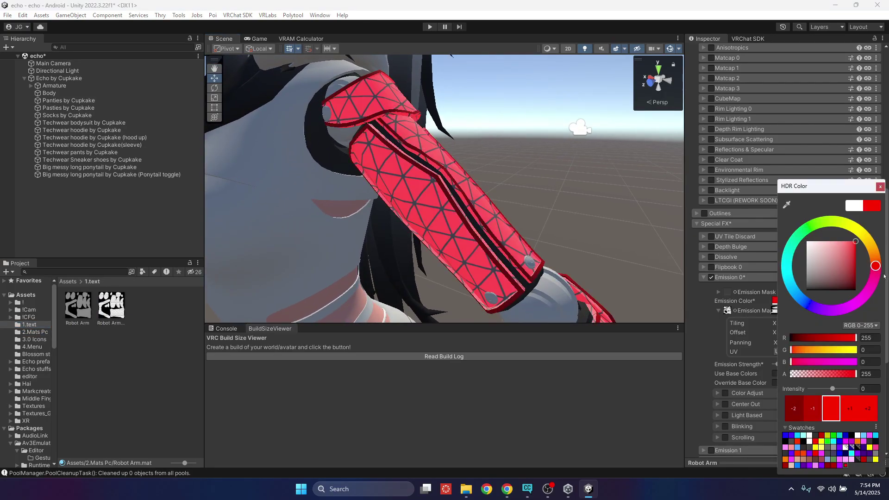
pyautogui.moveTo(869, 296)
pyautogui.mouseDown()
pyautogui.moveTo(816, 309)
pyautogui.moveTo(787, 260)
pyautogui.moveTo(842, 309)
pyautogui.moveTo(871, 287)
pyautogui.mouseUp()
pyautogui.click(855, 206)
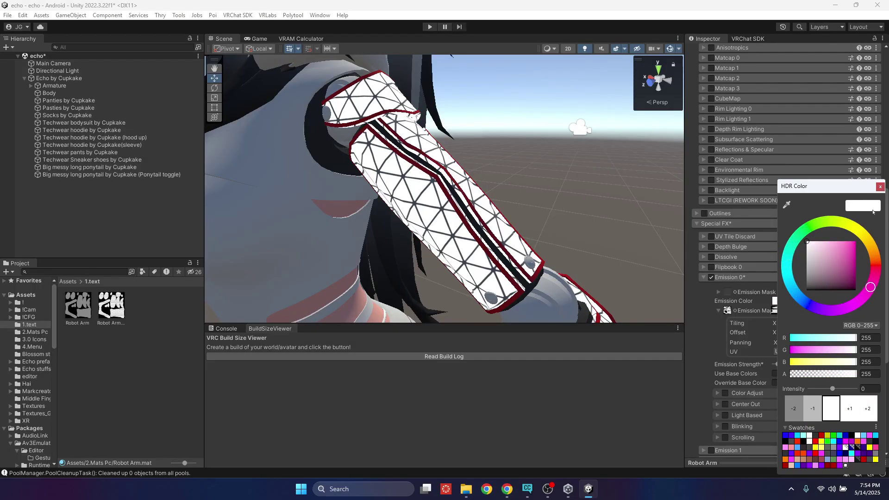
pyautogui.click(883, 185)
pyautogui.scroll(-3, 753, 364)
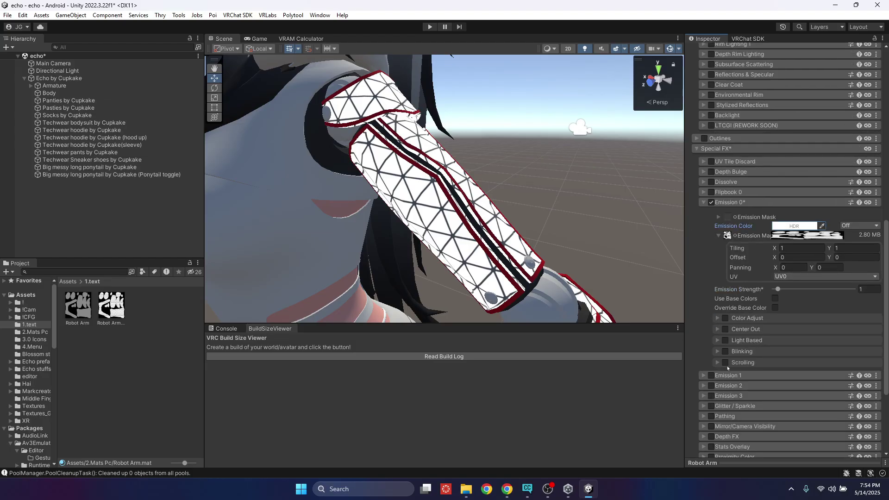
# - Inspect the emissive triangle pattern on the arm up close and open the Robot Arm Em texture in Paint.NET
pyautogui.keyDown('alt'); pyautogui.moveTo(565, 219); pyautogui.dragTo(377, 196); pyautogui.keyUp('alt')
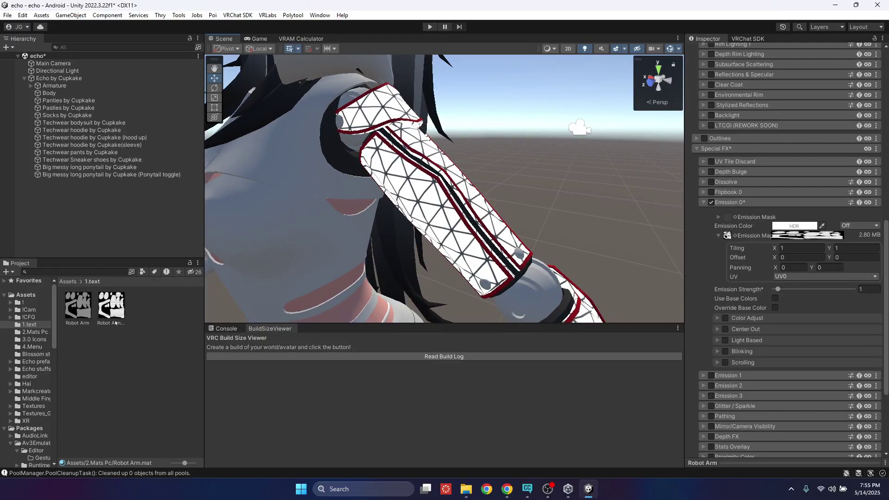
pyautogui.scroll(2, 424, 221)
pyautogui.keyDown('alt'); pyautogui.moveTo(456, 209); pyautogui.dragTo(420, 227); pyautogui.keyUp('alt')
pyautogui.scroll(-2, 425, 221)
pyautogui.scroll(3, 425, 221)
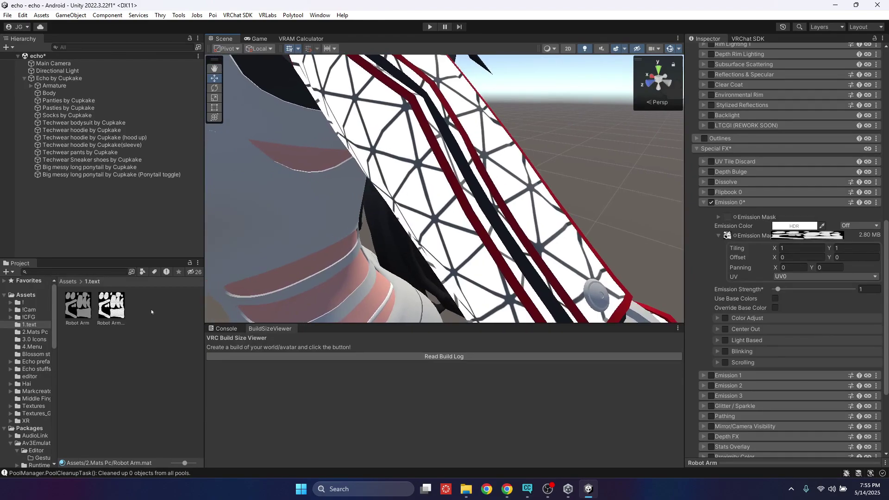
pyautogui.click(114, 303)
pyautogui.doubleClick(115, 304)
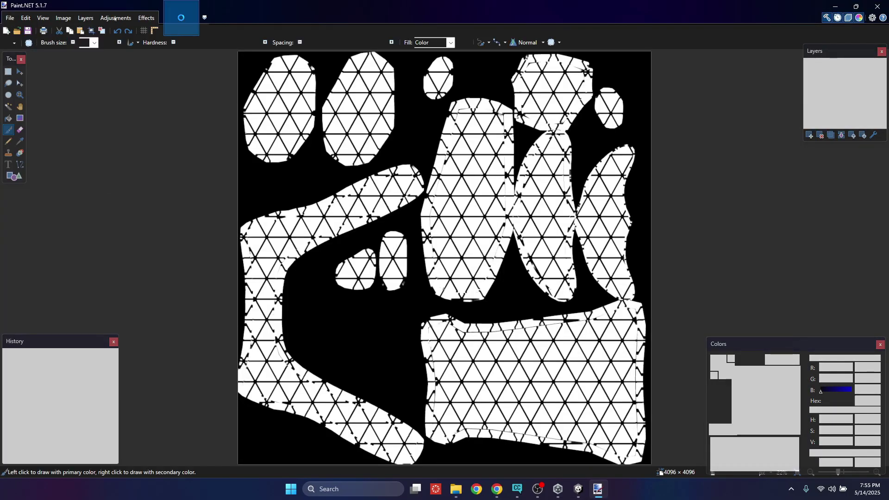
# - Invert the colors of Robot Arm Em.png and save it with the default PNG settings
pyautogui.click(115, 17)
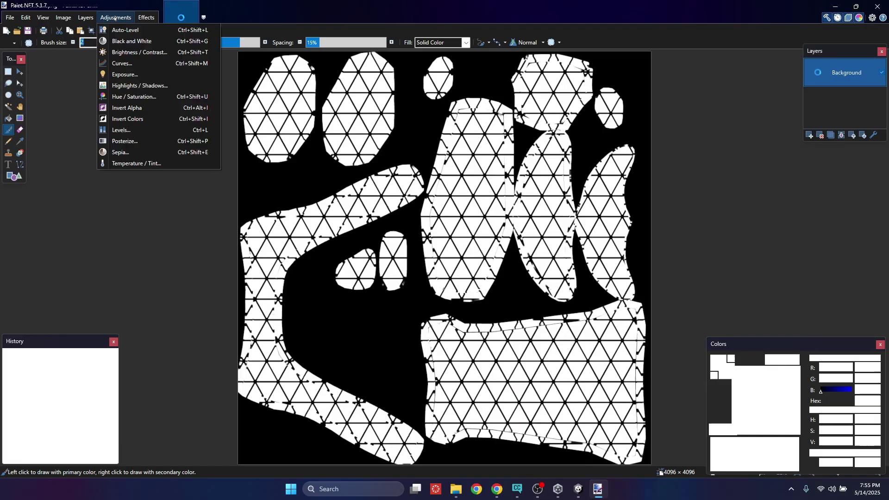
pyautogui.click(136, 119)
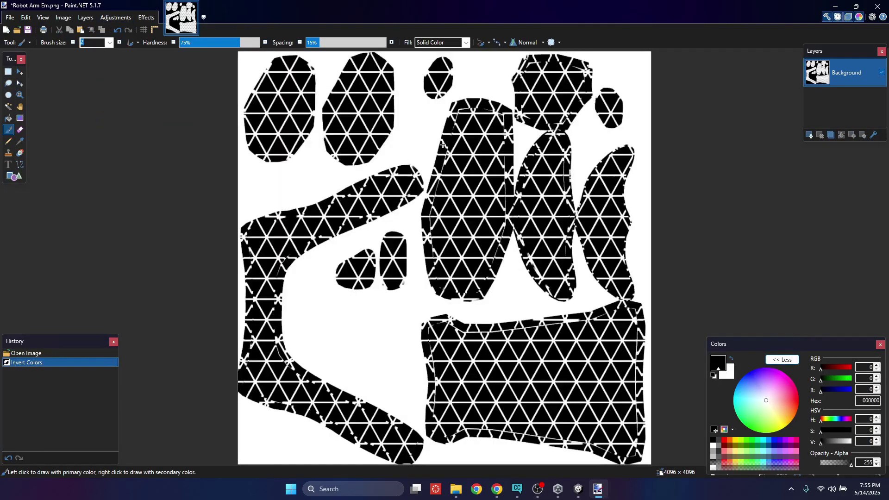
pyautogui.click(28, 30)
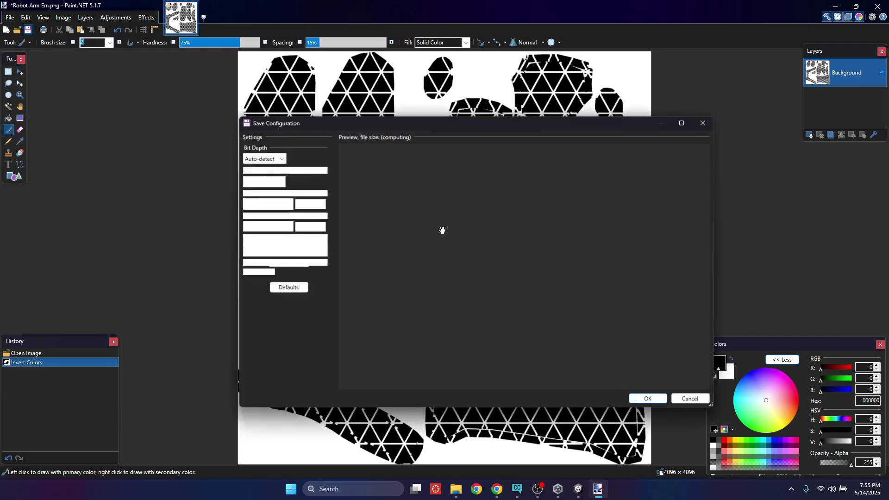
pyautogui.click(649, 399)
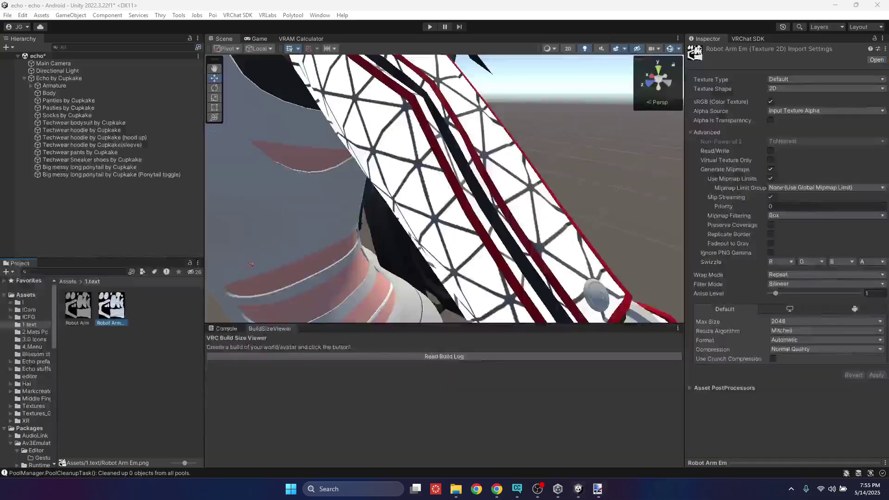
# - Switch back to Unity and open the Robot Arm texture from the 1.text folder in Paint.NET
pyautogui.click(578, 489)
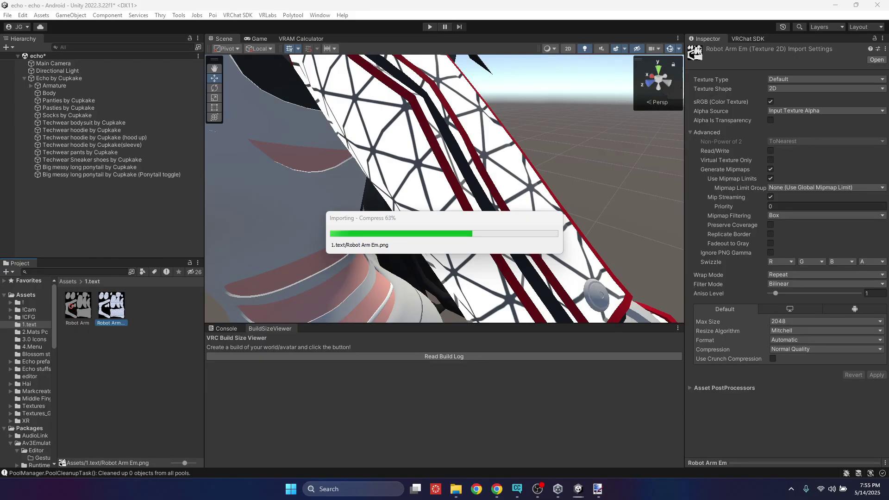
pyautogui.click(79, 307)
pyautogui.doubleClick(79, 308)
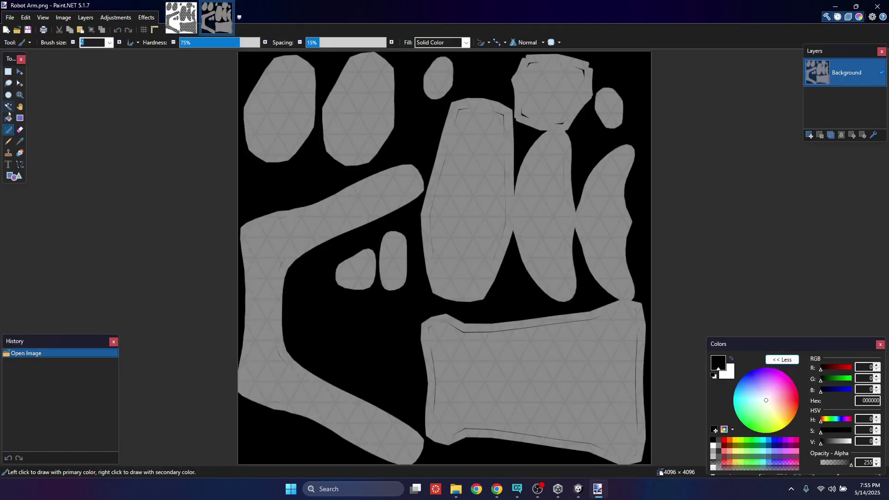
# - Select the entire black background of Robot Arm.png with the Magic Wand, including the separate lower-left area, and copy it
pyautogui.click(9, 110)
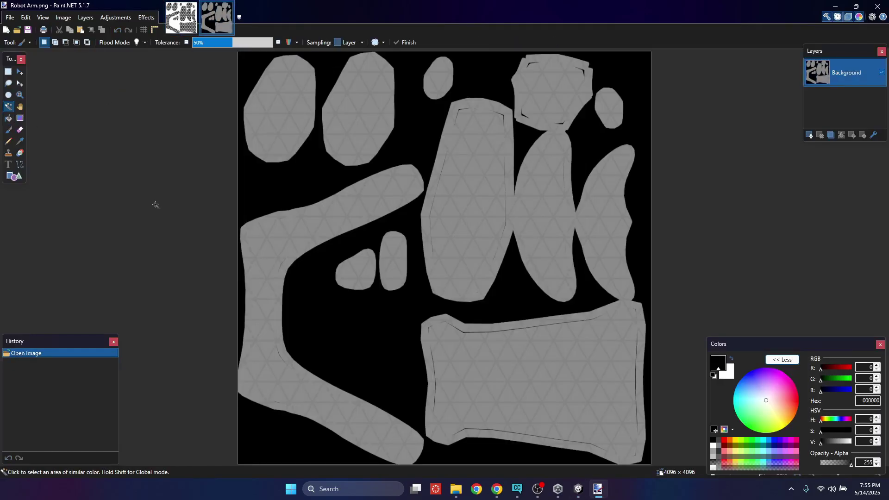
pyautogui.click(405, 338)
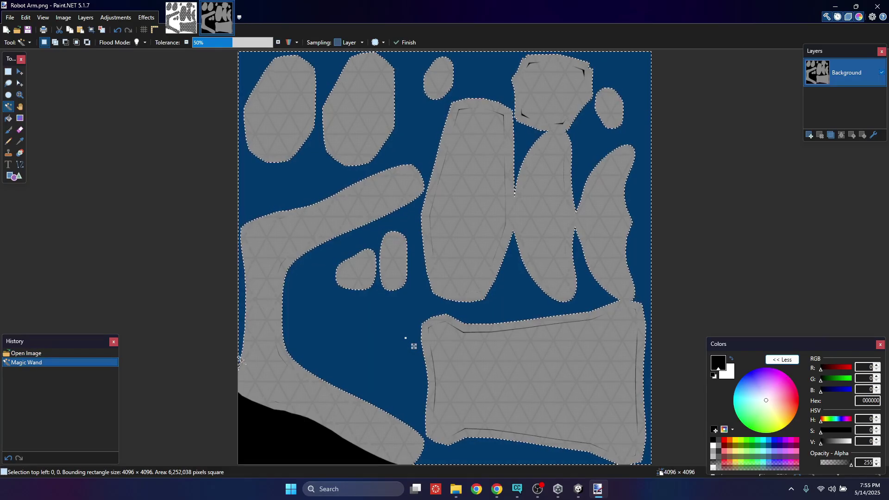
pyautogui.keyDown('ctrl'); pyautogui.click(263, 422); pyautogui.keyUp('ctrl')
pyautogui.hotkey('ctrl', 'c')
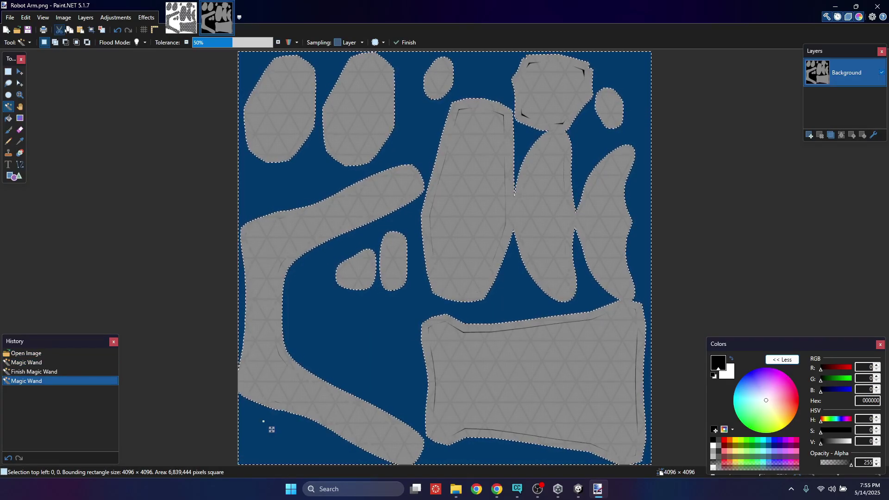
# - Paste the copied black background over the white areas of Robot Arm Em.png and deselect it
pyautogui.click(181, 17)
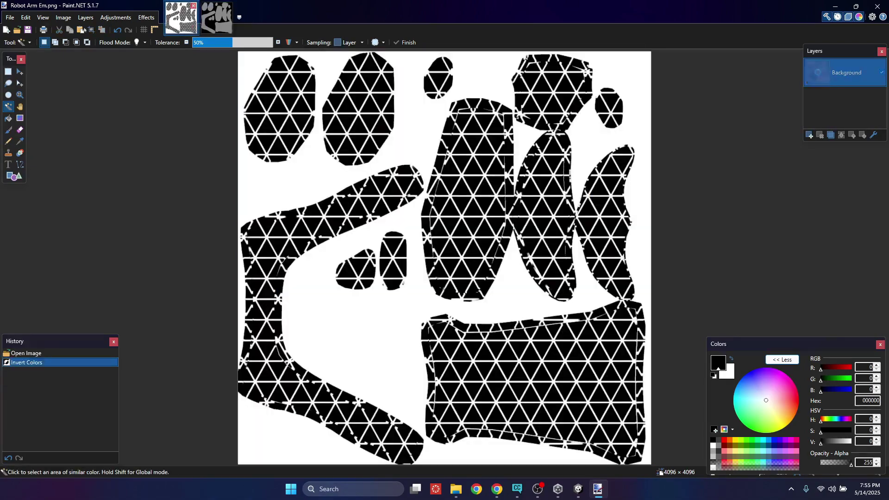
pyautogui.click(80, 30)
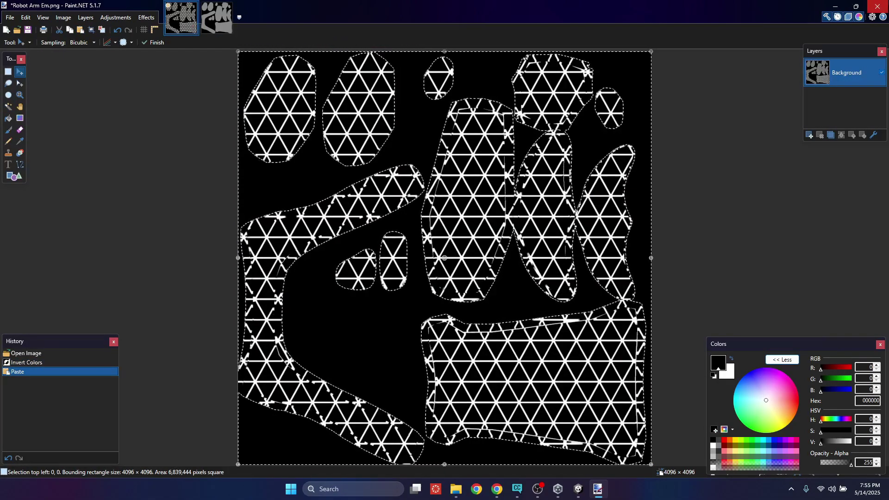
pyautogui.click(8, 72)
pyautogui.hotkey('ctrl', 'd')
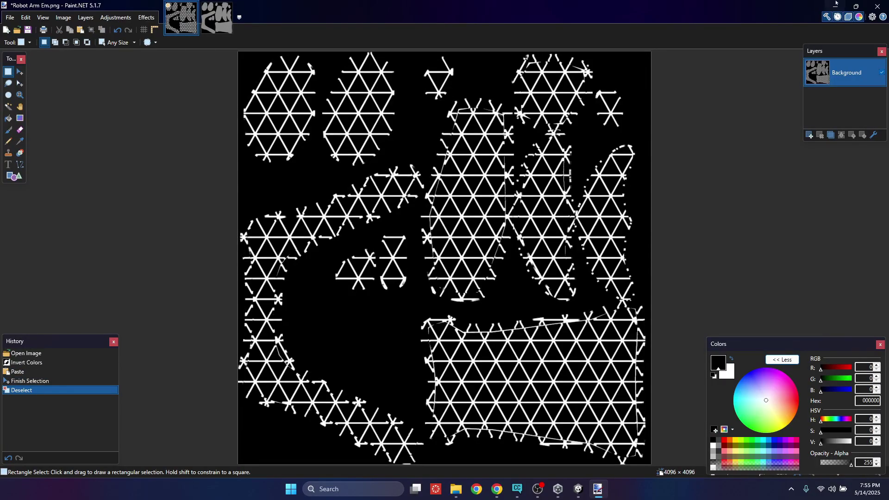
# - Close Paint.NET while saving Robot Arm Em.png, and check the glowing triangle lines on the arm in Unity
pyautogui.click(878, 6)
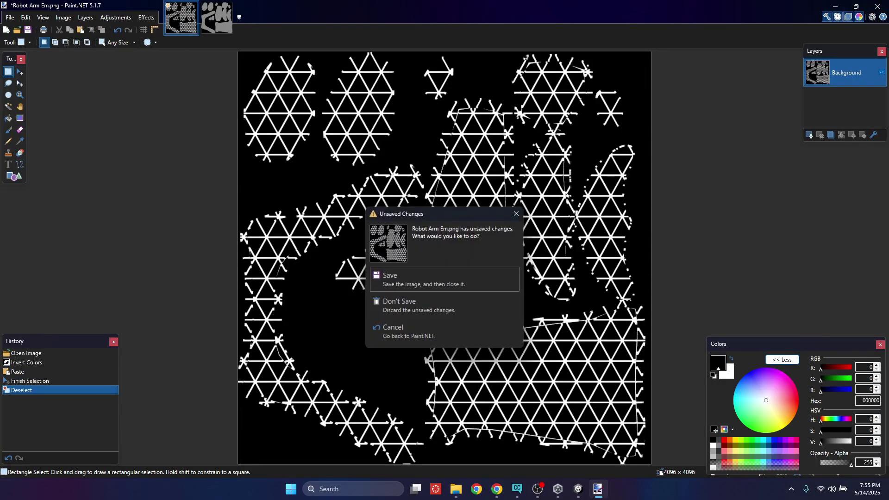
pyautogui.click(442, 269)
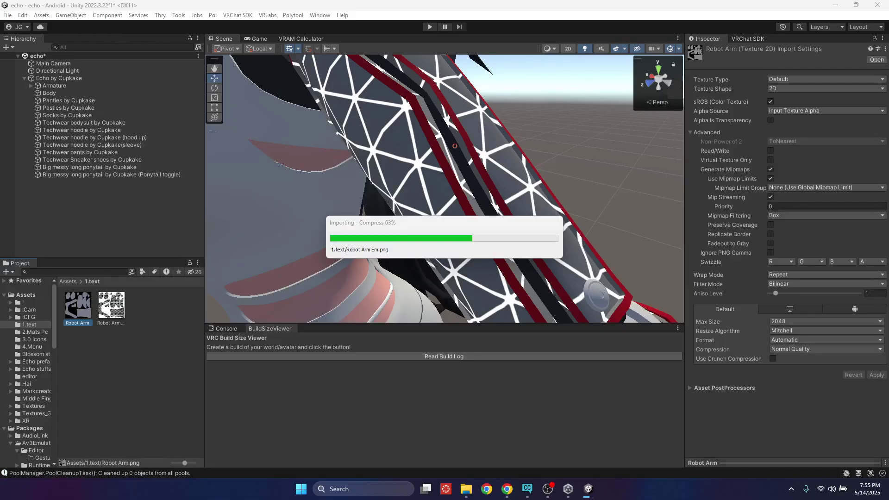
pyautogui.scroll(-5, 481, 272)
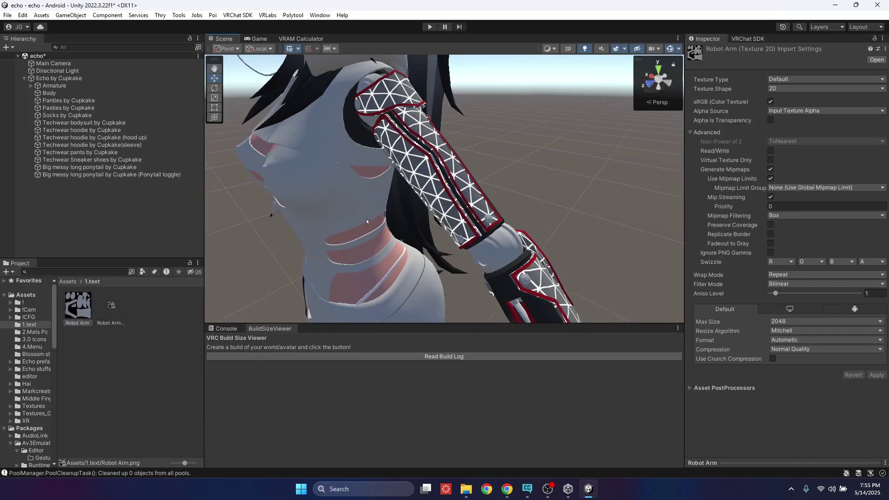
pyautogui.scroll(3, 480, 271)
pyautogui.press('w')
pyautogui.moveTo(417, 155); pyautogui.dragTo(415, 248, button='right')
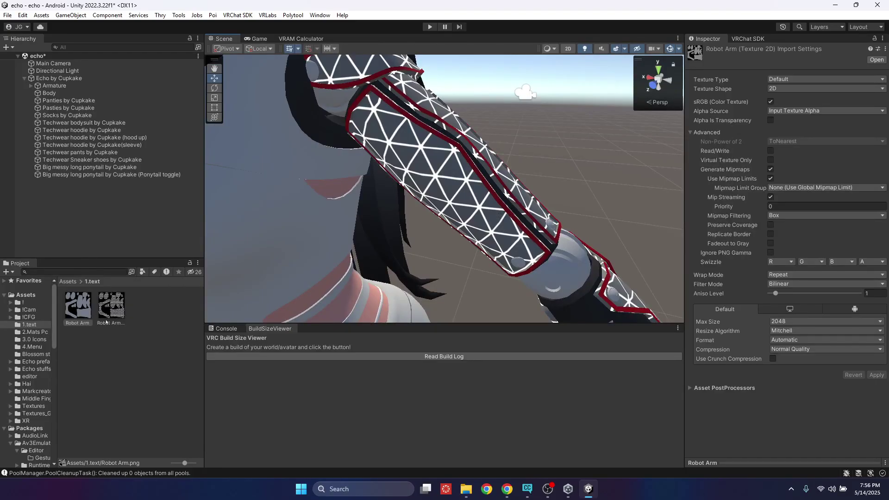
# - Enable crunch compression at quality 100 on both the Robot Arm and Robot Arm Em textures, and apply it
pyautogui.click(81, 307)
pyautogui.click(118, 307)
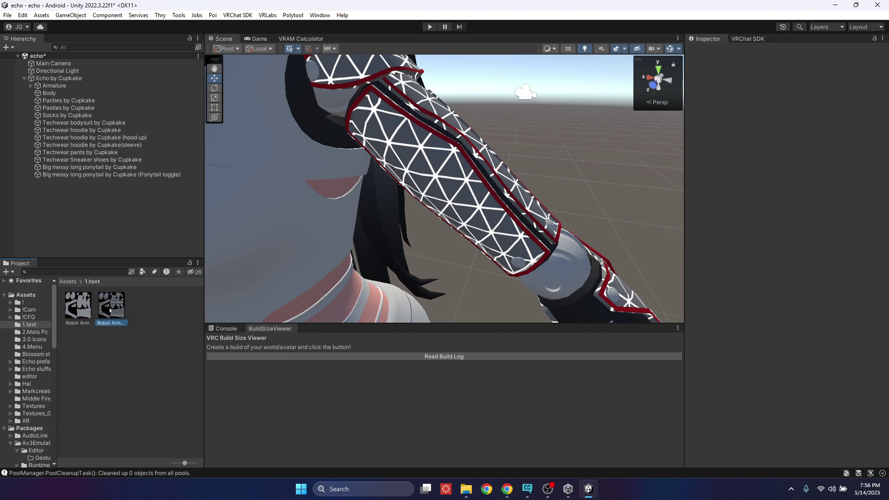
pyautogui.keyDown('ctrl'); pyautogui.click(80, 316); pyautogui.keyUp('ctrl')
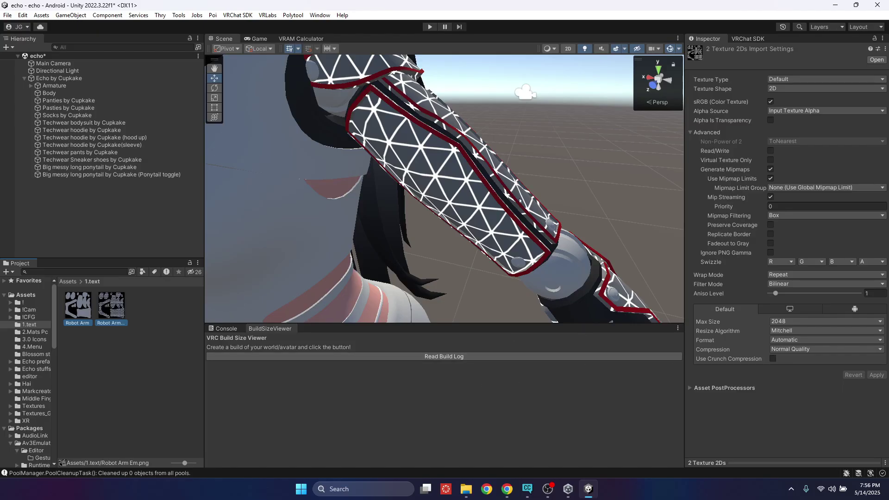
pyautogui.moveTo(521, 201); pyautogui.dragTo(529, 205, button='right')
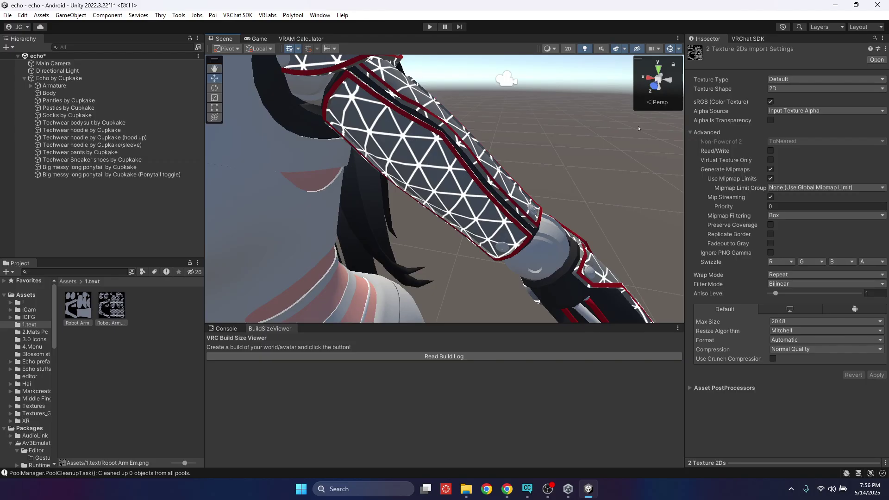
pyautogui.moveTo(491, 199)
pyautogui.mouseDown(button='right')
pyautogui.moveTo(470, 197)
pyautogui.moveTo(479, 199)
pyautogui.mouseUp(button='right')
pyautogui.press('s')
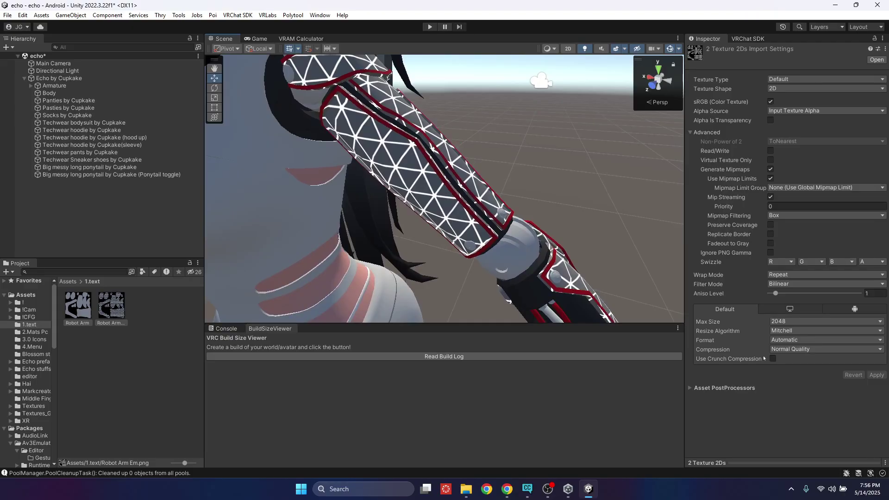
pyautogui.click(773, 359)
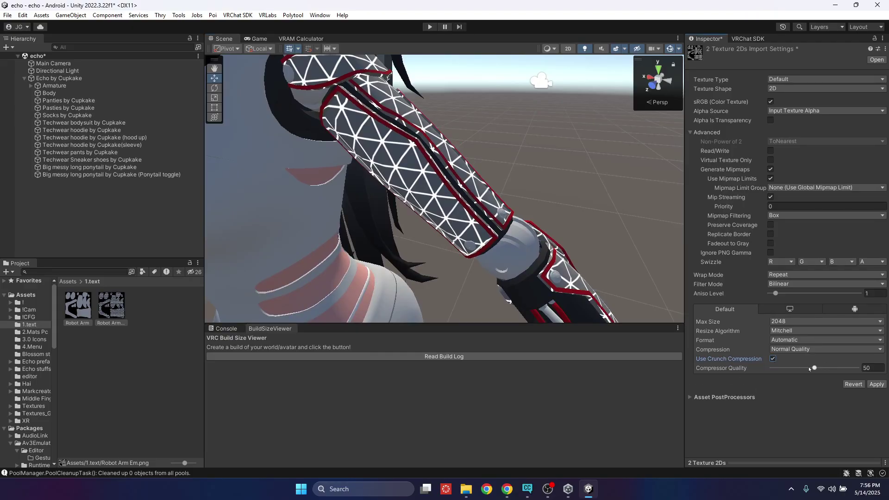
pyautogui.moveTo(811, 370); pyautogui.dragTo(857, 369)
pyautogui.click(877, 385)
# - Set the compression of both Robot Arm textures to Low Quality and apply the import settings
pyautogui.click(815, 349)
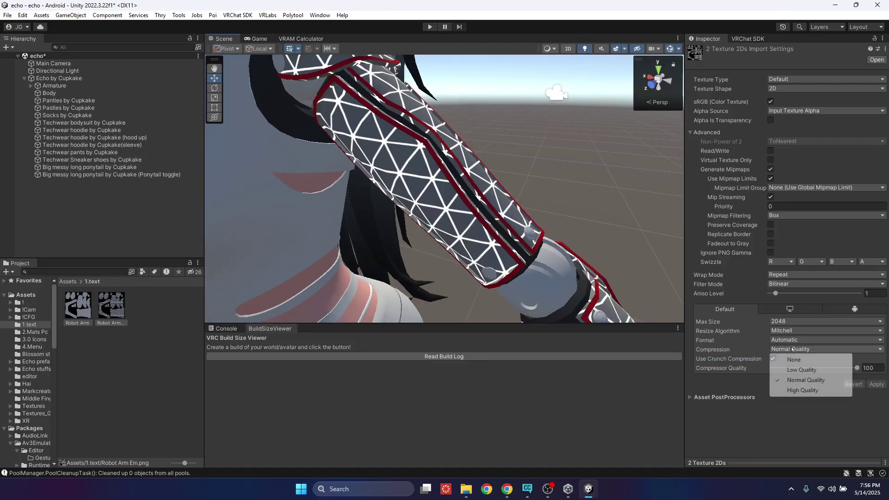
pyautogui.click(788, 370)
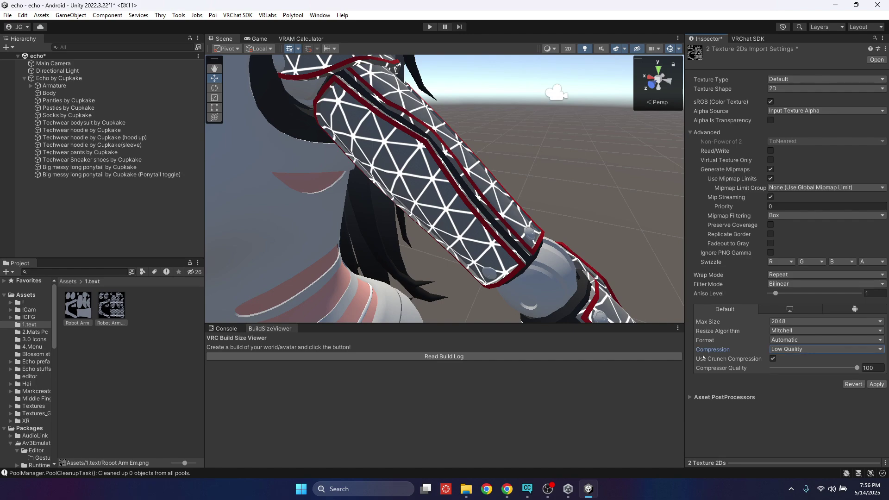
pyautogui.click(881, 383)
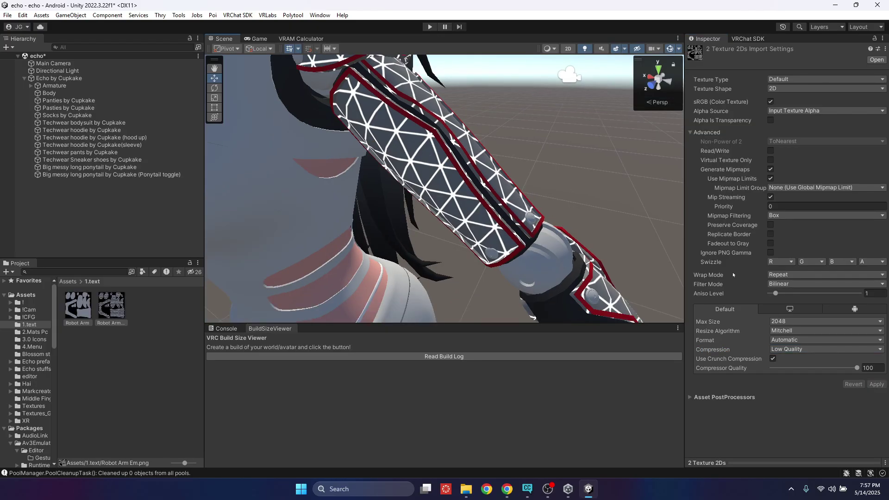
# - Reduce the max size of both Robot Arm textures to 1024, apply it, and check the triangle lines on the arm up close
pyautogui.click(776, 321)
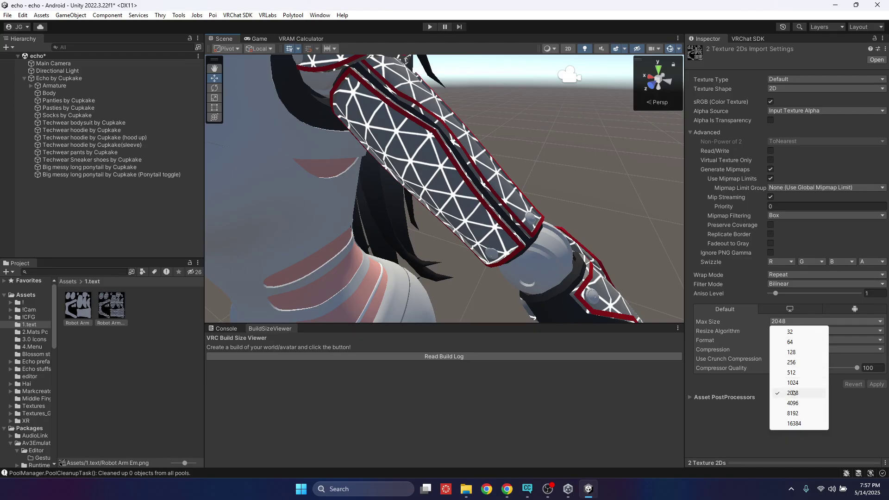
pyautogui.moveTo(518, 258); pyautogui.dragTo(524, 241, button='right')
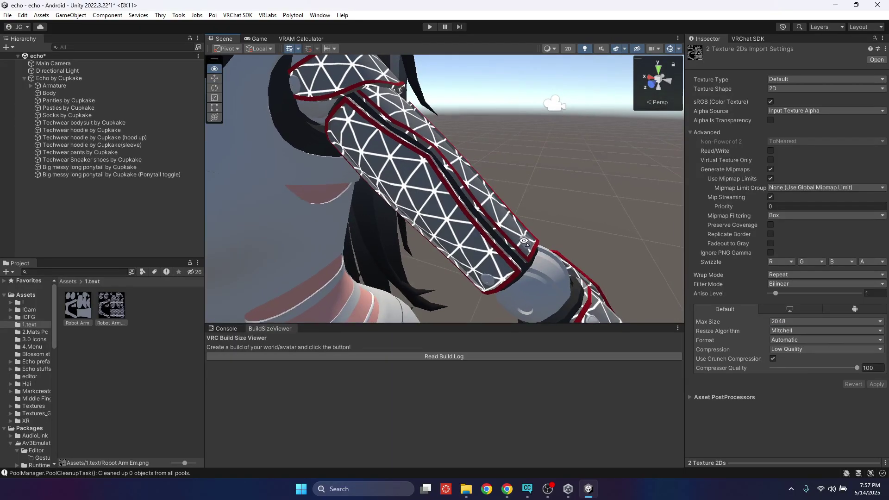
pyautogui.press('s')
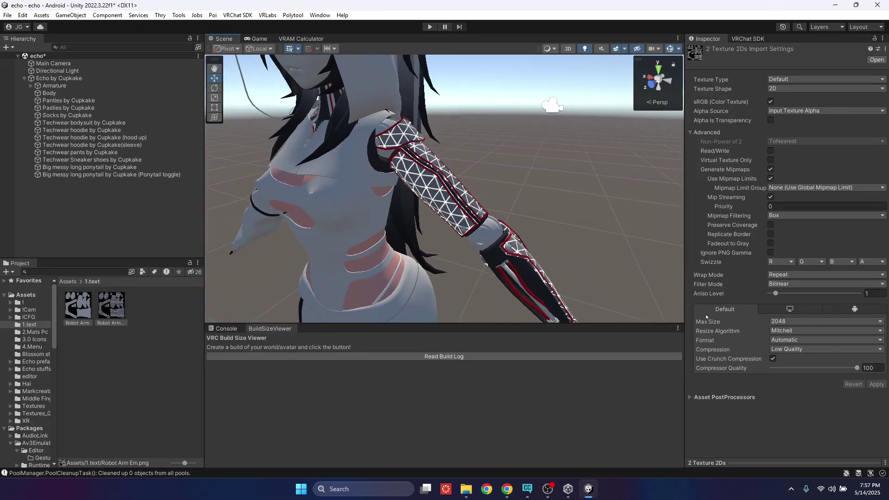
pyautogui.click(777, 321)
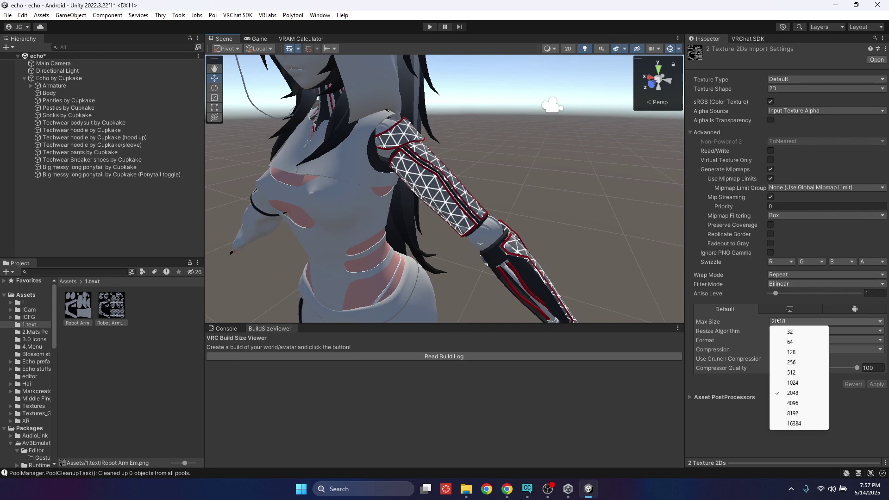
pyautogui.click(788, 383)
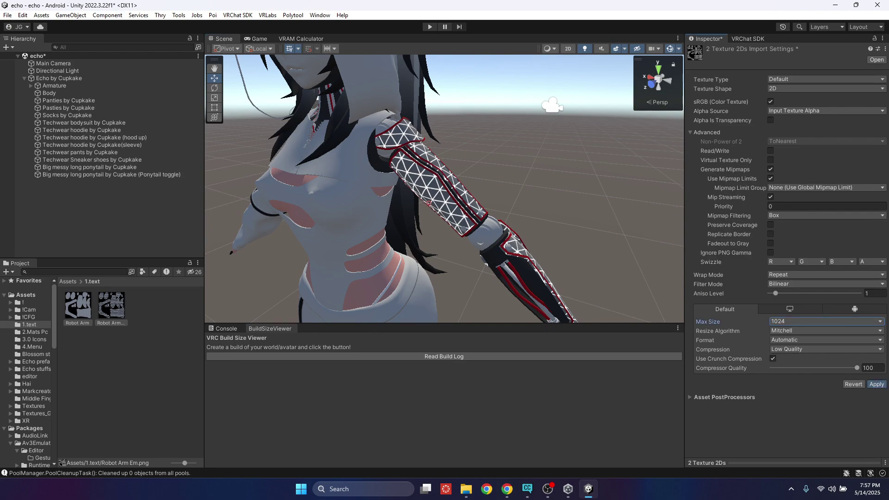
pyautogui.click(877, 384)
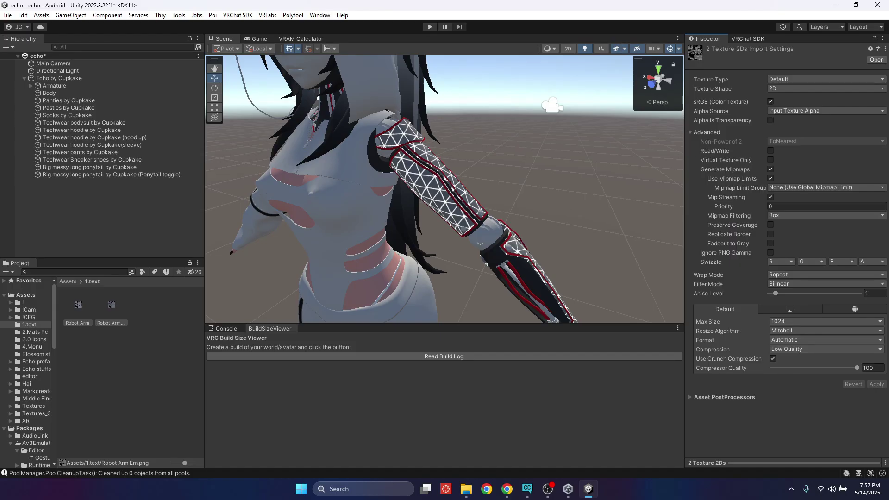
pyautogui.press('w')
pyautogui.moveTo(492, 212); pyautogui.dragTo(410, 157, button='right')
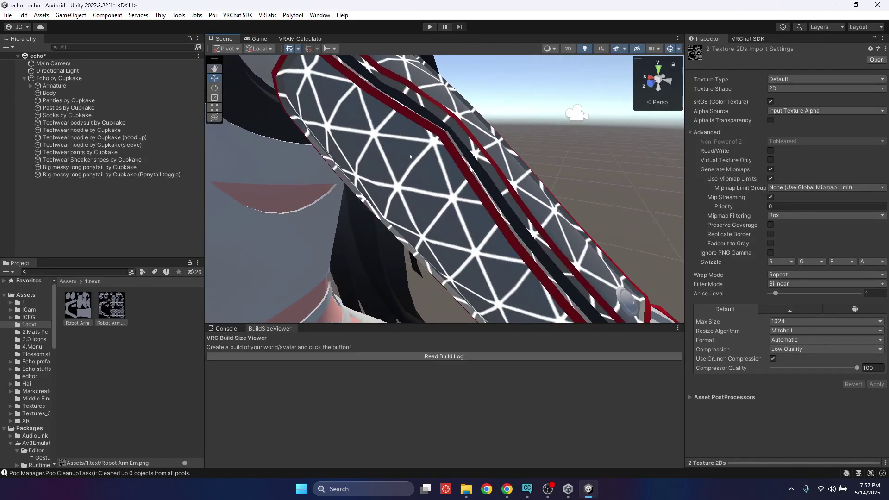
pyautogui.scroll(-3, 465, 184)
pyautogui.moveTo(465, 184); pyautogui.dragTo(467, 194, button='right')
pyautogui.scroll(-7, 518, 214)
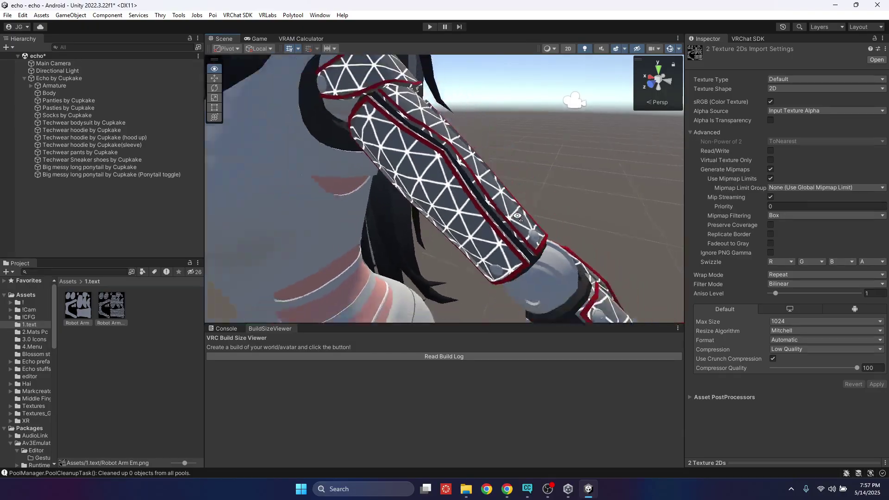
# - Set the max size of both Robot Arm textures to 2048 and apply it
pyautogui.click(780, 321)
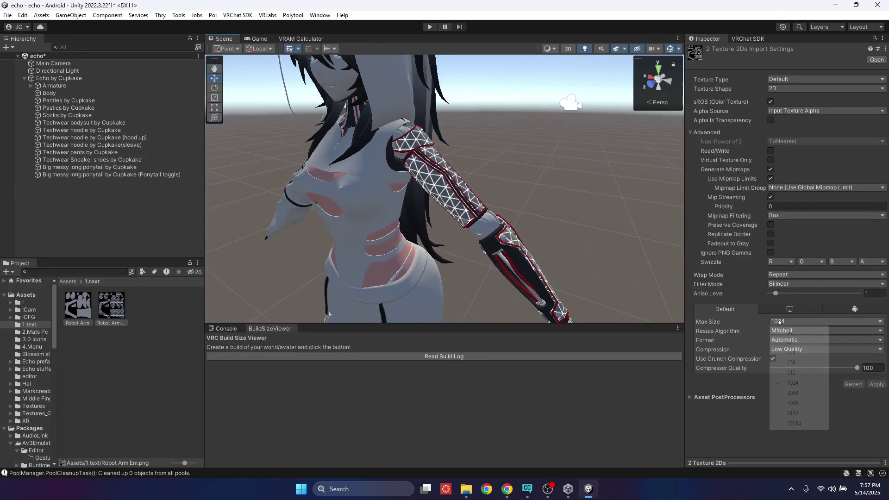
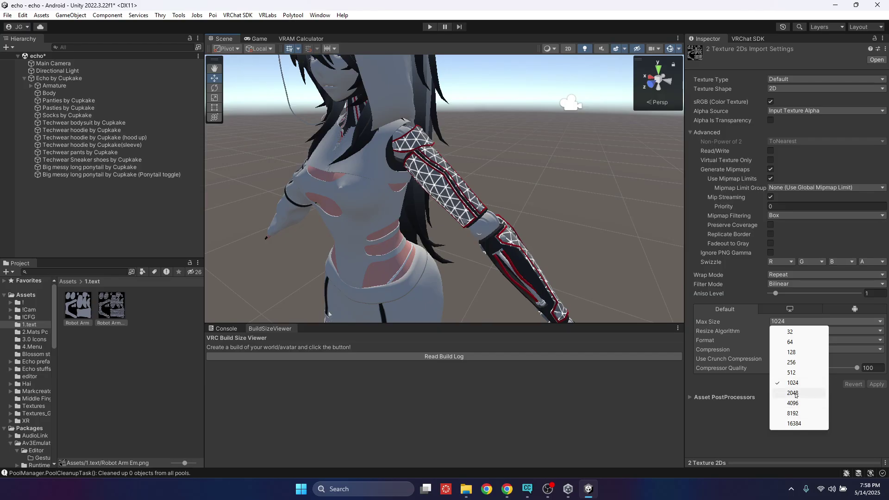
pyautogui.click(796, 394)
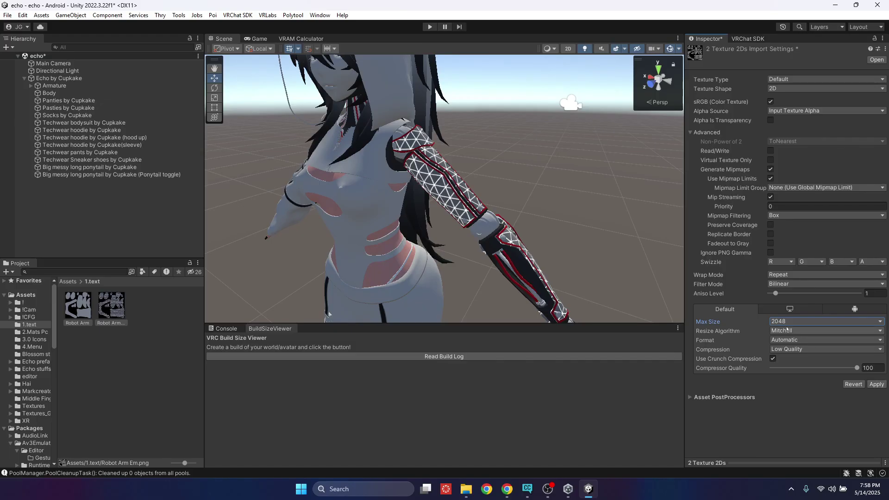
pyautogui.click(877, 385)
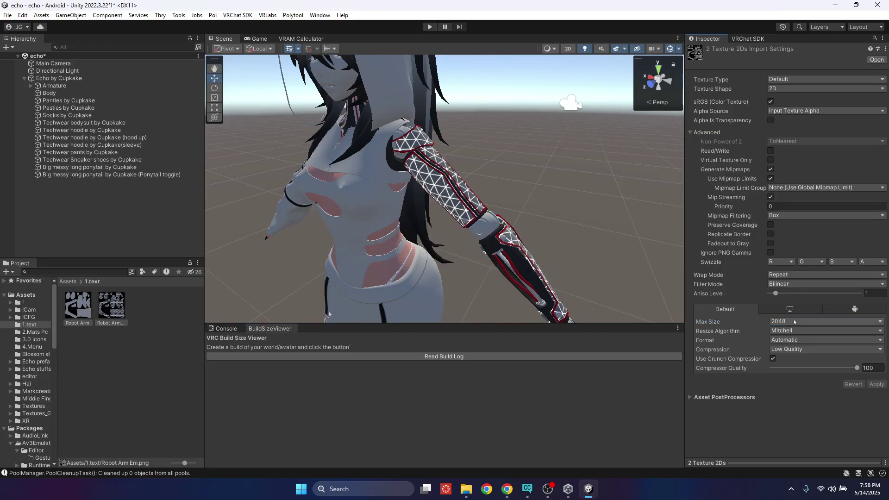
# - Compare the default, Windows and Android import settings of the two Robot Arm textures
pyautogui.click(788, 309)
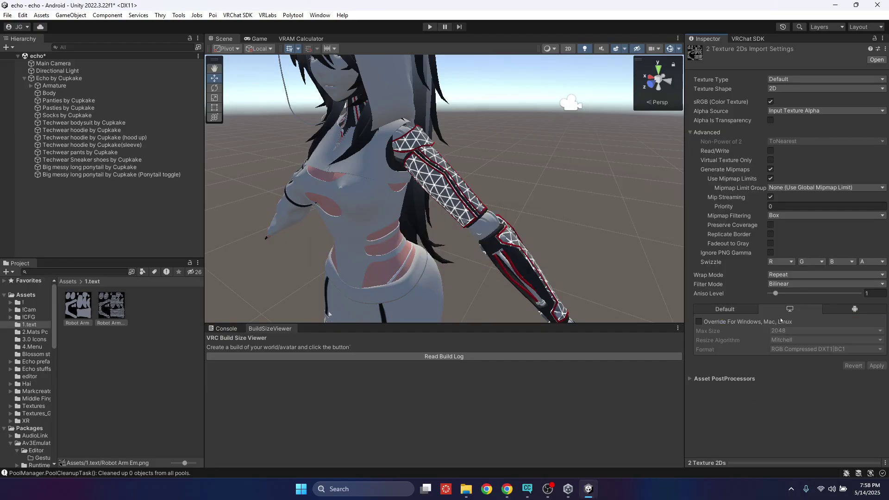
pyautogui.click(848, 311)
pyautogui.click(787, 311)
pyautogui.click(746, 310)
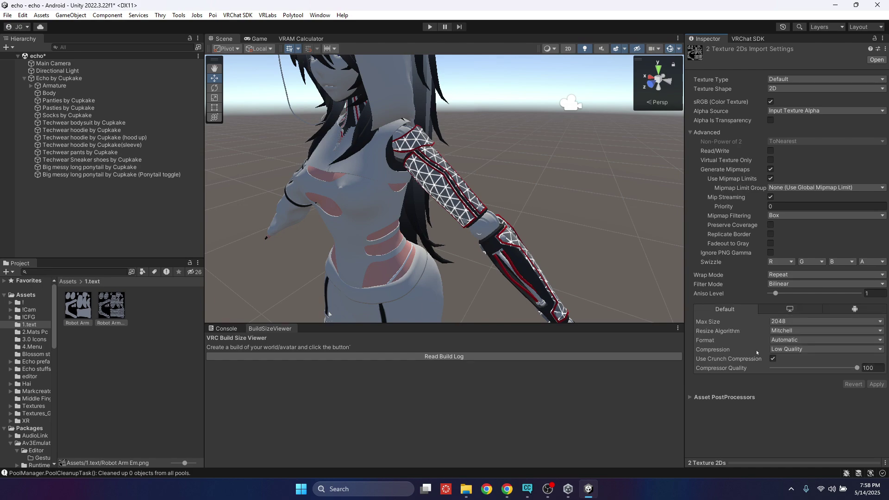
pyautogui.click(786, 308)
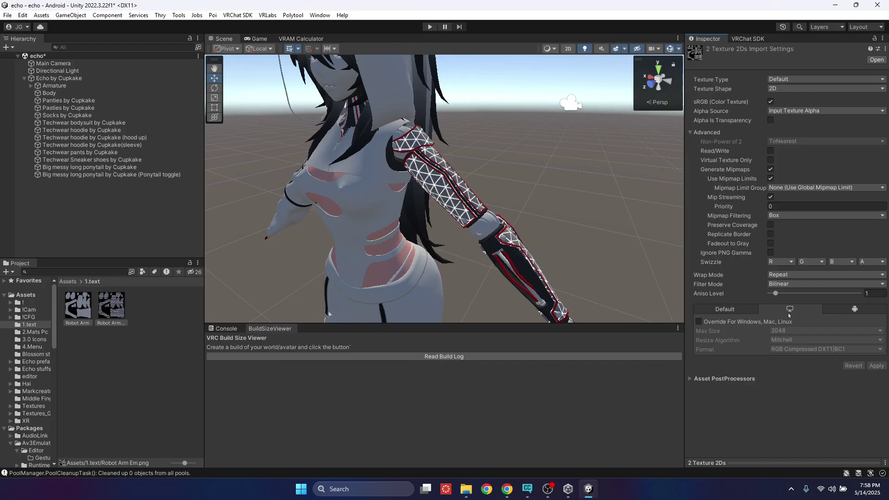
pyautogui.click(725, 309)
pyautogui.click(833, 309)
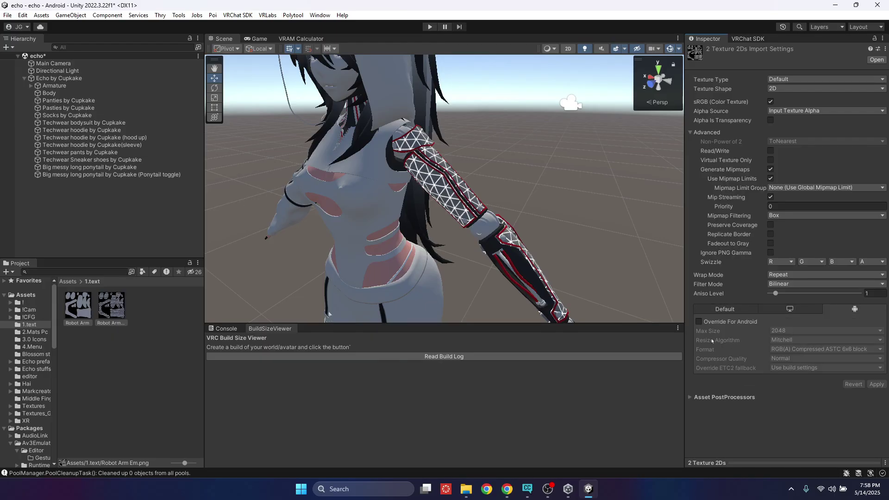
# - Override the Windows, Mac, Linux settings of both Robot Arm textures with format RGBA Crunched DXT5|BC3 and compressor quality 100, and apply
pyautogui.click(786, 309)
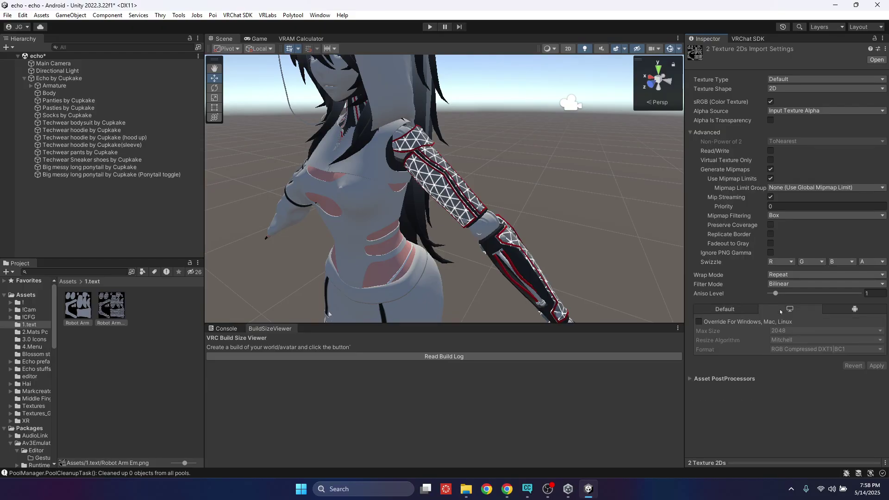
pyautogui.click(784, 321)
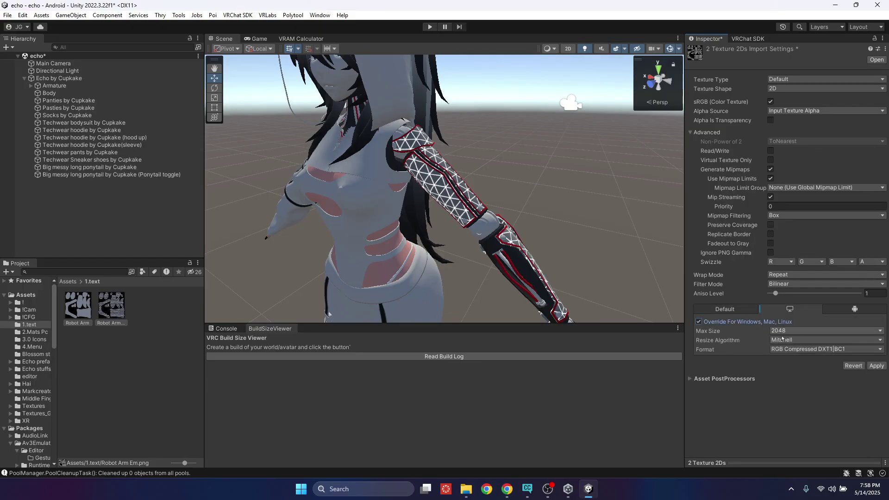
pyautogui.click(798, 349)
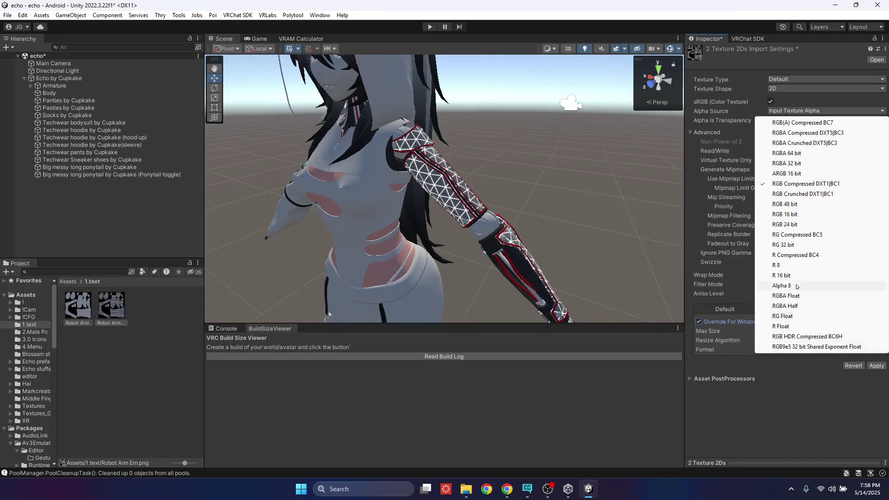
pyautogui.click(803, 194)
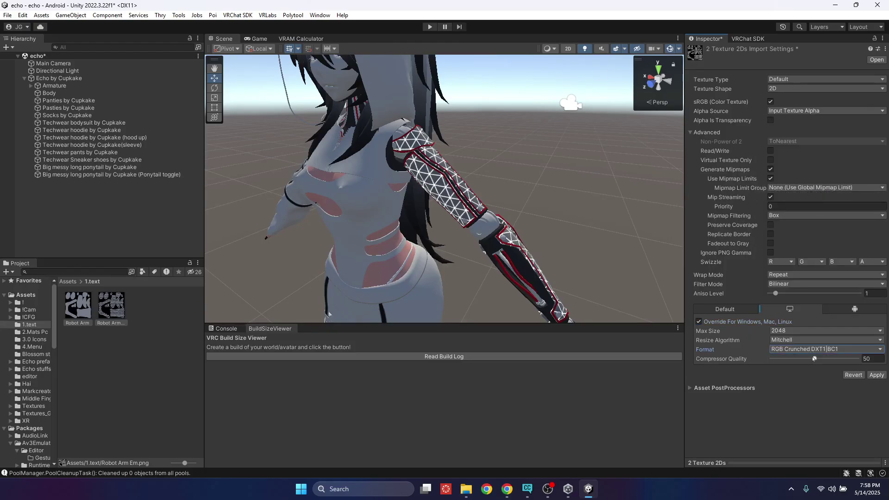
pyautogui.moveTo(815, 359)
pyautogui.mouseDown()
pyautogui.moveTo(848, 360)
pyautogui.moveTo(793, 360)
pyautogui.moveTo(846, 362)
pyautogui.moveTo(816, 360)
pyautogui.mouseUp()
pyautogui.click(812, 349)
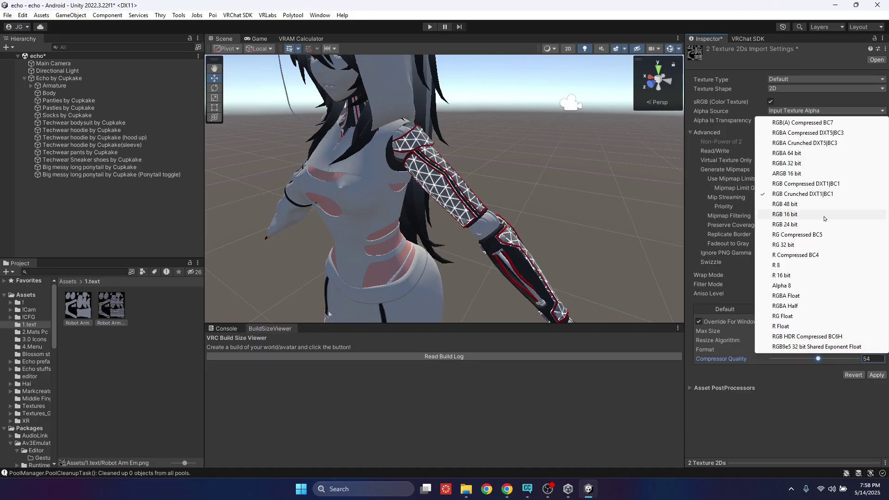
pyautogui.click(826, 143)
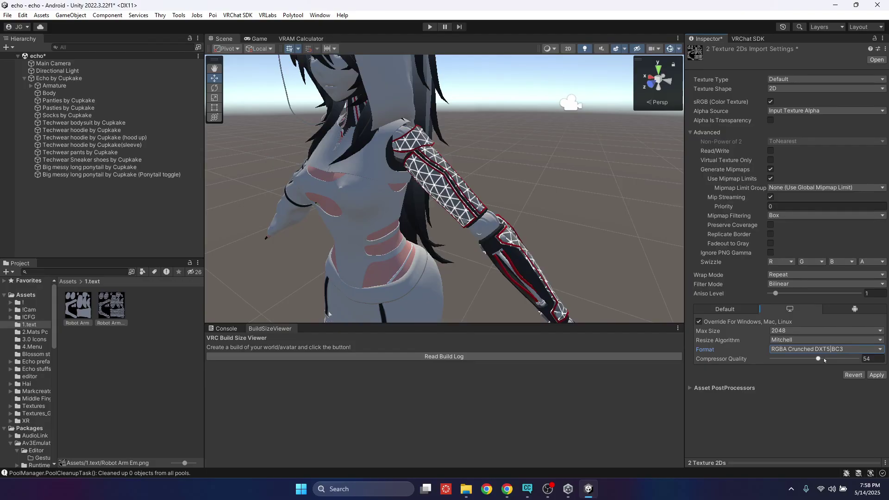
pyautogui.moveTo(825, 361); pyautogui.dragTo(862, 360)
pyautogui.click(877, 375)
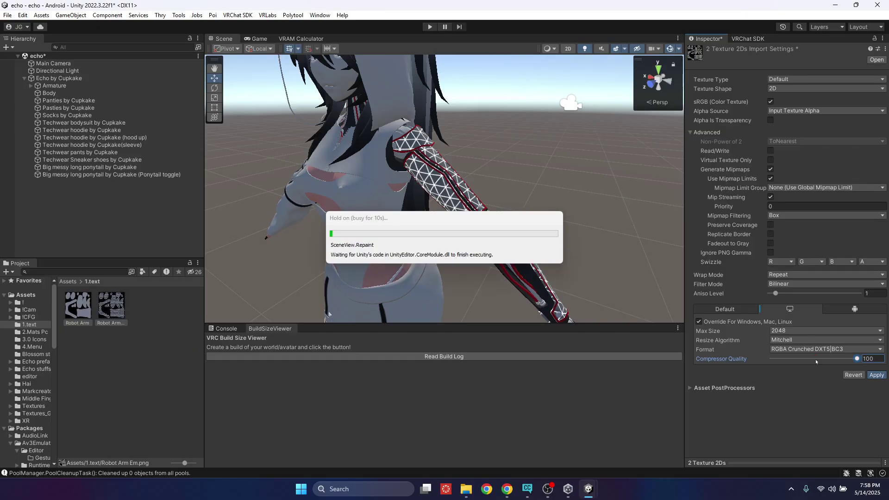
pyautogui.click(750, 309)
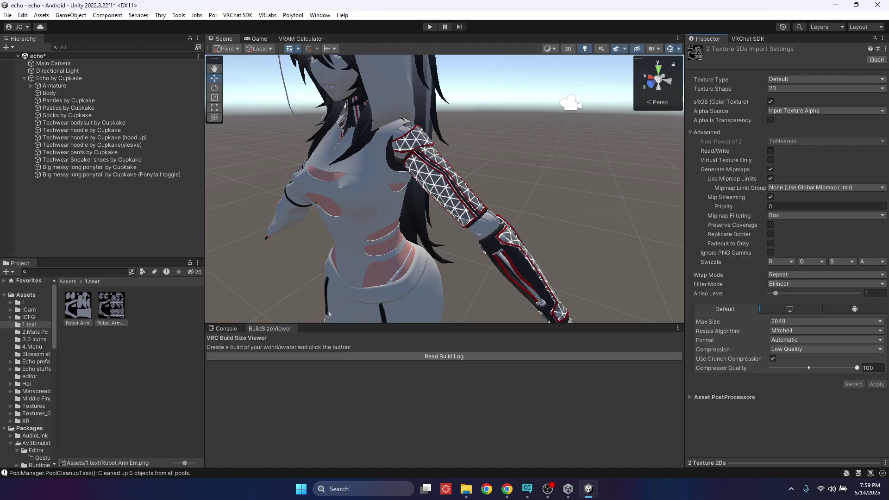
# - Check the compressed textures on the robot arm, and open the Robot Arm material from the 2.Mats Pc folder
pyautogui.click(479, 167)
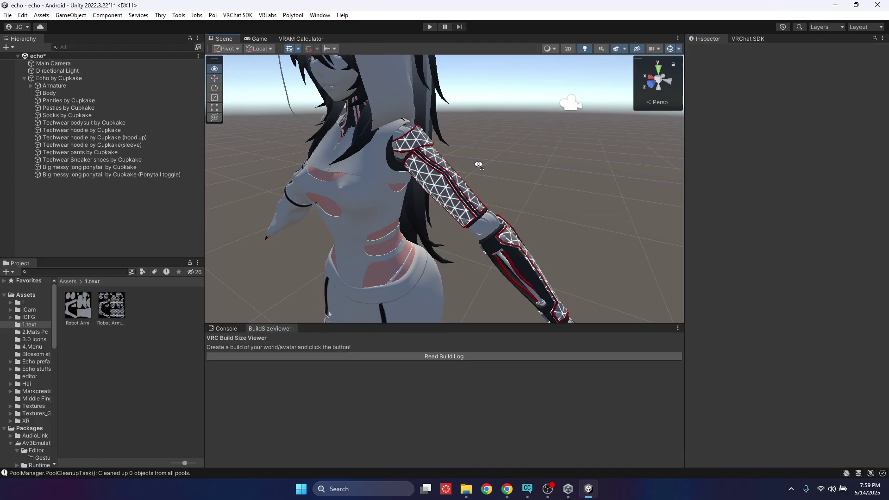
pyautogui.moveTo(479, 166); pyautogui.dragTo(518, 145, button='right')
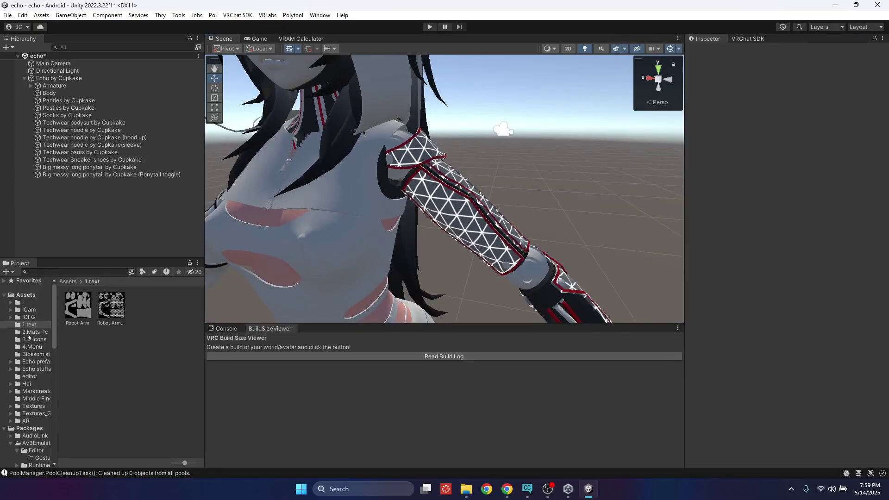
pyautogui.click(21, 332)
pyautogui.click(110, 309)
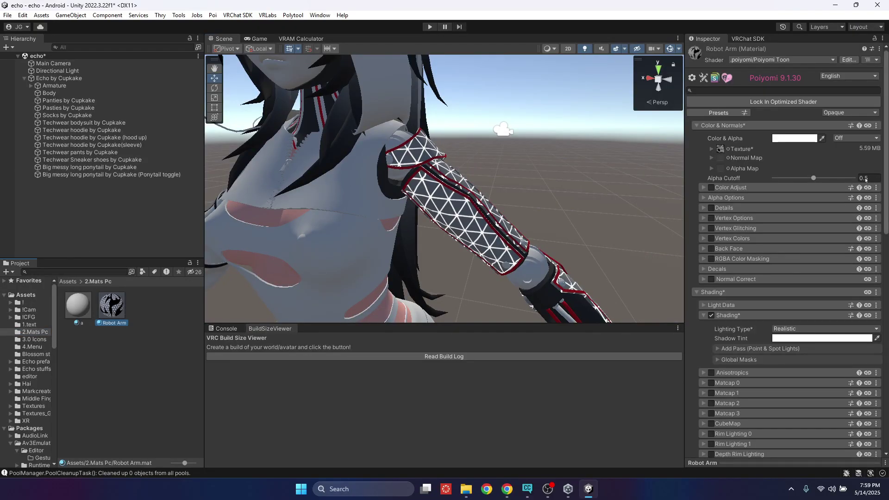
pyautogui.scroll(-5, 804, 289)
pyautogui.scroll(-5, 804, 288)
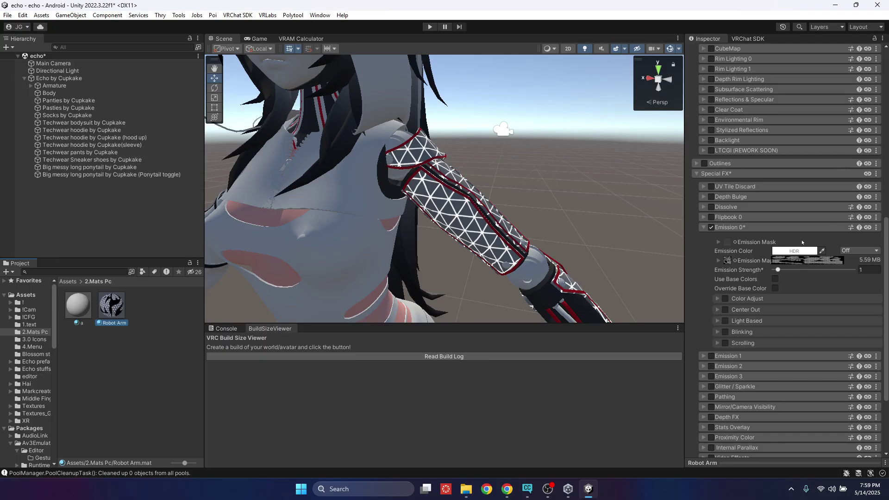
pyautogui.click(804, 260)
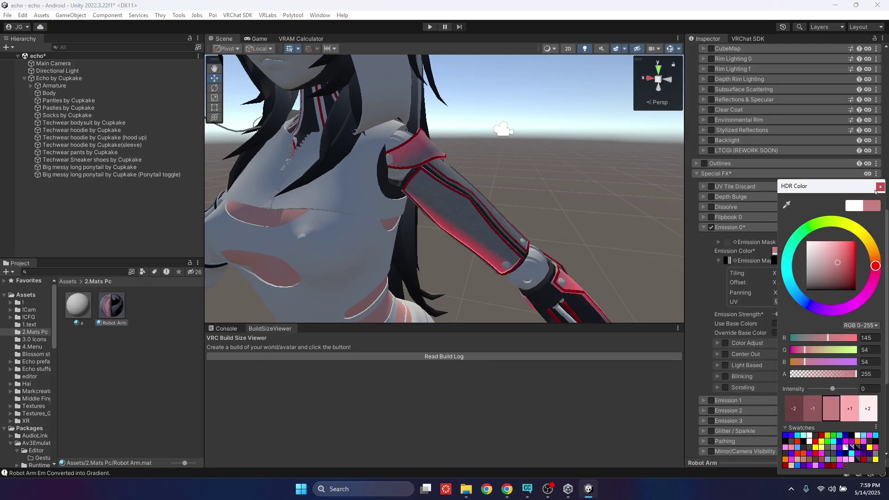
pyautogui.click(882, 187)
pyautogui.moveTo(554, 237); pyautogui.dragTo(560, 246, button='right')
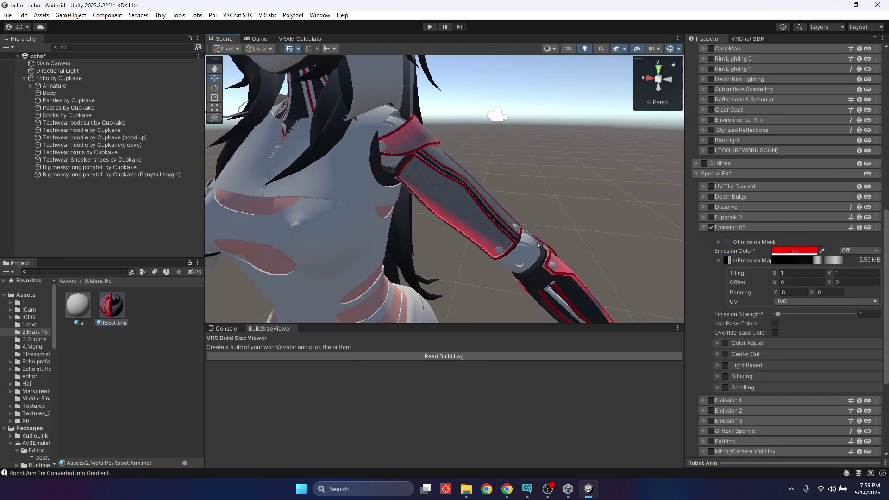
pyautogui.hotkey('ctrl', 'z')
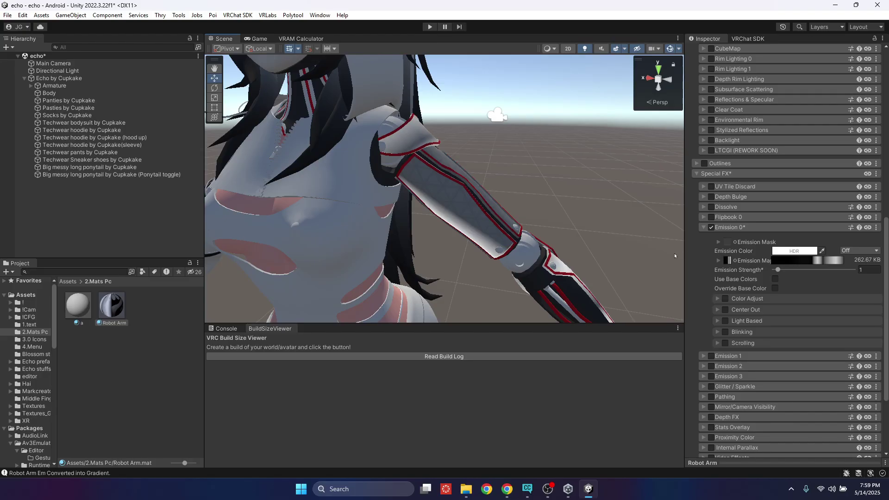
pyautogui.hotkey('ctrl', 'z')
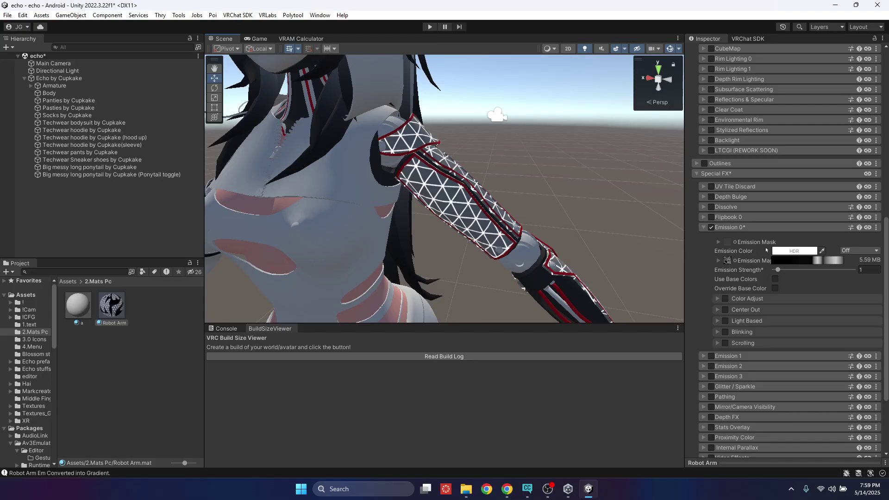
# - Set the Emission 0 color of the Robot Arm material to bright red and check the glow on the arm up close
pyautogui.click(783, 250)
pyautogui.moveTo(809, 276); pyautogui.dragTo(856, 241)
pyautogui.click(879, 187)
pyautogui.moveTo(384, 259); pyautogui.dragTo(361, 262, button='right')
pyautogui.press('w')
pyautogui.press('s')
pyautogui.press('w')
pyautogui.moveTo(460, 238)
pyautogui.mouseDown(button='right')
pyautogui.moveTo(443, 235)
pyautogui.moveTo(453, 226)
pyautogui.mouseUp(button='right')
pyautogui.press('s')
# - Darken the Robot Arm material's main Color & Alpha tint to mid gray, hex 919191
pyautogui.scroll(15, 713, 166)
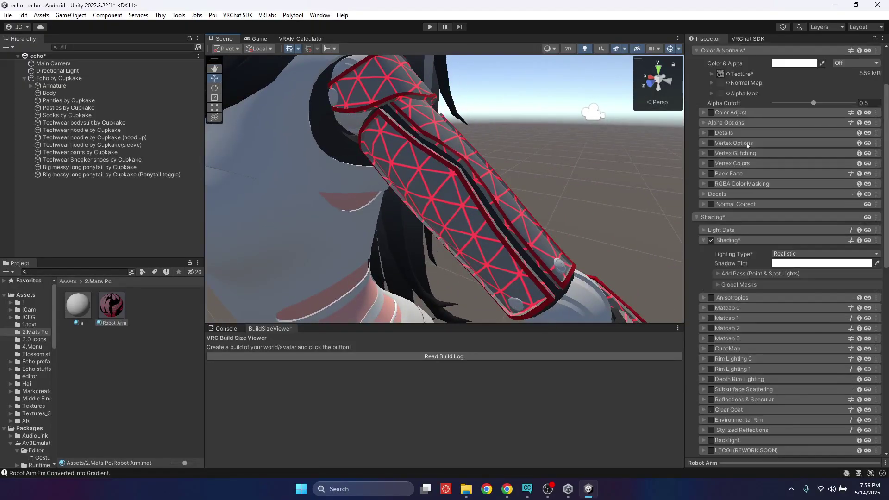
pyautogui.click(774, 138)
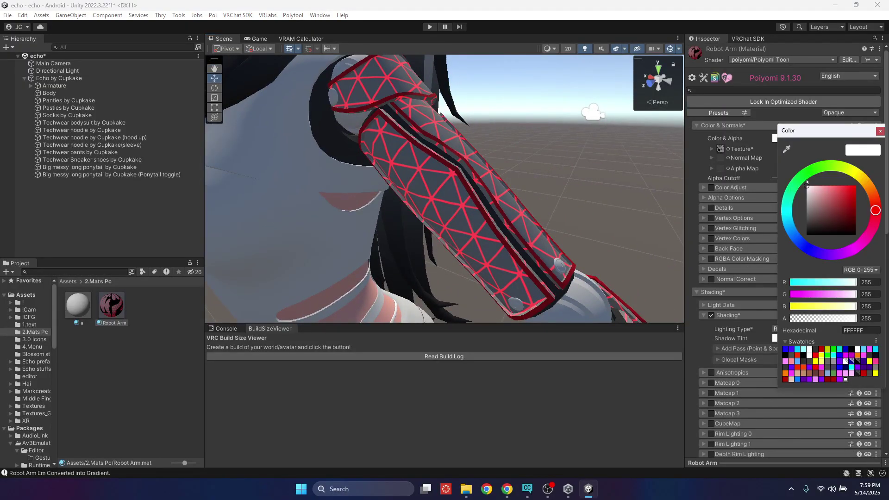
pyautogui.click(807, 211)
pyautogui.moveTo(807, 211); pyautogui.dragTo(805, 209)
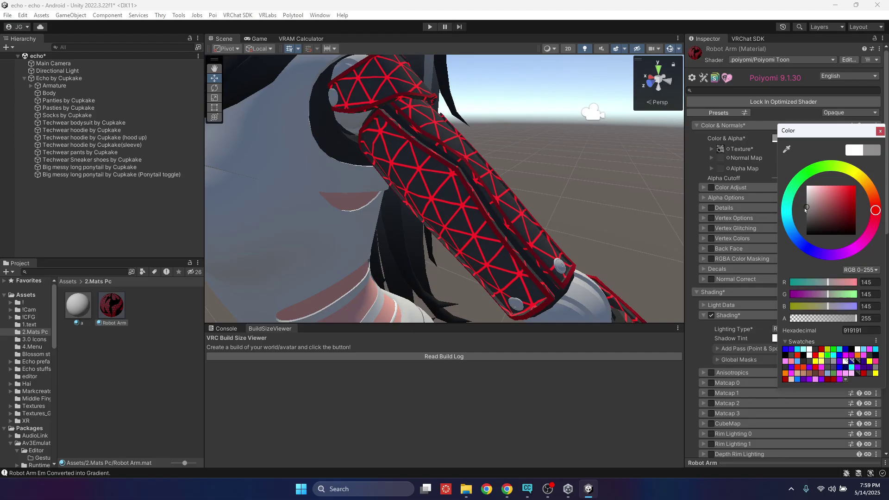
# - Try several swatches for the Robot Arm material's main colour and settle on grey 646464
pyautogui.click(846, 380)
pyautogui.click(870, 374)
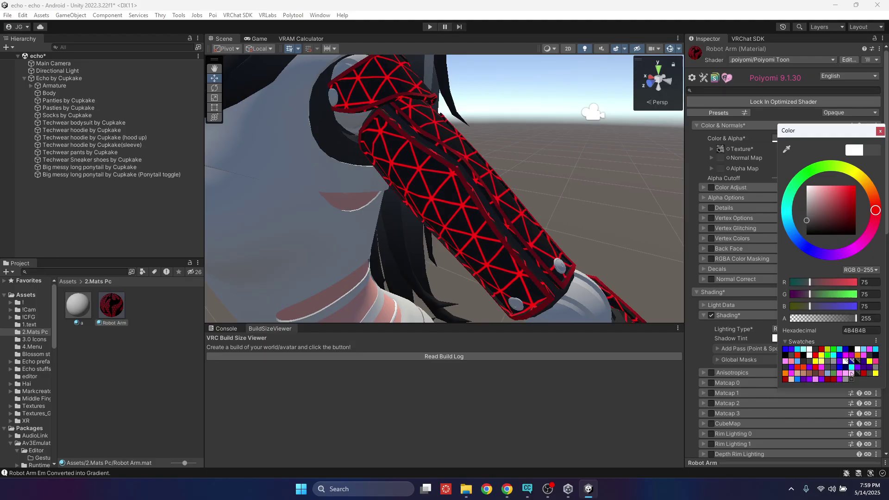
pyautogui.click(838, 369)
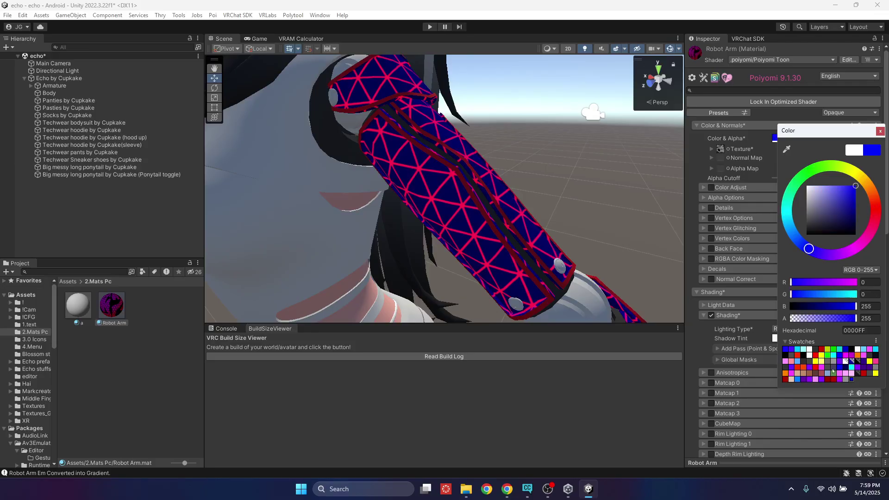
pyautogui.click(796, 369)
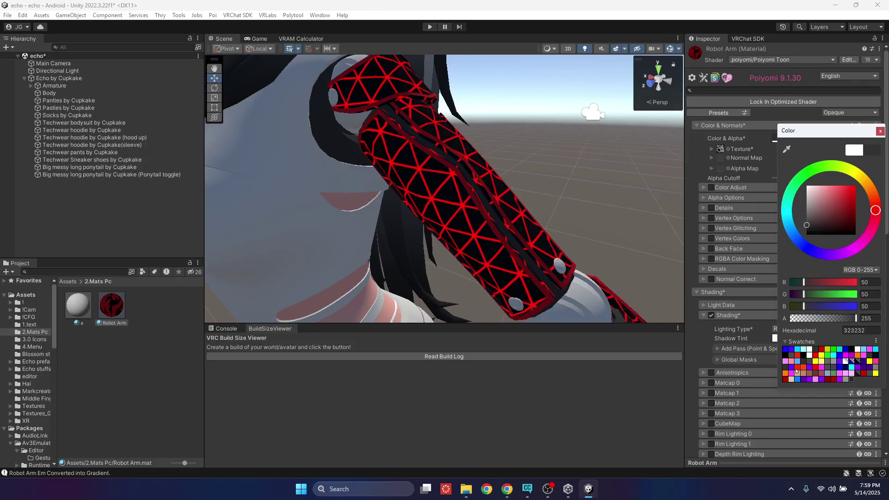
pyautogui.click(828, 362)
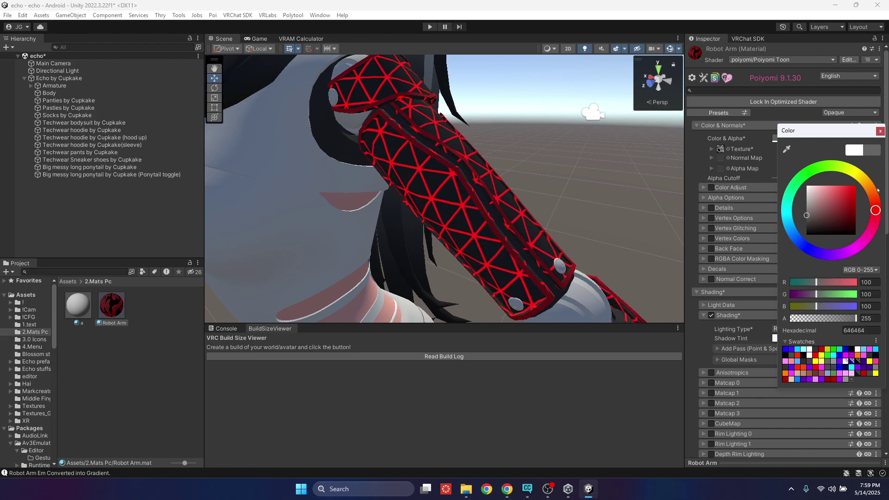
pyautogui.click(835, 361)
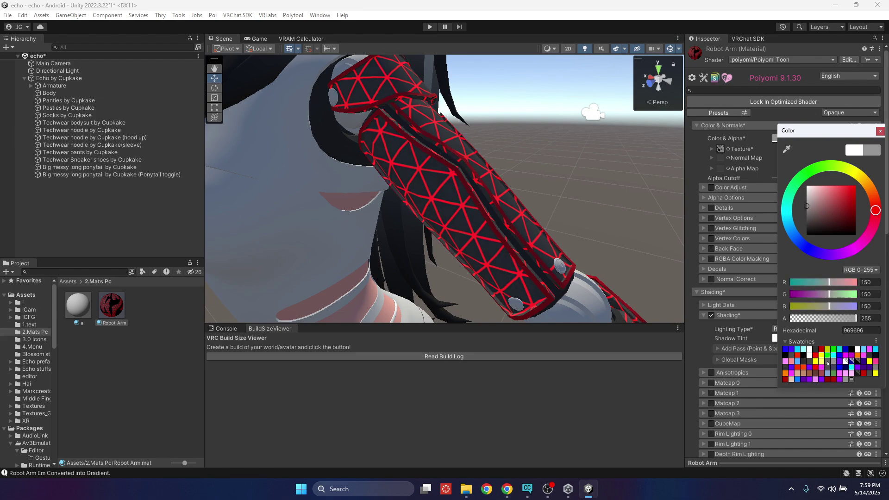
pyautogui.click(828, 361)
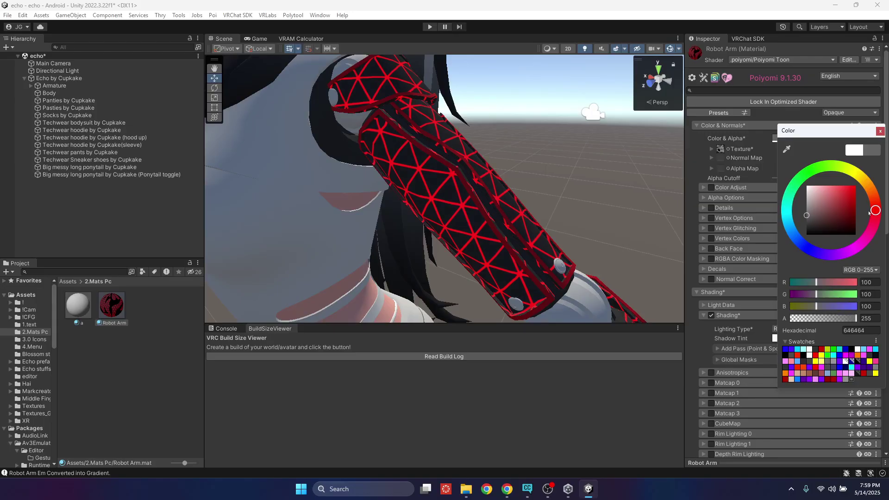
pyautogui.click(880, 131)
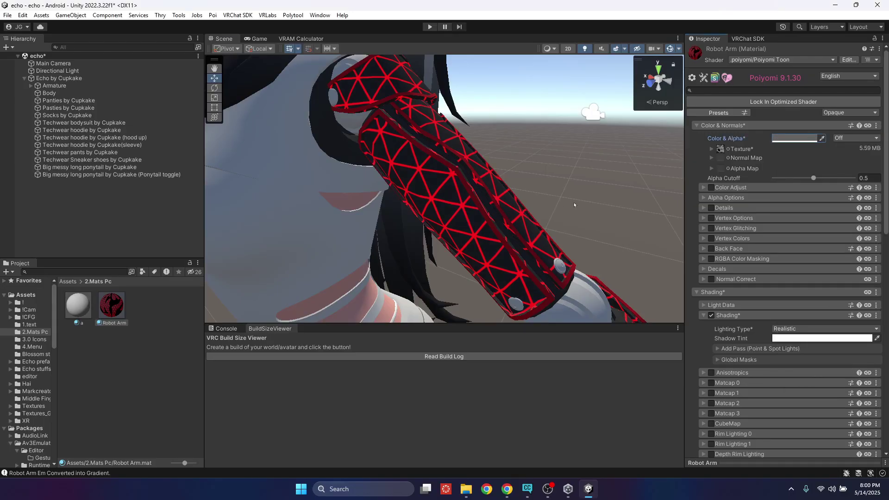
# - Examine the robot arm's recoloured panels and trim from several angles and distances
pyautogui.keyDown('alt'); pyautogui.moveTo(603, 218); pyautogui.dragTo(567, 216); pyautogui.keyUp('alt')
pyautogui.press('s')
pyautogui.moveTo(566, 215); pyautogui.dragTo(589, 221, button='right')
pyautogui.press('w')
pyautogui.press('s')
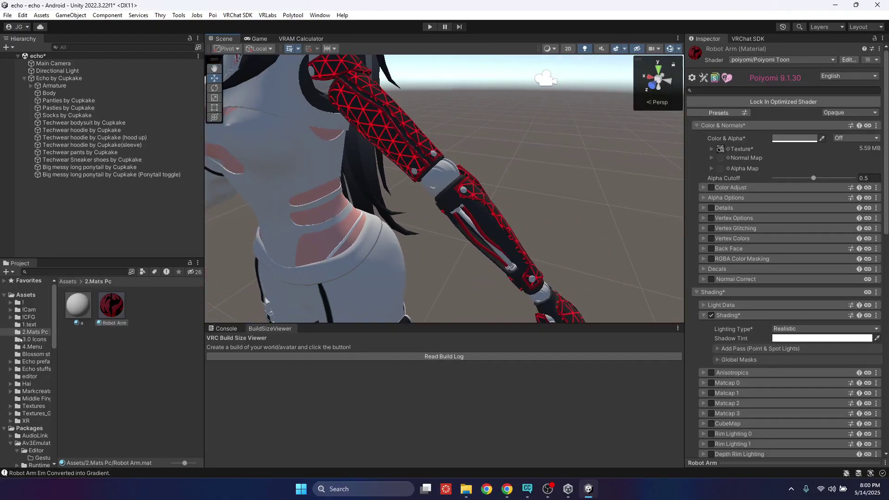
pyautogui.moveTo(417, 168); pyautogui.dragTo(435, 163, button='right')
pyautogui.press('w')
pyautogui.press('s')
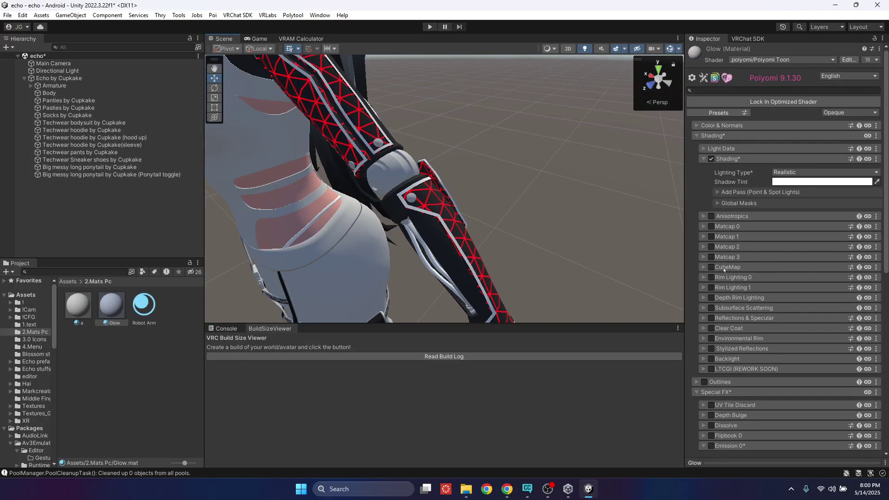
# - Search the textures for noise and assign T_Noise_No.png (15) as the Emission 0 mask of the Glow material
pyautogui.scroll(-10, 719, 238)
pyautogui.scroll(4, 739, 209)
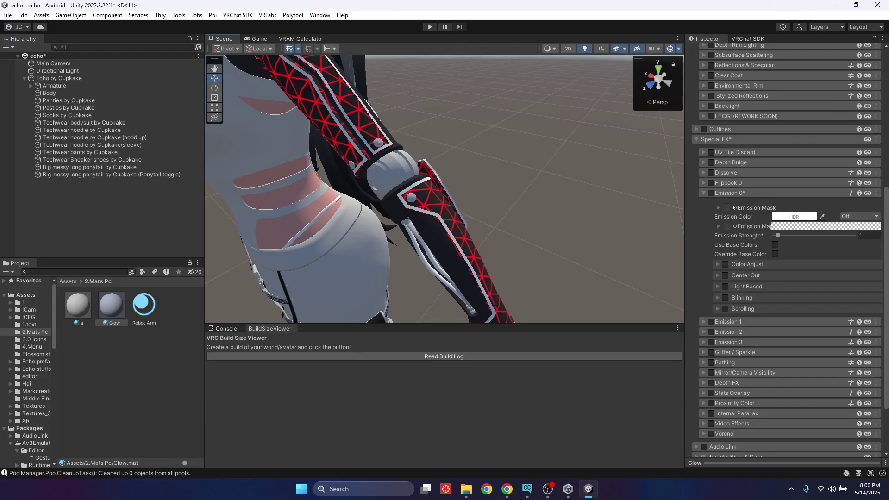
pyautogui.scroll(1, 717, 241)
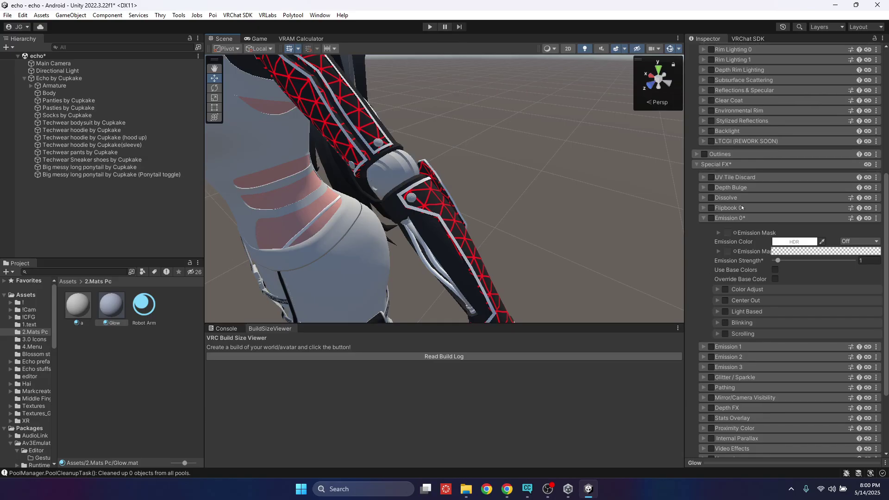
pyautogui.click(737, 234)
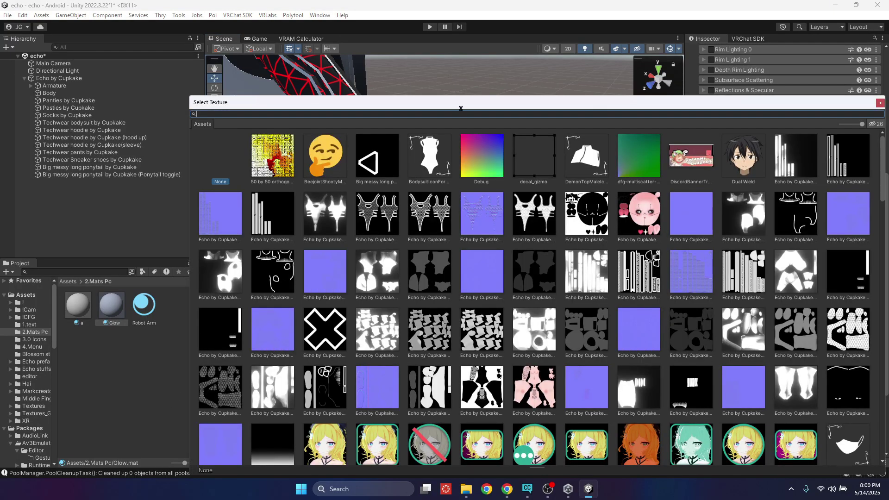
pyautogui.moveTo(460, 108); pyautogui.dragTo(406, 112)
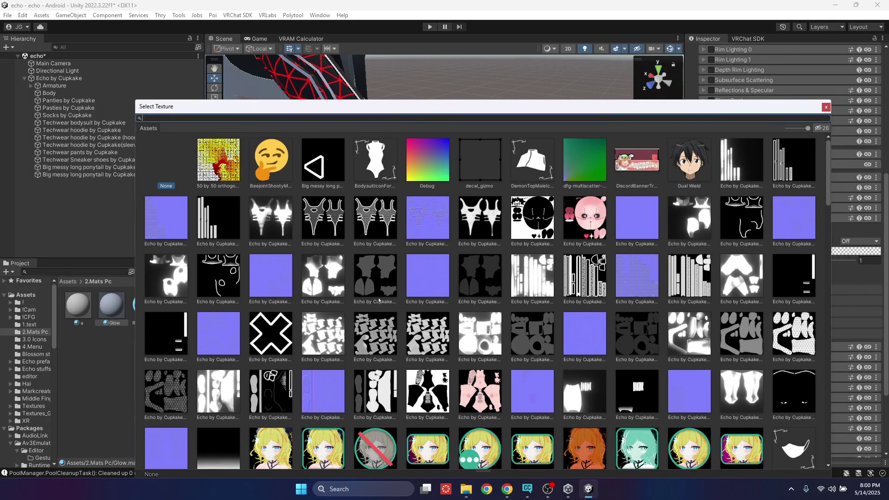
pyautogui.write('nosi')
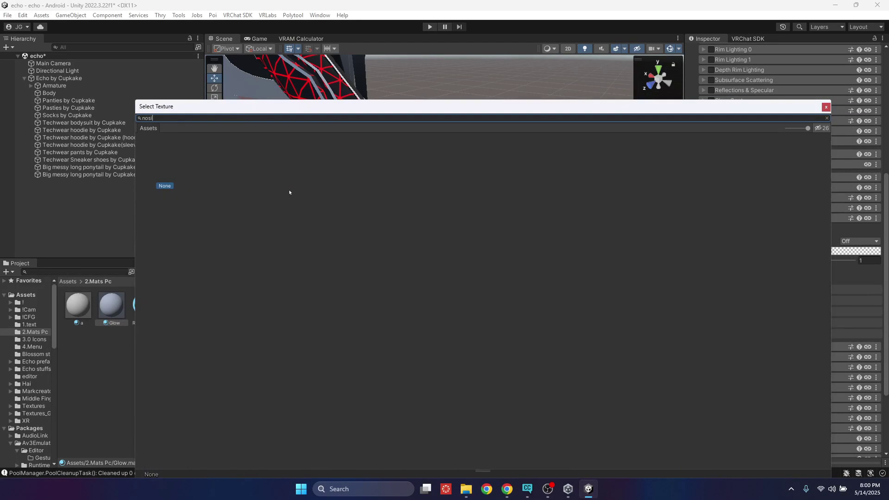
pyautogui.press('BackSpace')
pyautogui.press('BackSpace')
pyautogui.press('BackSpace')
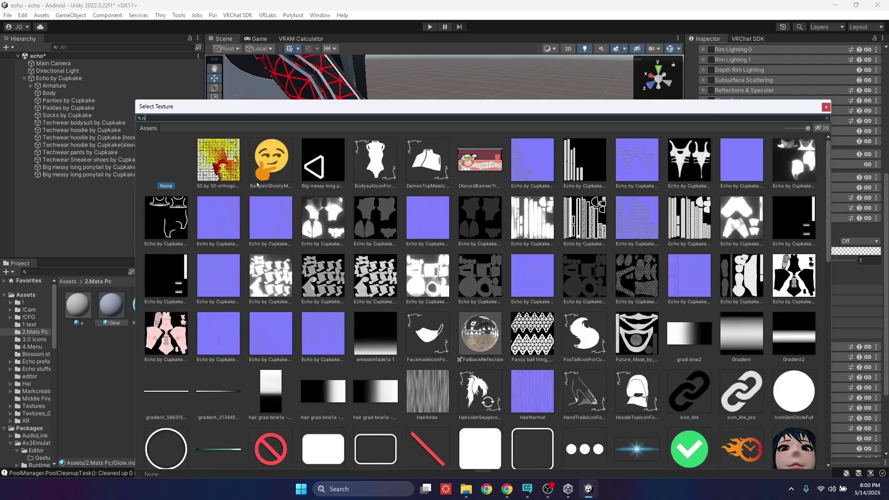
pyautogui.write('ois')
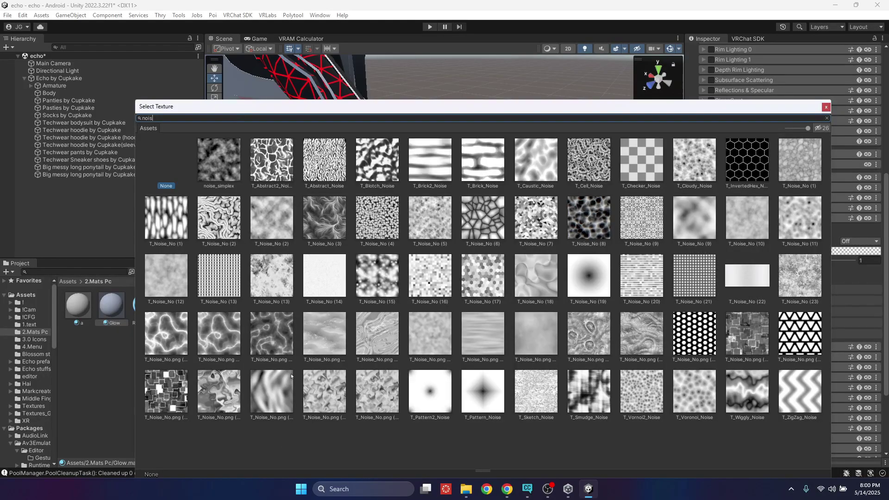
pyautogui.doubleClick(227, 402)
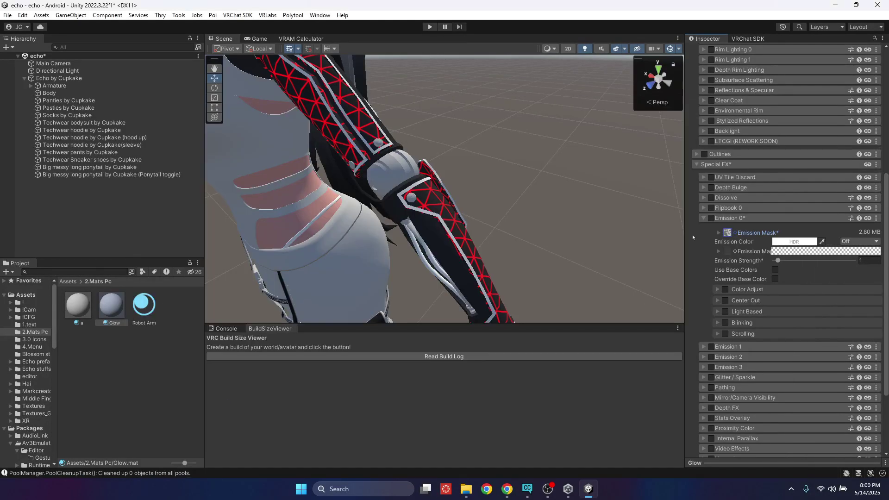
# - Locate the emission mask's noise texture in the project, duplicate it and move the copy into the 1.text folder
pyautogui.click(733, 234)
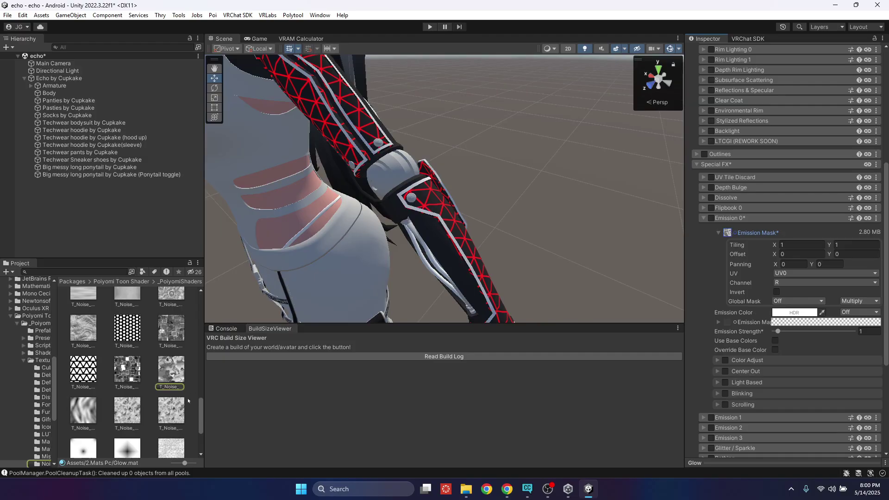
pyautogui.click(167, 373)
pyautogui.hotkey('ctrl', 'd')
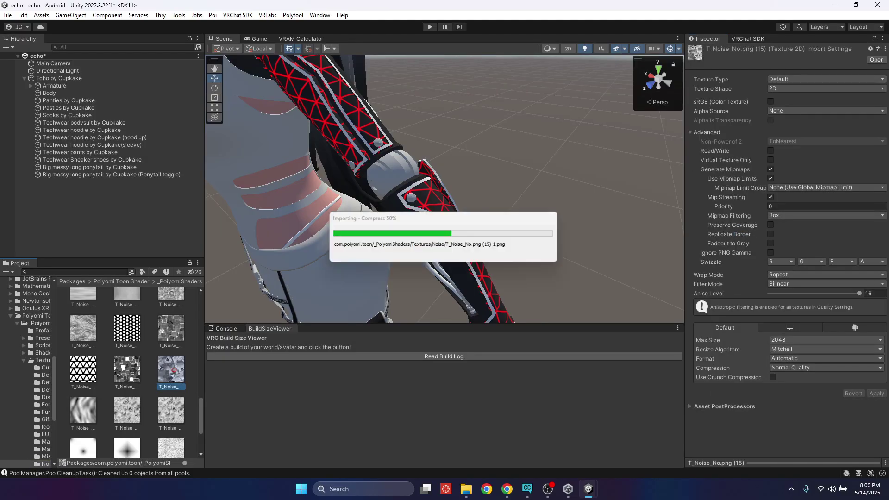
pyautogui.moveTo(95, 376); pyautogui.dragTo(23, 279)
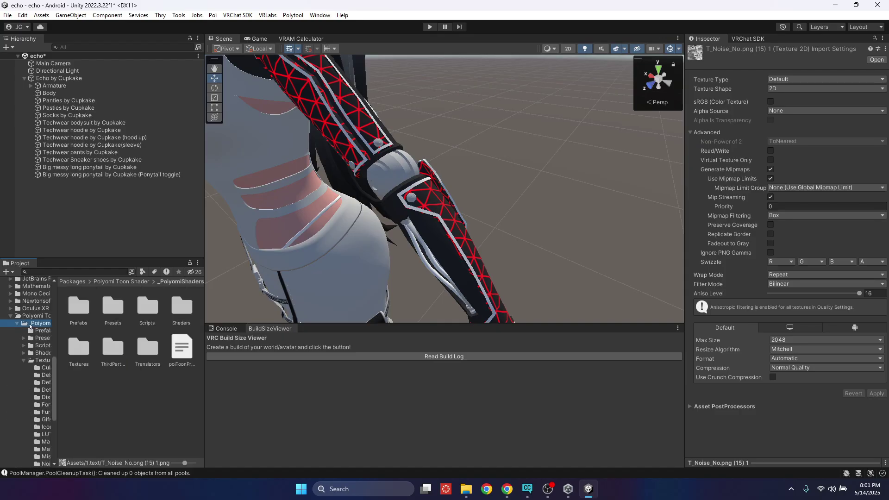
# - Rename the copied noise texture in the 1.text folder as Em Mask
pyautogui.scroll(10, 34, 327)
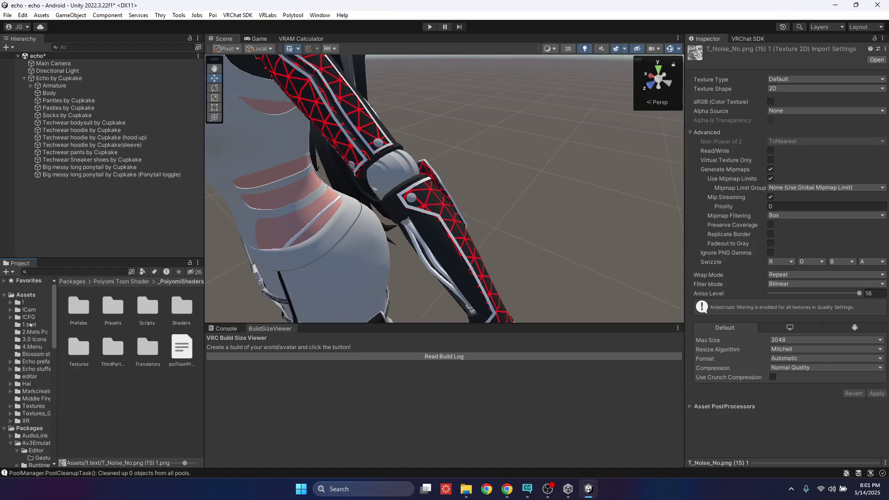
pyautogui.click(31, 325)
pyautogui.click(147, 312)
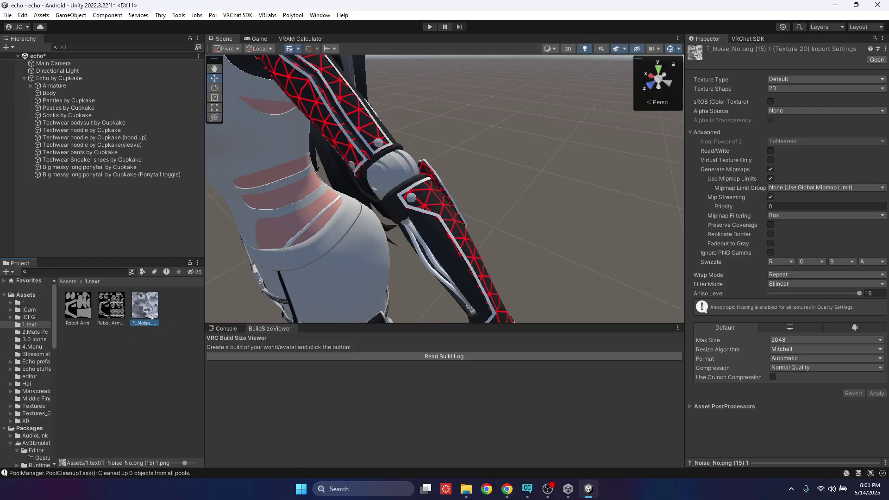
pyautogui.click(147, 324)
pyautogui.write('Mask')
pyautogui.write('Em')
pyautogui.press('Return')
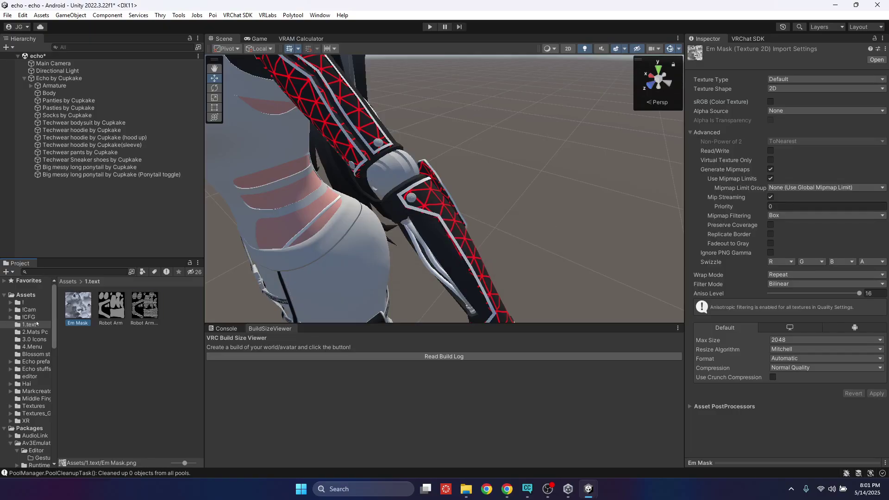
# - Assign the Em Mask texture from the 1.text folder as the Glow material's Emission 0 mask
pyautogui.click(34, 331)
pyautogui.click(114, 301)
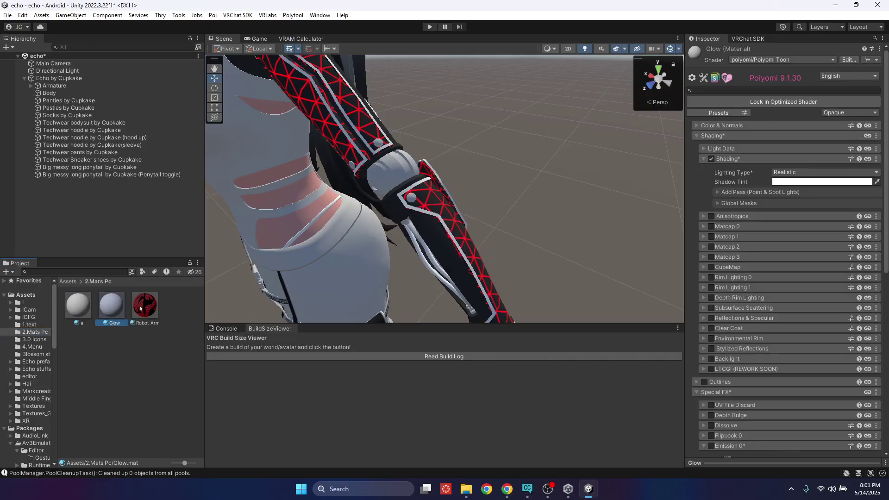
pyautogui.click(29, 325)
pyautogui.scroll(-10, 691, 350)
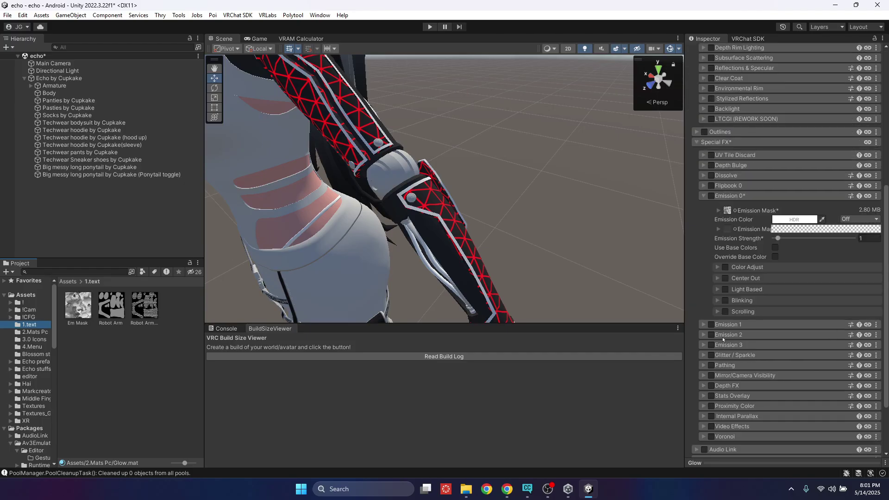
pyautogui.moveTo(82, 311); pyautogui.dragTo(728, 186)
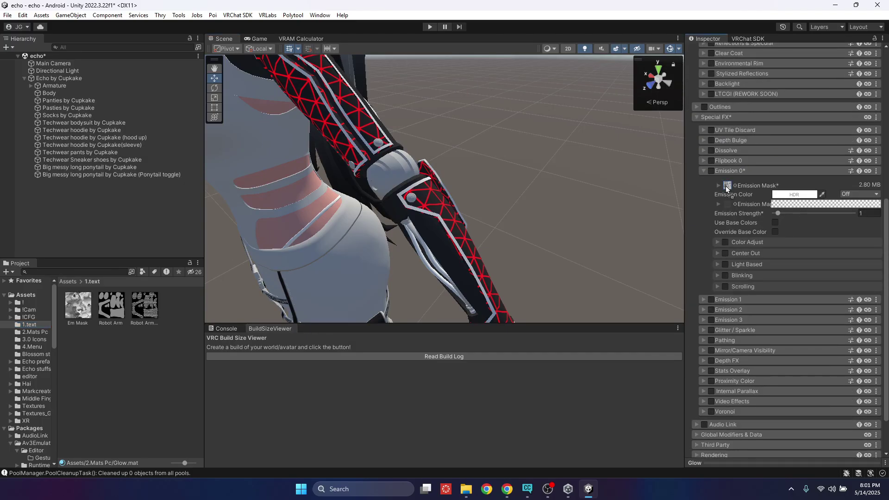
# - Set the emission mask's tiling to 10 in both X and Y
pyautogui.click(750, 186)
pyautogui.click(799, 196)
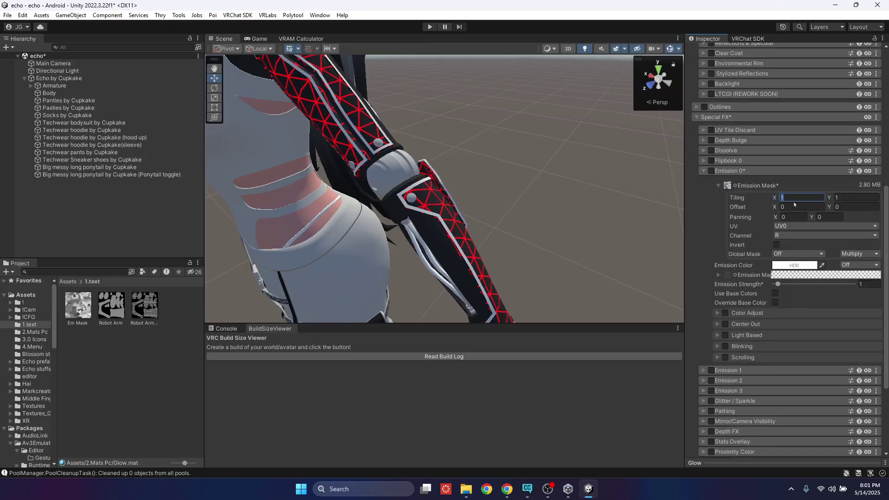
pyautogui.write('10')
pyautogui.click(852, 196)
pyautogui.write('10')
# - Set the Glow material's Emission 0 colour to fully saturated red
pyautogui.click(803, 264)
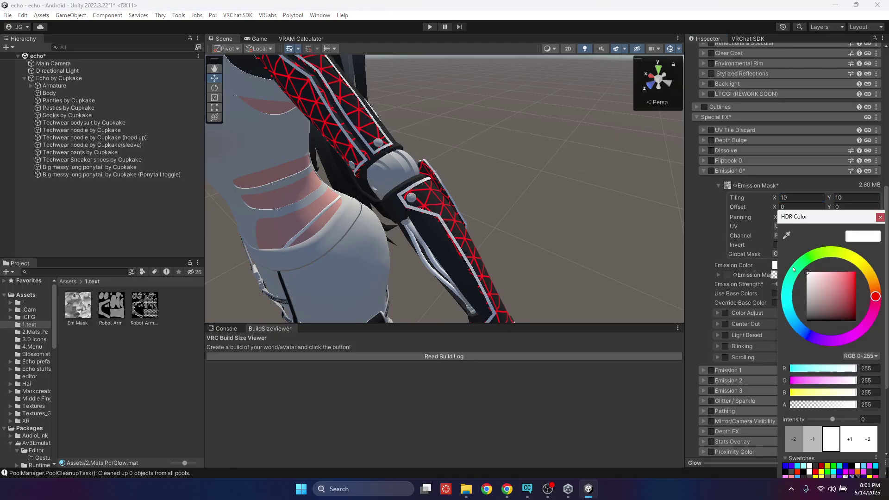
pyautogui.moveTo(834, 282); pyautogui.dragTo(866, 227)
pyautogui.click(881, 217)
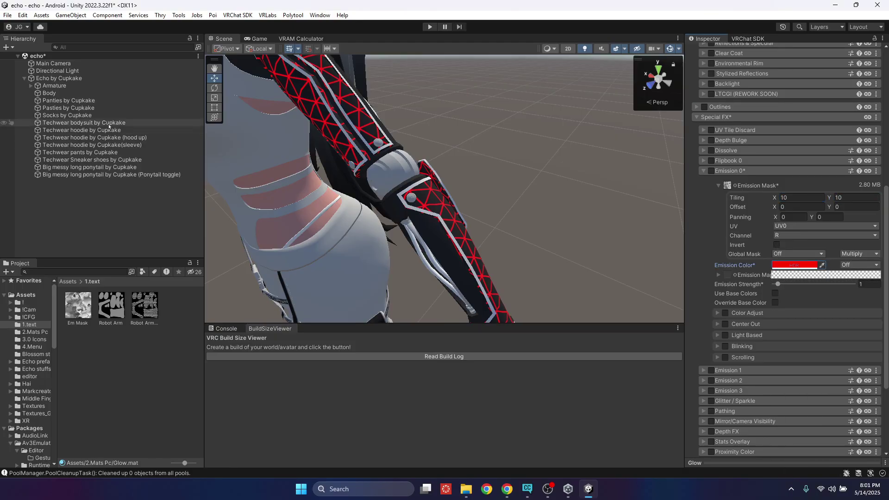
# - Assign the Glow material from the 2.Mats Pc folder to Element 1 of the Body mesh's materials
pyautogui.click(49, 93)
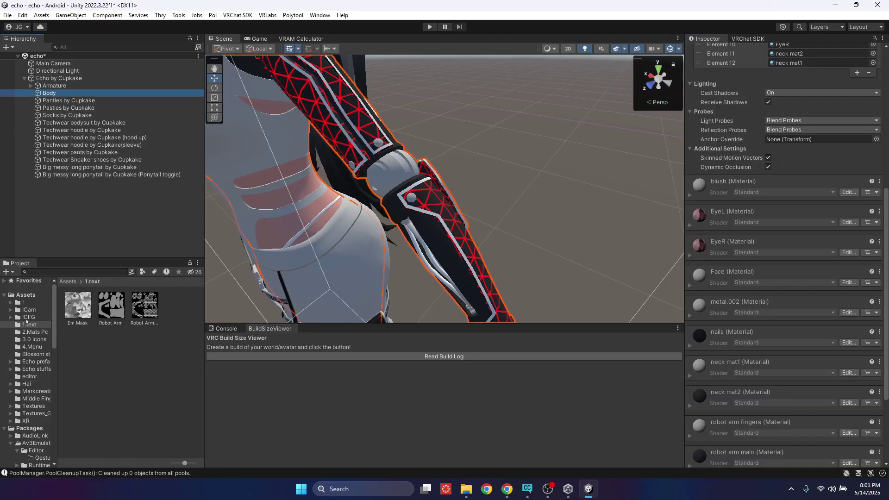
pyautogui.click(37, 332)
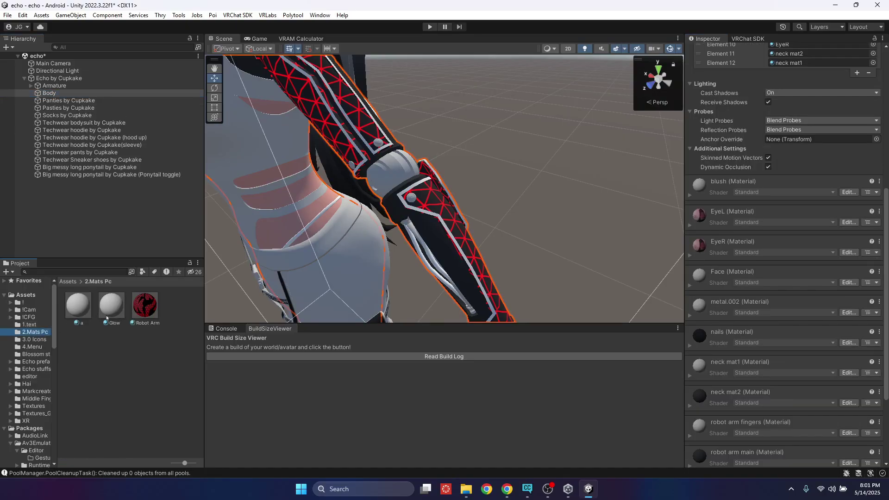
pyautogui.scroll(4, 637, 175)
pyautogui.scroll(8, 714, 171)
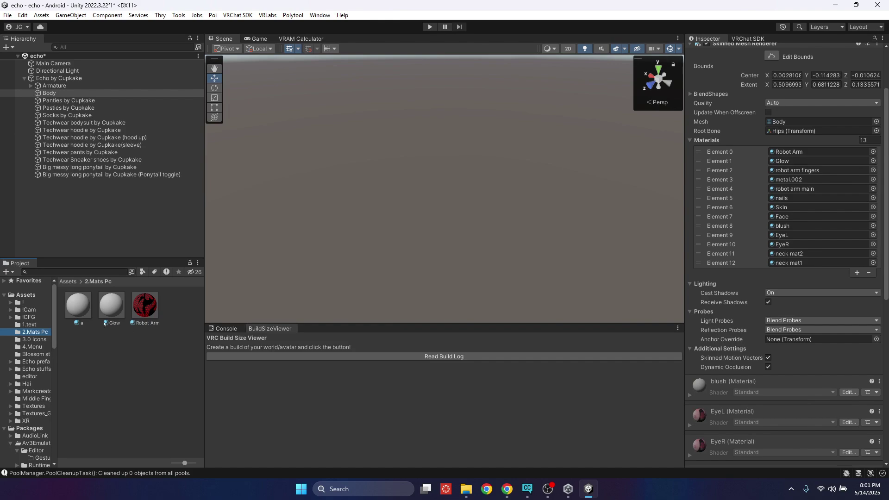
pyautogui.moveTo(110, 314); pyautogui.dragTo(779, 163)
# - Enable Emission 0 on the Glow material and check the glowing trim on the robot arm
pyautogui.moveTo(531, 217); pyautogui.dragTo(499, 197, button='right')
pyautogui.click(119, 307)
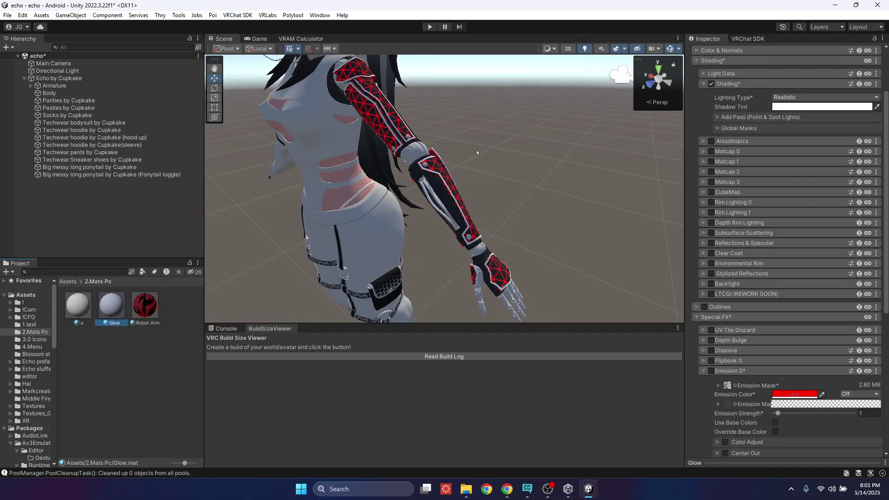
pyautogui.scroll(-2, 766, 352)
pyautogui.click(711, 346)
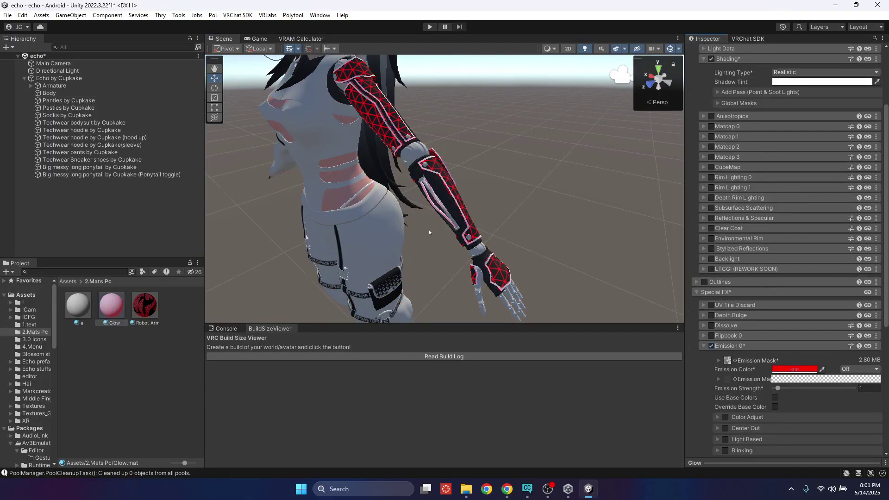
pyautogui.moveTo(429, 232)
pyautogui.mouseDown(button='right')
pyautogui.moveTo(413, 211)
pyautogui.moveTo(419, 220)
pyautogui.mouseUp(button='right')
pyautogui.scroll(-2, 419, 220)
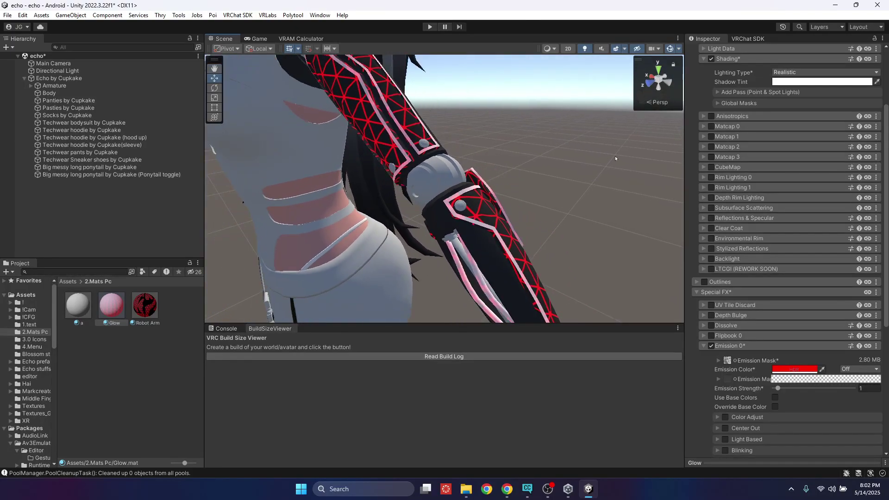
# - Set the Glow material's base Color & Alpha to black and check the red trim on the whole robot arm
pyautogui.scroll(3, 782, 89)
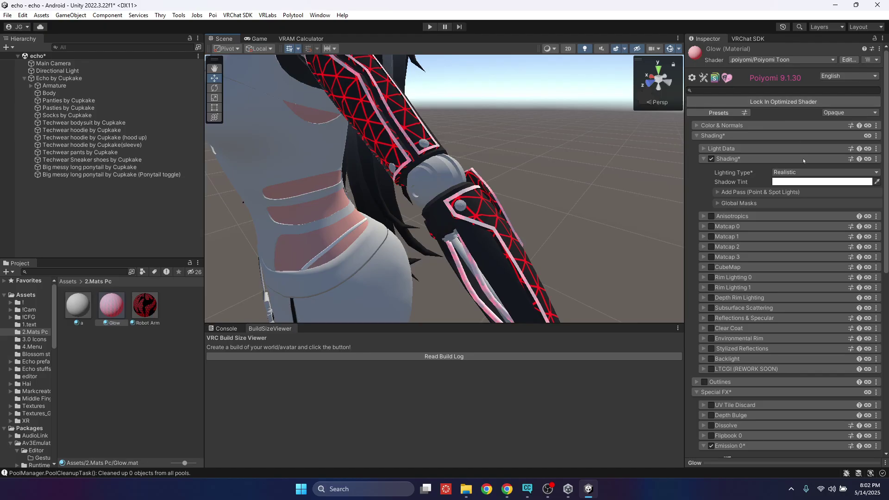
pyautogui.click(703, 124)
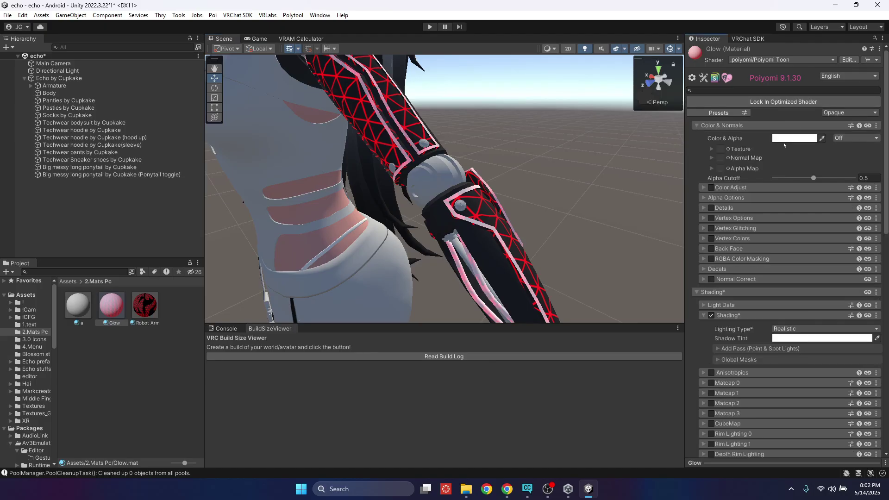
pyautogui.click(806, 138)
pyautogui.moveTo(823, 212); pyautogui.dragTo(806, 239)
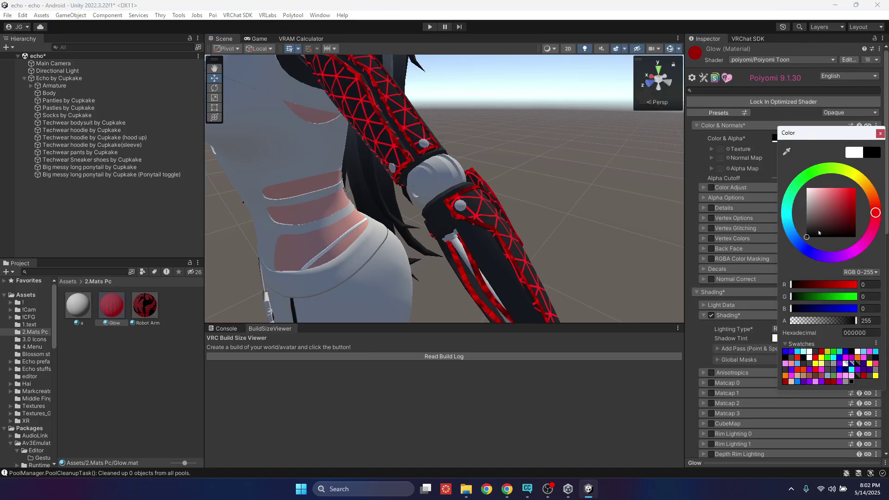
pyautogui.click(880, 133)
pyautogui.scroll(-12, 783, 301)
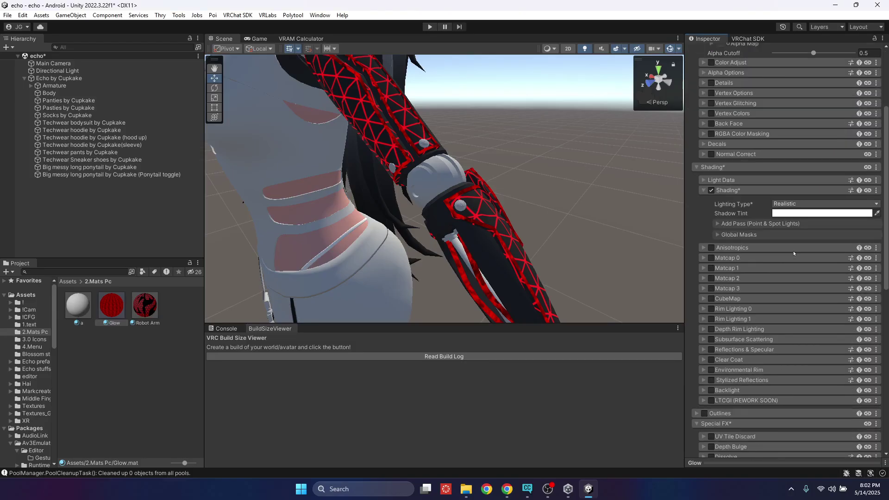
pyautogui.keyDown('alt'); pyautogui.moveTo(499, 264); pyautogui.dragTo(469, 229); pyautogui.keyUp('alt')
pyautogui.scroll(-5, 469, 229)
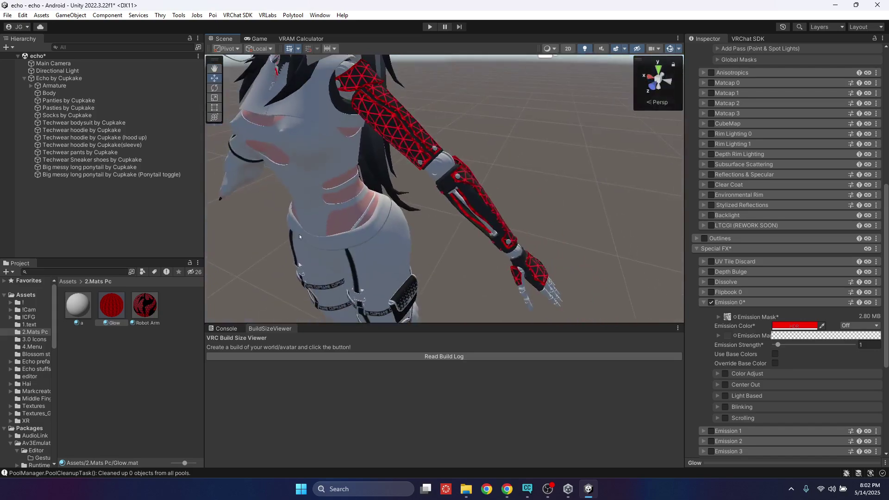
# - Check the Body mesh's material slots, open the Metal material from the 2.Mats Pc folder and frame the robot hand's fingers
pyautogui.click(50, 93)
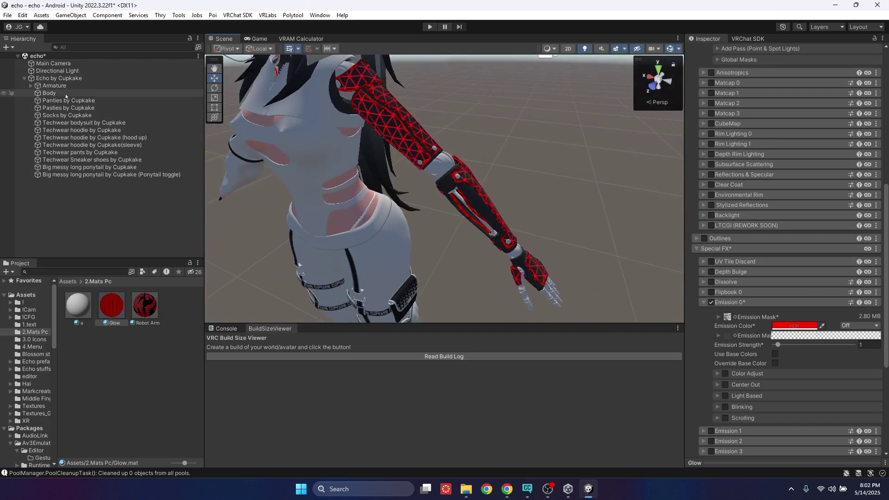
pyautogui.scroll(10, 726, 174)
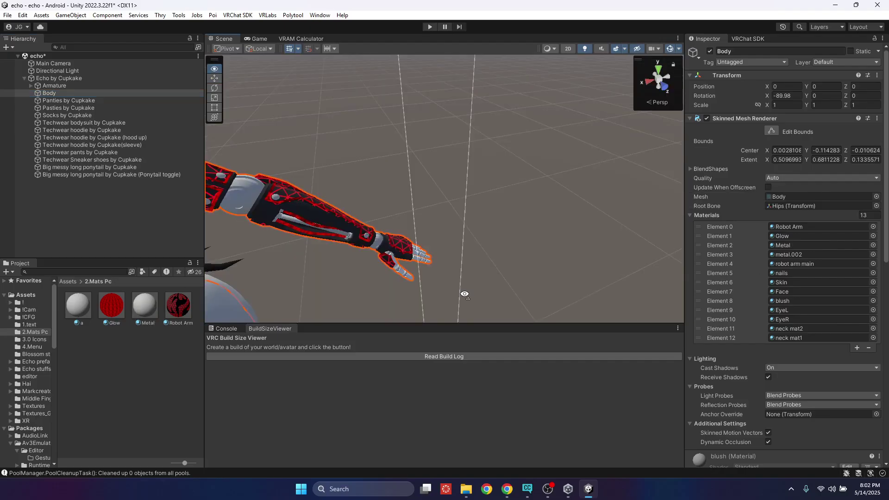
pyautogui.scroll(4, 458, 306)
pyautogui.keyDown('alt'); pyautogui.moveTo(455, 319); pyautogui.dragTo(343, 278); pyautogui.keyUp('alt')
pyautogui.scroll(-3, 343, 278)
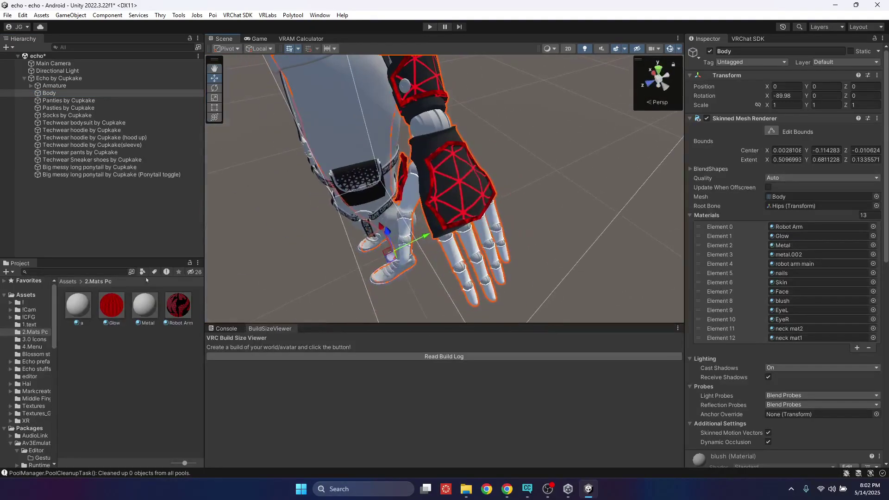
pyautogui.click(170, 312)
pyautogui.click(149, 309)
pyautogui.scroll(4, 605, 202)
pyautogui.moveTo(601, 172)
pyautogui.keyDown('alt'); pyautogui.mouseDown()
pyautogui.moveTo(604, 202)
pyautogui.moveTo(594, 162)
pyautogui.mouseUp(); pyautogui.keyUp('alt')
pyautogui.scroll(-3, 594, 162)
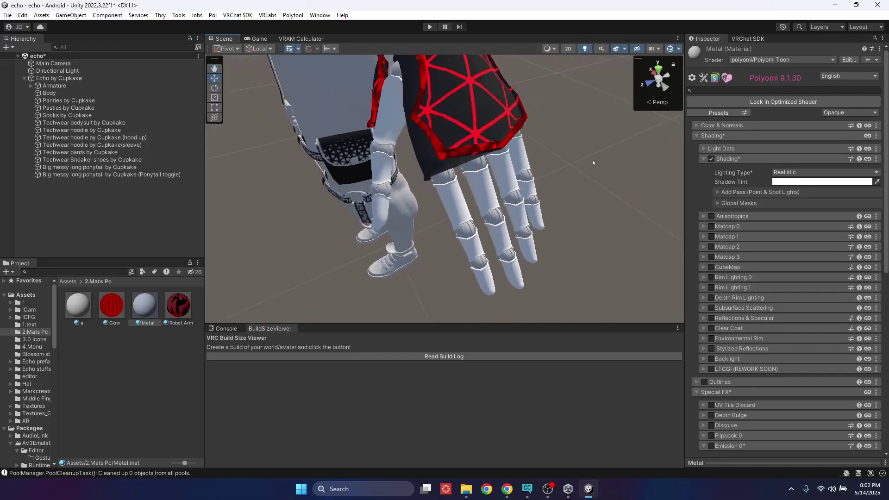
# - Examine the Metal material's Clear Coat, Anisotropics, Matcap 0 and CubeMap shading settings
pyautogui.scroll(-2, 740, 264)
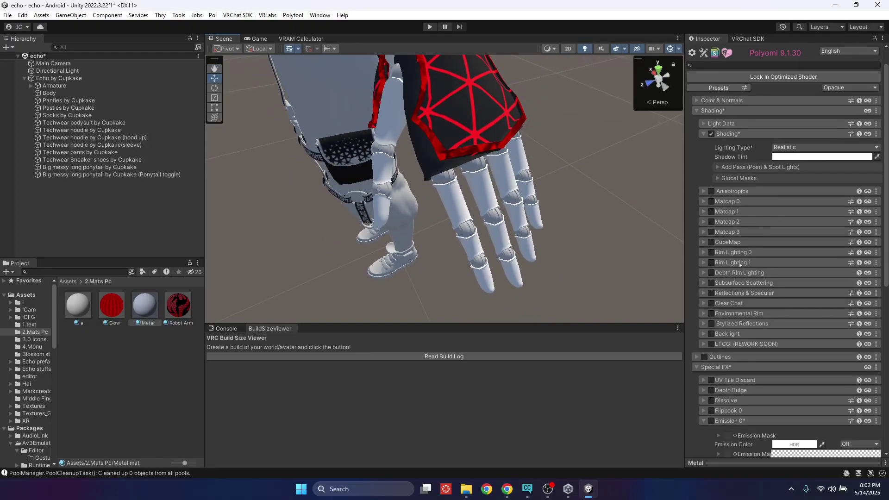
pyautogui.click(706, 304)
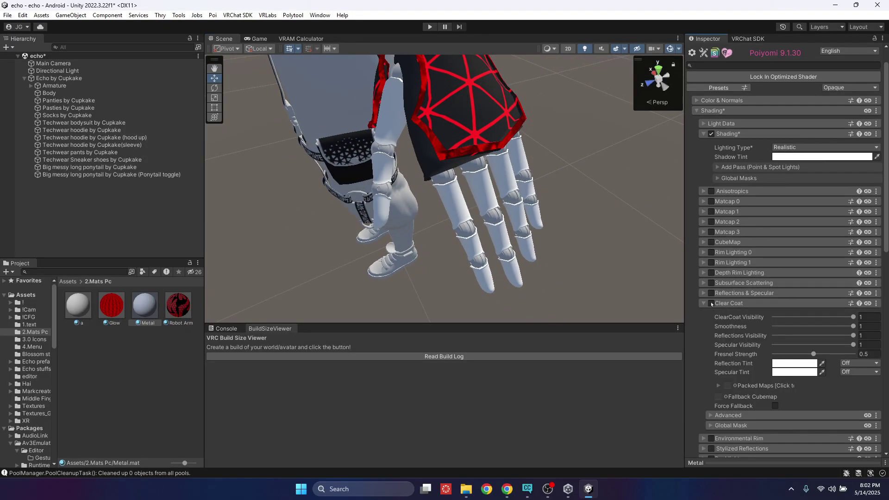
pyautogui.click(704, 304)
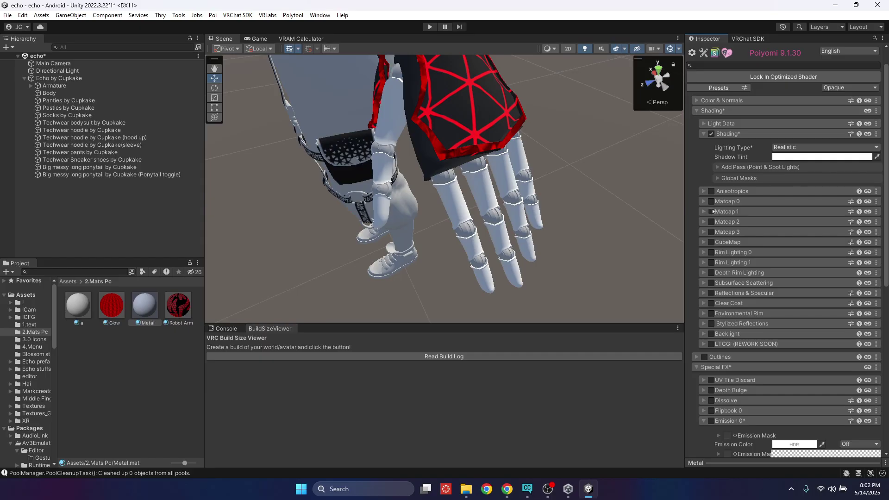
pyautogui.click(704, 191)
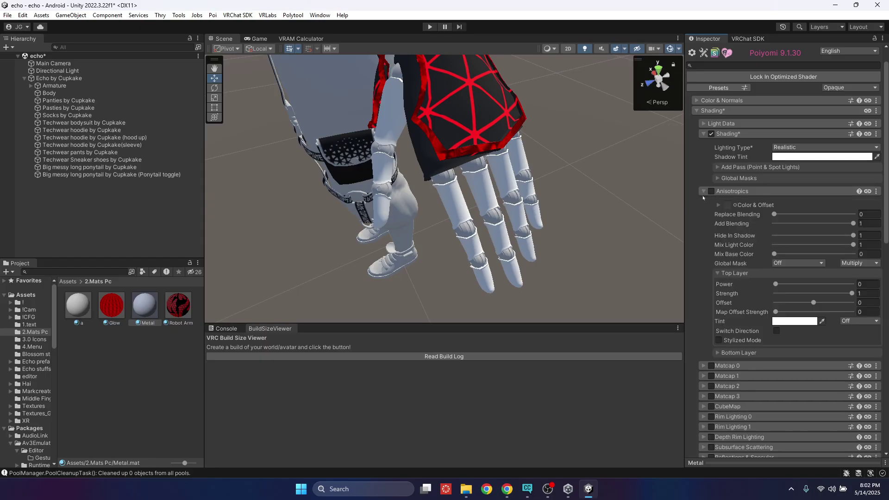
pyautogui.click(704, 191)
pyautogui.click(704, 202)
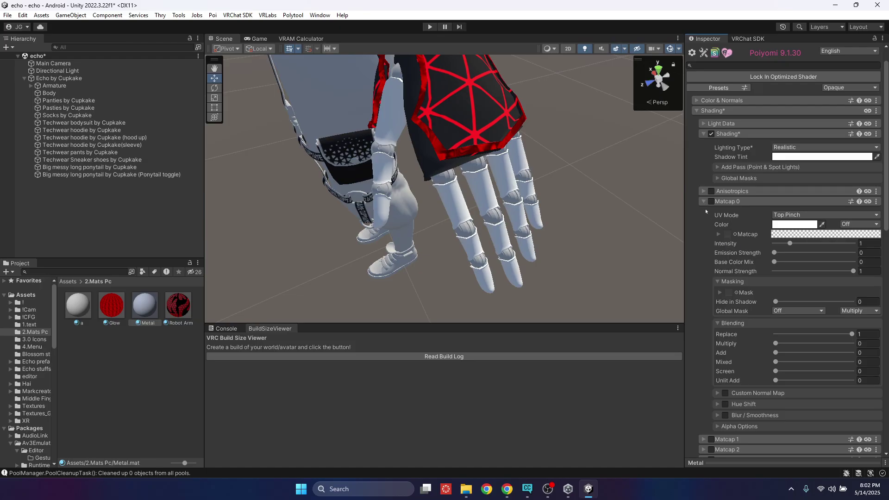
pyautogui.click(704, 202)
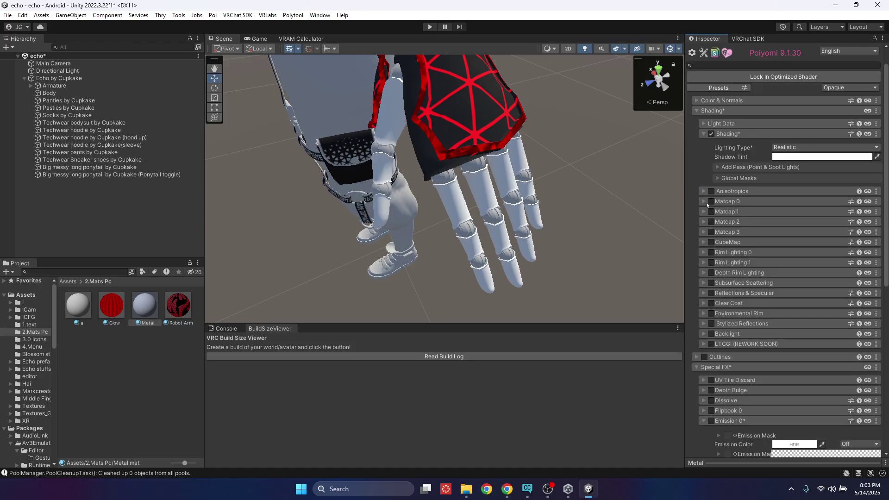
pyautogui.click(705, 202)
pyautogui.click(704, 203)
pyautogui.click(702, 242)
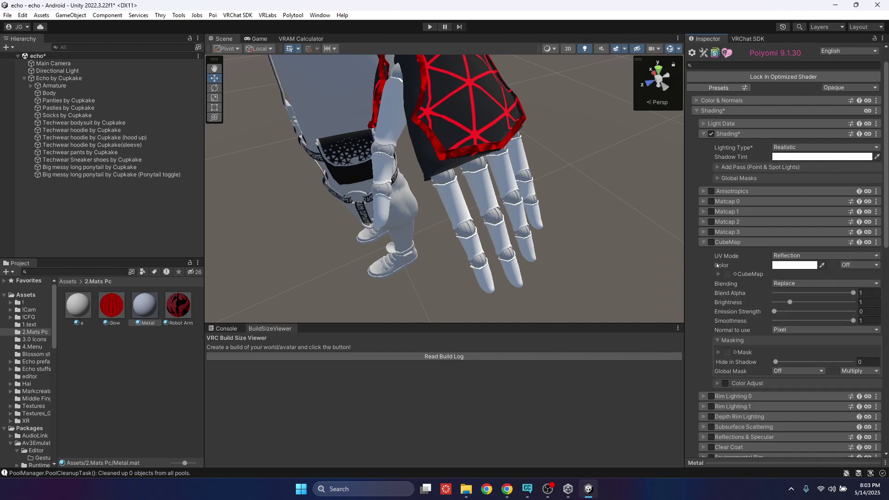
pyautogui.click(703, 202)
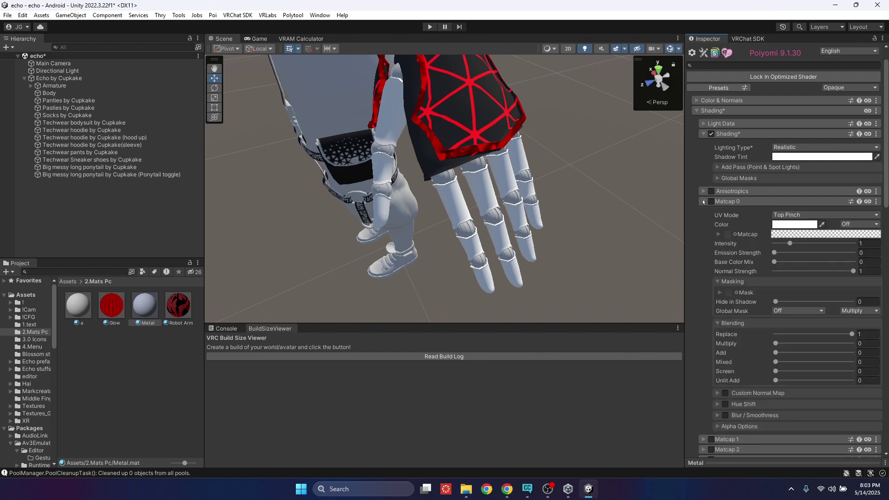
pyautogui.click(703, 202)
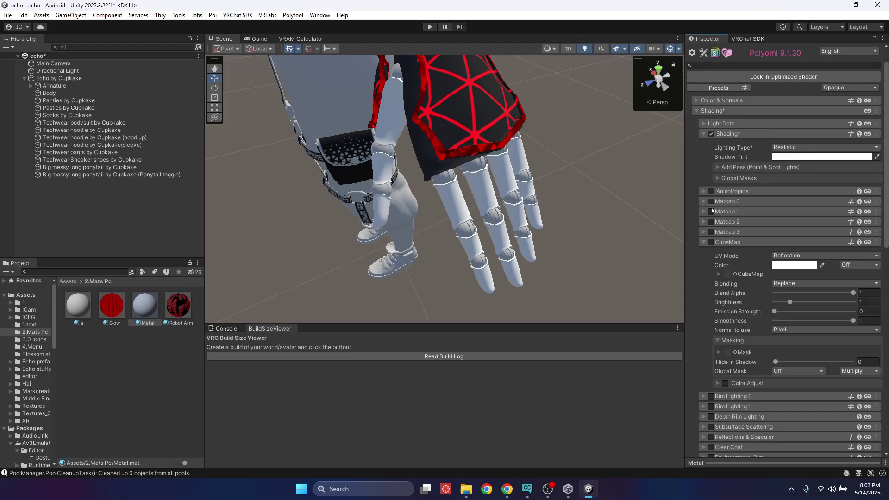
pyautogui.click(704, 243)
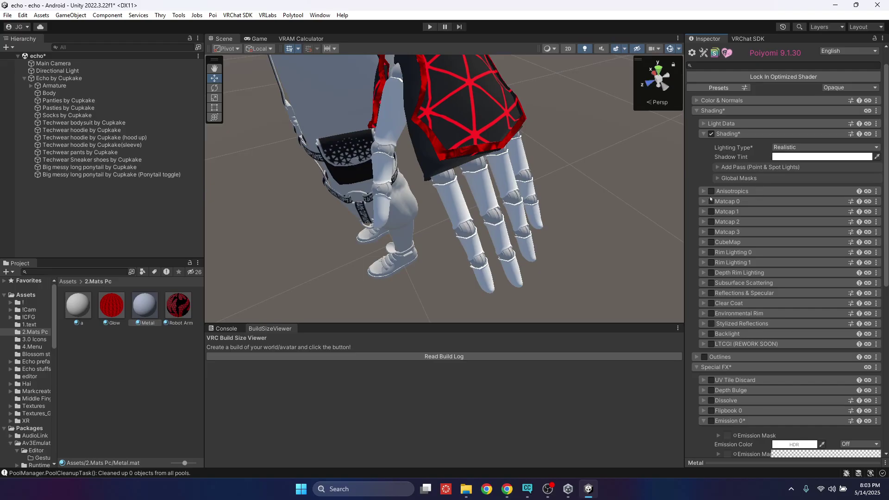
# - Enable Reflections & Specular on the Metal material and set its base Color & Alpha to black
pyautogui.click(711, 294)
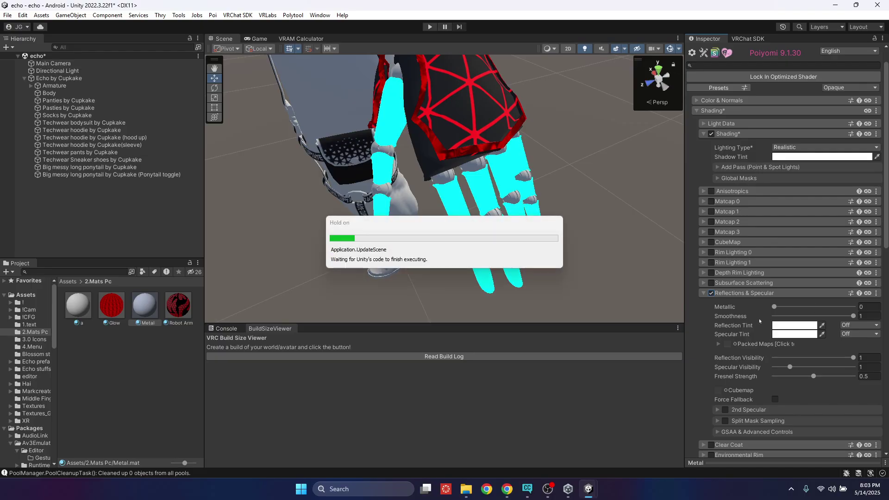
pyautogui.click(703, 100)
pyautogui.click(808, 114)
pyautogui.moveTo(824, 179); pyautogui.dragTo(807, 209)
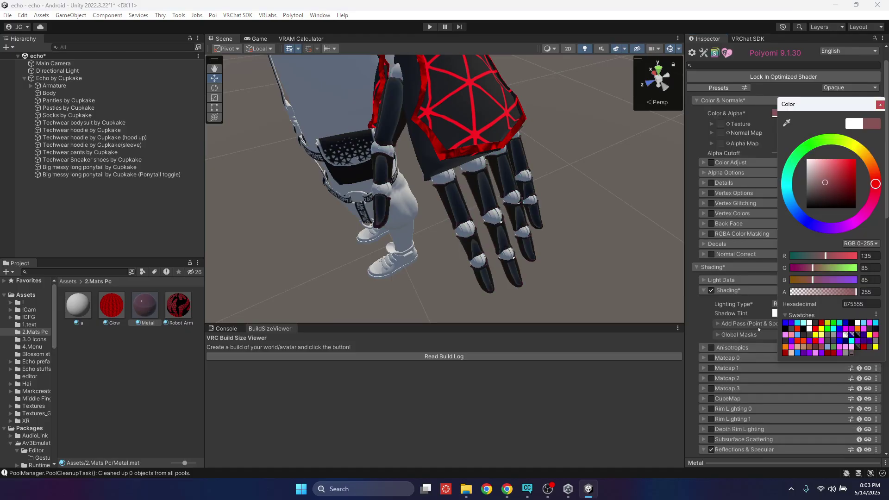
pyautogui.click(880, 104)
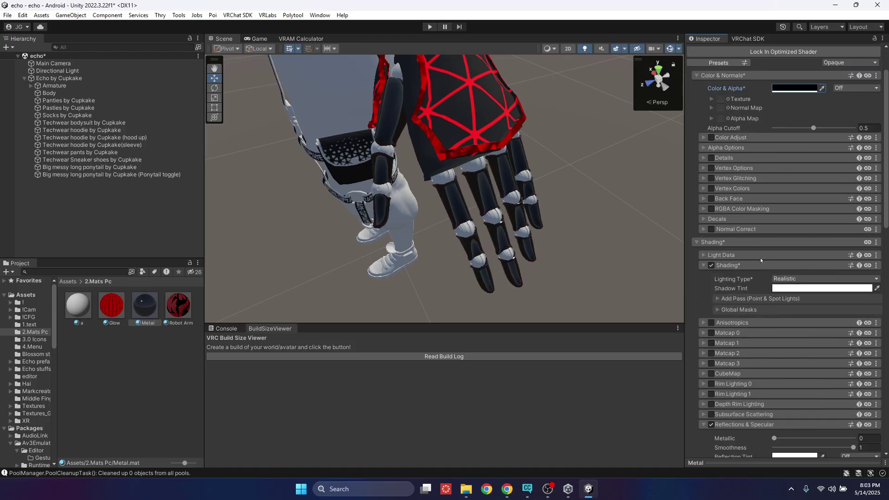
# - Try a Metallic value of 1 in the Metal material's Reflections & Specular settings
pyautogui.scroll(-6, 788, 231)
pyautogui.keyDown('alt'); pyautogui.moveTo(444, 199); pyautogui.dragTo(519, 202); pyautogui.keyUp('alt')
pyautogui.moveTo(519, 203); pyautogui.dragTo(501, 236, button='right')
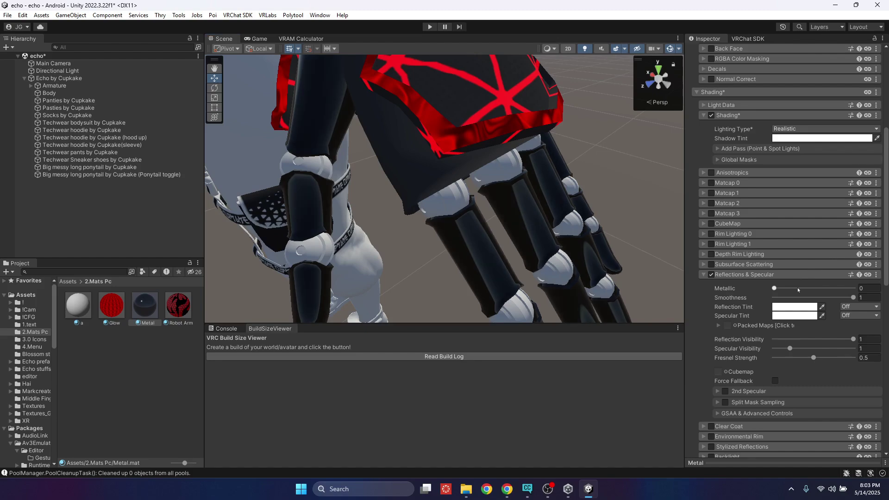
pyautogui.moveTo(798, 289); pyautogui.dragTo(740, 286)
pyautogui.moveTo(795, 288); pyautogui.dragTo(798, 289)
pyautogui.click(863, 288)
pyautogui.write('1')
pyautogui.press('Return')
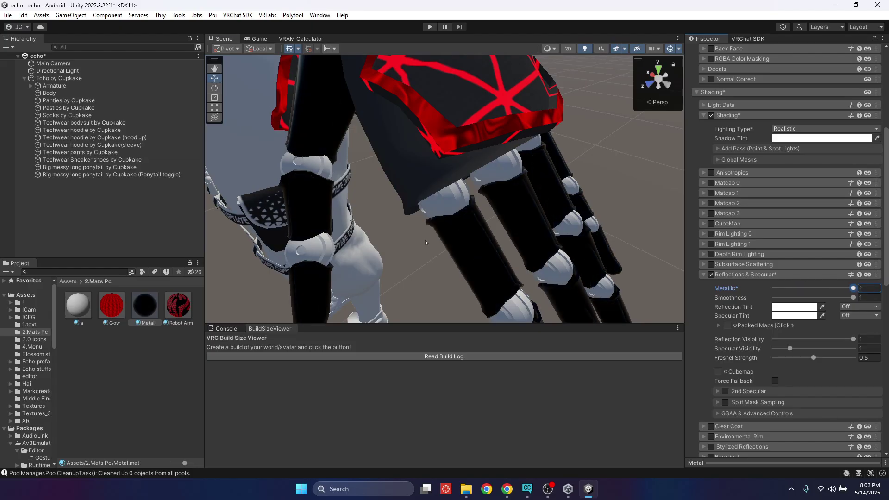
# - Set the Metal material's Metallic value to 0.75 while viewing the robot fingers from another angle
pyautogui.moveTo(426, 242); pyautogui.dragTo(490, 199, button='right')
pyautogui.click(868, 288)
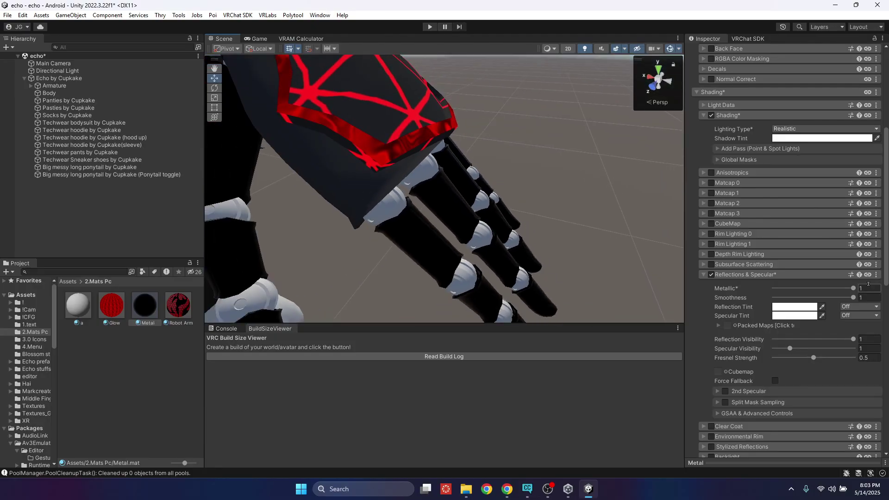
pyautogui.write('0.75')
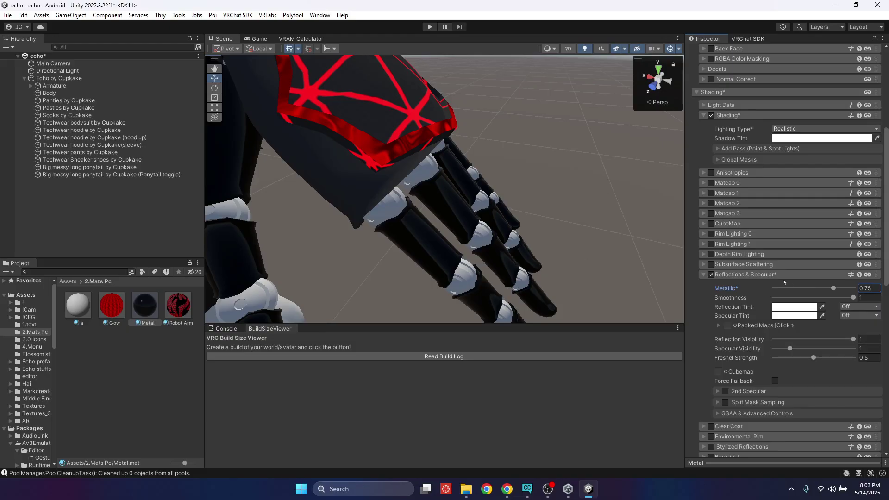
# - Try out the Metal material's Smoothness, Reflection Visibility and Specular Visibility, undoing the last specular change
pyautogui.moveTo(853, 298); pyautogui.dragTo(873, 303)
pyautogui.moveTo(427, 207); pyautogui.dragTo(542, 249, button='right')
pyautogui.press('w')
pyautogui.press('s')
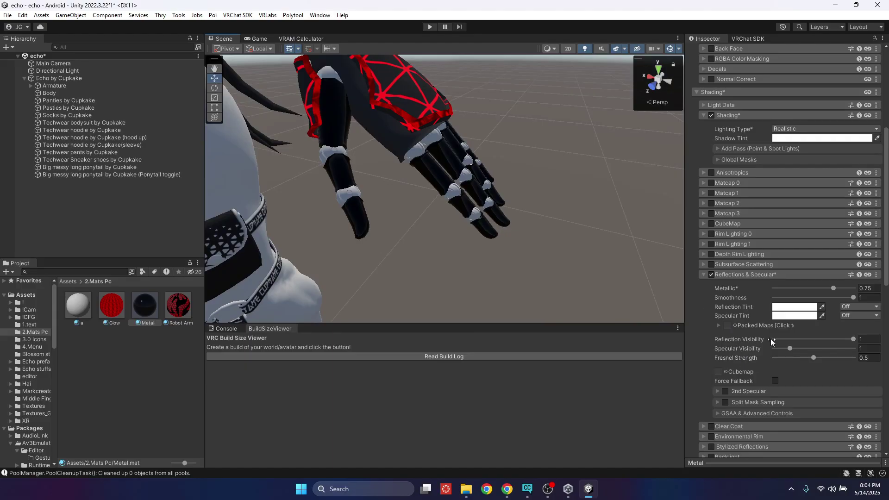
pyautogui.click(820, 336)
pyautogui.moveTo(829, 339); pyautogui.dragTo(886, 341)
pyautogui.moveTo(767, 352); pyautogui.dragTo(751, 346)
pyautogui.hotkey('ctrl', 'z')
pyautogui.scroll(8, 482, 158)
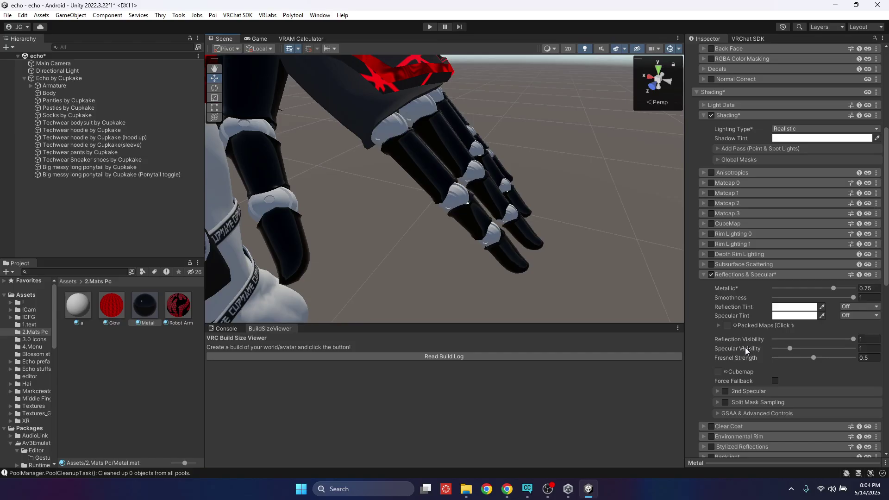
# - Examine the Metal material's Packed Maps options and inspect the reflective fingers of the robot hand from near and far
pyautogui.click(720, 326)
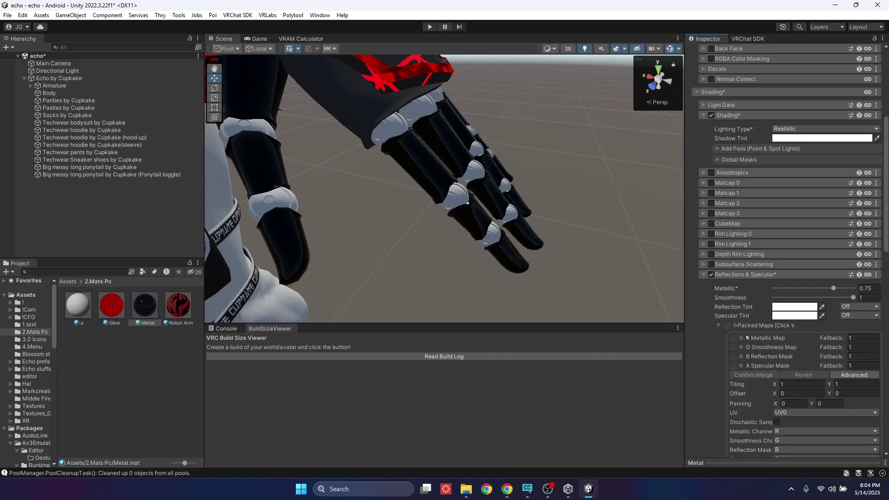
pyautogui.click(719, 326)
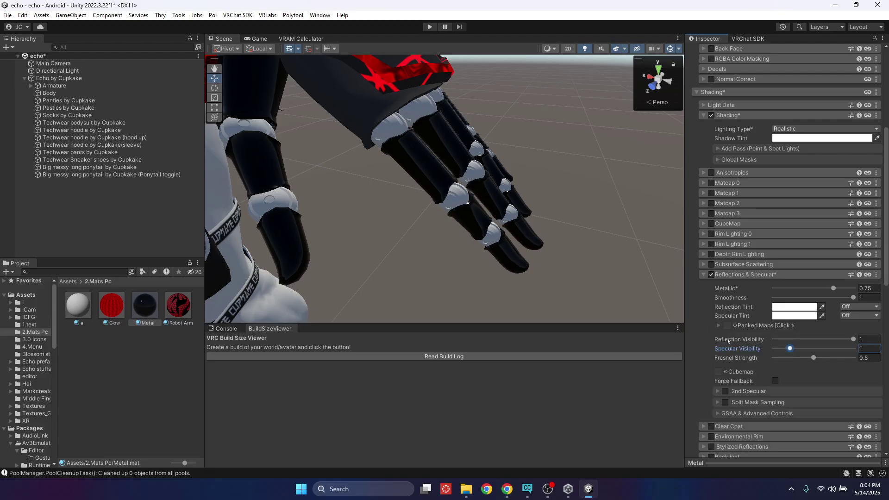
pyautogui.scroll(-10, 512, 250)
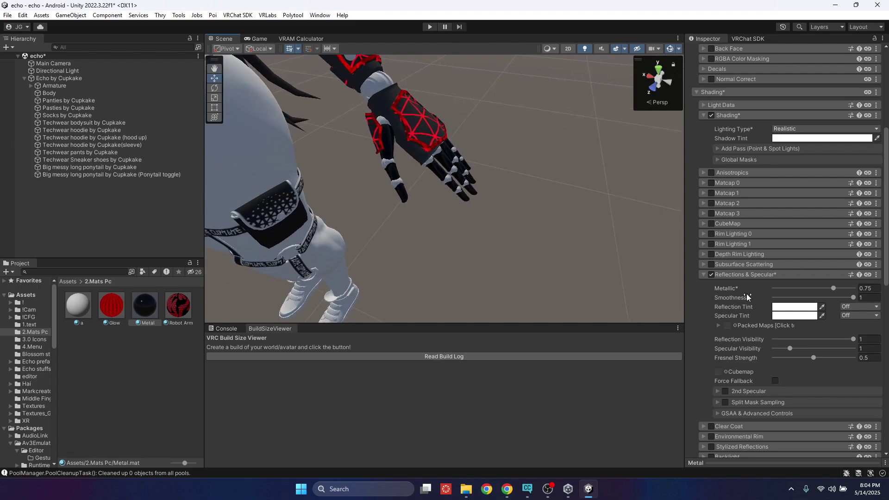
pyautogui.press('w')
pyautogui.moveTo(532, 233); pyautogui.dragTo(532, 232, button='right')
pyautogui.press('w')
pyautogui.moveTo(508, 266); pyautogui.dragTo(502, 248, button='right')
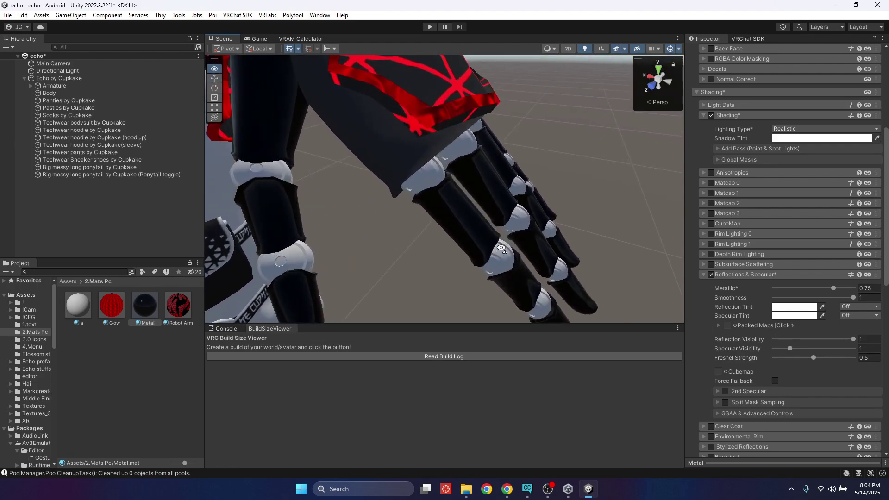
pyautogui.scroll(-6, 502, 248)
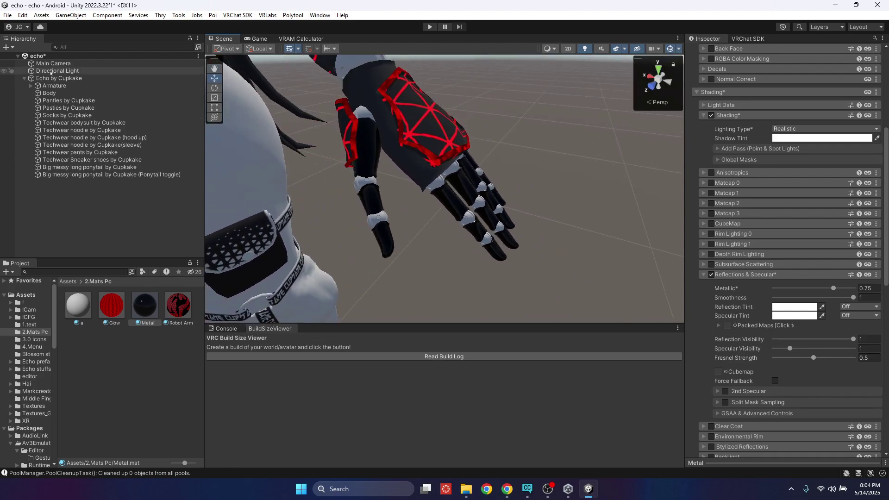
# - Locate the blush material that Element 8 of the Body mesh uses in the project files
pyautogui.click(49, 93)
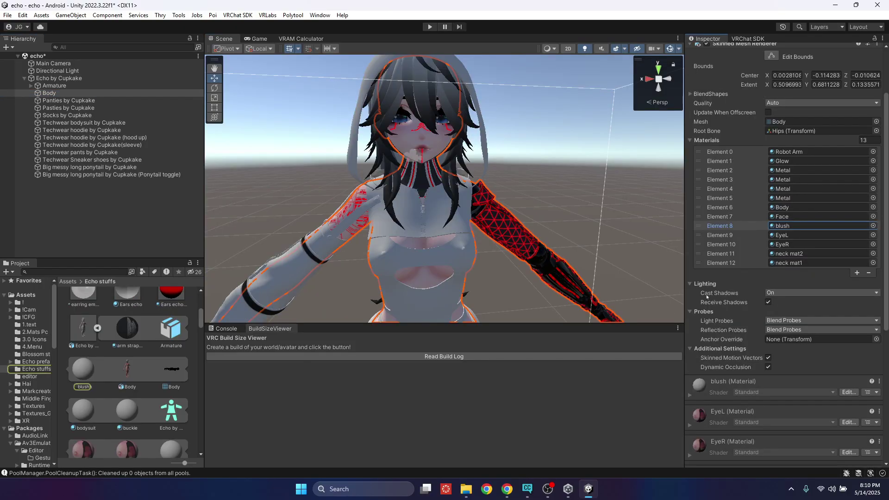
pyautogui.click(787, 225)
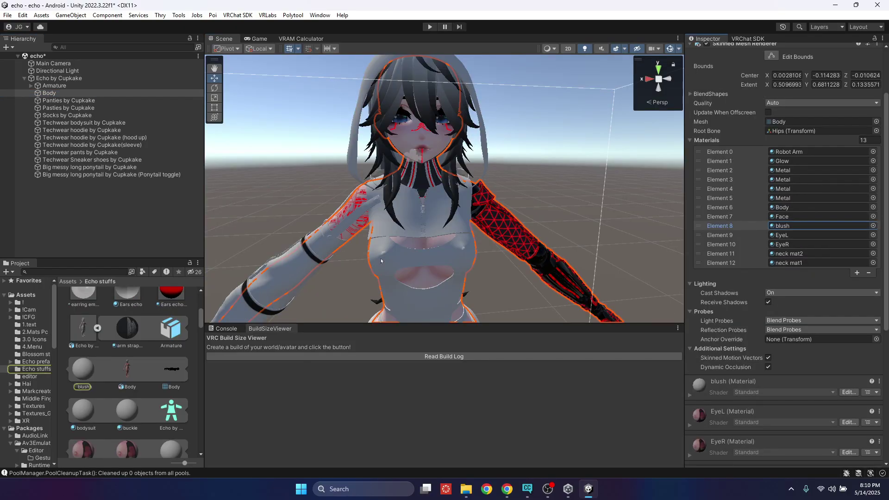
pyautogui.click(98, 328)
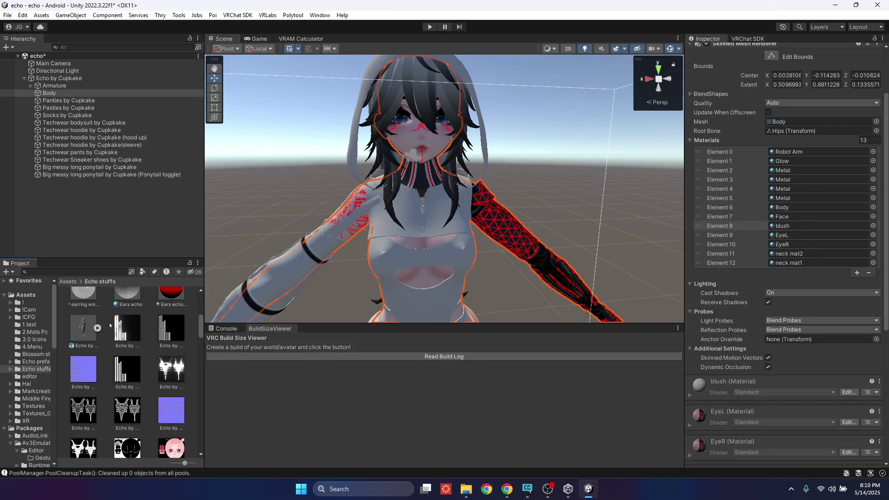
pyautogui.click(782, 226)
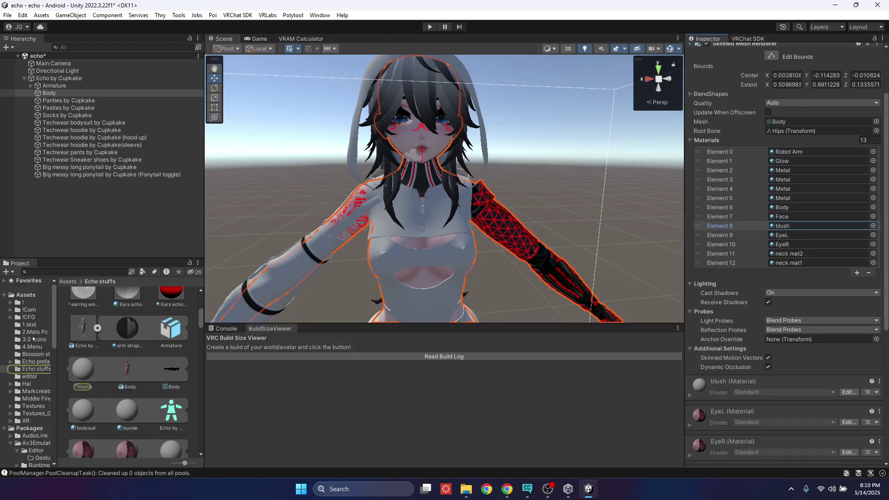
# - Check the Face material in 2.Mats Pc and view its Face texture from the 1.text folder in Paint.NET
pyautogui.click(34, 332)
pyautogui.click(146, 306)
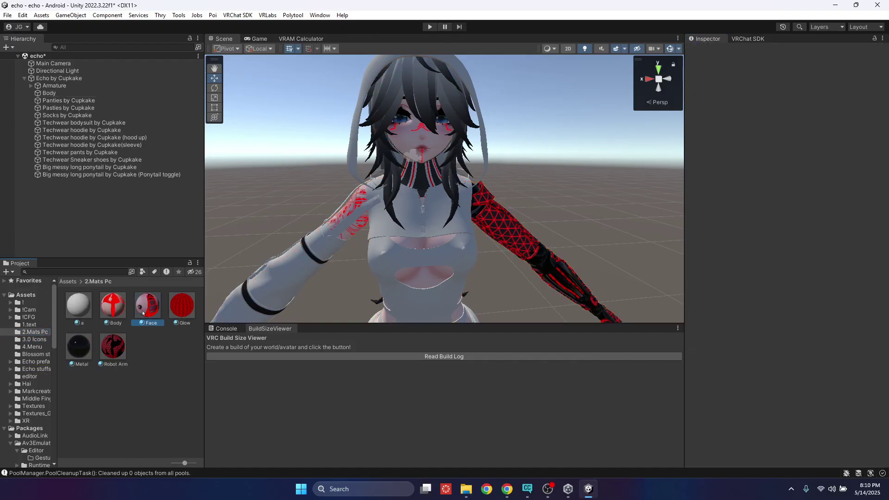
pyautogui.click(44, 326)
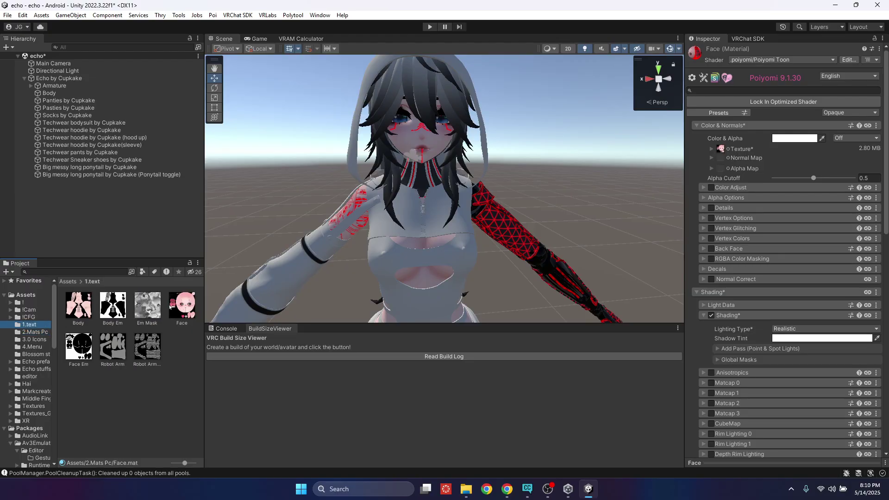
pyautogui.click(171, 306)
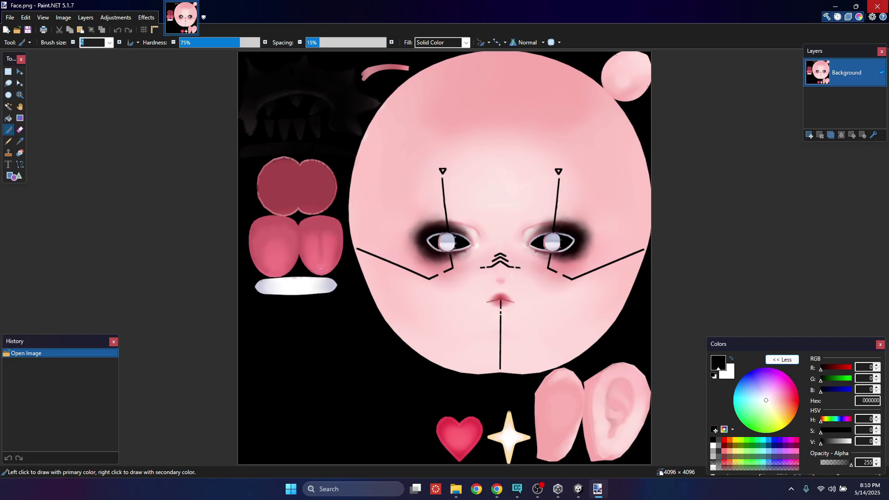
pyautogui.hotkey('alt', 'F4')
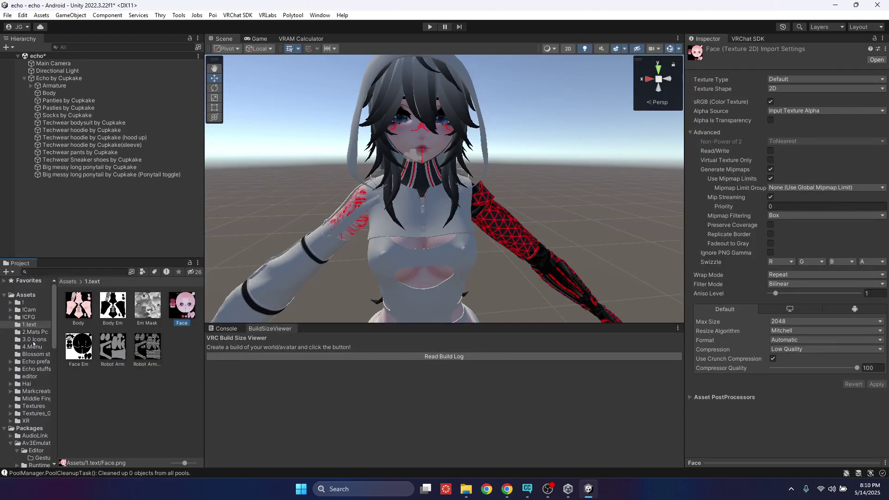
# - Duplicate the material a in the 2.Mats Pc folder and name the copy Inv
pyautogui.click(33, 332)
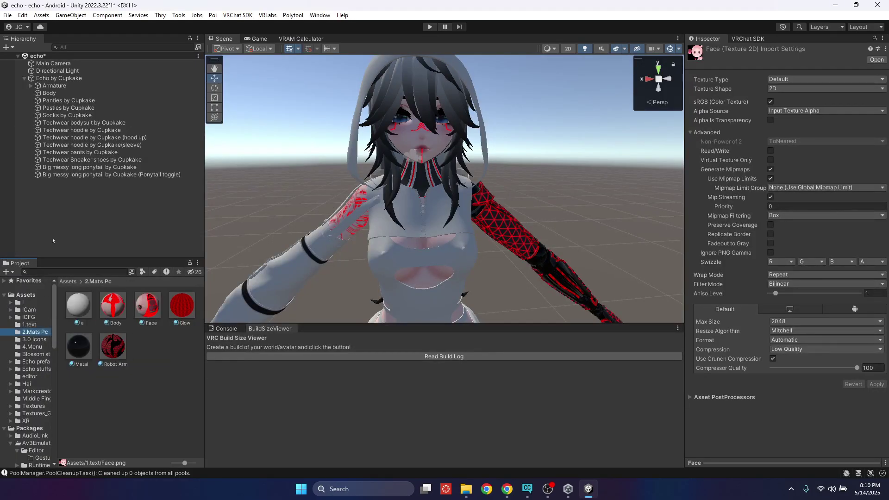
pyautogui.click(55, 86)
pyautogui.click(49, 93)
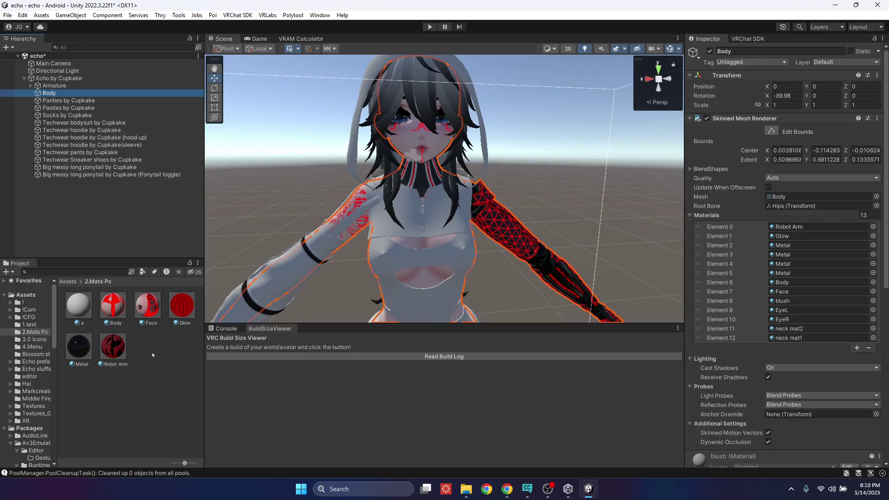
pyautogui.click(77, 308)
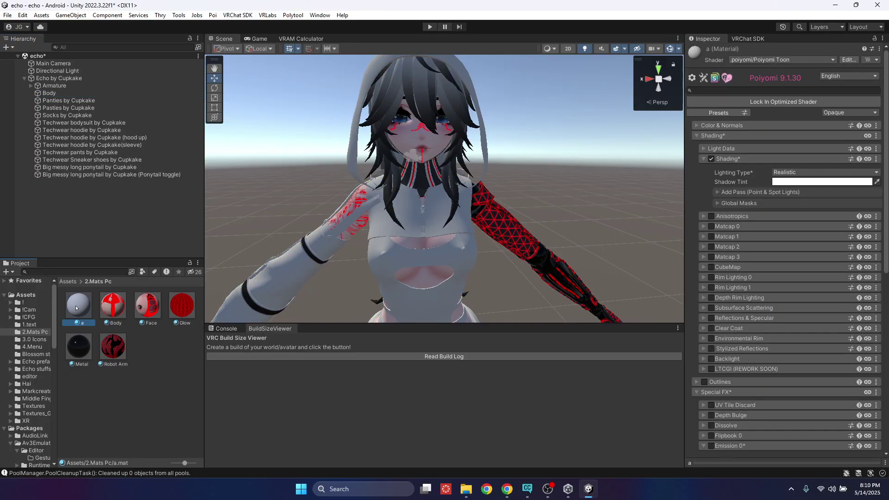
pyautogui.hotkey('ctrl', 'd')
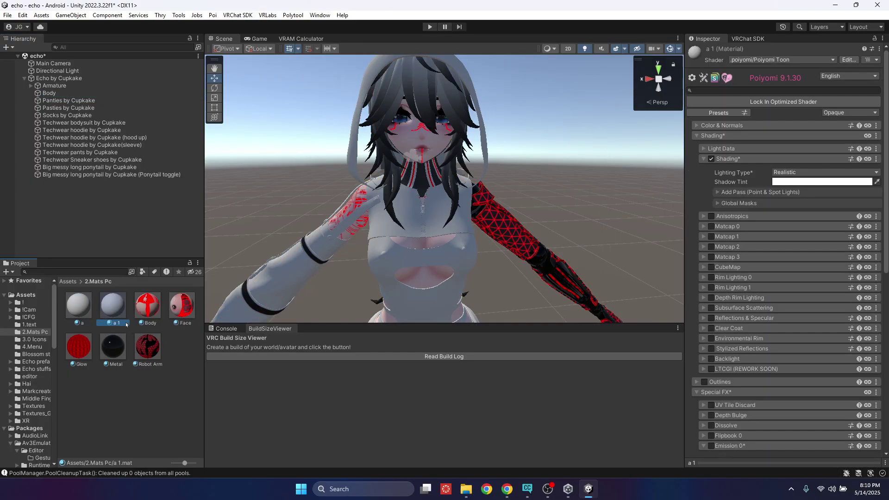
pyautogui.click(125, 323)
pyautogui.press('Return')
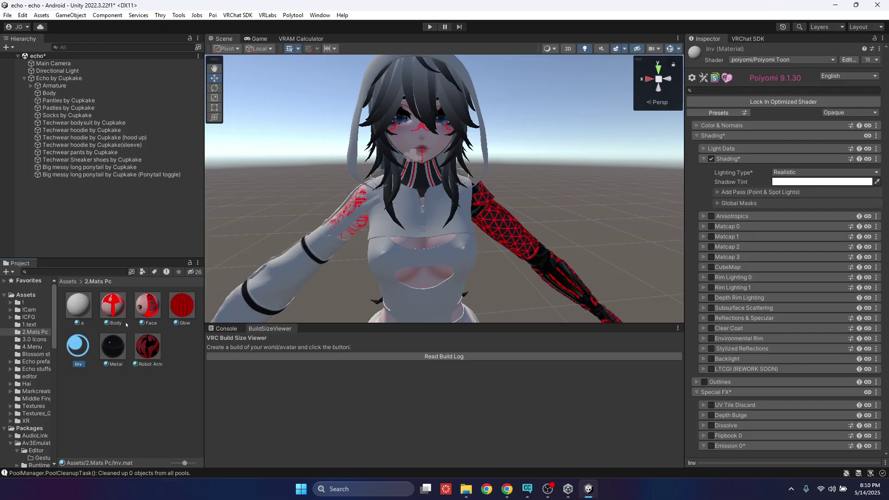
# - Switch the Inv material's shader to VRChat/Mobile/Particles/Multiply
pyautogui.click(765, 60)
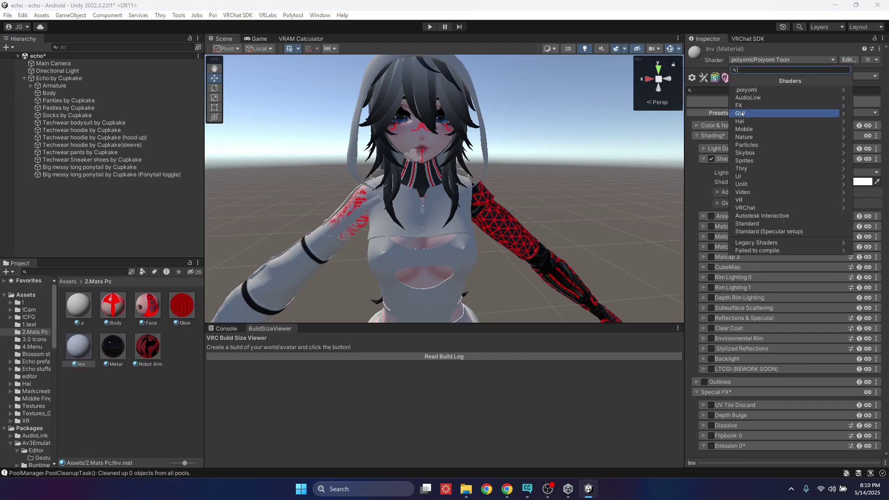
pyautogui.click(747, 208)
pyautogui.click(745, 92)
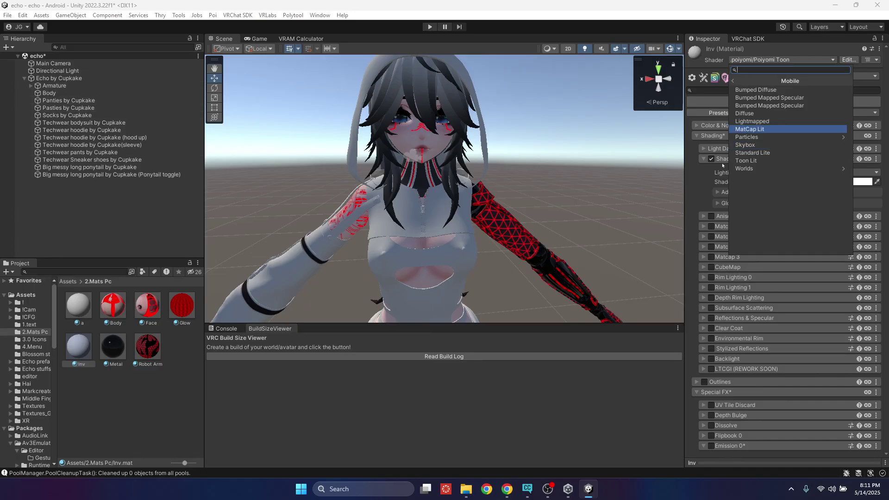
pyautogui.press('Left')
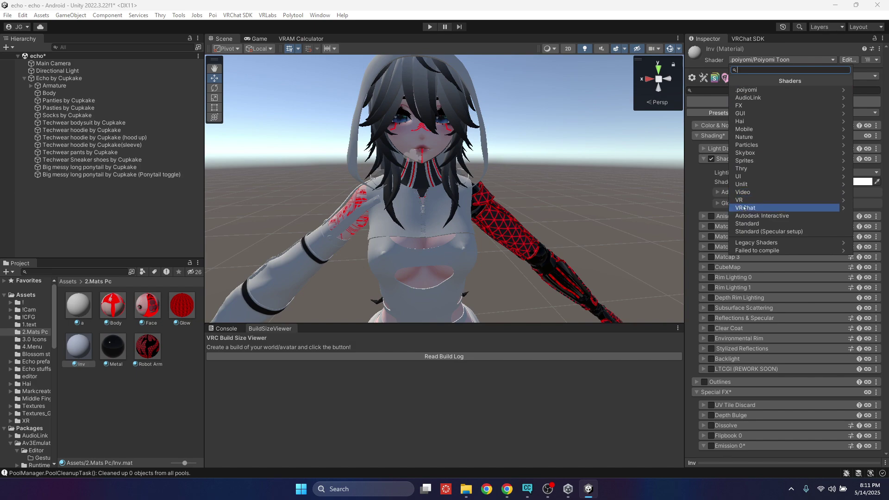
pyautogui.click(745, 208)
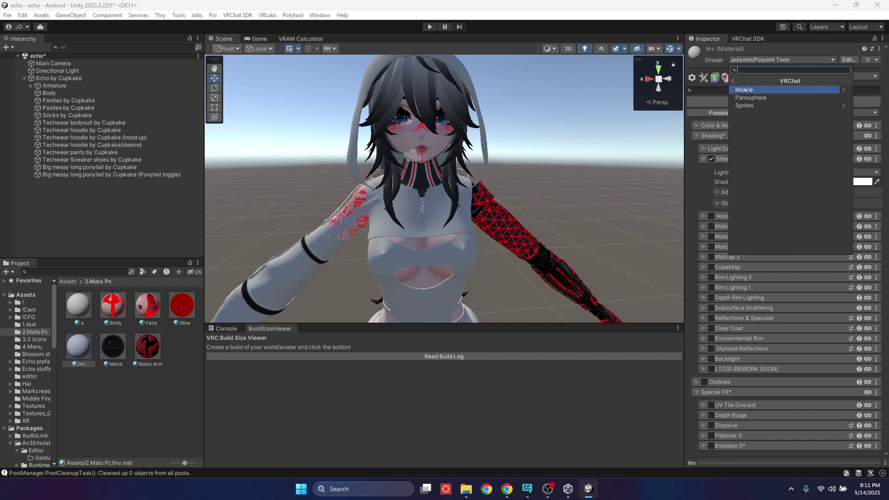
pyautogui.click(746, 90)
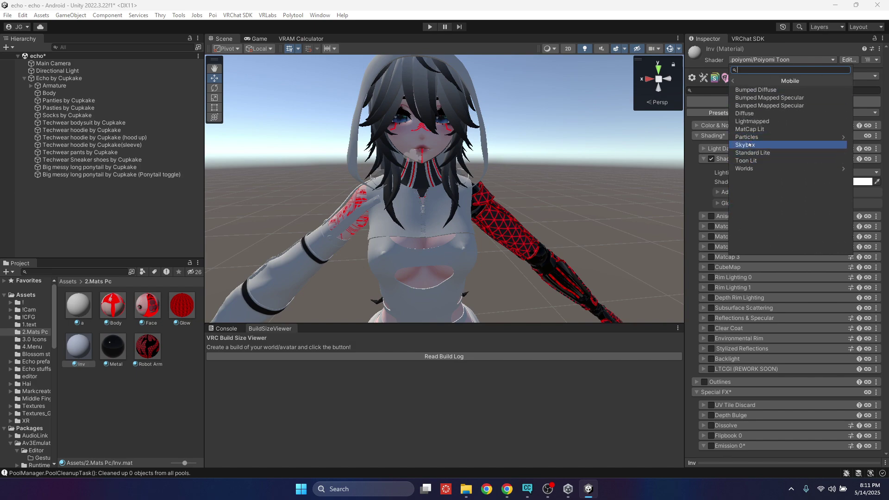
pyautogui.click(747, 137)
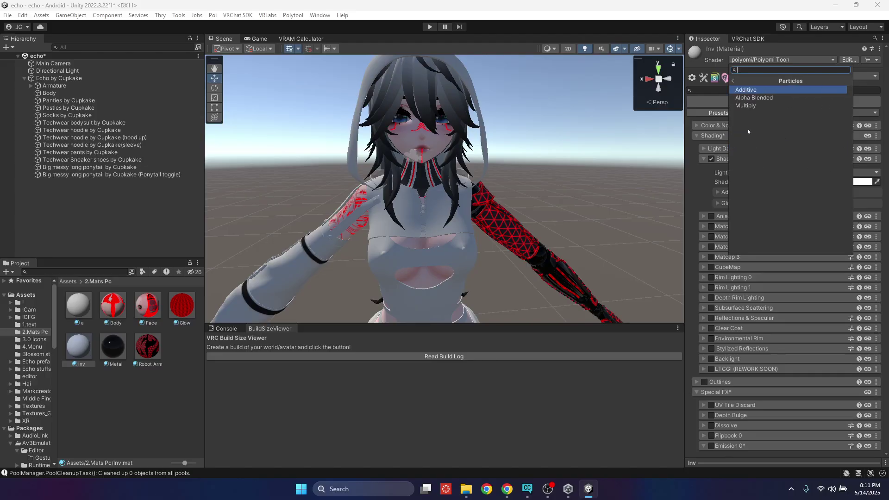
pyautogui.click(755, 105)
# - Set the Body mesh's blush blendshape to 100 and examine the blush planes on the cheeks
pyautogui.click(81, 343)
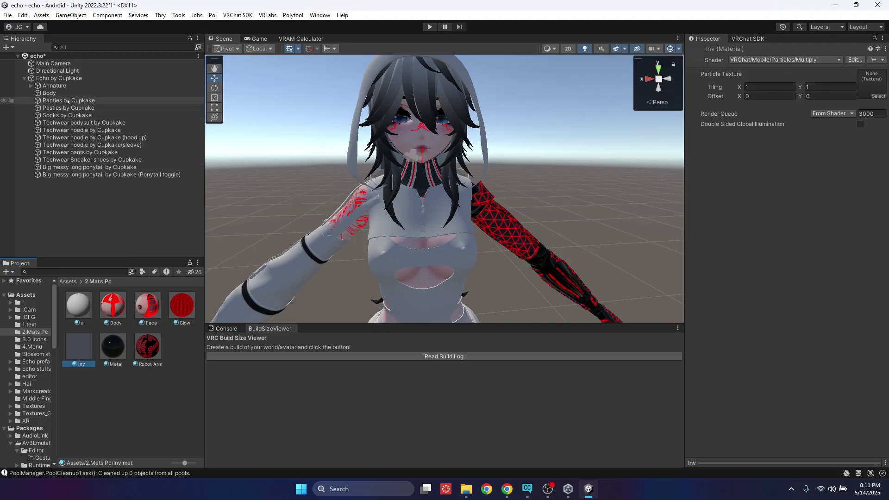
pyautogui.click(50, 93)
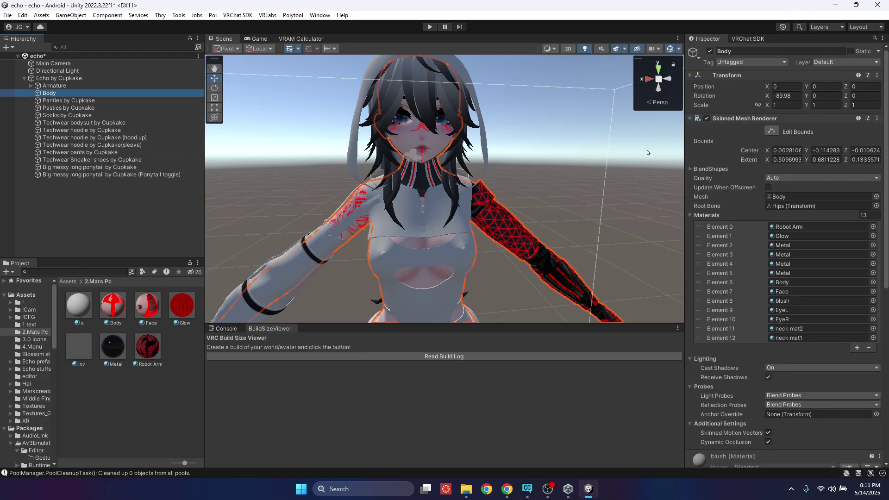
pyautogui.click(691, 168)
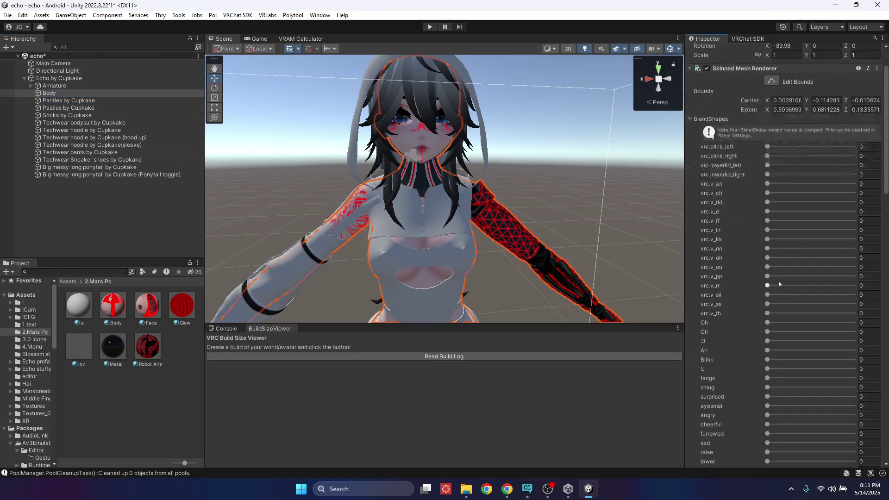
pyautogui.scroll(-10, 741, 223)
pyautogui.scroll(-10, 741, 224)
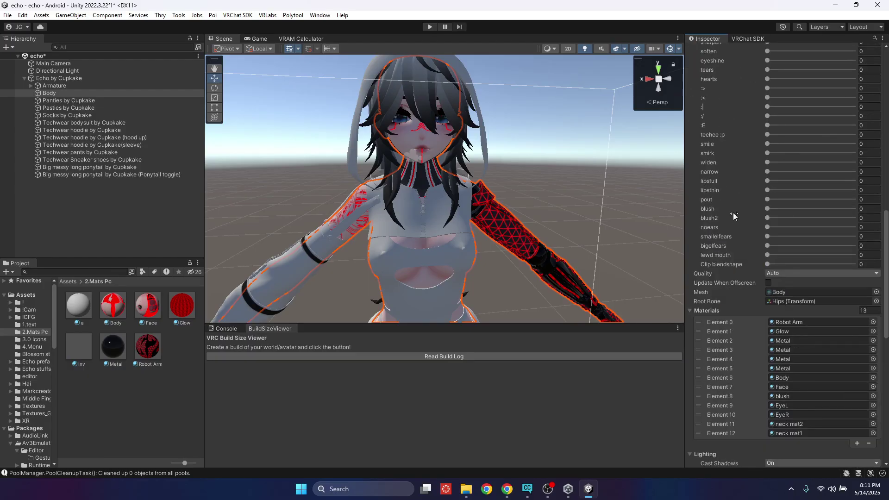
pyautogui.moveTo(771, 209); pyautogui.dragTo(854, 208)
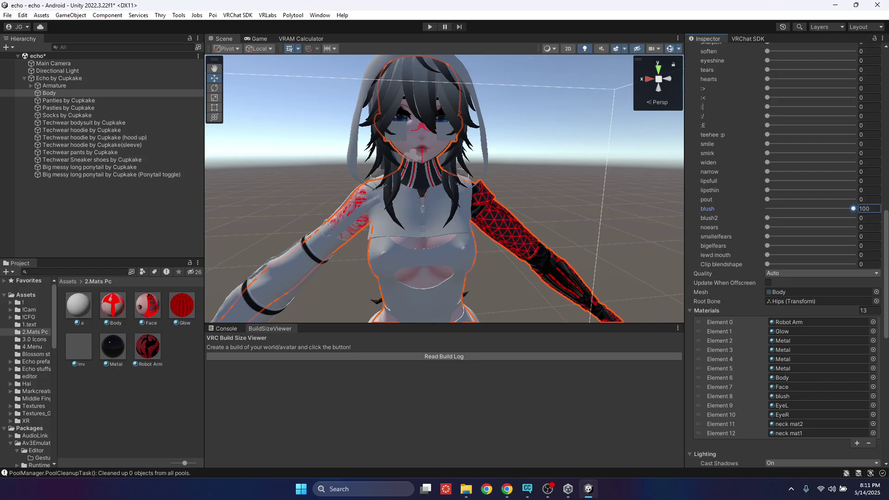
pyautogui.moveTo(298, 208); pyautogui.dragTo(352, 168, button='right')
pyautogui.scroll(10, 352, 168)
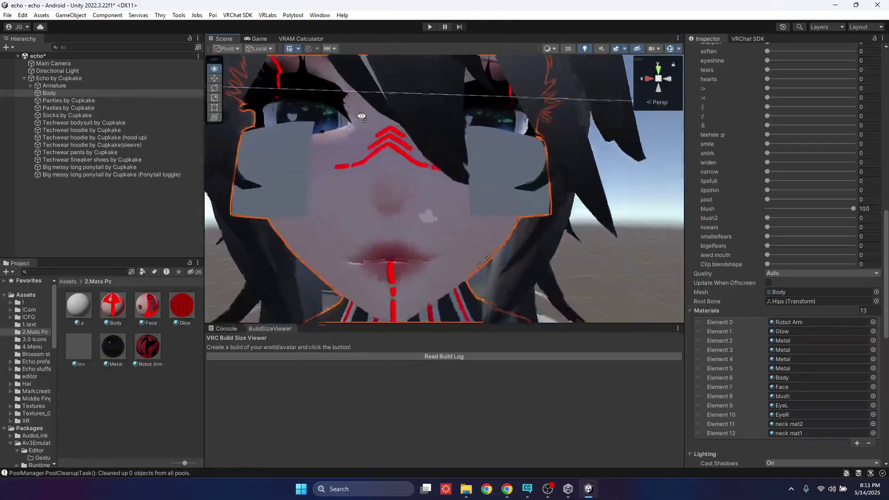
pyautogui.scroll(-5, 353, 167)
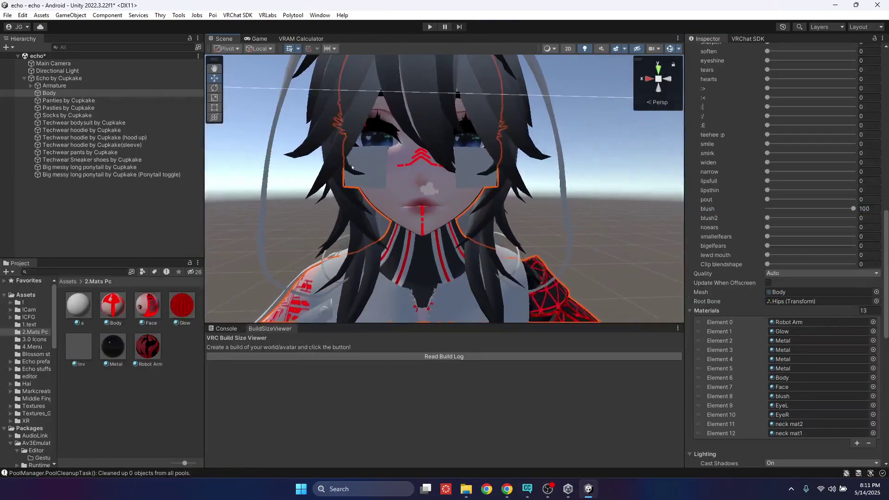
# - Assign the Inv material to Element 8 of the Body mesh in place of blush
pyautogui.click(63, 94)
pyautogui.scroll(-2, 765, 314)
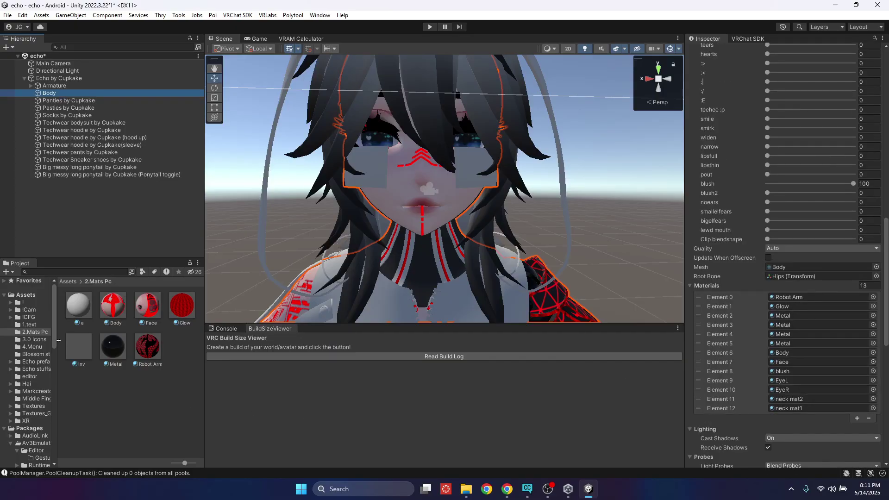
pyautogui.moveTo(77, 349); pyautogui.dragTo(791, 374)
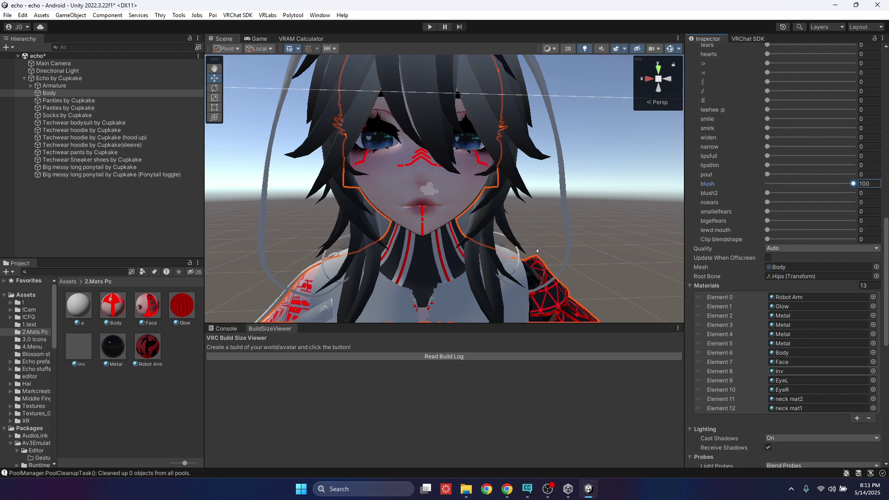
# - Reset the Body mesh's blush blendshape to 0 and check the face up close
pyautogui.moveTo(747, 184); pyautogui.dragTo(601, 187)
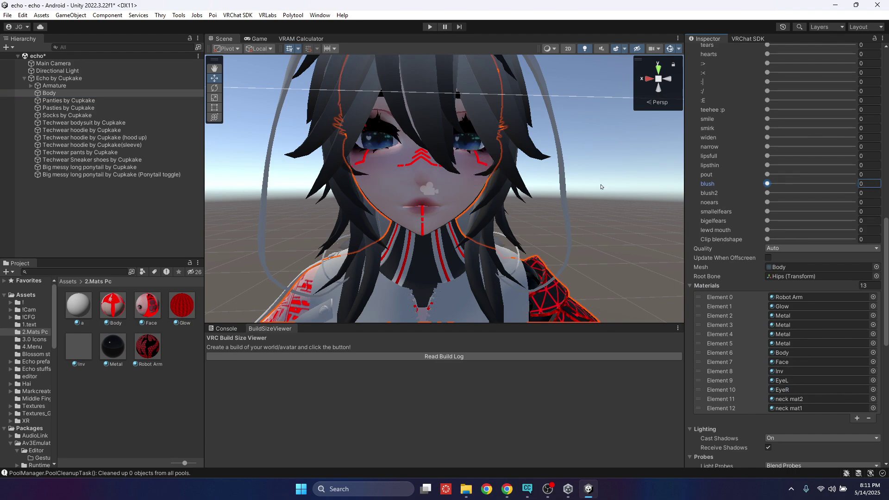
pyautogui.moveTo(601, 187); pyautogui.dragTo(587, 182, button='right')
pyautogui.scroll(8, 587, 181)
pyautogui.scroll(-8, 587, 182)
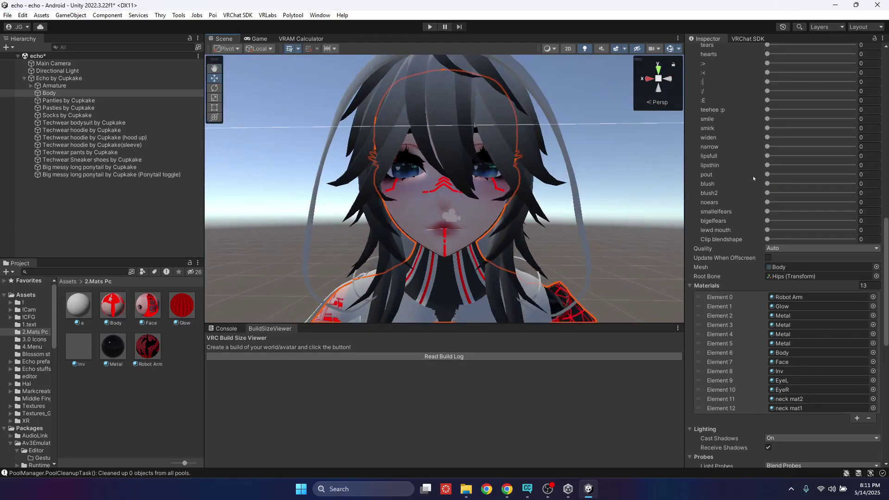
pyautogui.scroll(5, 533, 194)
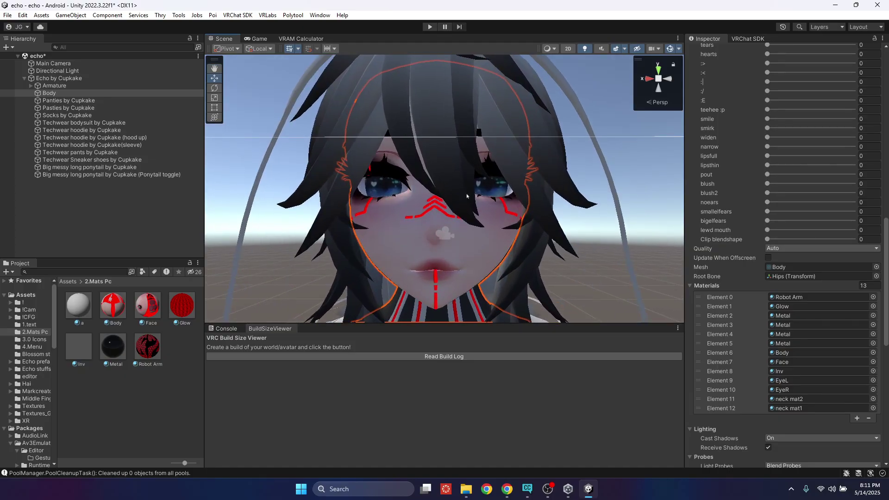
# - Open the rendering mode options of the Face material's Poiyomi shader
pyautogui.click(147, 306)
pyautogui.scroll(15, 789, 150)
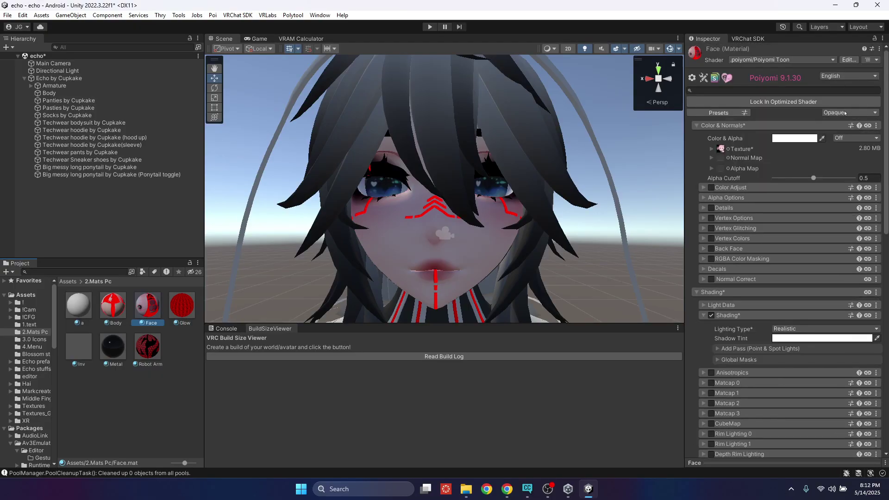
pyautogui.click(846, 112)
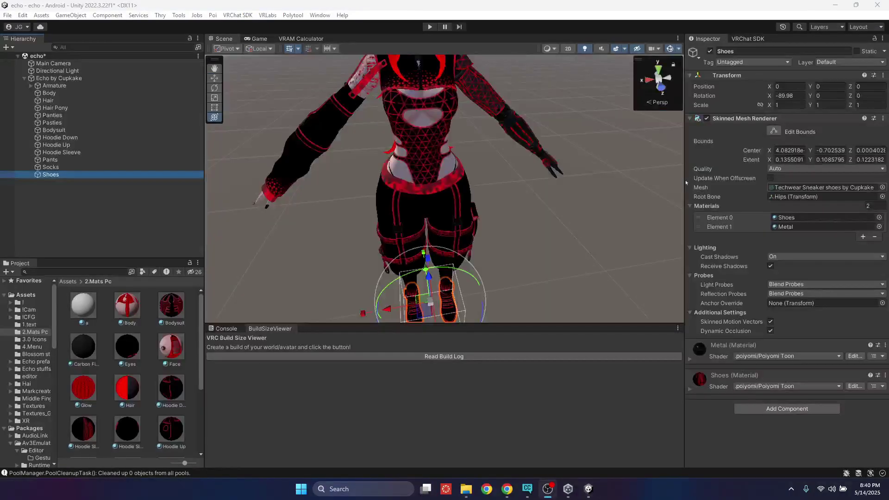
# - Inspect the avatar's retextured outfit, hair and robot arm from several angles
pyautogui.moveTo(467, 243); pyautogui.dragTo(434, 235, button='right')
pyautogui.press('s')
pyautogui.press('w')
pyautogui.moveTo(382, 220); pyautogui.dragTo(460, 194, button='right')
pyautogui.click(463, 108)
pyautogui.click(463, 108)
pyautogui.moveTo(496, 240); pyautogui.dragTo(492, 301, button='right')
pyautogui.click(526, 162)
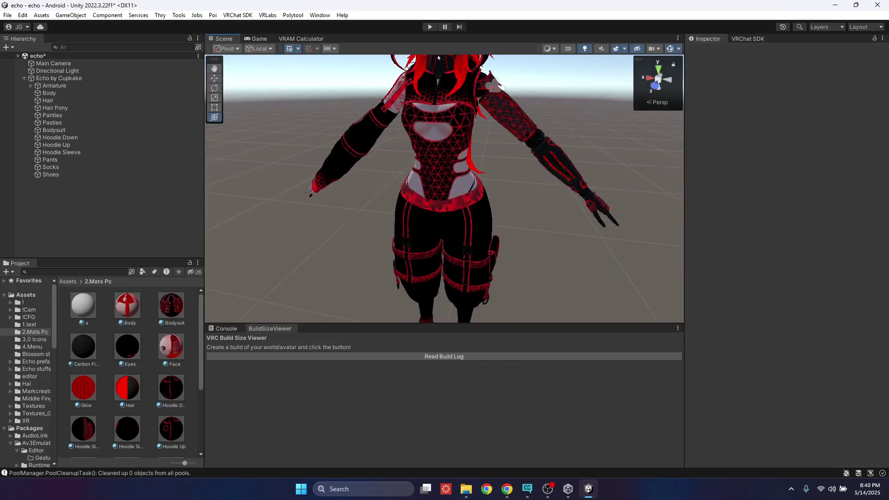
pyautogui.moveTo(429, 200); pyautogui.dragTo(495, 178, button='right')
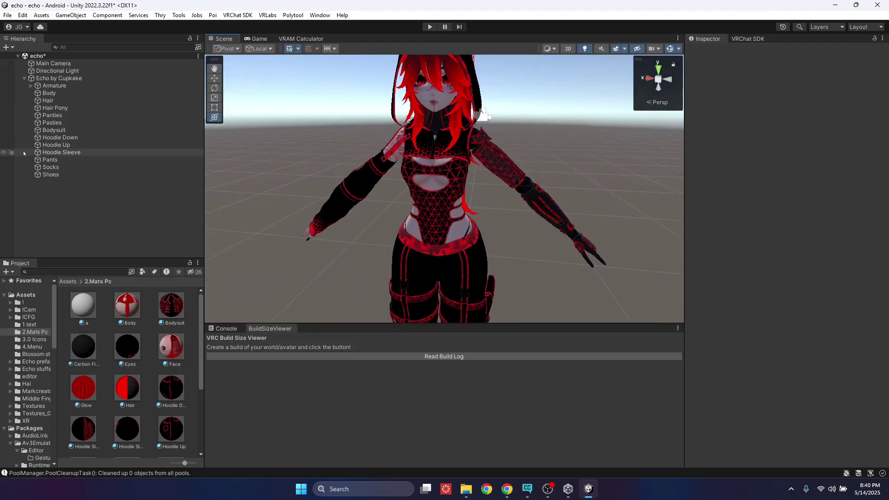
# - Inspect the avatar's raised hood and upper body up close and from different angles
pyautogui.scroll(-3, 463, 157)
pyautogui.moveTo(462, 156); pyautogui.dragTo(490, 174, button='right')
pyautogui.press('w')
pyautogui.press('d')
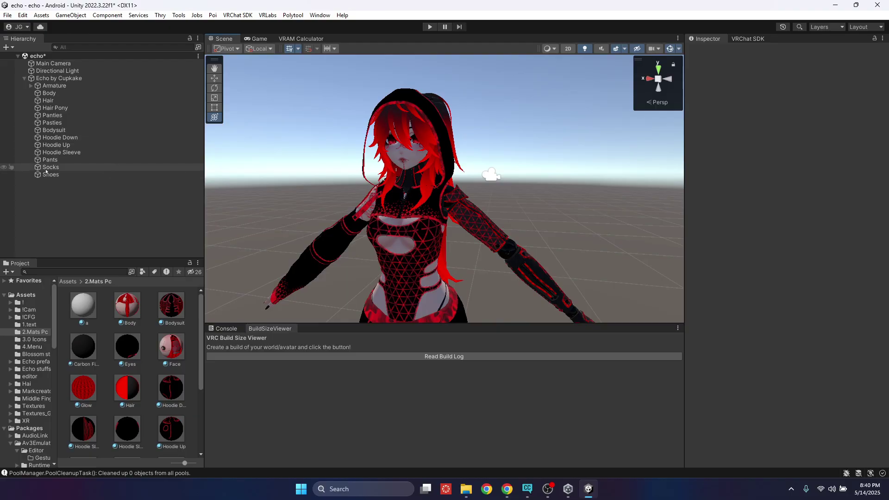
pyautogui.press('w')
pyautogui.moveTo(398, 181); pyautogui.dragTo(361, 196, button='right')
pyautogui.press('s')
pyautogui.press('w')
pyautogui.press('d')
pyautogui.press('a')
# - Deactivate the Hoodie Up object and check the avatar without the raised hood
pyautogui.click(48, 137)
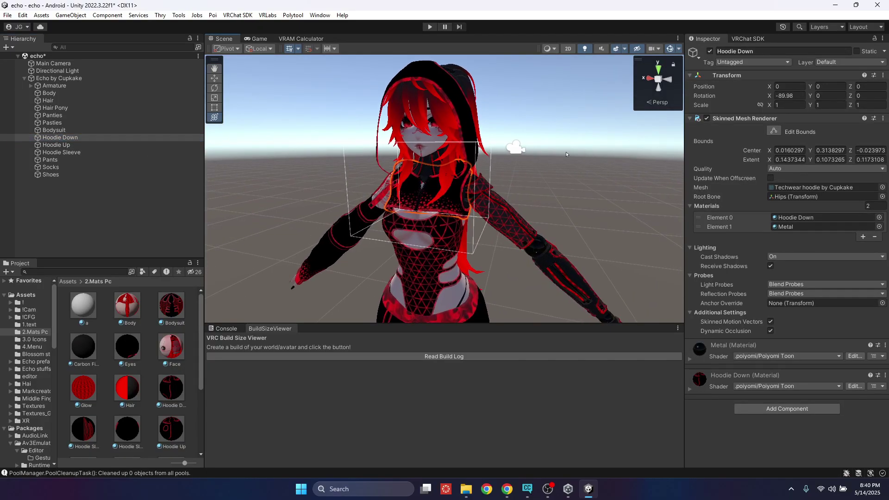
pyautogui.click(552, 139)
pyautogui.press('d')
pyautogui.moveTo(552, 138); pyautogui.dragTo(480, 126, button='right')
pyautogui.press('w')
pyautogui.press('s')
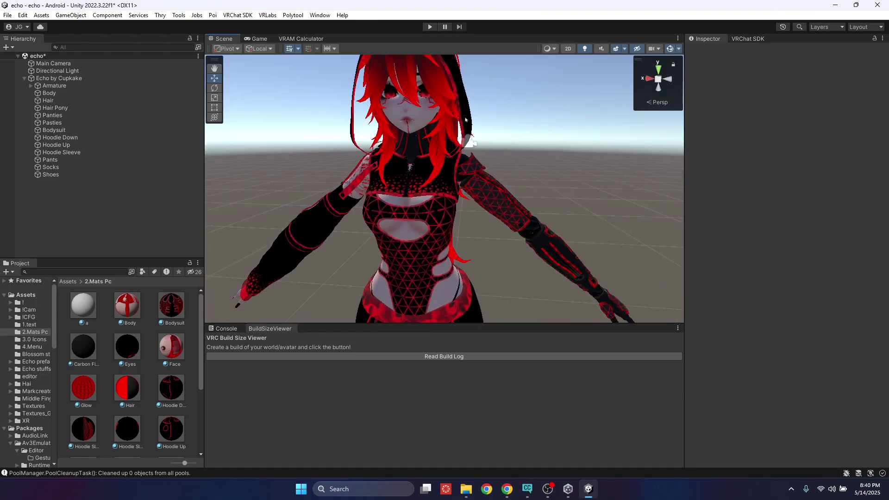
pyautogui.click(466, 120)
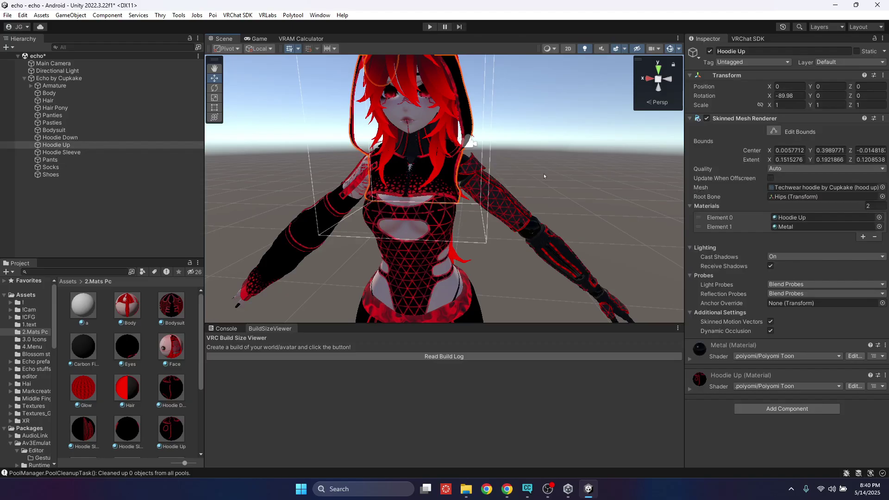
pyautogui.click(711, 51)
pyautogui.moveTo(468, 191); pyautogui.dragTo(418, 209, button='right')
pyautogui.press('s')
pyautogui.press('d')
pyautogui.press('a')
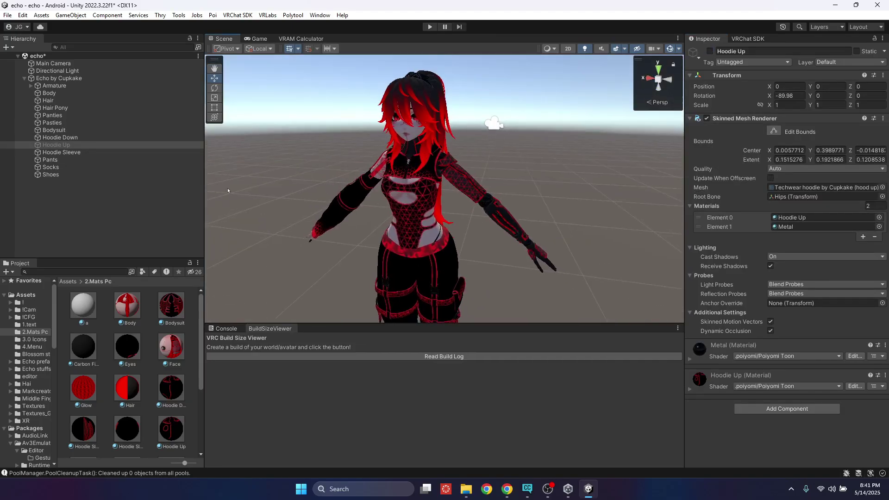
# - Deactivate the Pasties object and check the avatar's outfit from several angles
pyautogui.doubleClick(53, 123)
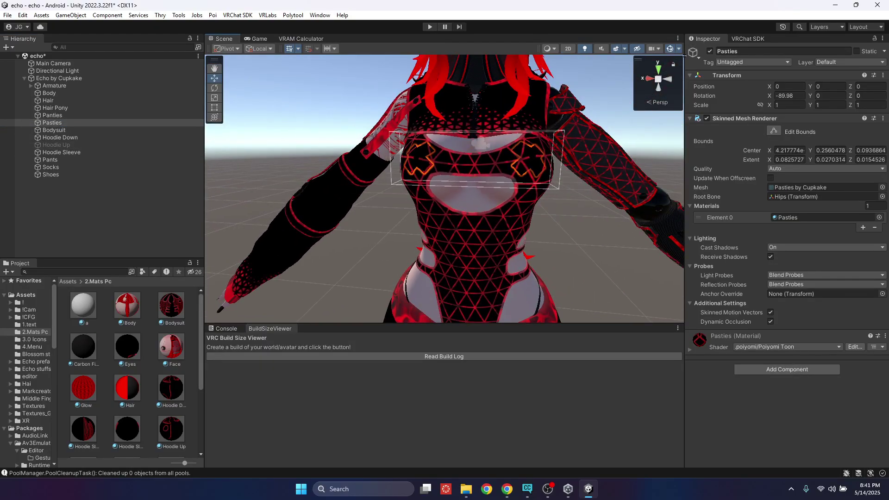
pyautogui.click(710, 51)
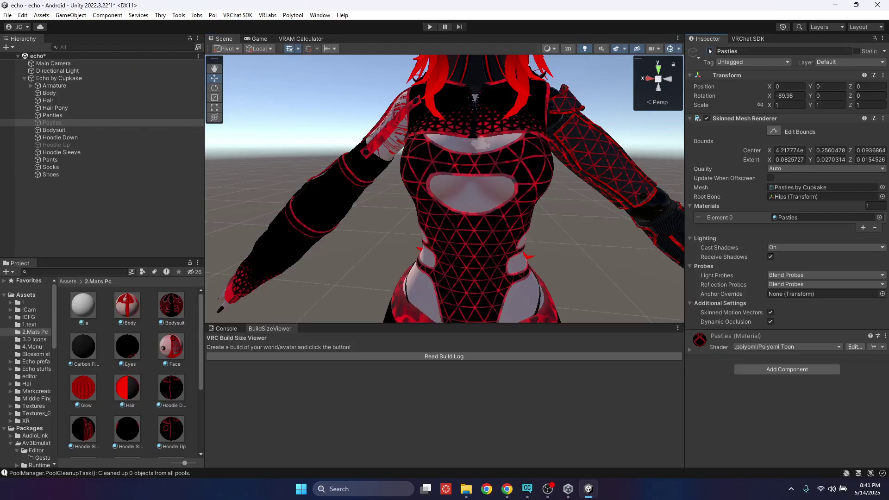
pyautogui.scroll(-5, 585, 118)
pyautogui.keyDown('alt'); pyautogui.moveTo(584, 118); pyautogui.dragTo(503, 135); pyautogui.keyUp('alt')
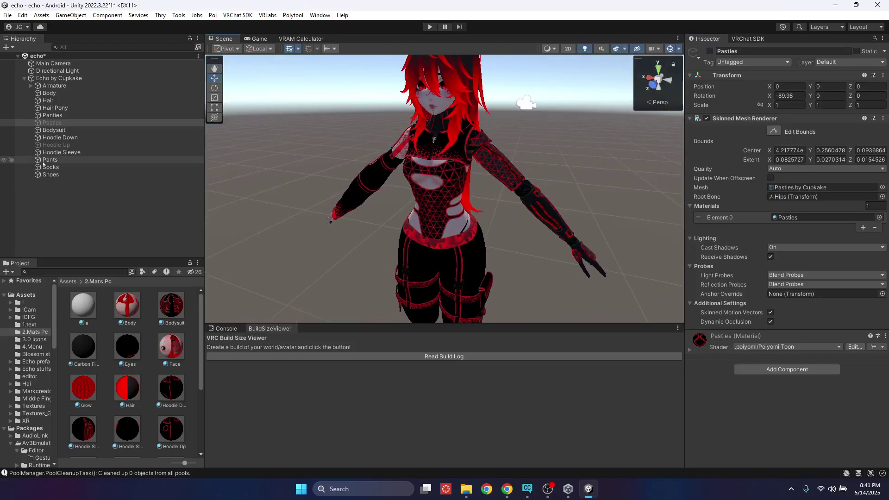
pyautogui.keyDown('alt'); pyautogui.moveTo(510, 222); pyautogui.dragTo(491, 215); pyautogui.keyUp('alt')
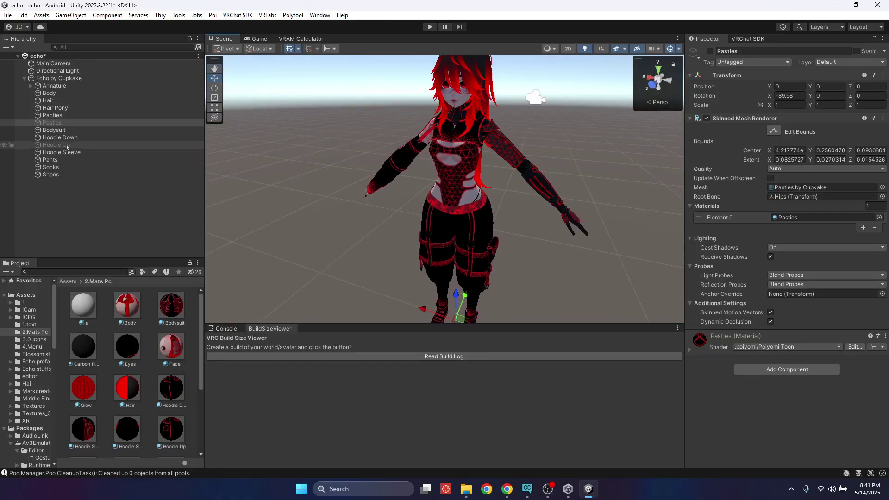
pyautogui.click(70, 218)
pyautogui.moveTo(391, 207); pyautogui.dragTo(411, 195, button='right')
pyautogui.press('w')
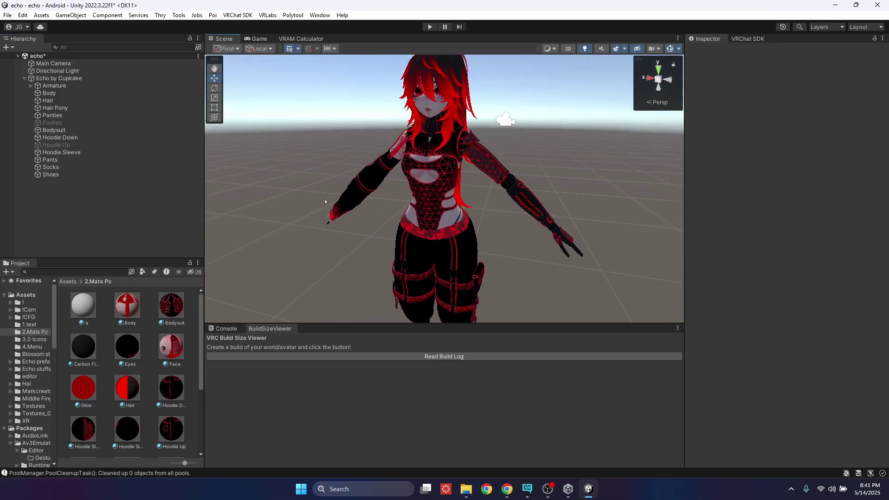
pyautogui.moveTo(324, 202); pyautogui.dragTo(331, 201, button='right')
pyautogui.press('s')
# - Select the avatar's root object and check what the VRChat SDK builder requires for it
pyautogui.click(62, 73)
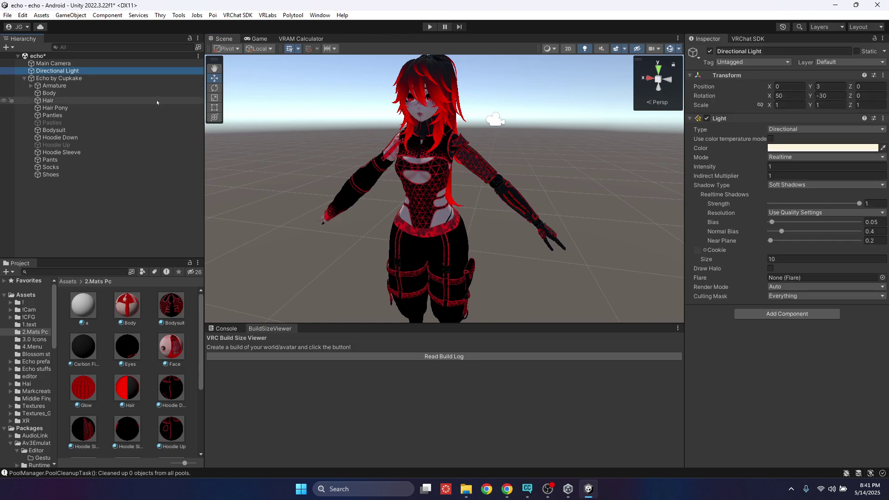
pyautogui.click(73, 80)
pyautogui.moveTo(340, 167); pyautogui.dragTo(343, 166, button='right')
pyautogui.press('a')
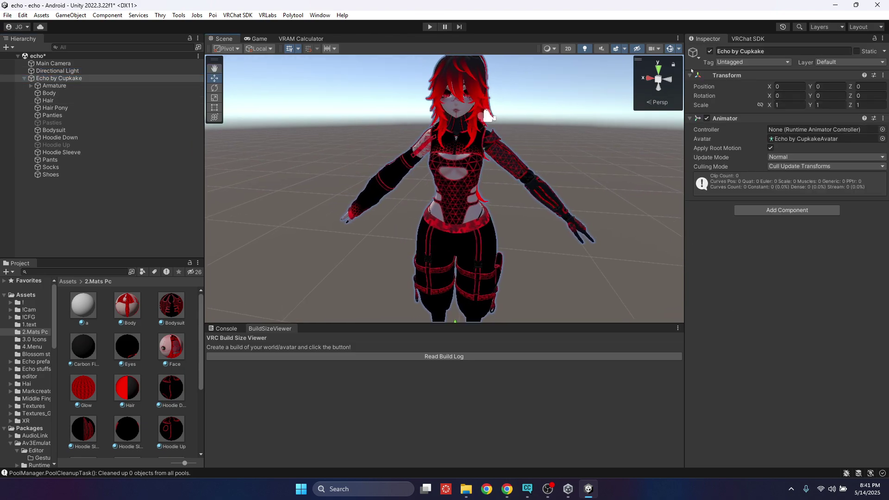
pyautogui.click(737, 40)
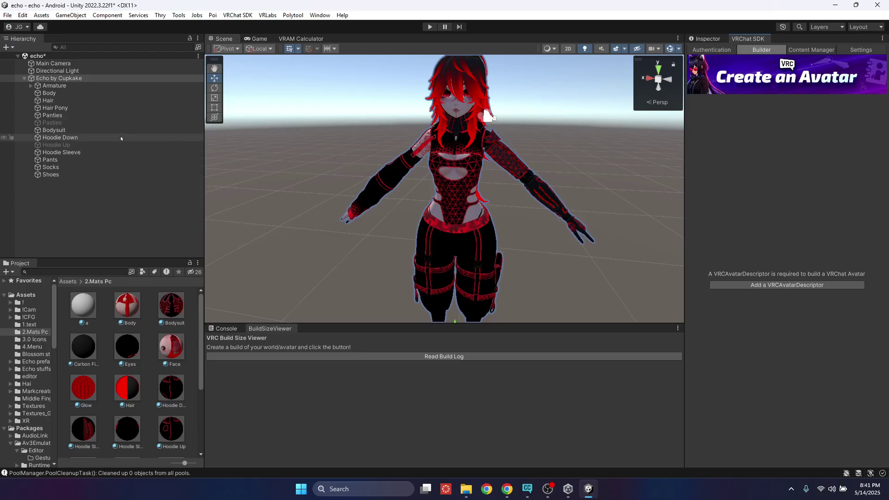
pyautogui.click(715, 41)
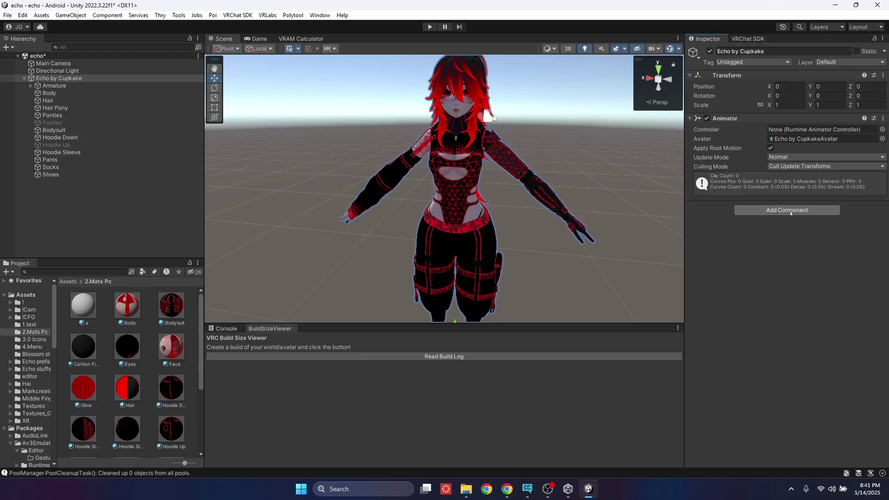
pyautogui.click(746, 39)
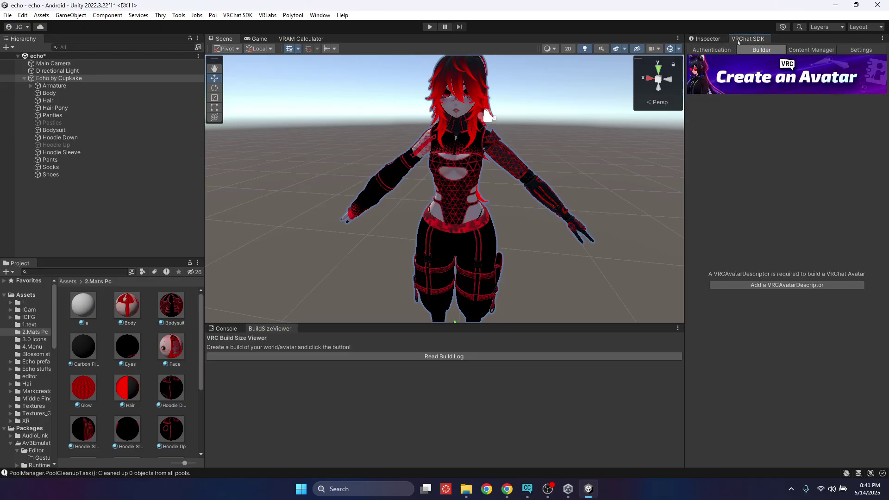
pyautogui.click(709, 39)
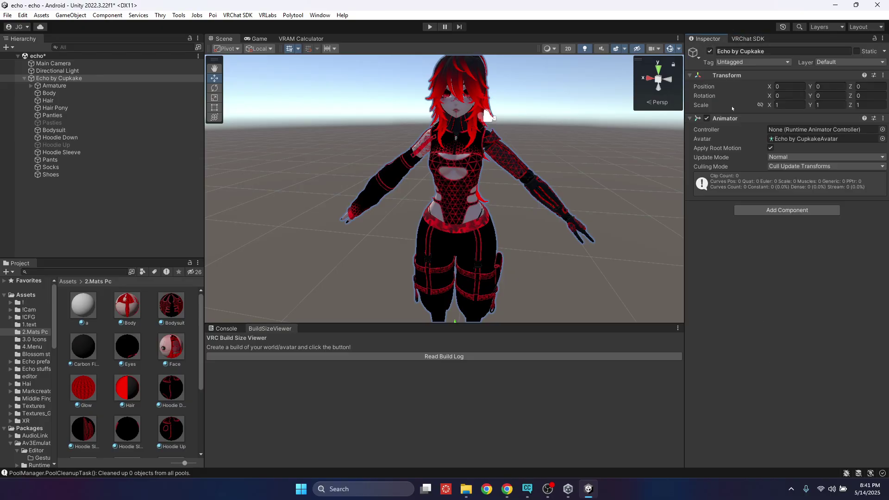
# - Add a VRC Avatar Descriptor component to the avatar's root object
pyautogui.click(767, 210)
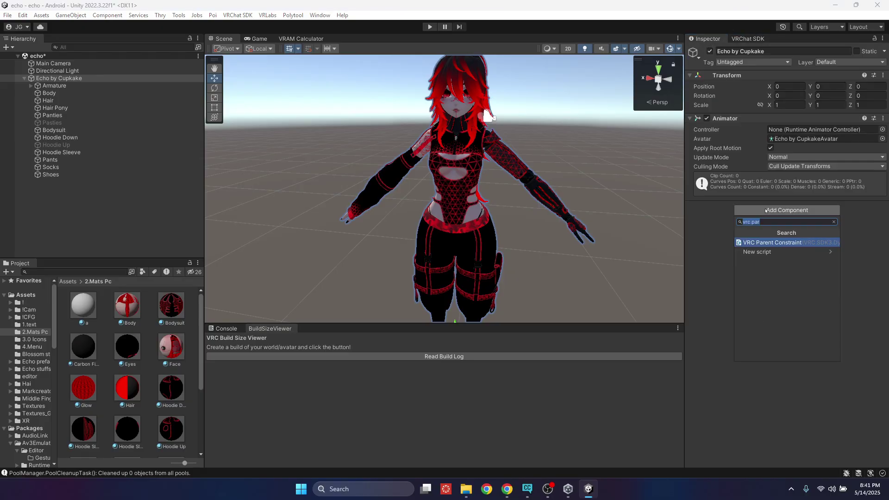
pyautogui.write('vrc ')
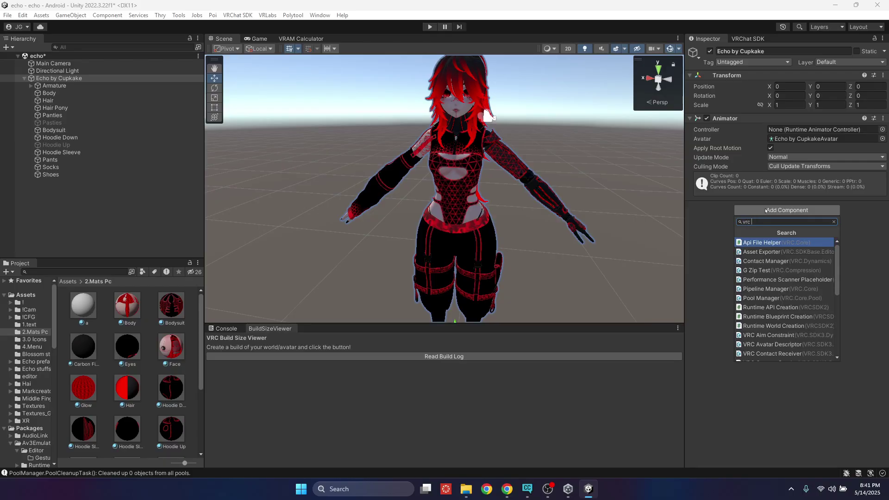
pyautogui.write('ac')
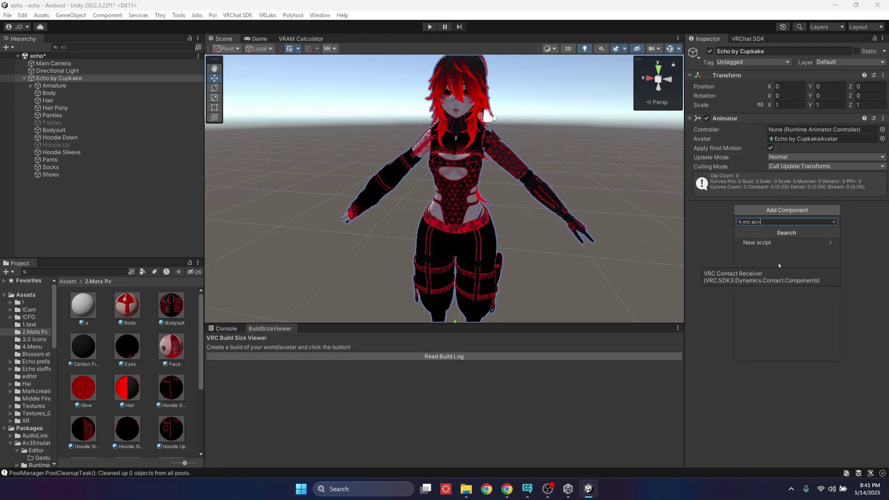
pyautogui.press('BackSpace')
pyautogui.write('v')
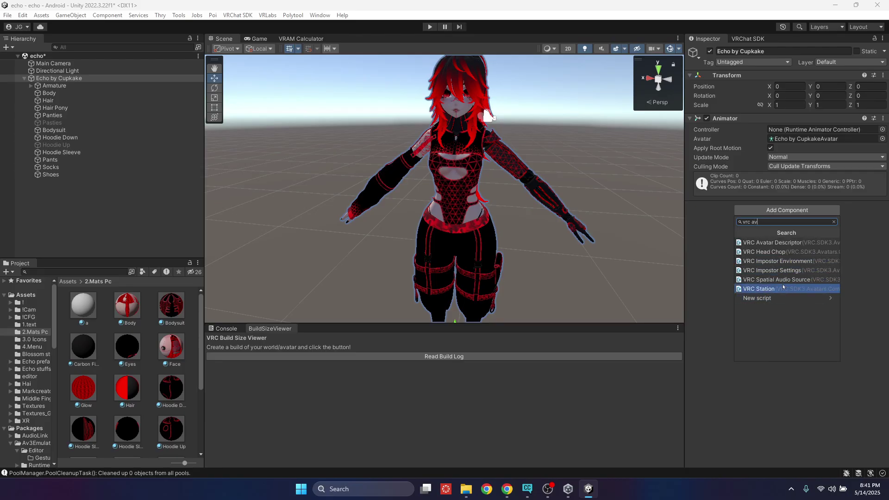
pyautogui.click(777, 244)
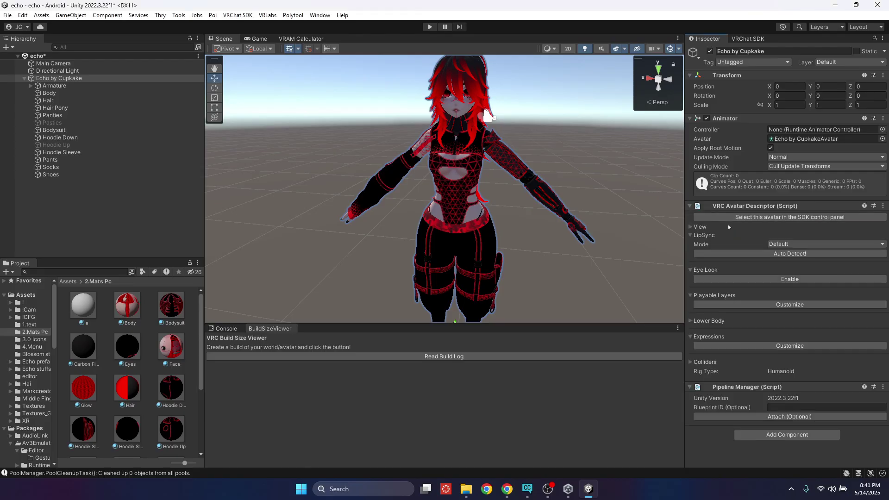
# - Move the avatar descriptor's view position between the eyes, at X 0 and about Y 1.192, Z 0.067
pyautogui.click(690, 227)
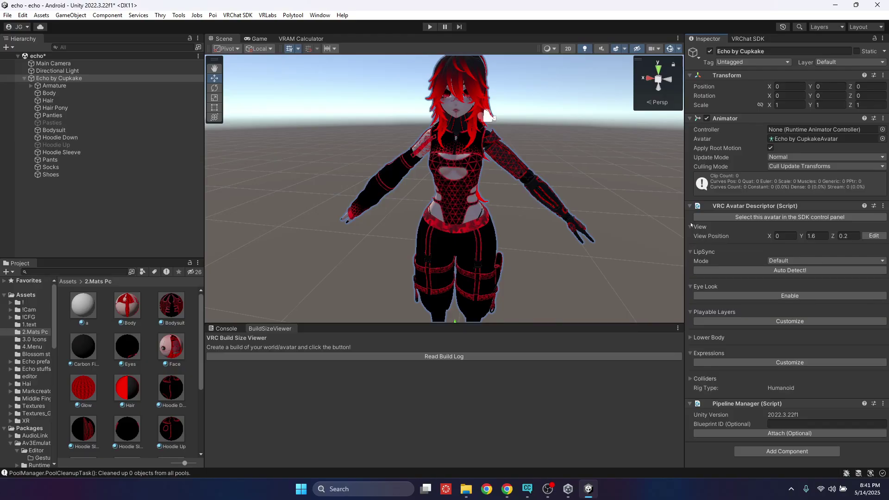
pyautogui.keyDown('alt'); pyautogui.moveTo(624, 233); pyautogui.dragTo(845, 237); pyautogui.keyUp('alt')
pyautogui.click(873, 236)
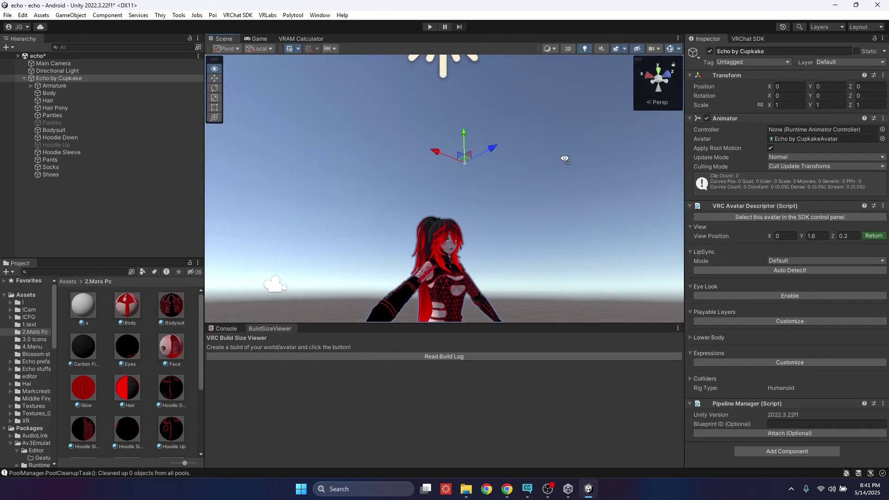
pyautogui.keyDown('alt'); pyautogui.moveTo(564, 160); pyautogui.dragTo(420, 279); pyautogui.keyUp('alt')
pyautogui.scroll(6, 431, 241)
pyautogui.scroll(5, 419, 280)
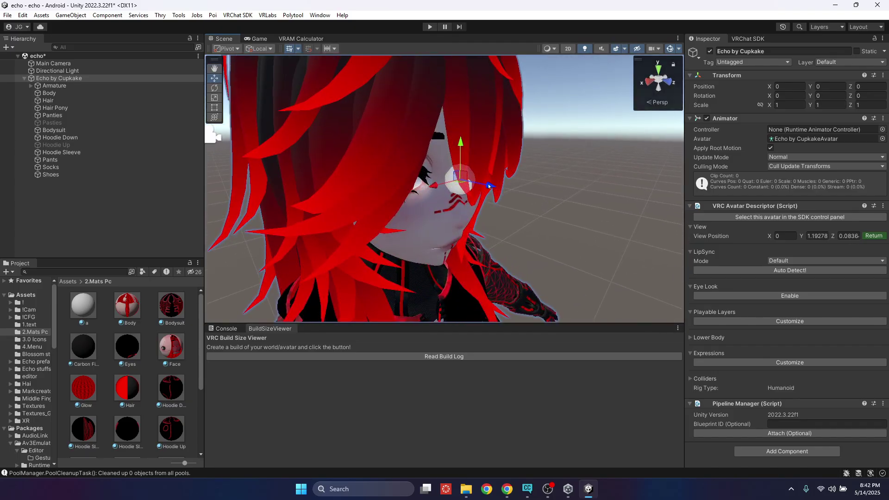
pyautogui.moveTo(490, 188); pyautogui.dragTo(543, 197)
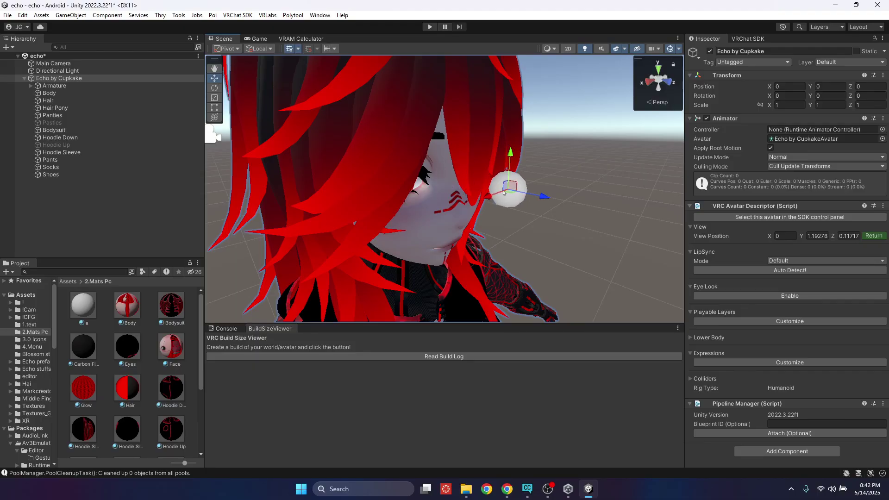
pyautogui.moveTo(513, 191); pyautogui.dragTo(444, 177)
pyautogui.press('d')
pyautogui.moveTo(445, 179); pyautogui.dragTo(334, 170, button='right')
pyautogui.click(874, 236)
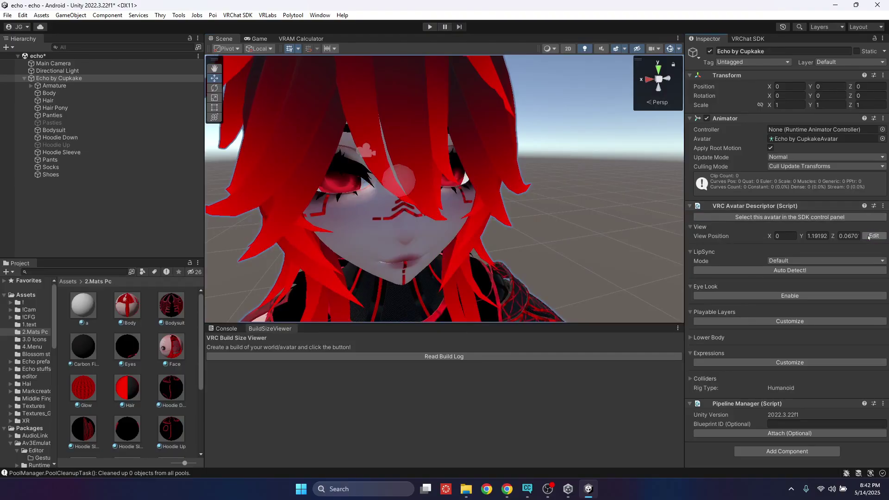
# - Collapse the descriptor's view settings, open its LipSync settings and frame the avatar's face
pyautogui.moveTo(352, 196); pyautogui.dragTo(322, 204, button='right')
pyautogui.press('w')
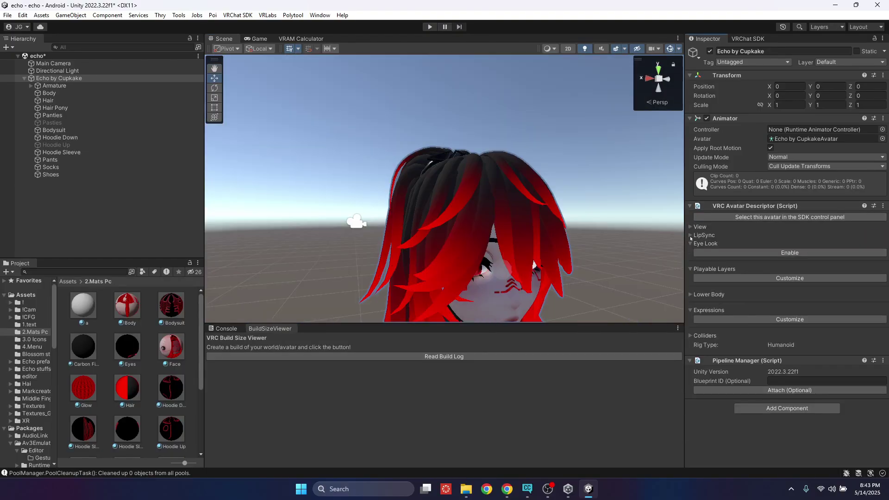
pyautogui.click(710, 236)
pyautogui.moveTo(538, 263); pyautogui.dragTo(574, 272, button='right')
pyautogui.press('d')
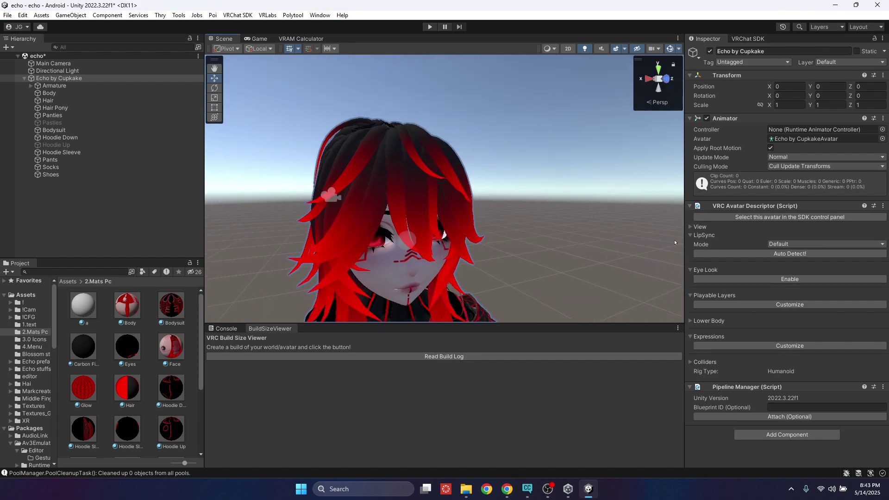
pyautogui.moveTo(452, 214); pyautogui.dragTo(443, 235, button='right')
pyautogui.press('w')
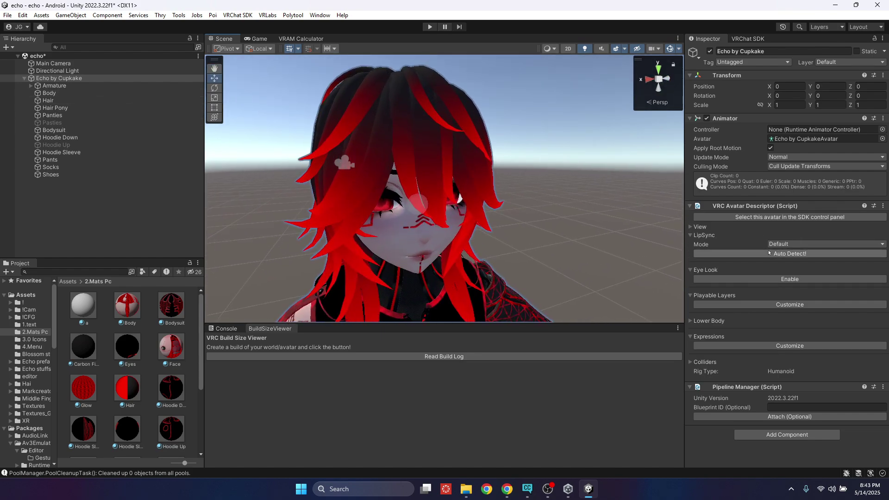
# - Examine the Body mesh's blendshapes for the vrc viseme shapes
pyautogui.click(73, 93)
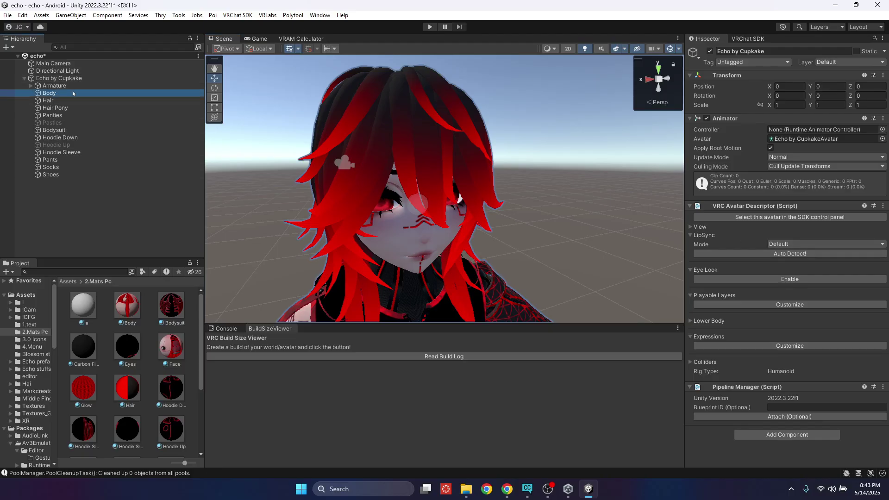
pyautogui.press('s')
pyautogui.moveTo(417, 128); pyautogui.dragTo(422, 180, button='right')
pyautogui.press('w')
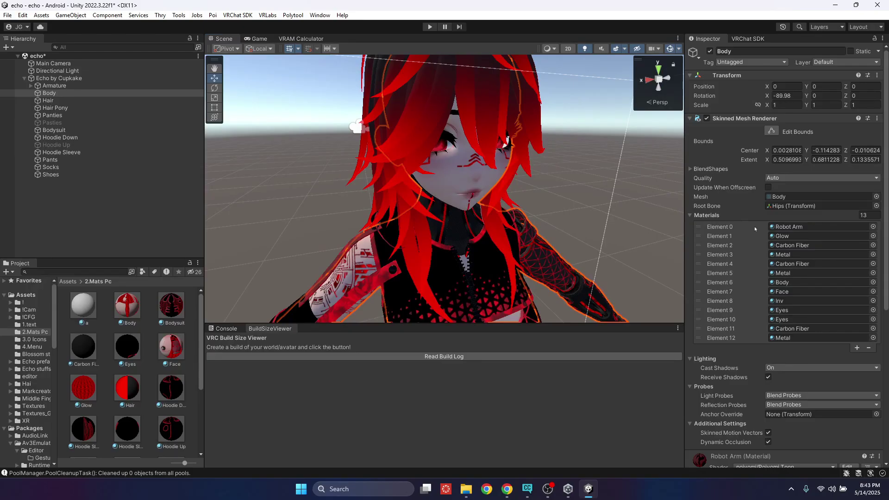
pyautogui.click(711, 169)
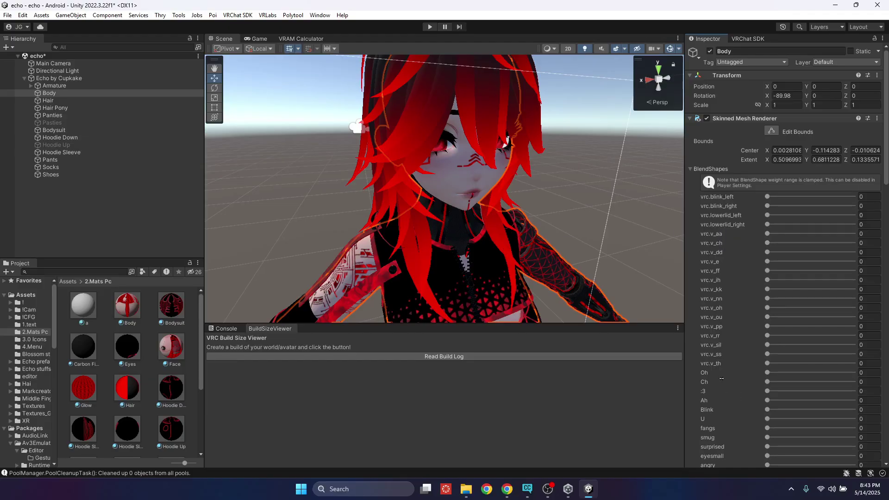
# - Auto-detect the LipSync visemes in the avatar root's descriptor
pyautogui.click(50, 86)
pyautogui.click(45, 93)
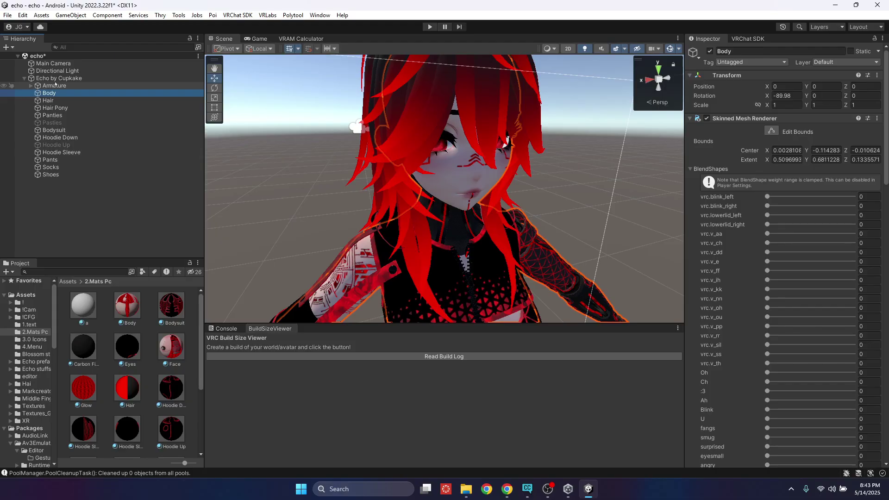
pyautogui.click(56, 78)
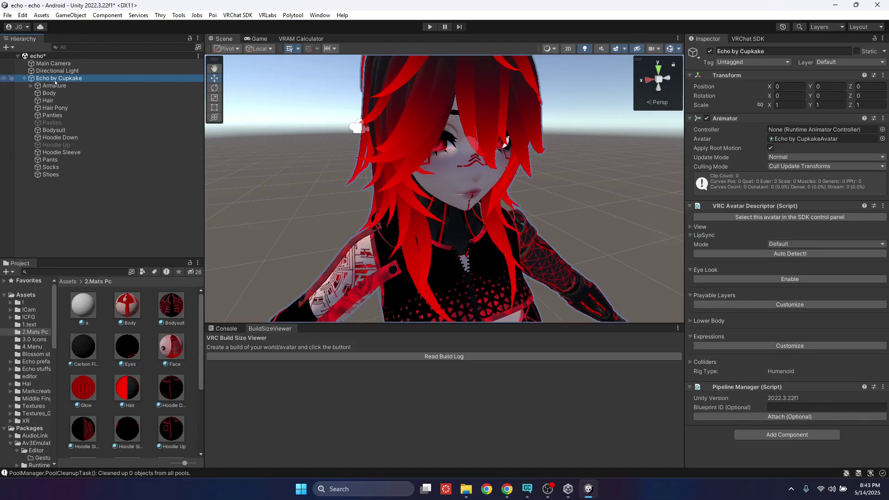
pyautogui.click(776, 254)
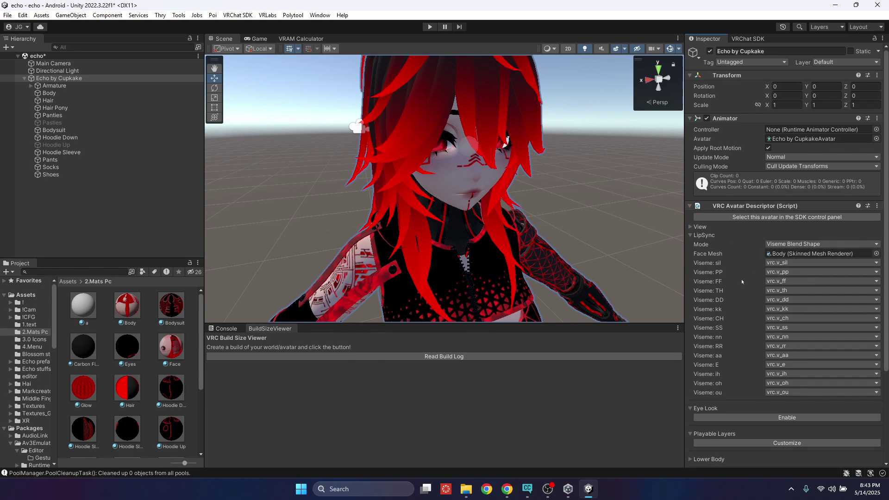
# - Collapse the descriptor's LipSync settings, enable Eye Look and frame the avatar's face from the front
pyautogui.click(704, 234)
pyautogui.click(787, 253)
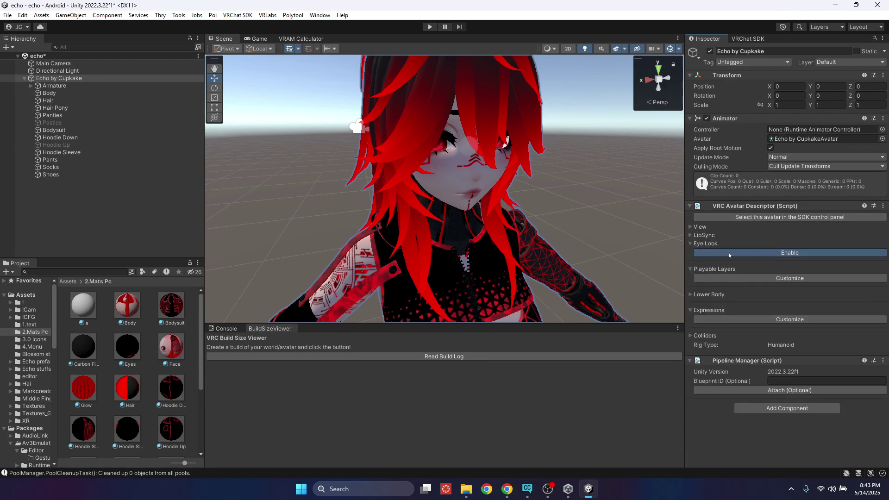
pyautogui.press('s')
pyautogui.press('d')
pyautogui.moveTo(508, 221); pyautogui.dragTo(402, 200, button='right')
pyautogui.press('w')
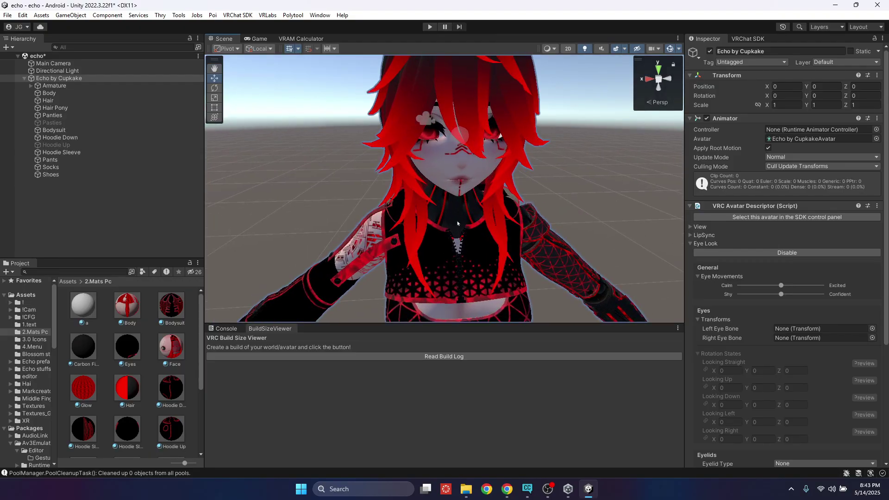
pyautogui.scroll(-3, 795, 361)
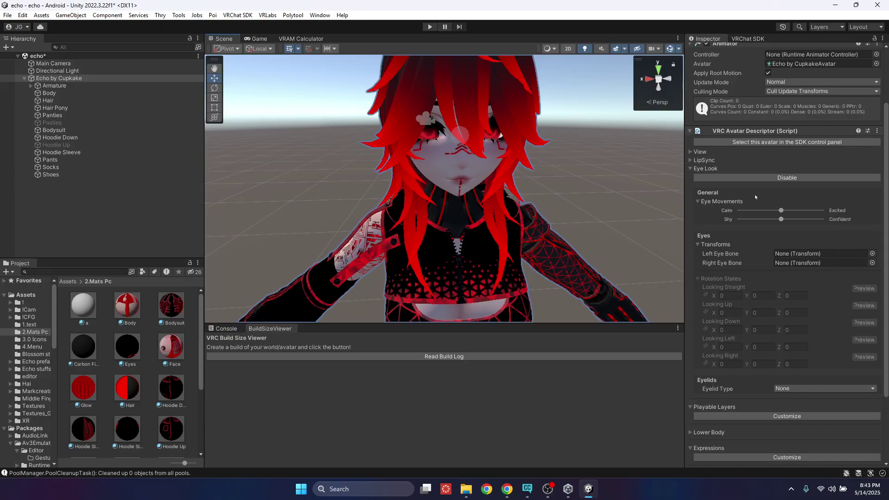
# - Assign the armature's LeftEye and RightEye bones as the left and right eye bones in the Eye Look transforms
pyautogui.click(31, 85)
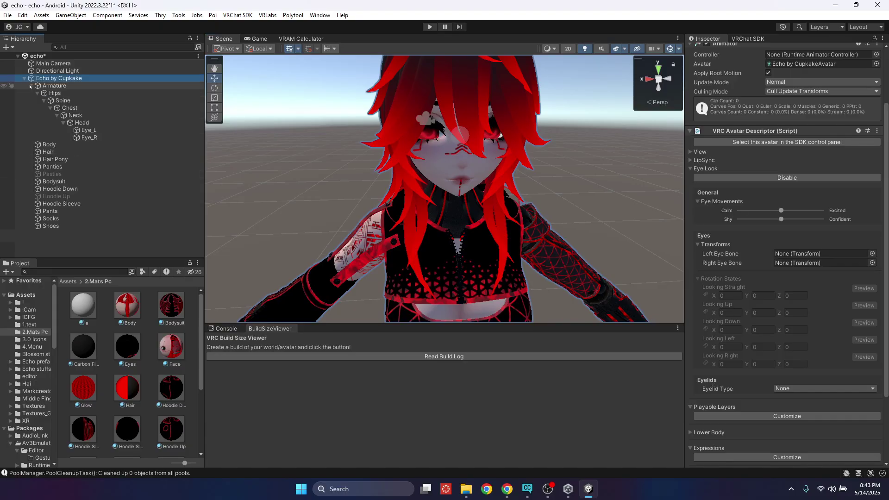
pyautogui.click(38, 93)
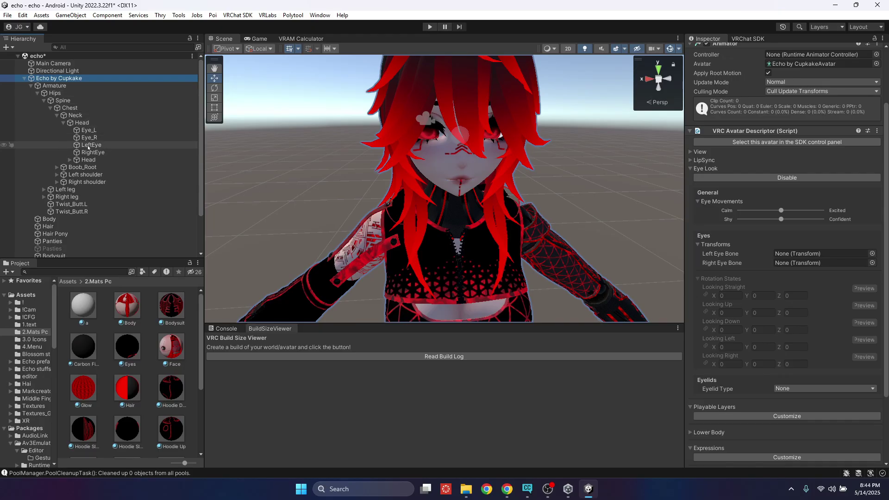
pyautogui.moveTo(88, 147); pyautogui.dragTo(820, 253)
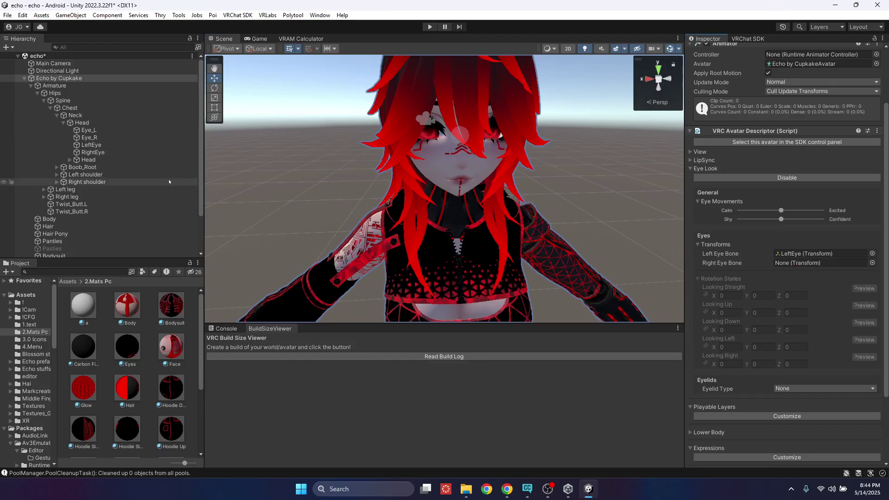
pyautogui.moveTo(92, 152); pyautogui.dragTo(791, 261)
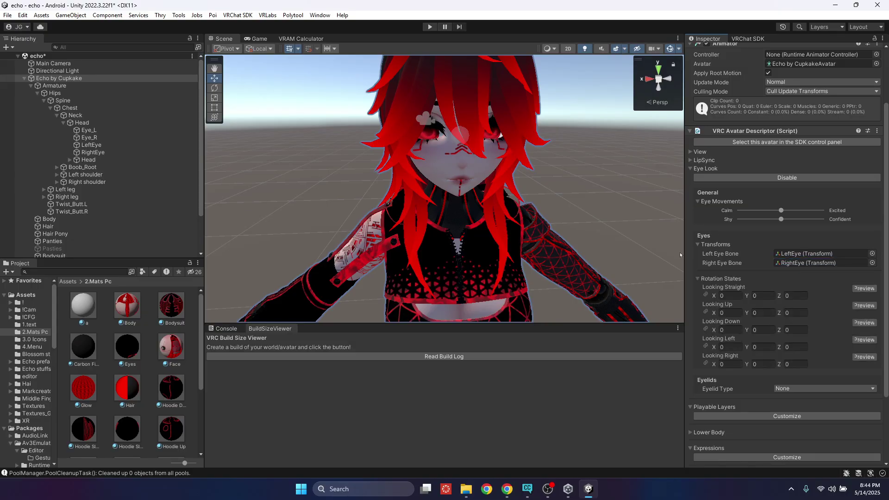
# - Set the Looking Up rotation state to X -10 and the Looking Down rotation state to X 10
pyautogui.moveTo(671, 273); pyautogui.dragTo(579, 214, button='right')
pyautogui.press('s')
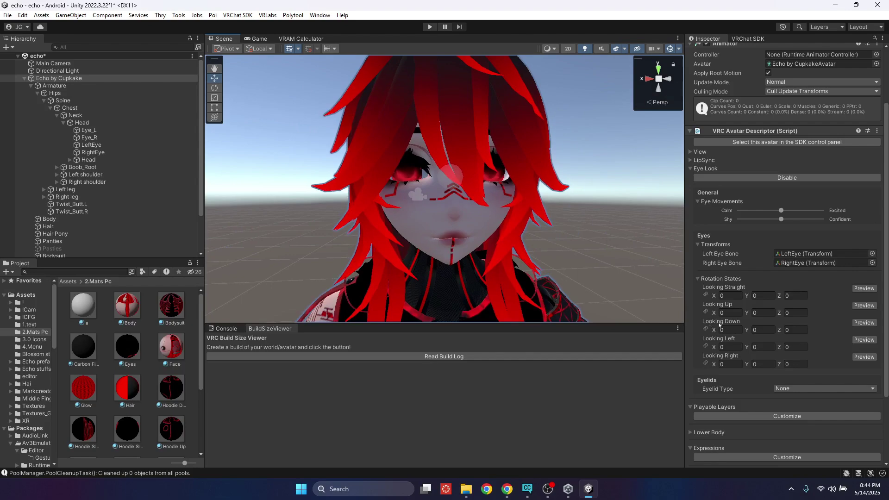
pyautogui.click(726, 313)
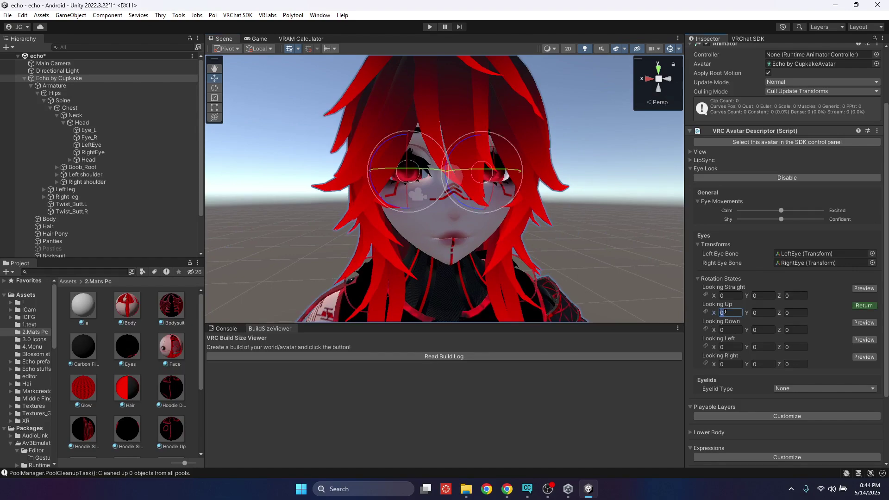
pyautogui.write('10')
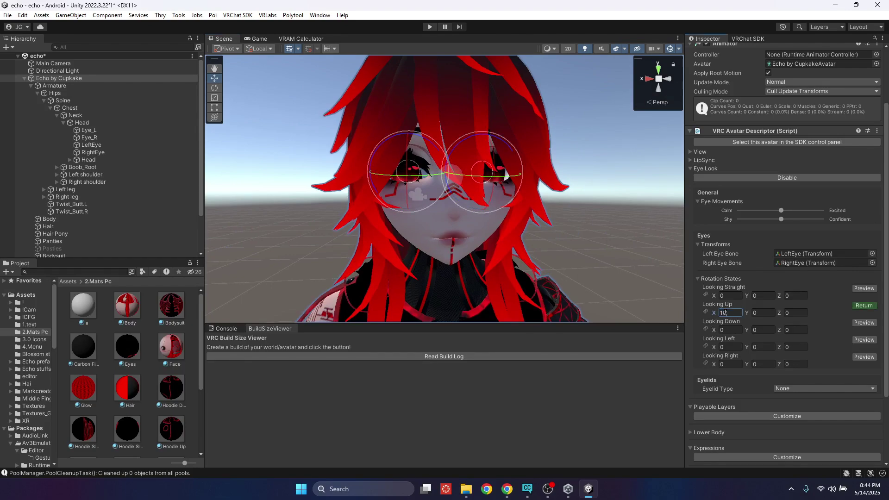
pyautogui.press('BackSpace')
pyautogui.press('BackSpace')
pyautogui.write('-10')
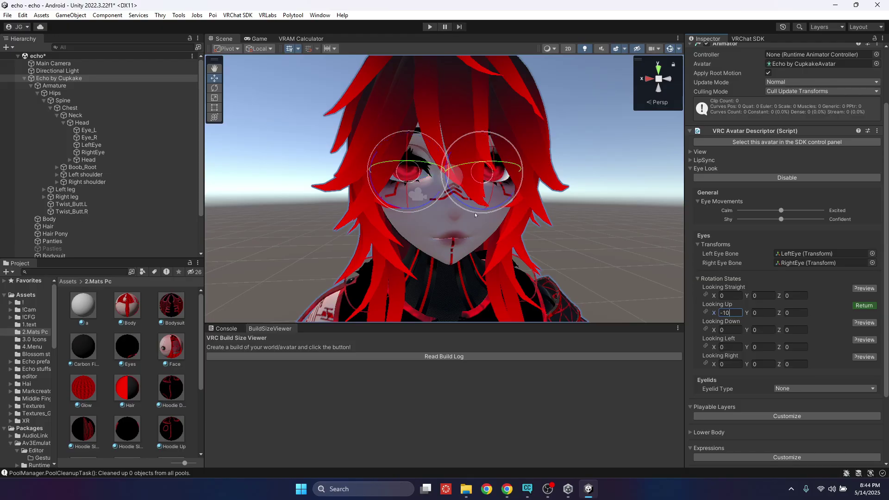
pyautogui.scroll(3, 477, 213)
pyautogui.moveTo(477, 213); pyautogui.dragTo(492, 211, button='middle')
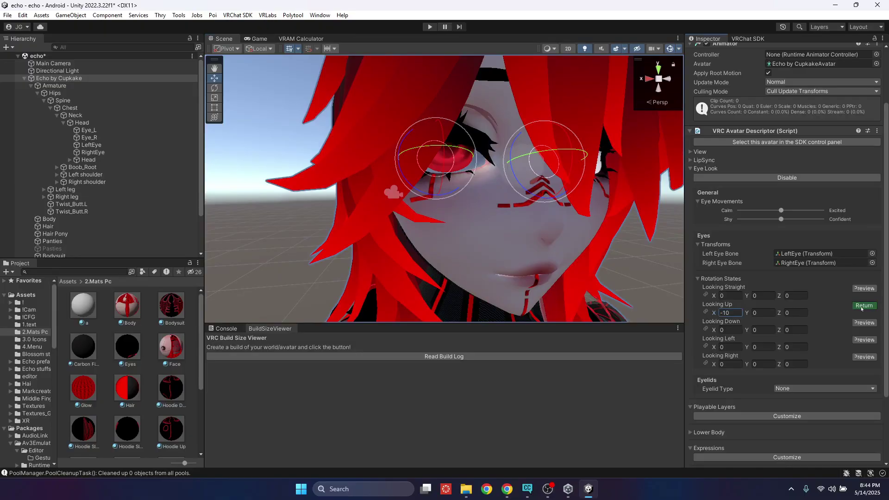
pyautogui.click(865, 305)
pyautogui.click(736, 327)
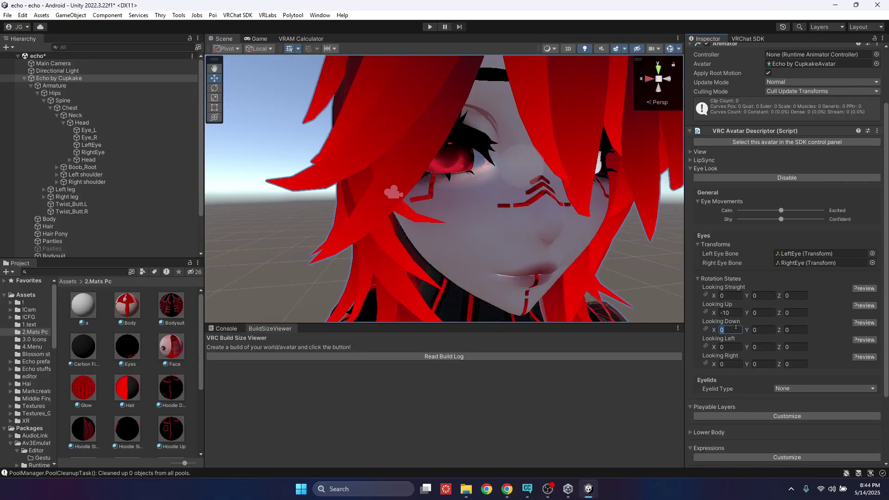
pyautogui.write('10')
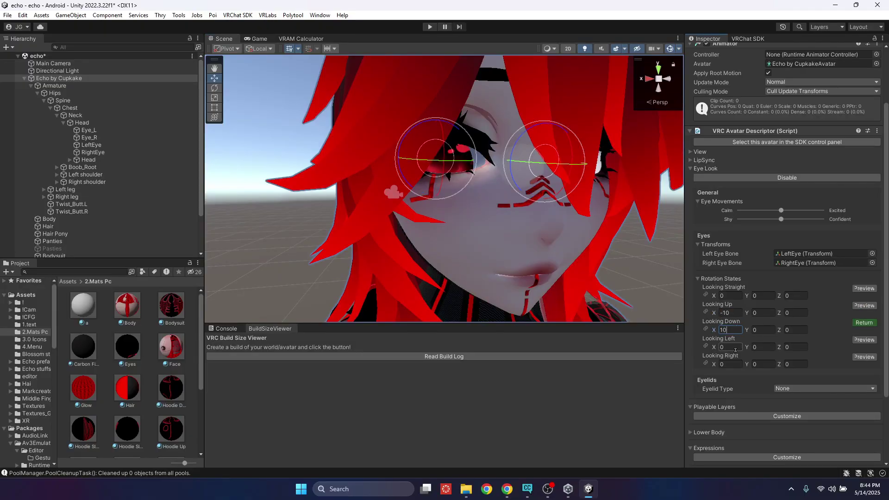
# - Set the Looking Left rotation state to Y -20, checking the direction on the avatar's eyes
pyautogui.click(774, 346)
pyautogui.write('10')
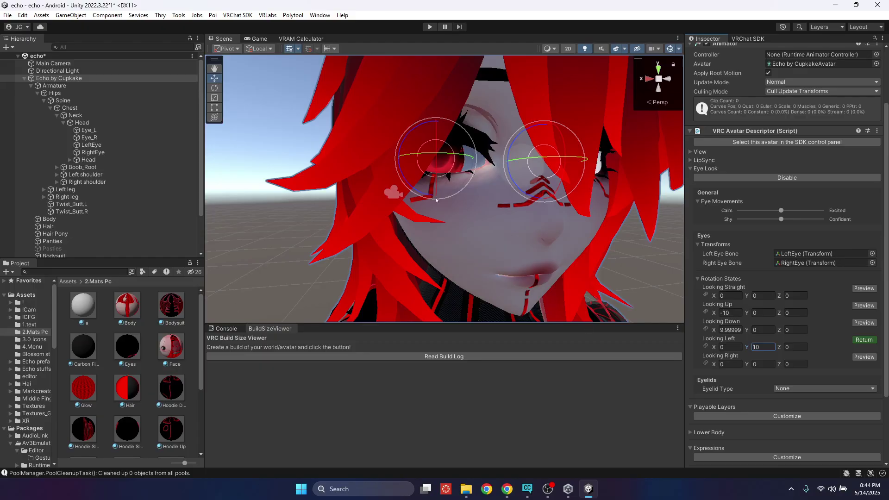
pyautogui.moveTo(319, 162); pyautogui.dragTo(267, 177, button='right')
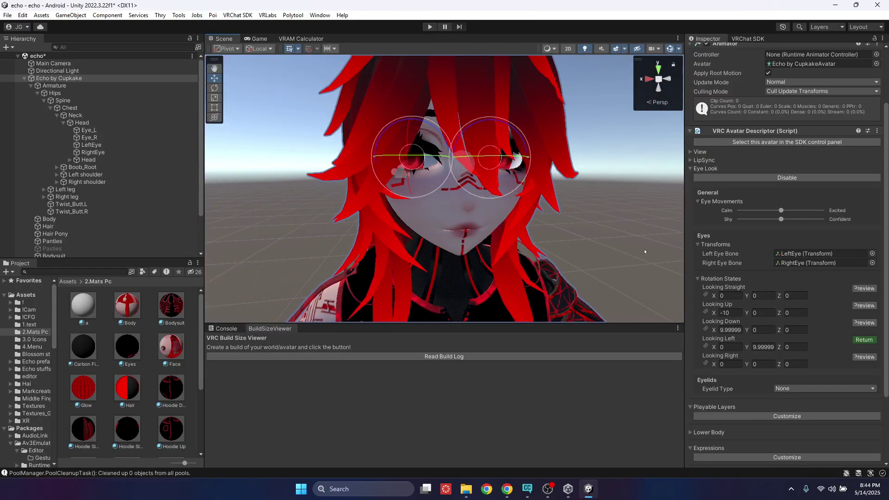
pyautogui.click(764, 347)
pyautogui.write('20')
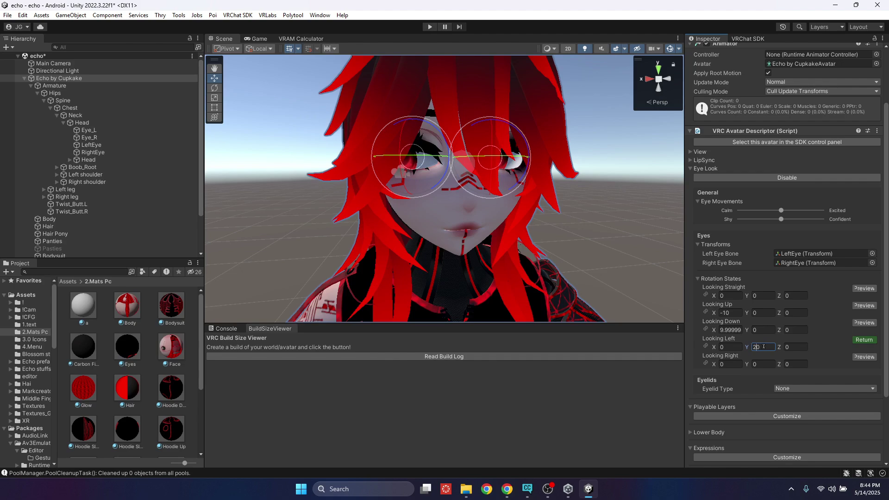
pyautogui.write('-')
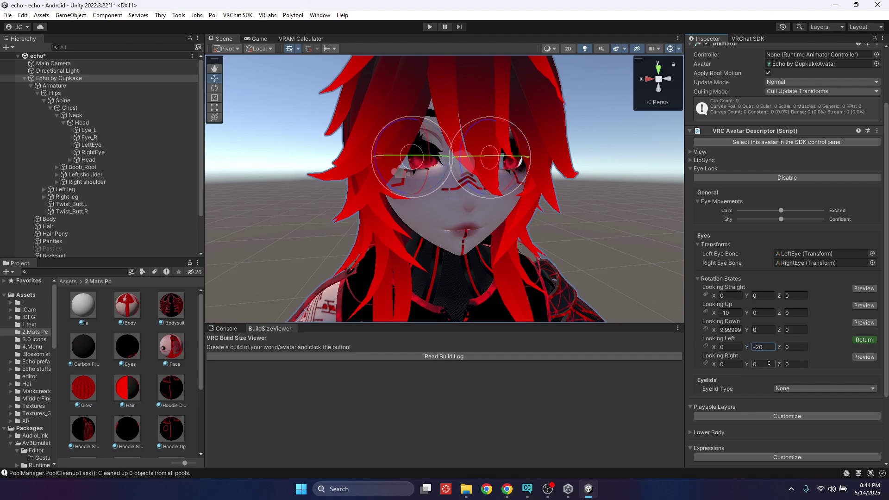
# - Set the Looking Right rotation state to Y 20 and end its preview
pyautogui.click(768, 365)
pyautogui.write('2')
pyautogui.press('BackSpace')
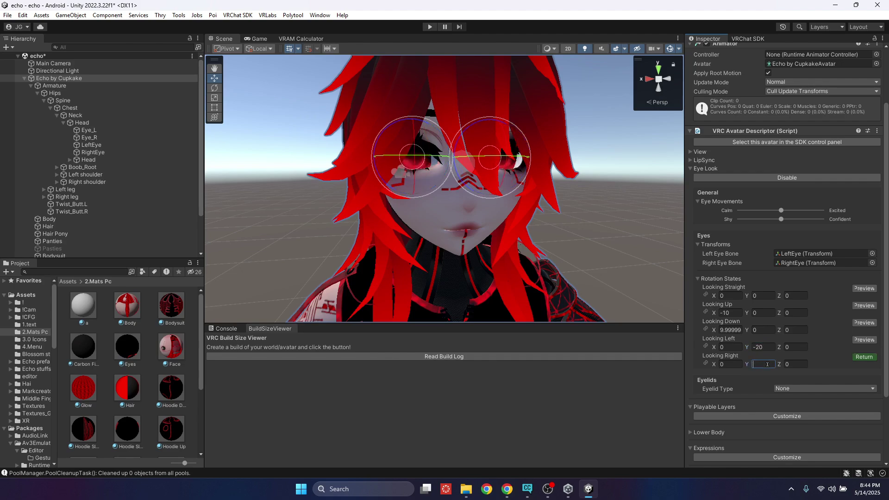
pyautogui.write('20')
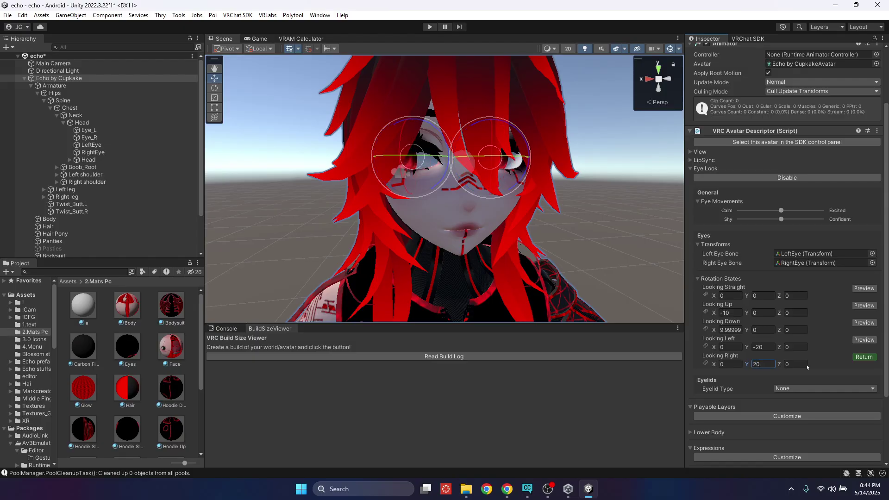
pyautogui.click(870, 360)
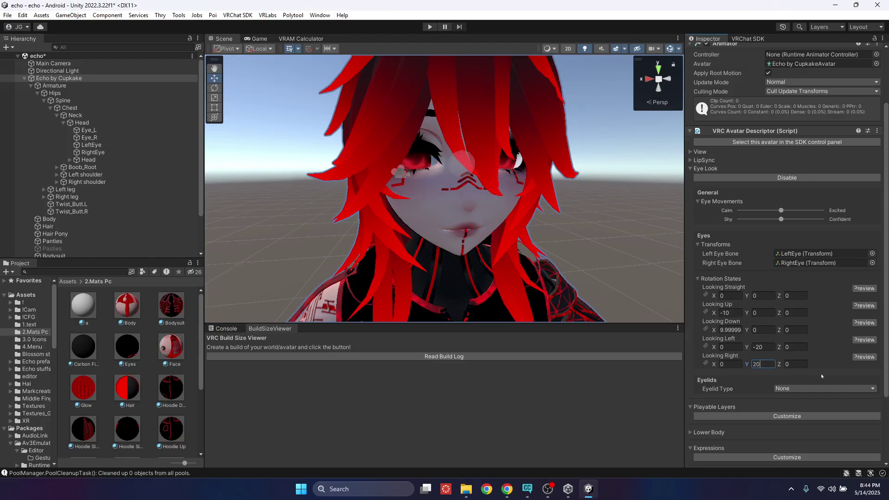
# - Set the eyelid type to Blendshapes and assign the Body mesh as the eyelids mesh
pyautogui.click(790, 389)
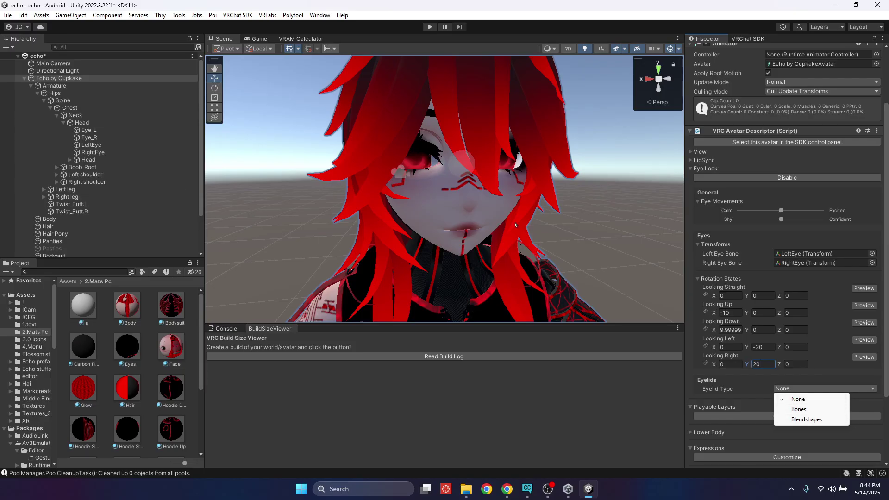
pyautogui.click(795, 419)
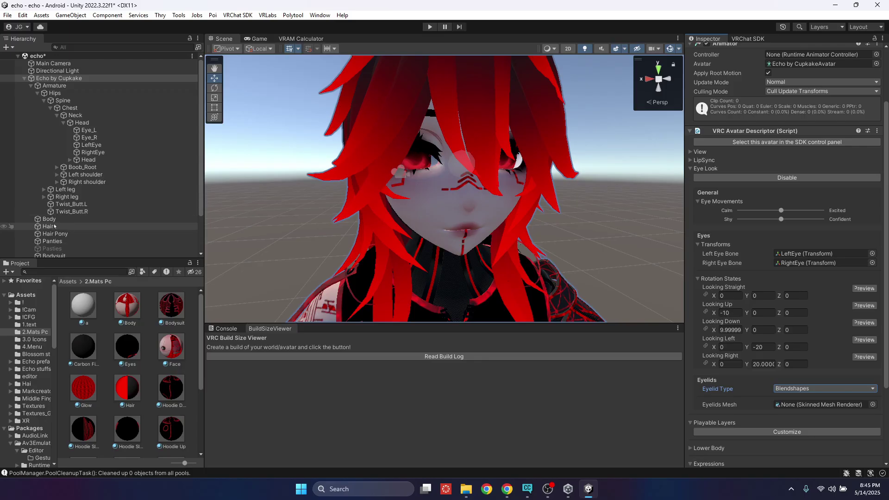
pyautogui.moveTo(51, 220); pyautogui.dragTo(793, 408)
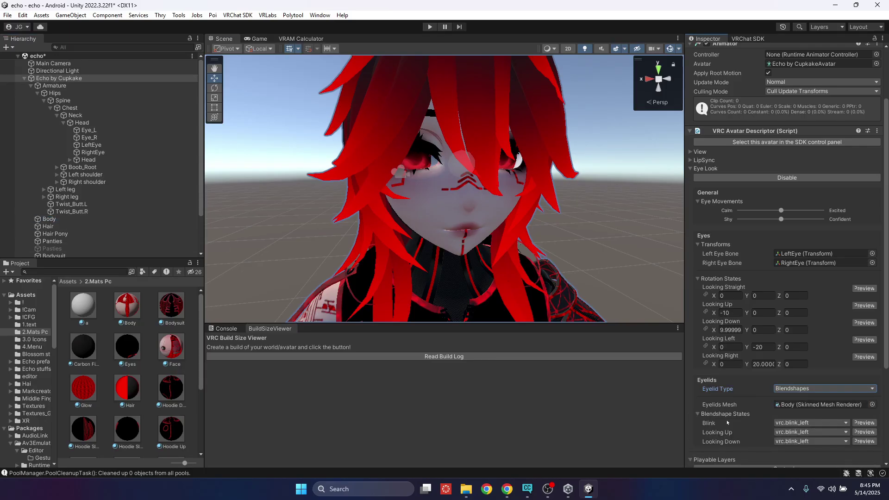
# - Set the eyelids' Blink state to the Blink blendshape and preview it
pyautogui.scroll(-1, 791, 415)
pyautogui.click(791, 400)
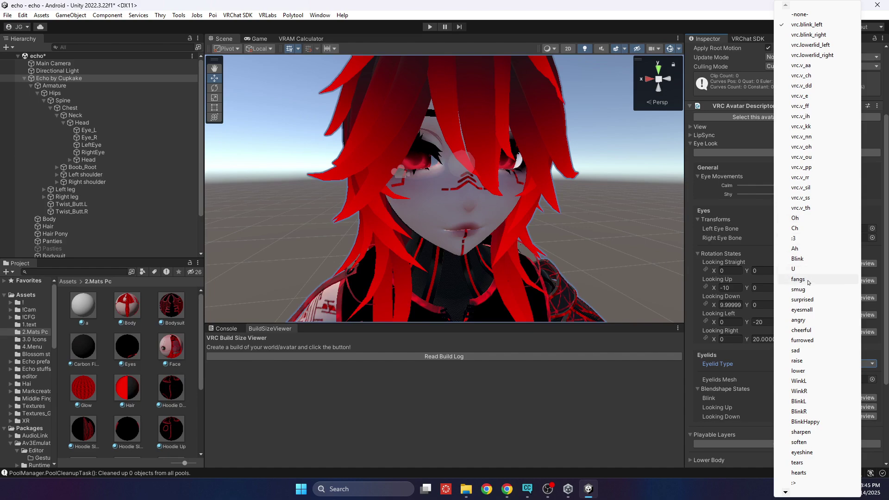
pyautogui.click(797, 258)
pyautogui.click(865, 398)
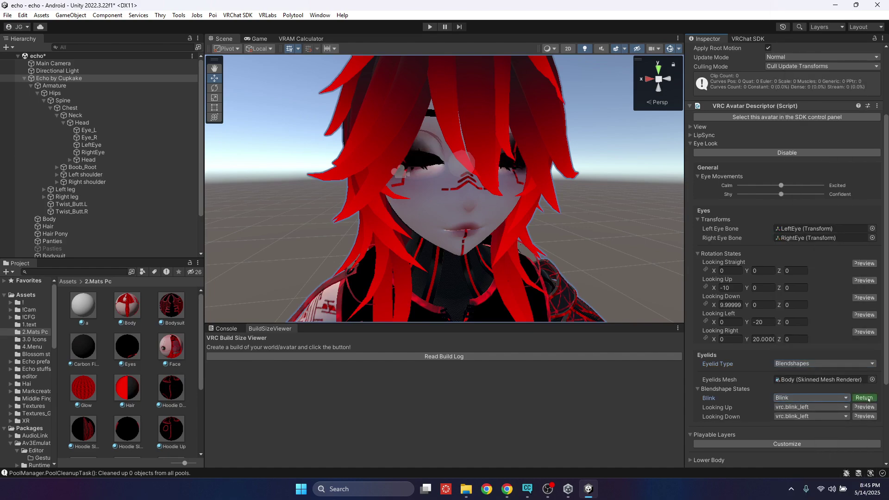
# - Set the eyelids' Looking Up and Looking Down blendshape states to -none- and end the preview
pyautogui.click(829, 407)
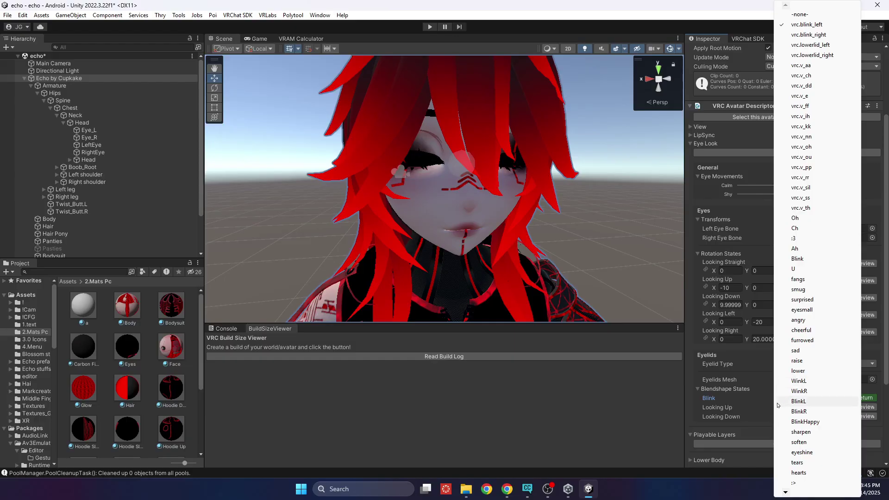
pyautogui.click(769, 416)
pyautogui.click(812, 407)
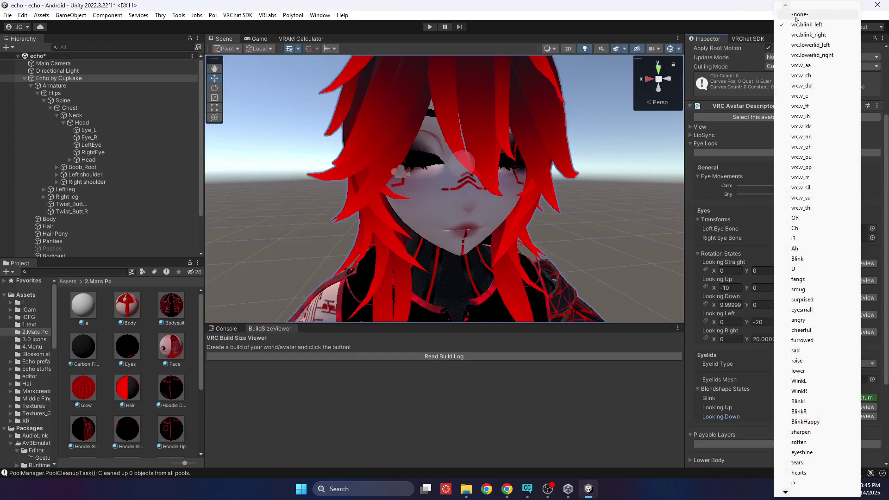
pyautogui.click(788, 15)
pyautogui.click(794, 416)
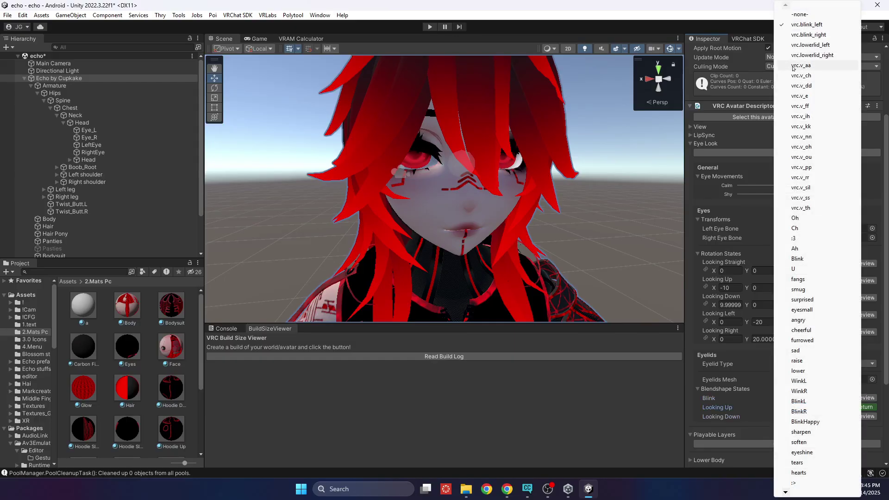
pyautogui.click(795, 14)
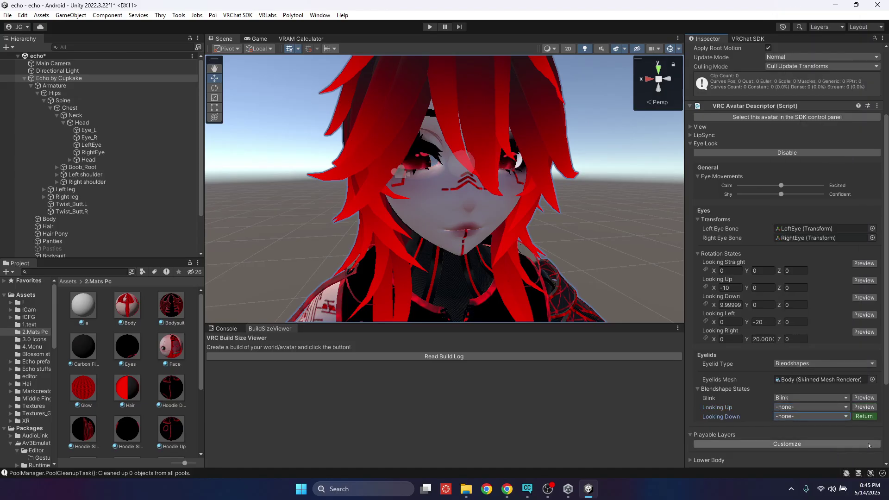
pyautogui.click(858, 416)
pyautogui.click(858, 416)
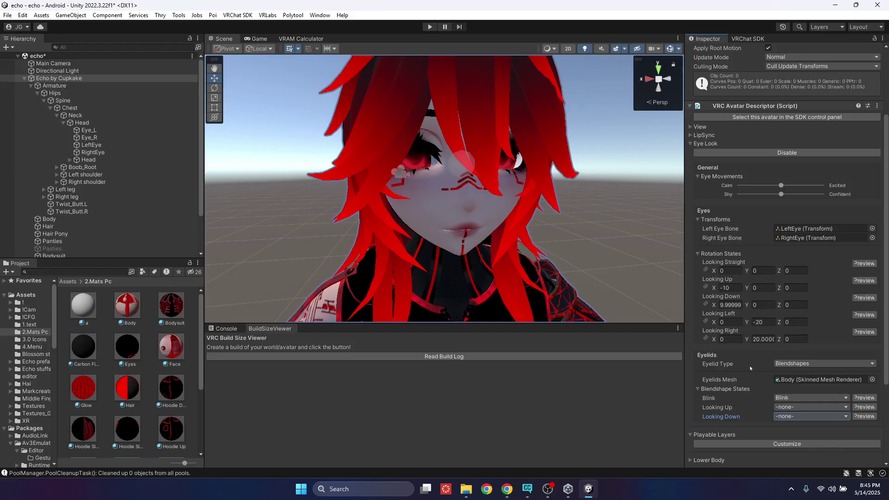
# - Collapse the Eye Look settings and switch the descriptor's playable layers to custom
pyautogui.scroll(-4, 690, 372)
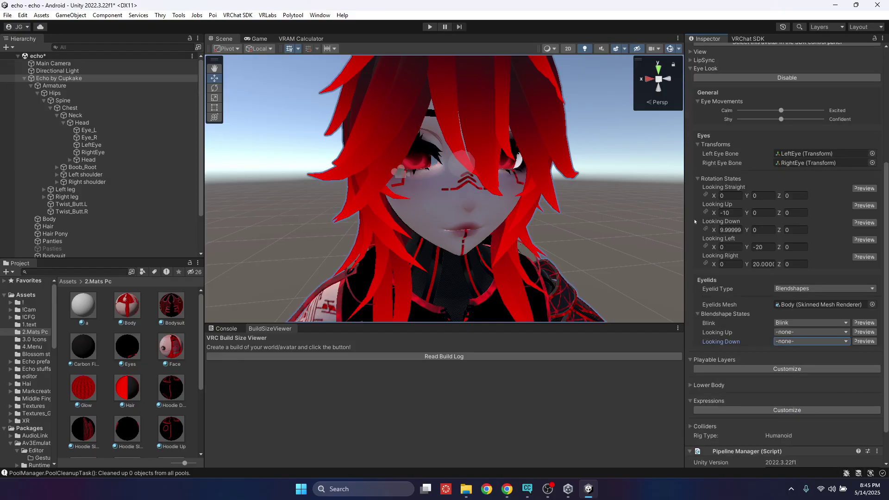
pyautogui.scroll(3, 695, 222)
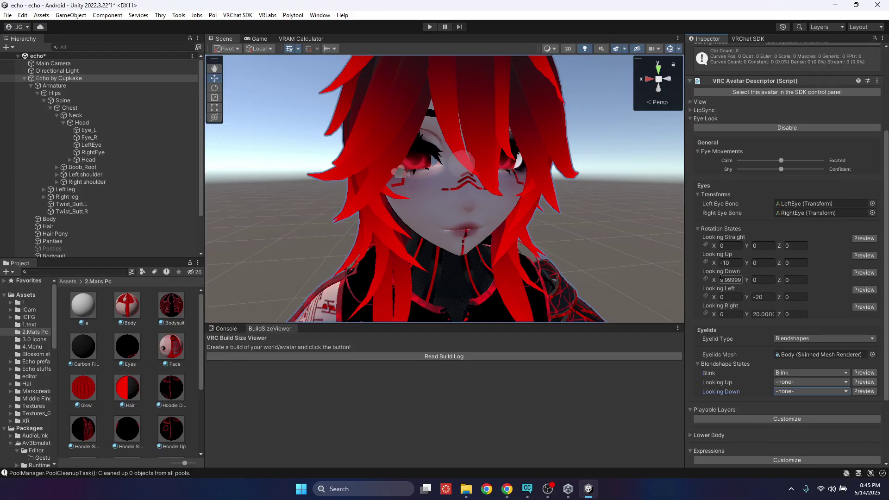
pyautogui.click(691, 119)
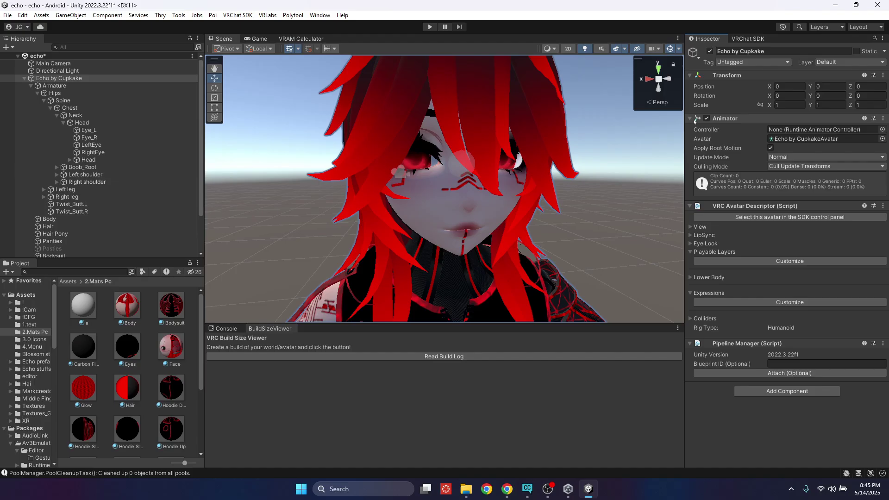
pyautogui.click(709, 261)
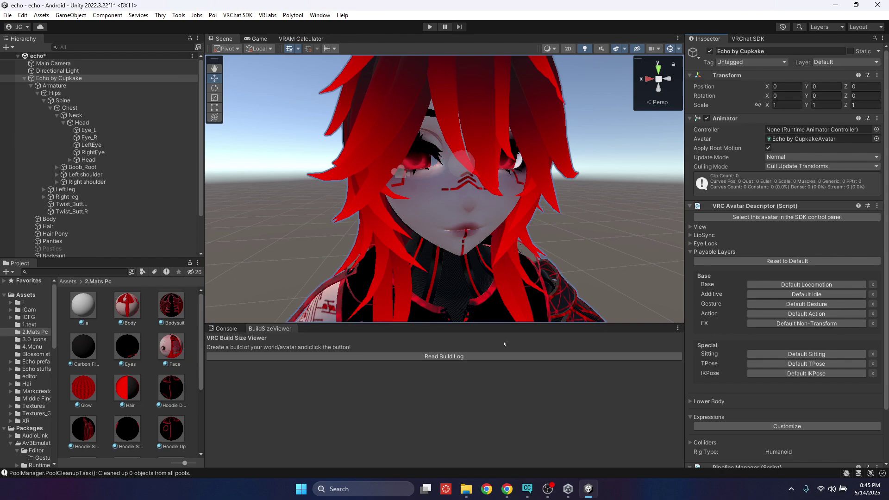
# - Expand the GoGoLoco package down to its Runtime/GoGo folder and widen the folder tree
pyautogui.scroll(-3, 23, 417)
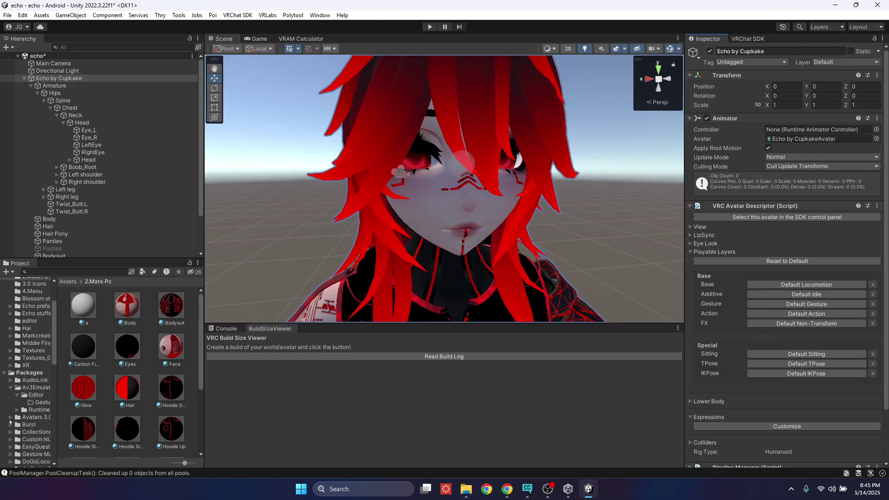
pyautogui.click(32, 434)
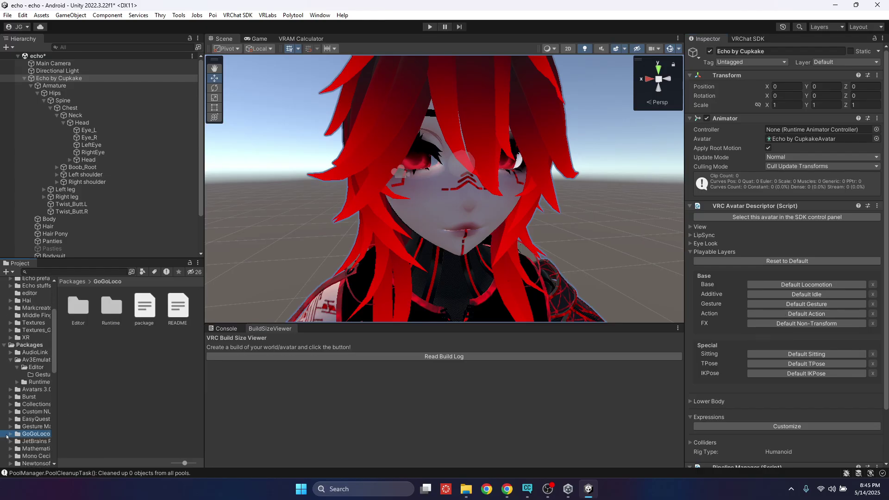
pyautogui.click(7, 435)
pyautogui.scroll(-2, 25, 422)
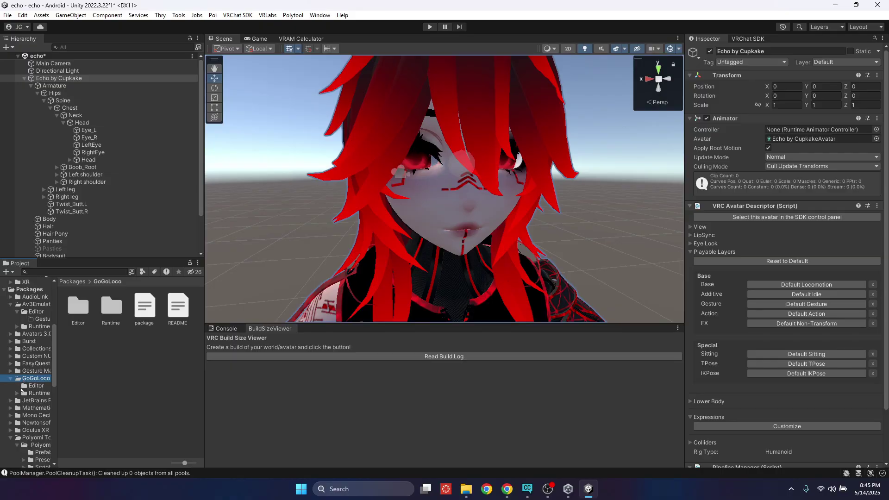
pyautogui.click(17, 394)
pyautogui.click(24, 401)
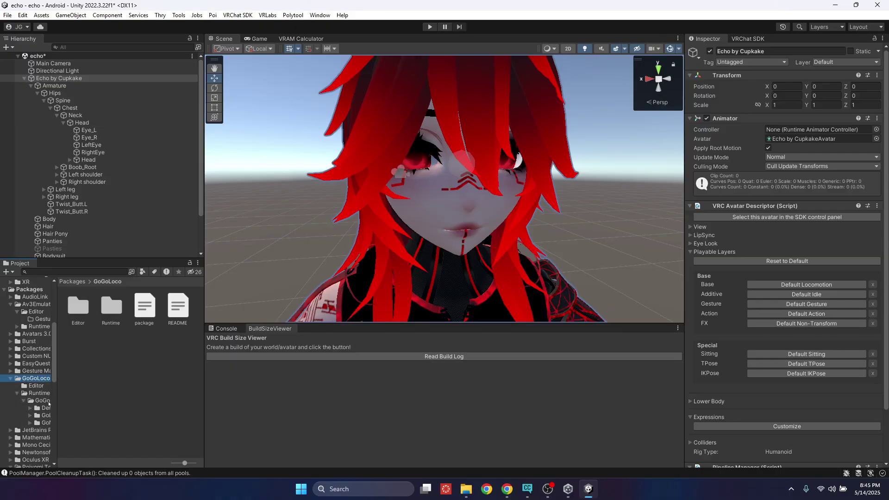
pyautogui.moveTo(56, 398); pyautogui.dragTo(71, 394)
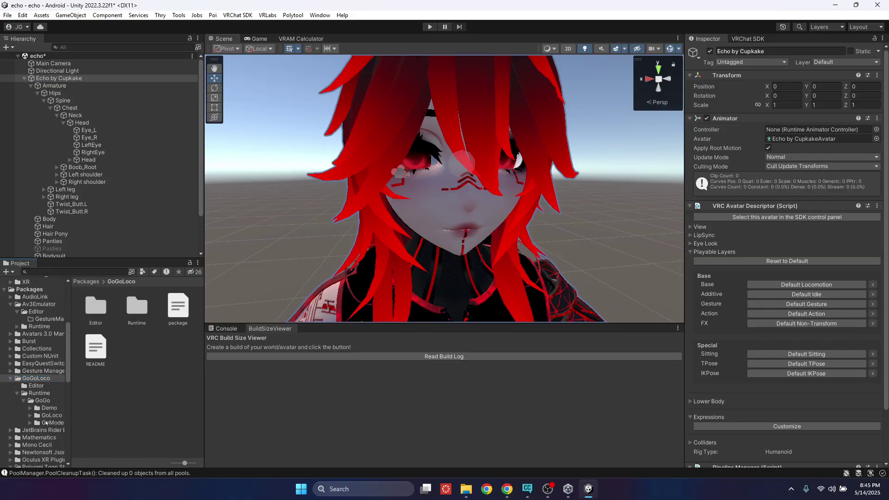
# - Open the Controllers folder containing the GoLoco animator controllers inside the GoLoco folder
pyautogui.click(45, 416)
pyautogui.click(30, 415)
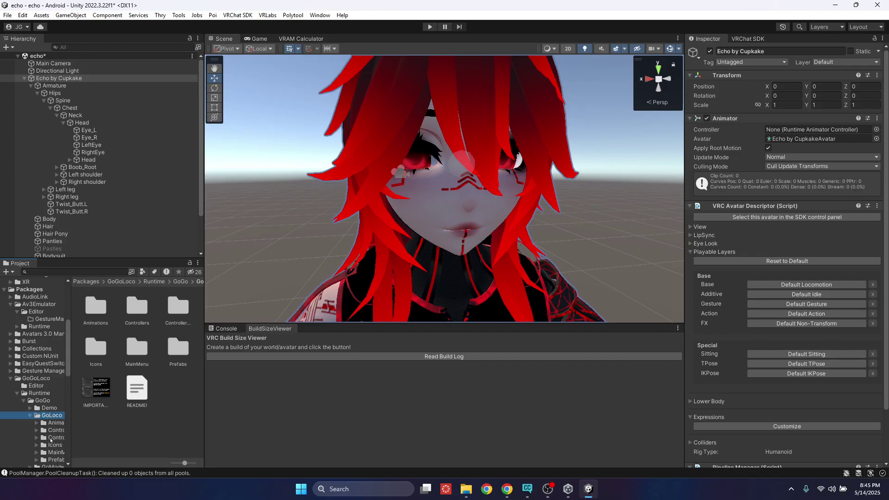
pyautogui.click(55, 452)
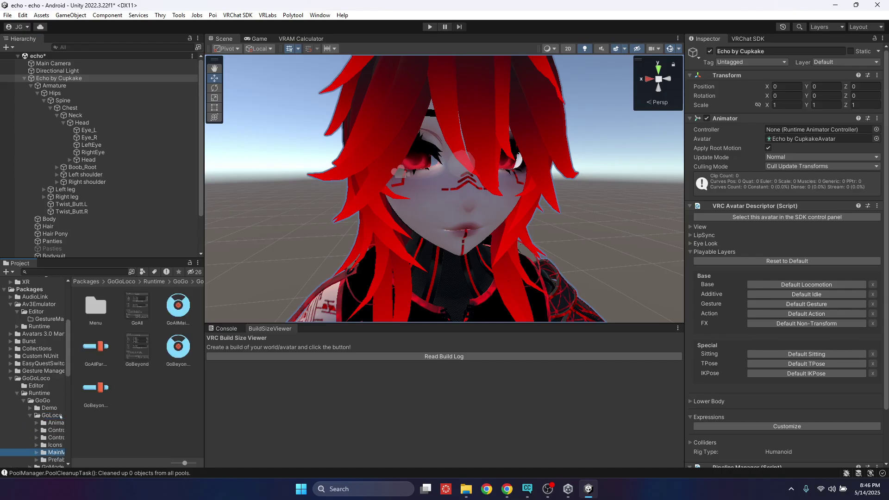
pyautogui.click(55, 438)
pyautogui.click(52, 431)
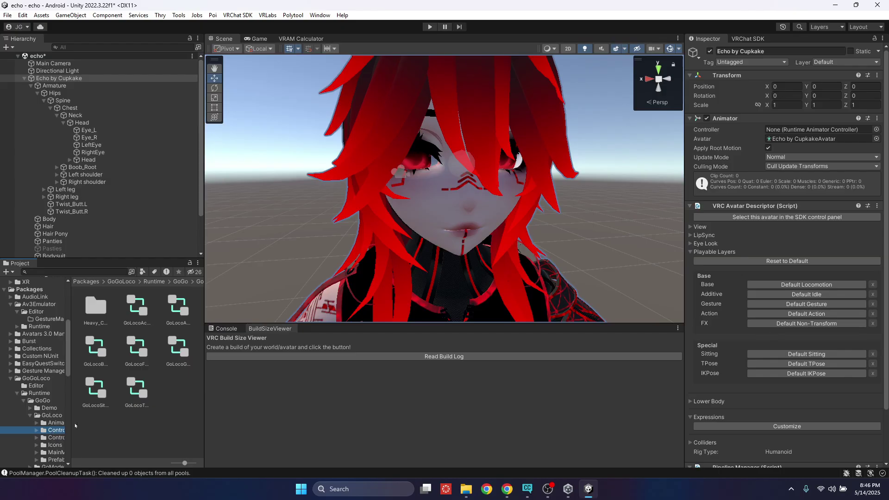
pyautogui.moveTo(71, 424); pyautogui.dragTo(79, 430)
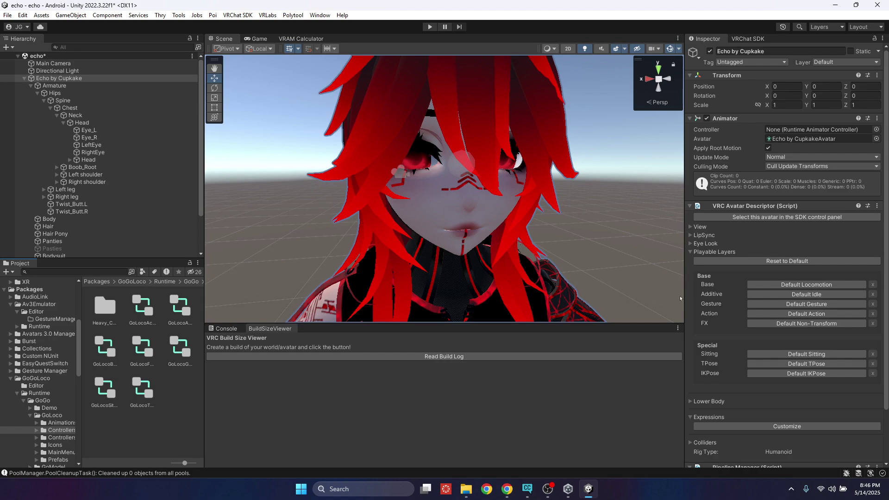
# - Make the Base playable layer custom and assign the GoLocoBase controller to it
pyautogui.click(766, 286)
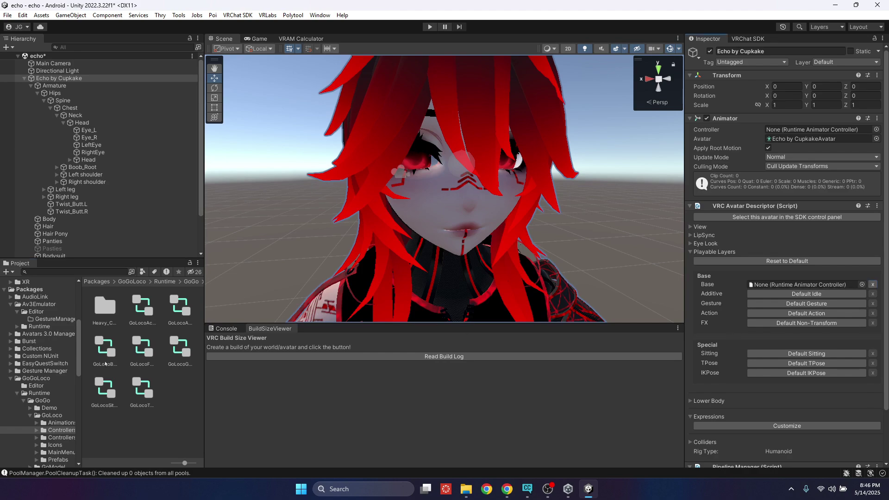
pyautogui.moveTo(106, 364); pyautogui.dragTo(752, 277)
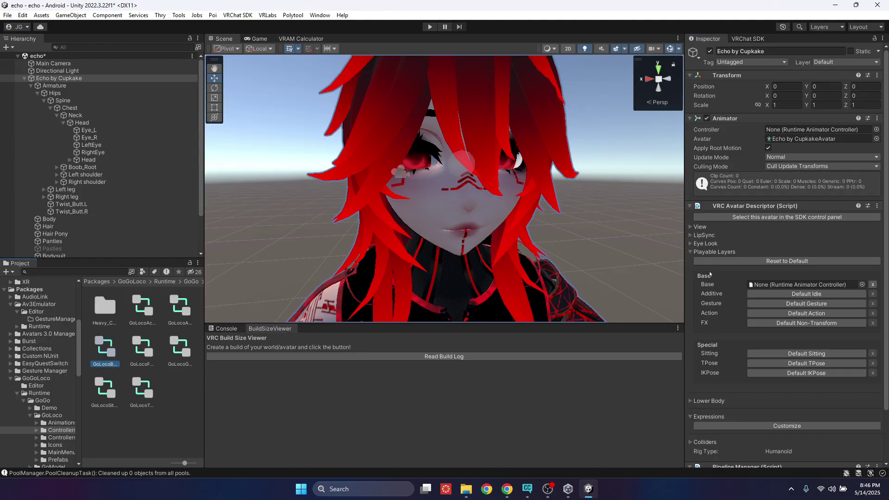
pyautogui.moveTo(777, 290); pyautogui.dragTo(778, 285)
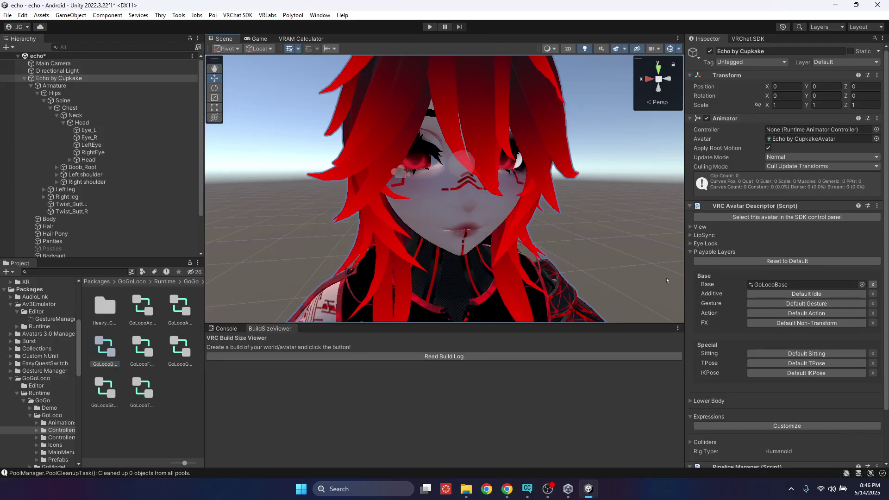
# - Make the Additive playable layer custom and assign the GoLocoAdditive controller to it
pyautogui.click(771, 296)
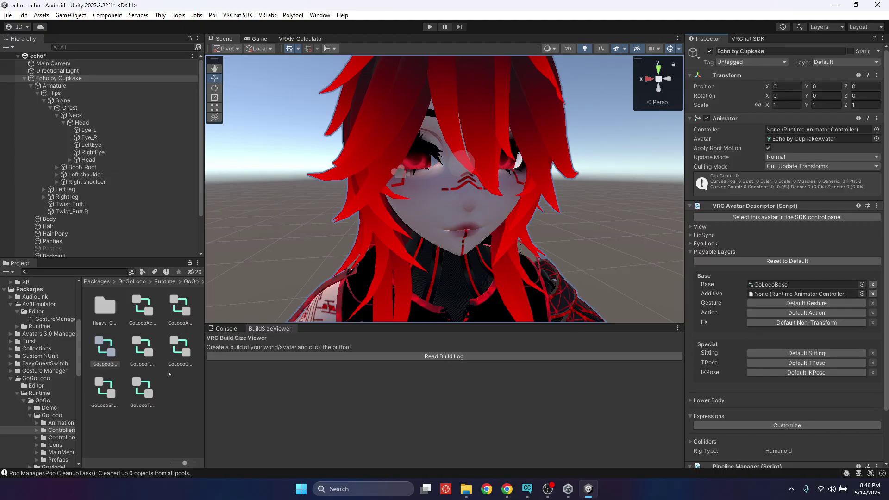
pyautogui.keyDown('ctrl'); pyautogui.scroll(-3, 168, 374); pyautogui.keyUp('ctrl')
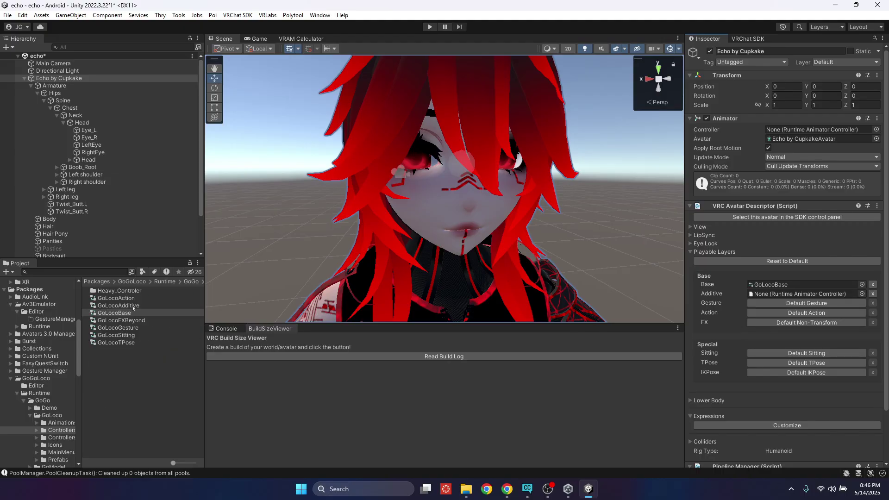
pyautogui.keyDown('ctrl'); pyautogui.scroll(4, 136, 379); pyautogui.keyUp('ctrl')
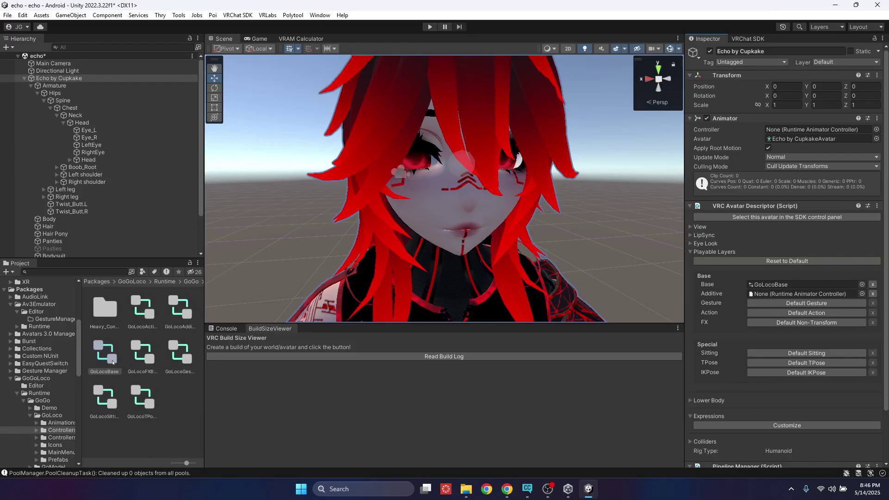
pyautogui.moveTo(179, 311); pyautogui.dragTo(796, 295)
# - Make the Gesture and Action layers custom and assign them the GoLocoGesture and GoLocoAction controllers
pyautogui.click(797, 303)
pyautogui.click(797, 313)
pyautogui.moveTo(181, 355); pyautogui.dragTo(795, 304)
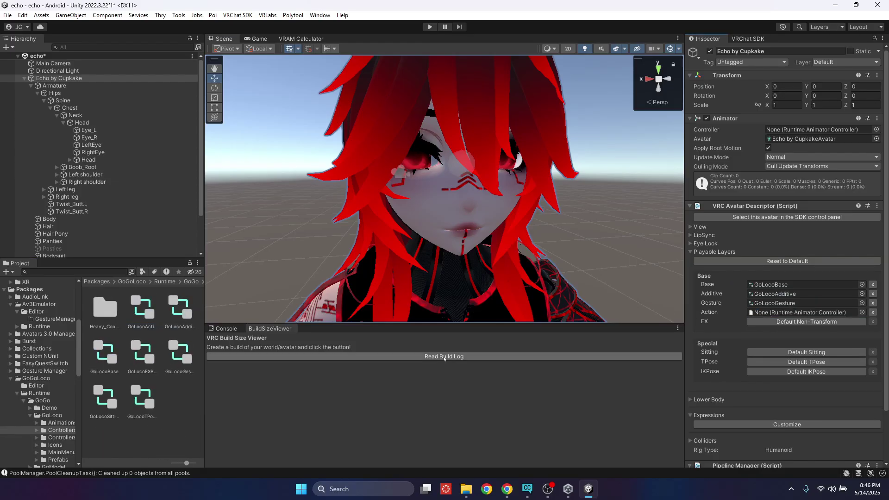
pyautogui.moveTo(143, 312); pyautogui.dragTo(797, 313)
# - Make the special TPose and Sitting layers custom and assign them GoLocoTPose and GoLocoSitting
pyautogui.click(788, 352)
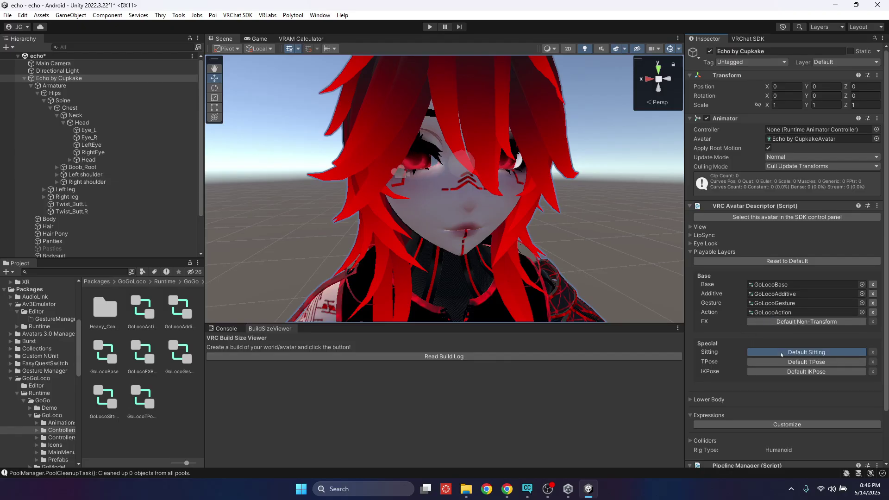
pyautogui.click(782, 363)
pyautogui.moveTo(143, 398); pyautogui.dragTo(808, 362)
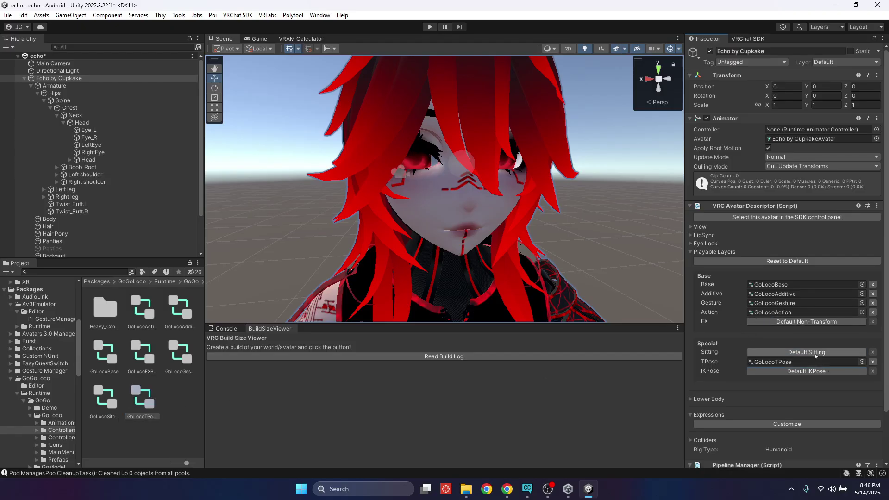
pyautogui.click(815, 354)
pyautogui.moveTo(106, 399); pyautogui.dragTo(799, 354)
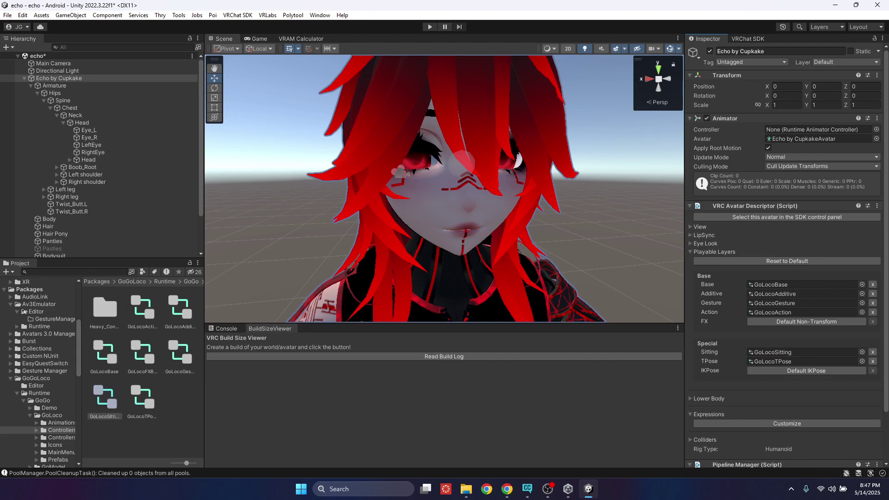
# - Collapse the GoGoLoco and Poiyomi packages and open the 4.Menu folder under Assets
pyautogui.click(11, 379)
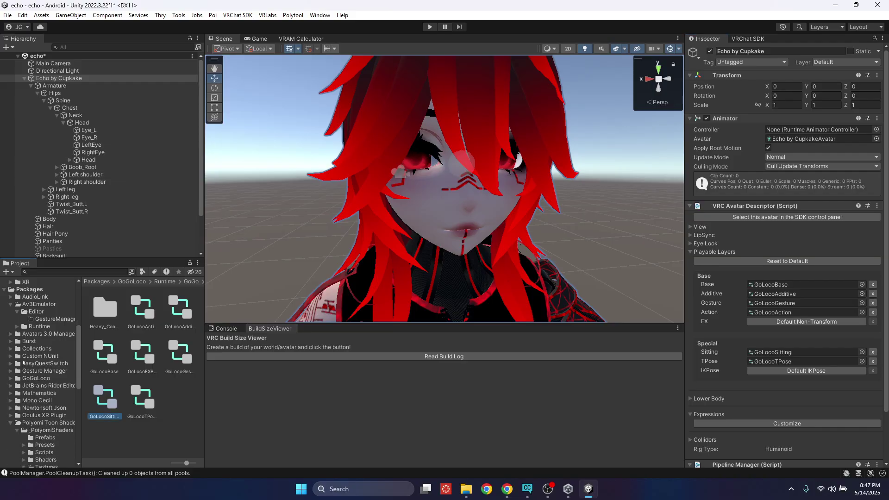
pyautogui.click(16, 423)
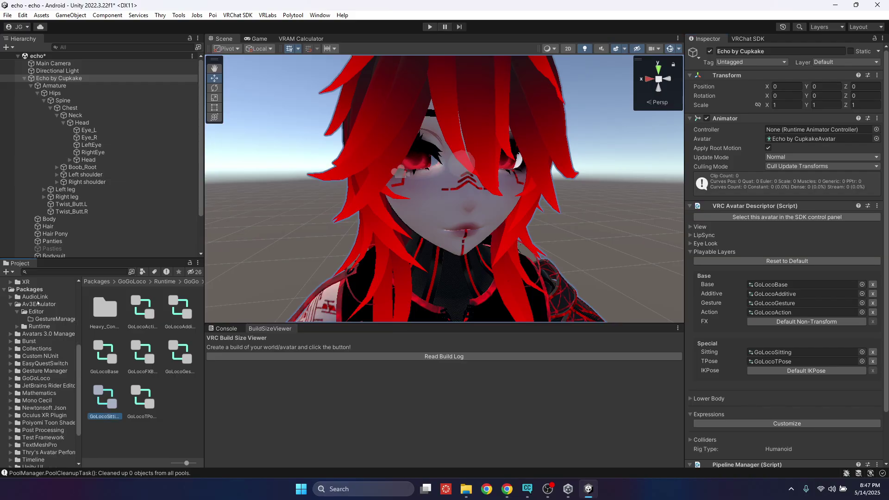
pyautogui.scroll(6, 25, 316)
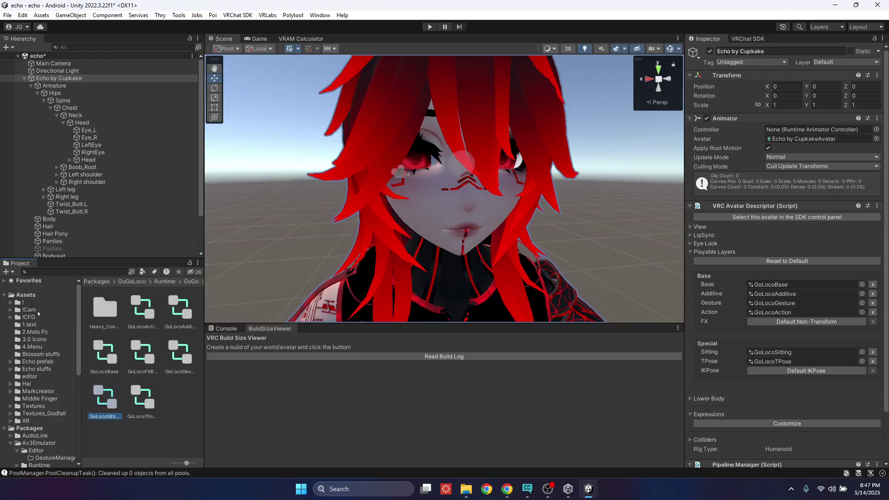
pyautogui.click(38, 332)
pyautogui.click(40, 340)
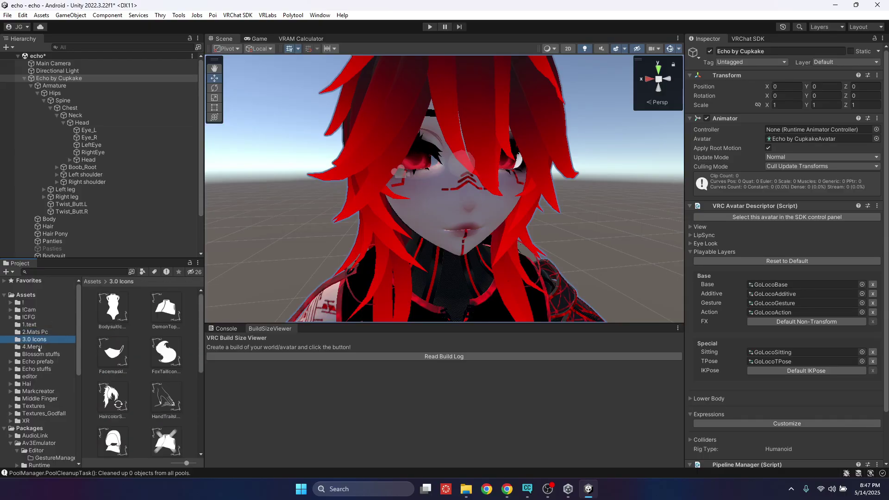
pyautogui.click(34, 347)
# - Assign the FX controller to the FX playable layer and to the Animator's Controller
pyautogui.click(143, 316)
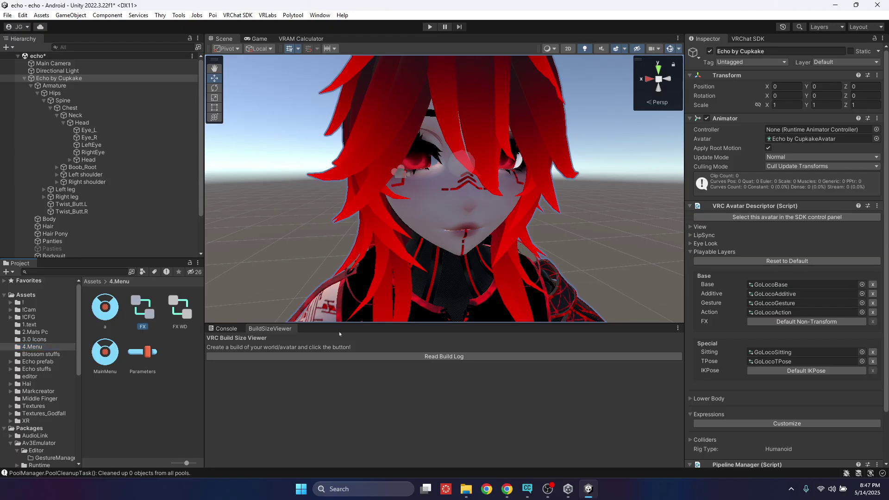
pyautogui.click(760, 322)
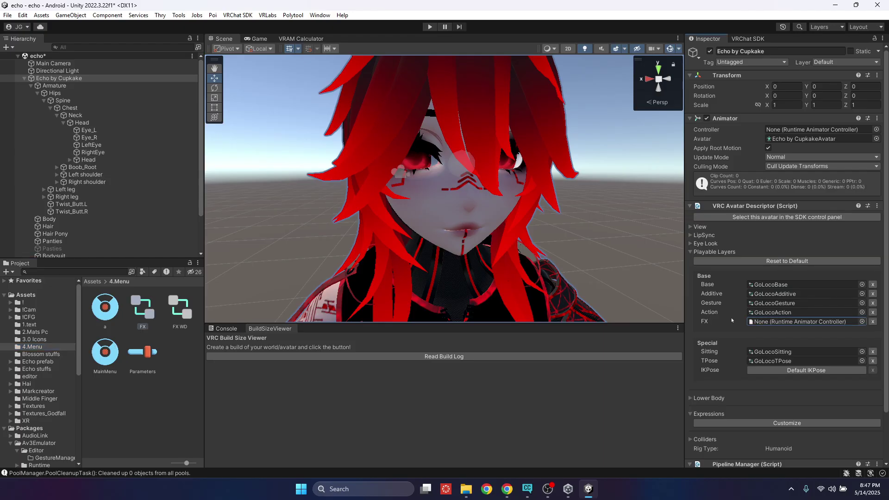
pyautogui.moveTo(143, 312); pyautogui.dragTo(787, 321)
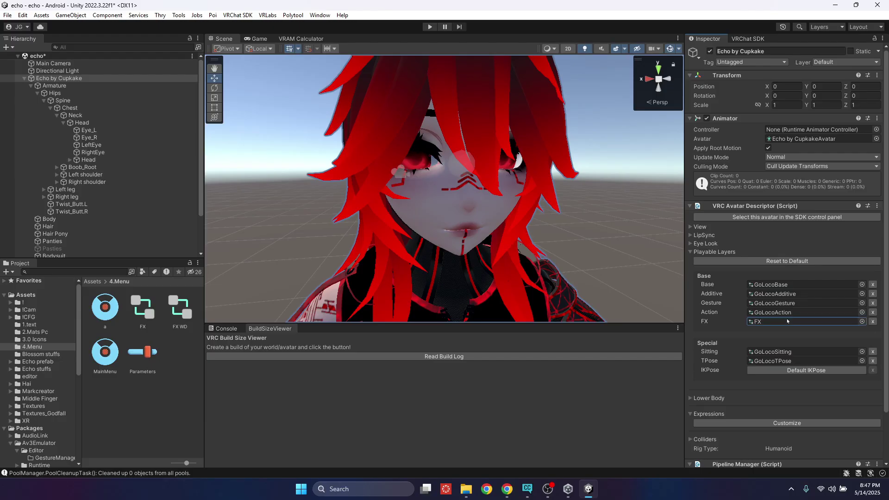
pyautogui.moveTo(143, 314); pyautogui.dragTo(792, 132)
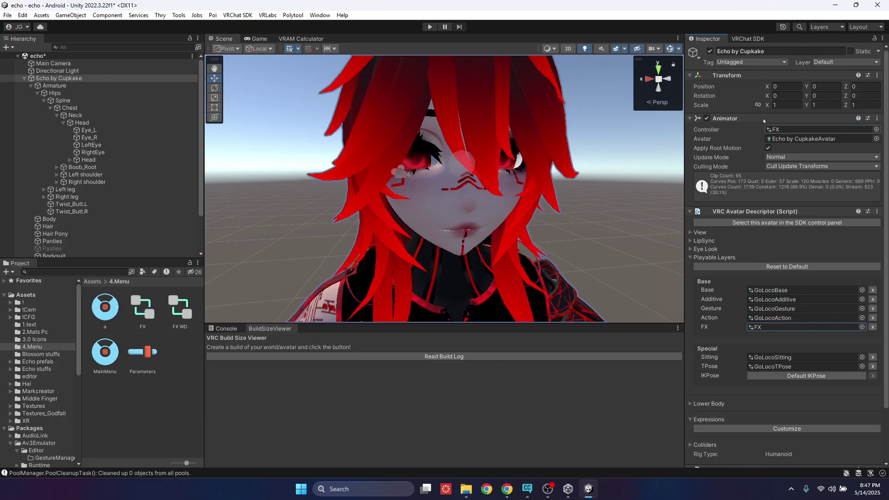
pyautogui.scroll(-3, 757, 321)
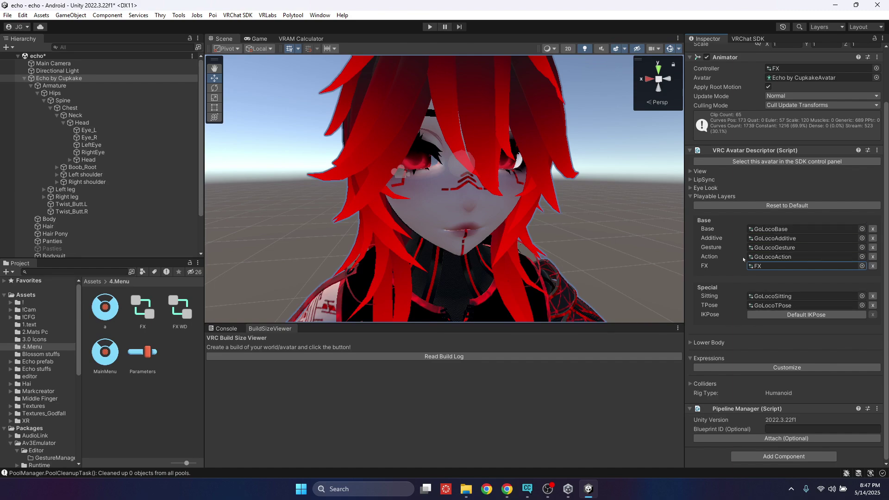
pyautogui.scroll(-5, 37, 369)
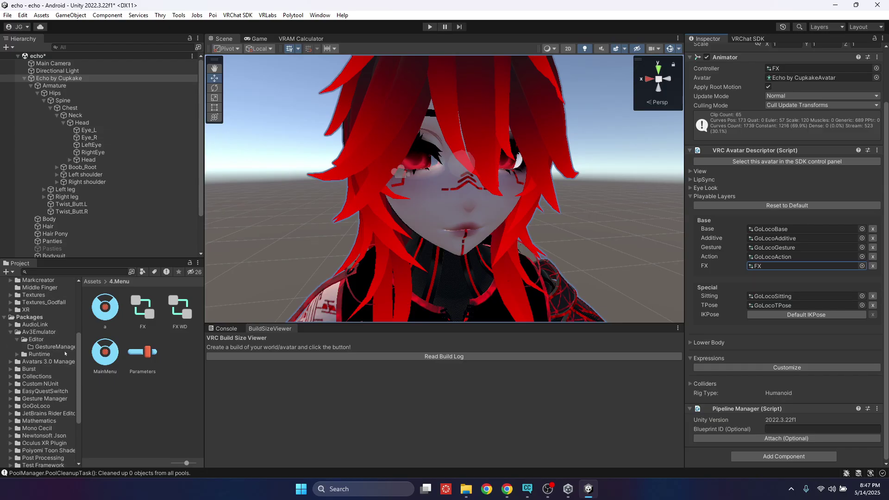
pyautogui.scroll(4, 63, 345)
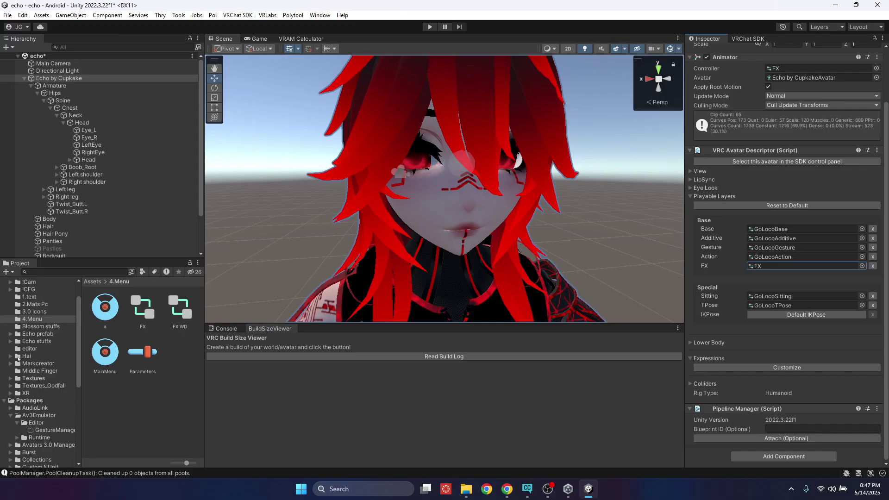
pyautogui.scroll(3, 24, 364)
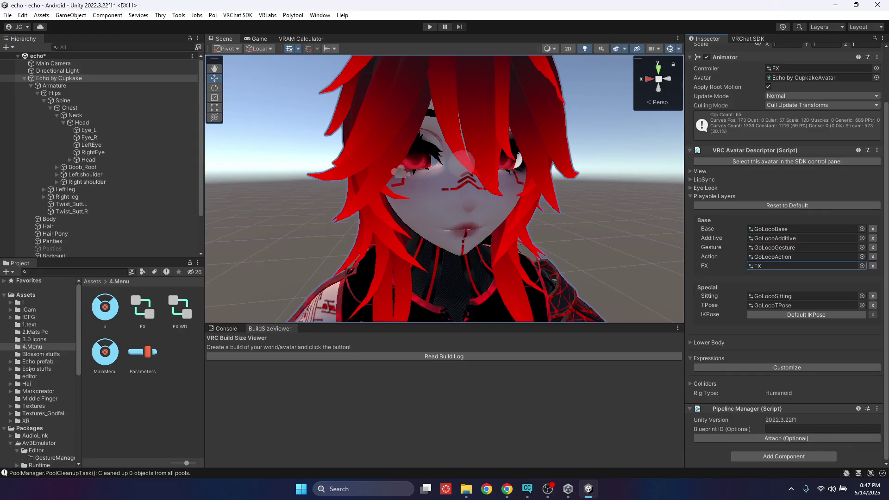
pyautogui.scroll(-3, 29, 369)
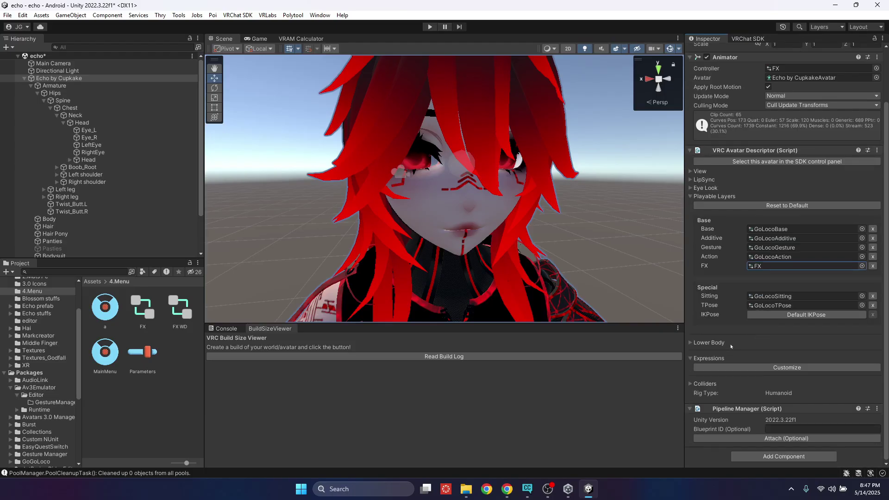
# - Check the descriptor's Lower Body settings, collapse them again, and switch Expressions to custom
pyautogui.click(700, 343)
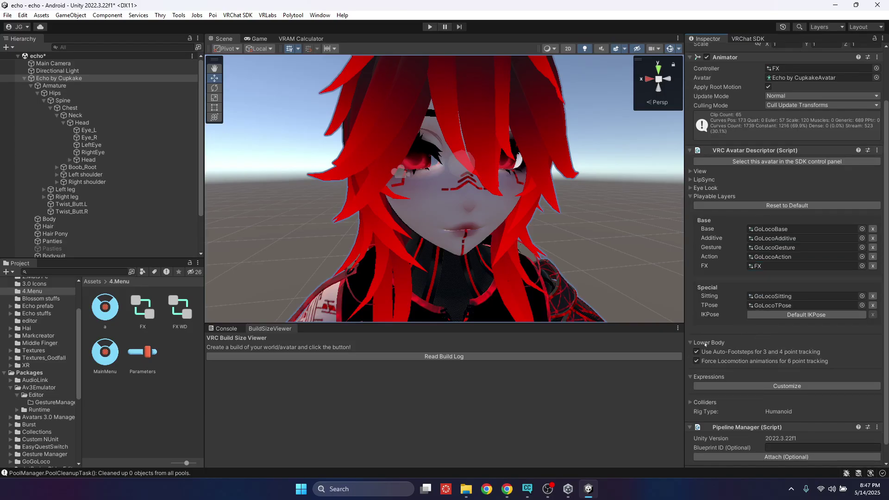
pyautogui.click(693, 342)
pyautogui.click(693, 342)
pyautogui.click(692, 343)
pyautogui.click(713, 365)
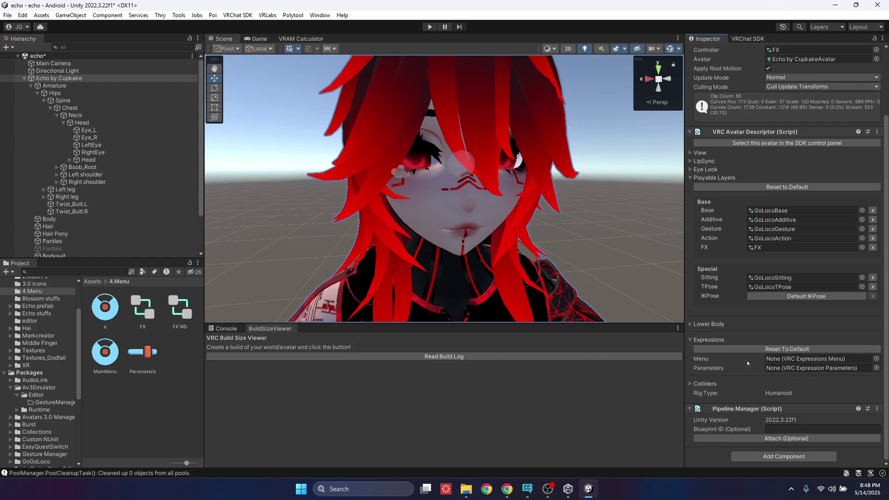
pyautogui.scroll(-3, 42, 361)
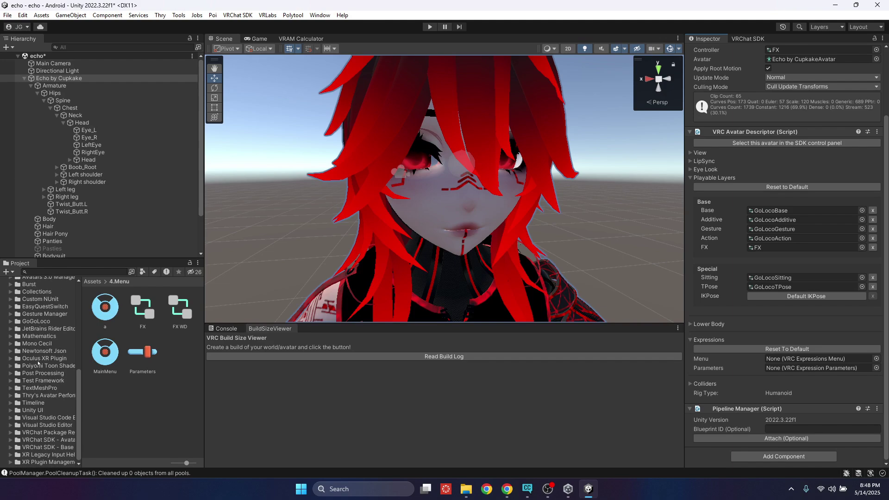
# - Look through the menu and parameter assets in the GoGoLoco package's MainMenu folder
pyautogui.click(11, 433)
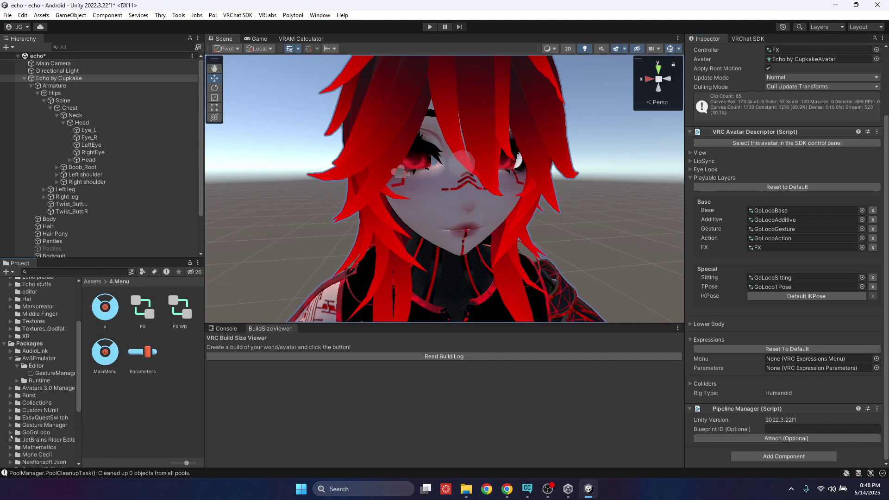
pyautogui.scroll(-3, 18, 430)
pyautogui.click(63, 426)
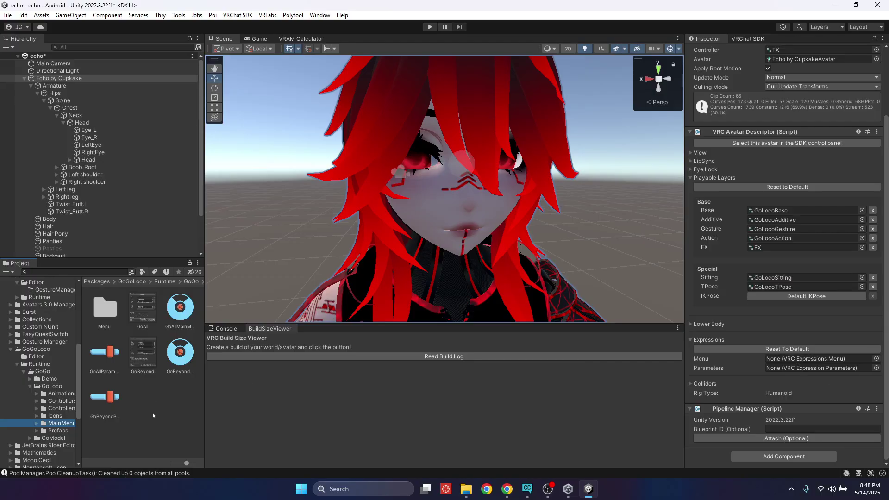
# - Assign MainMenu and Parameters from the 4.Menu folder under Assets to the descriptor's expressions Menu and Parameters
pyautogui.scroll(10, 37, 333)
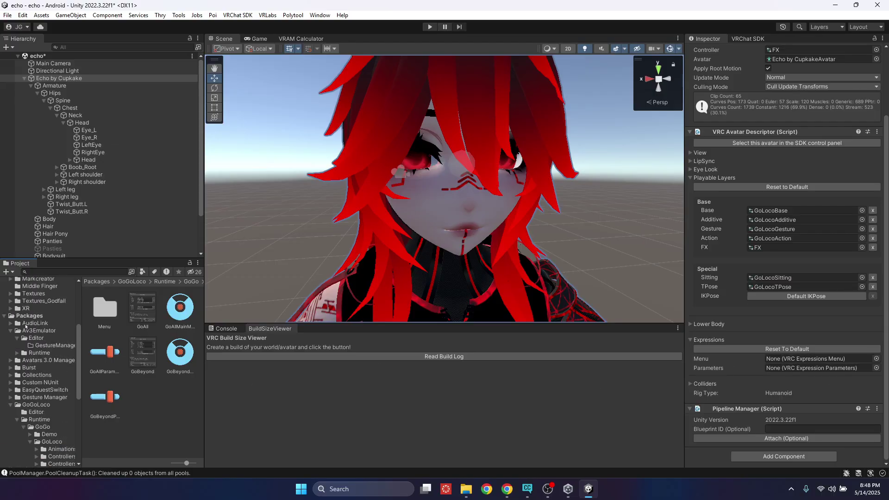
pyautogui.click(29, 346)
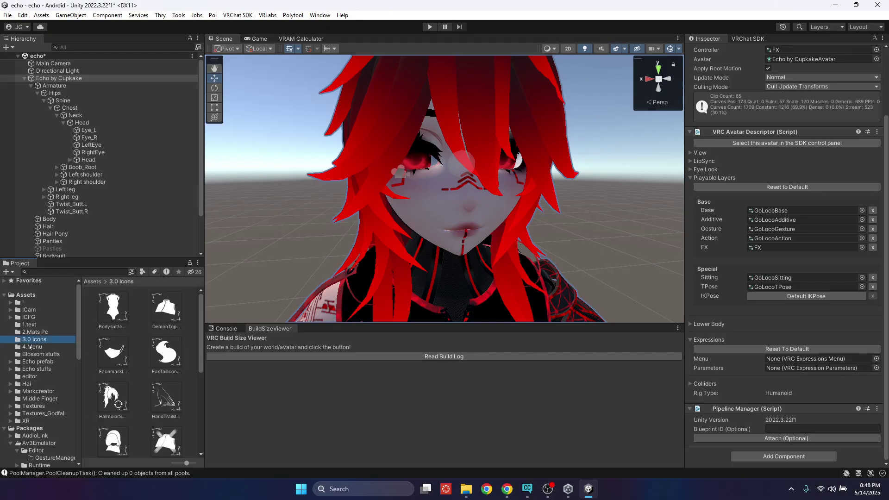
pyautogui.moveTo(116, 358); pyautogui.dragTo(799, 360)
pyautogui.moveTo(151, 368); pyautogui.dragTo(779, 368)
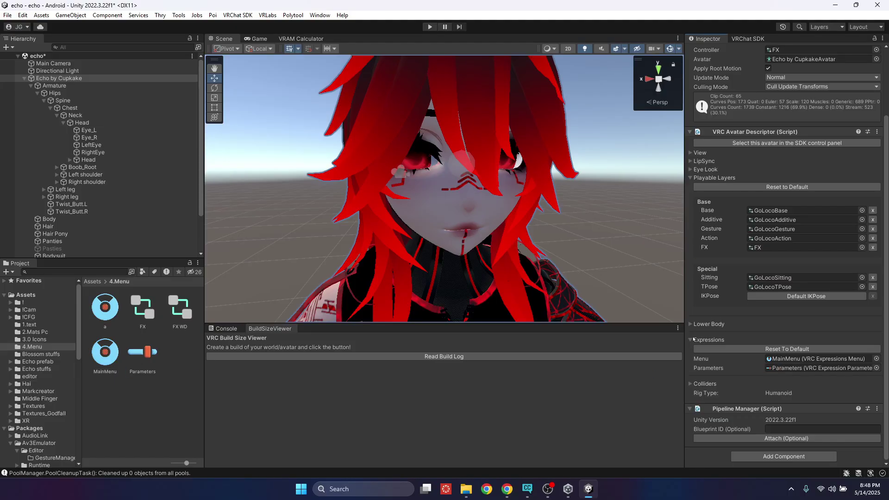
# - Collapse the descriptor's Expressions and Playable Layers sections
pyautogui.click(691, 340)
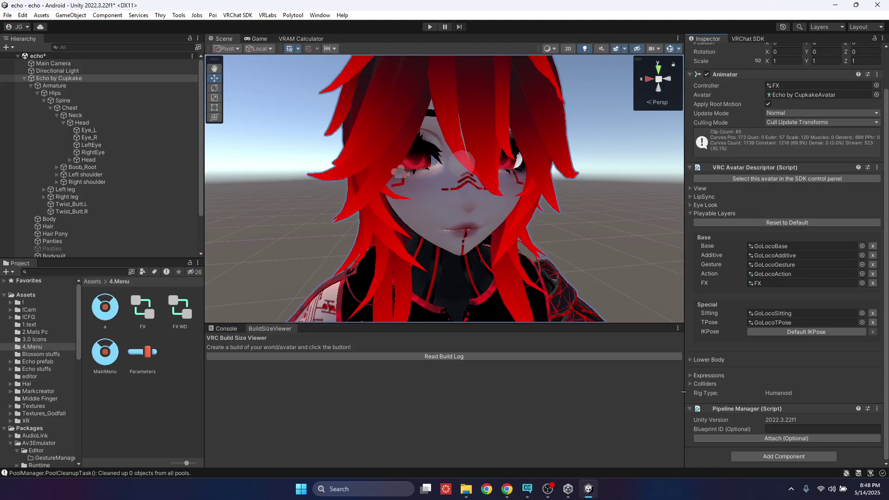
pyautogui.scroll(3, 689, 386)
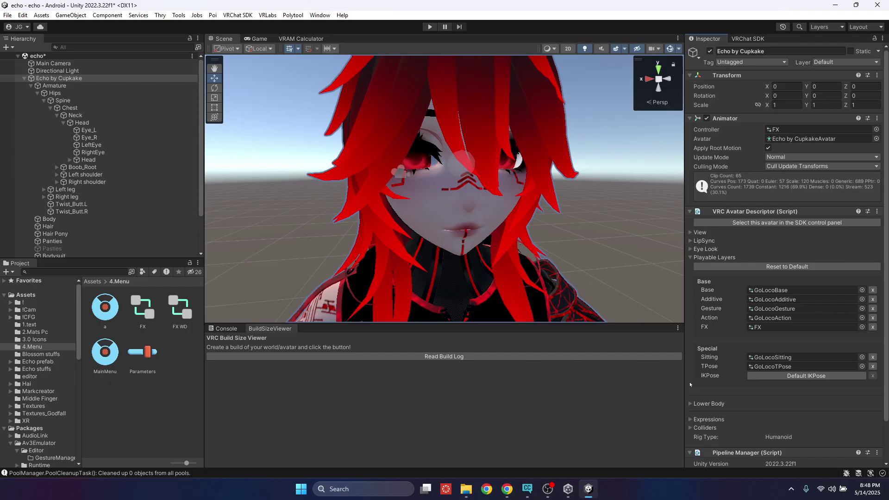
pyautogui.click(691, 258)
pyautogui.moveTo(505, 199); pyautogui.dragTo(514, 219, button='right')
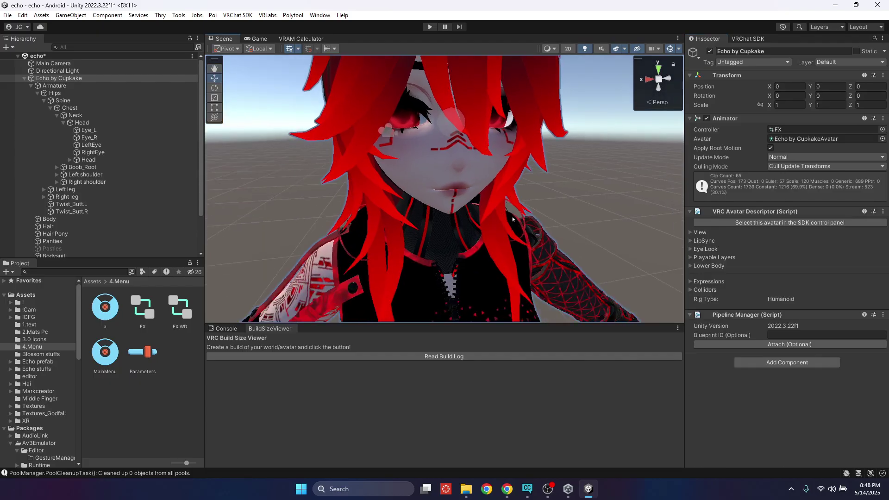
# - Open the VRChat SDK builder and expand its Prepare Your Content and Review Any Alerts sections
pyautogui.click(748, 39)
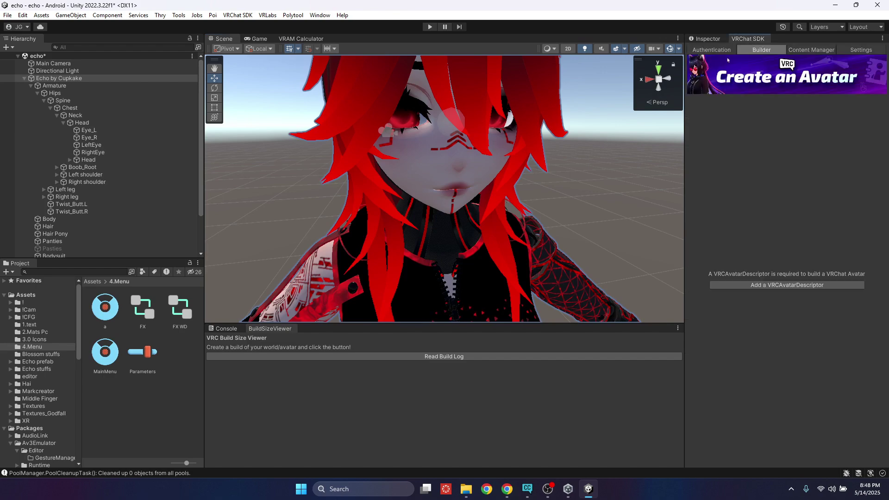
pyautogui.moveTo(463, 194); pyautogui.dragTo(466, 174, button='right')
pyautogui.scroll(-8, 565, 175)
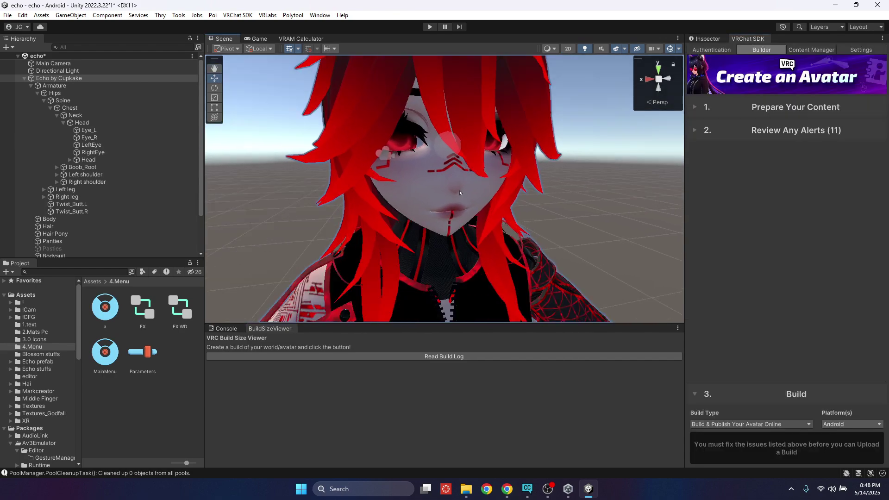
pyautogui.click(704, 107)
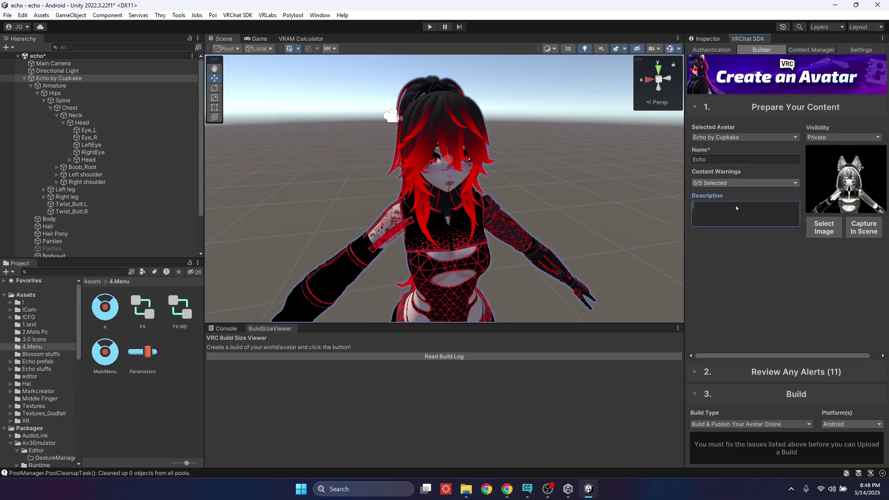
pyautogui.click(698, 370)
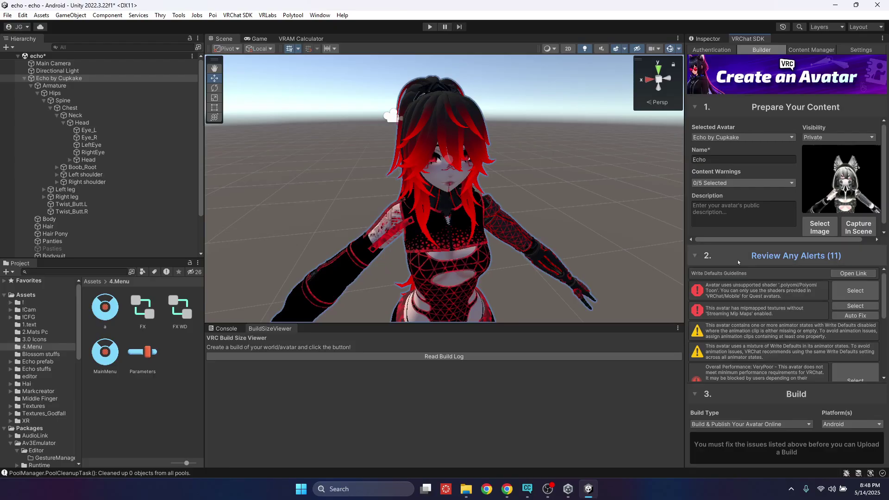
# - Change the build platform from Android to Windows and confirm switching the build target
pyautogui.click(840, 424)
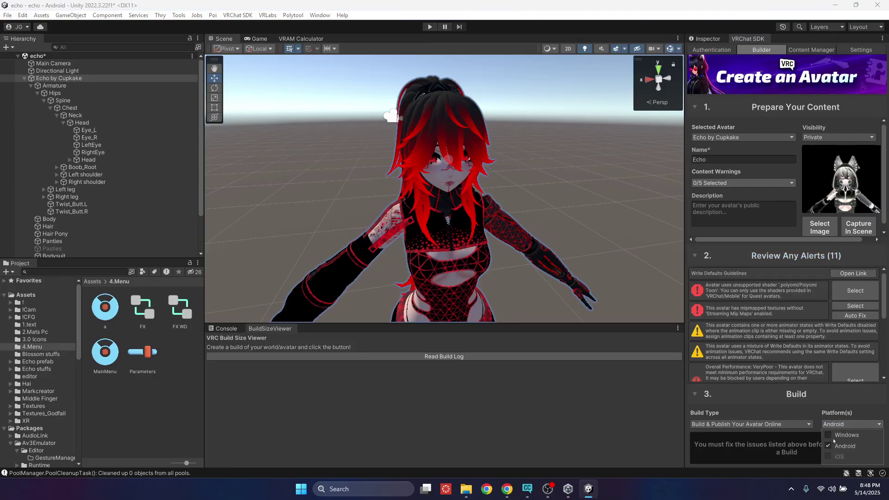
pyautogui.click(829, 434)
pyautogui.click(828, 446)
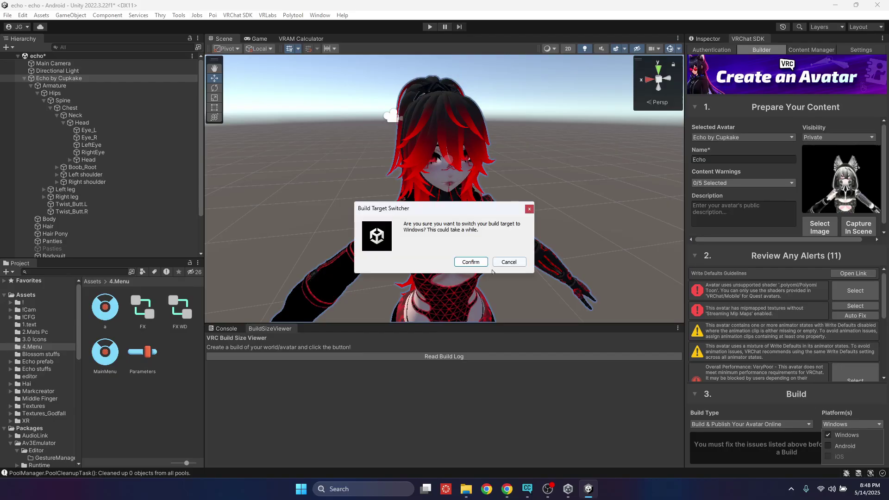
pyautogui.click(471, 262)
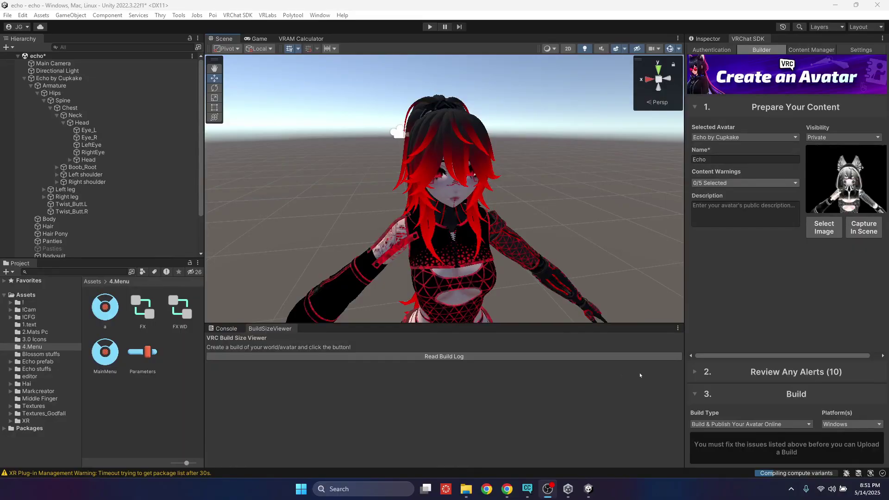
# - Expand Review Any Alerts and read through the avatar's warnings and performance alerts
pyautogui.click(701, 372)
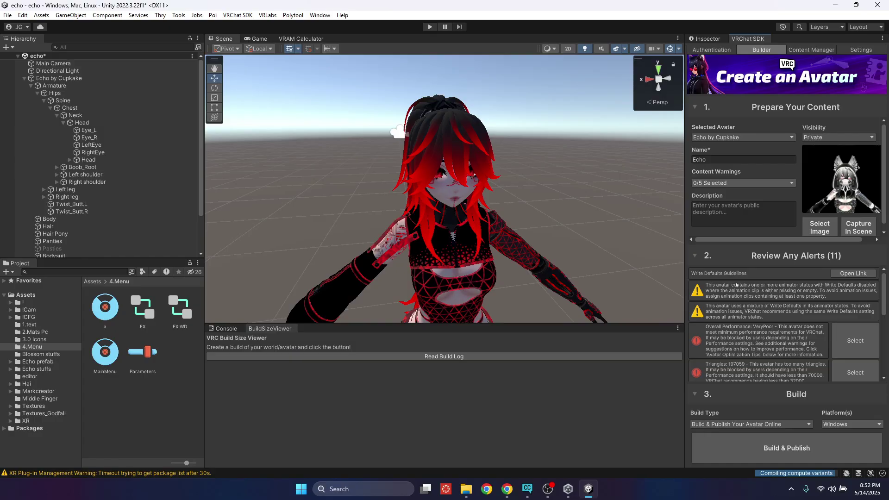
pyautogui.scroll(-3, 773, 288)
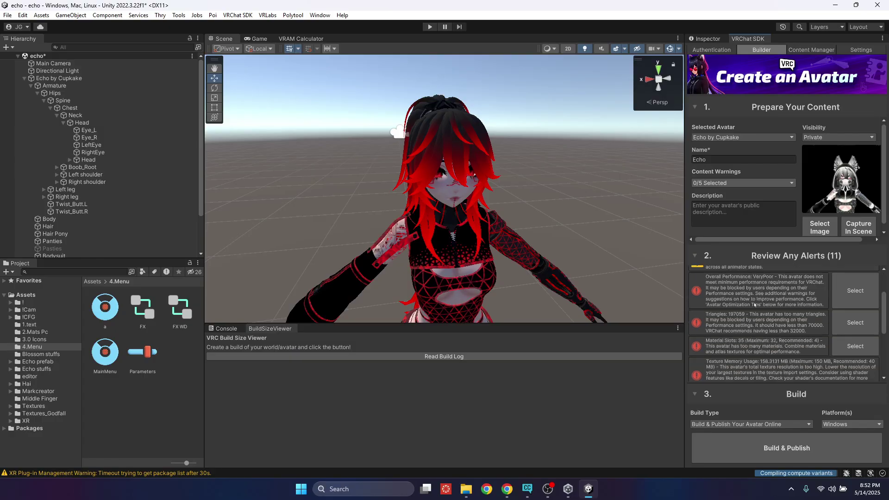
pyautogui.scroll(-2, 752, 319)
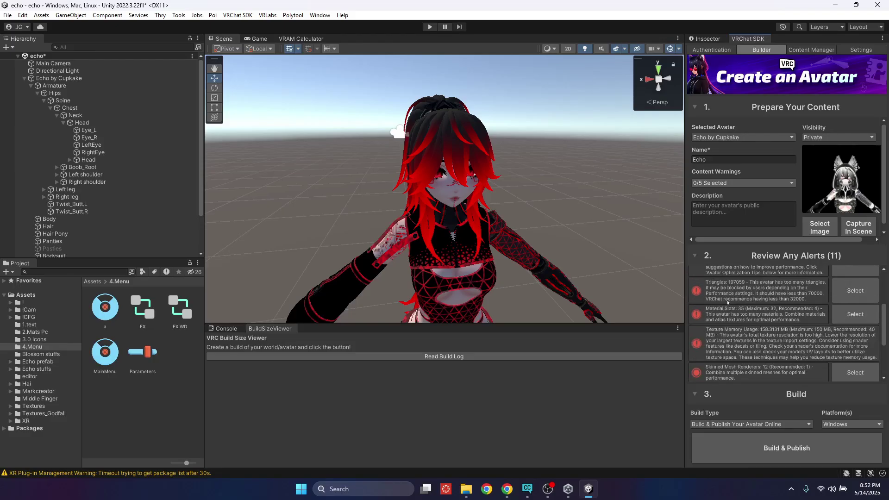
pyautogui.scroll(-2, 753, 319)
pyautogui.scroll(-2, 722, 343)
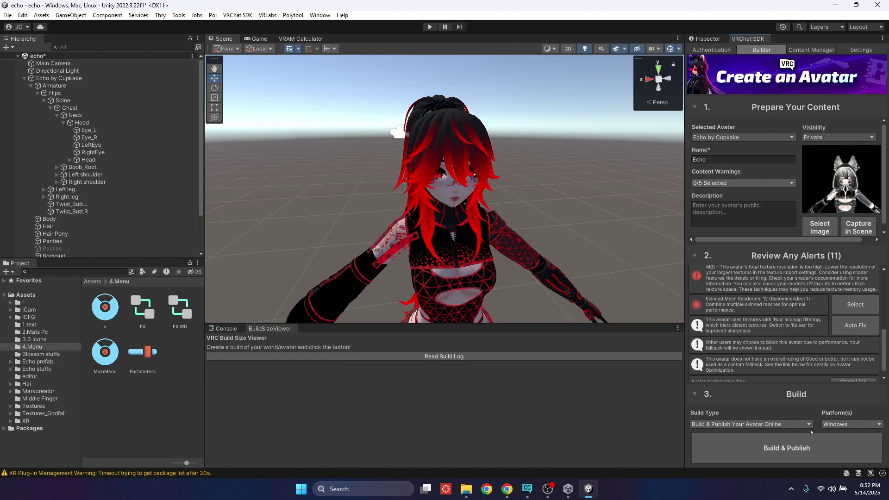
# - Build and publish the avatar online, accept the copyright ownership agreement, and dismiss the upload notice
pyautogui.click(806, 444)
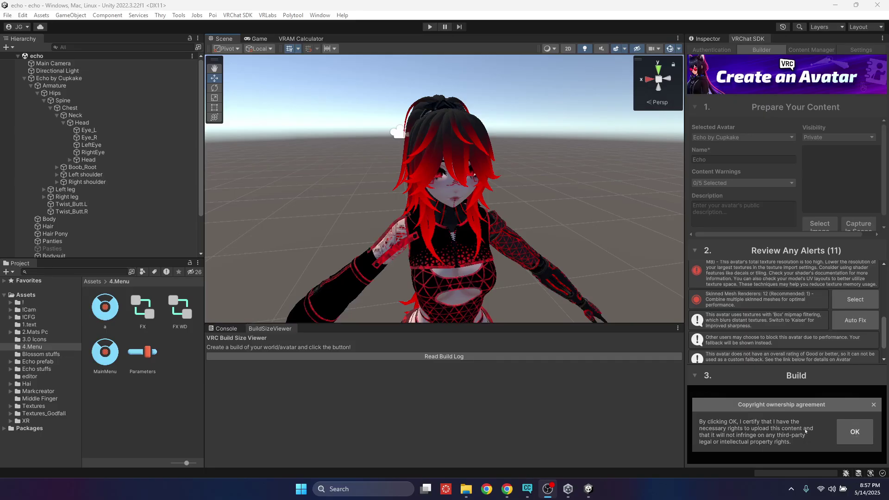
pyautogui.click(853, 432)
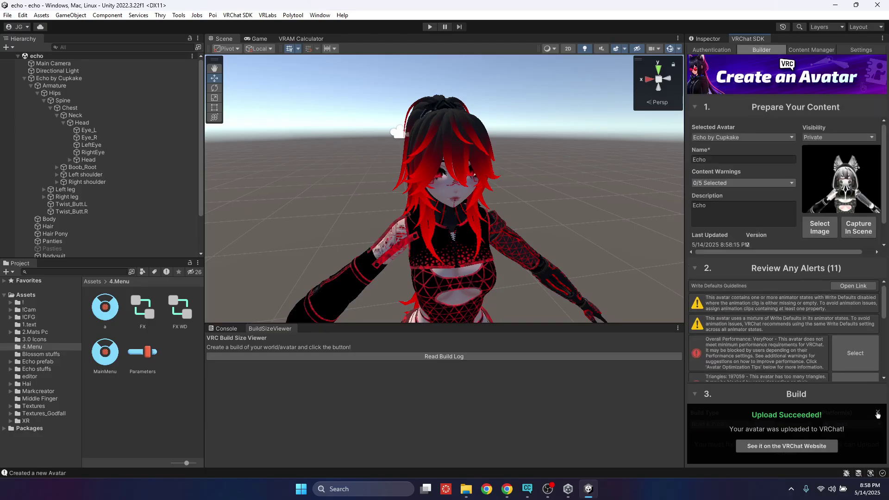
pyautogui.click(877, 412)
# - Check the published avatar's description, version and supported platforms under Prepare Your Content
pyautogui.scroll(-1, 700, 212)
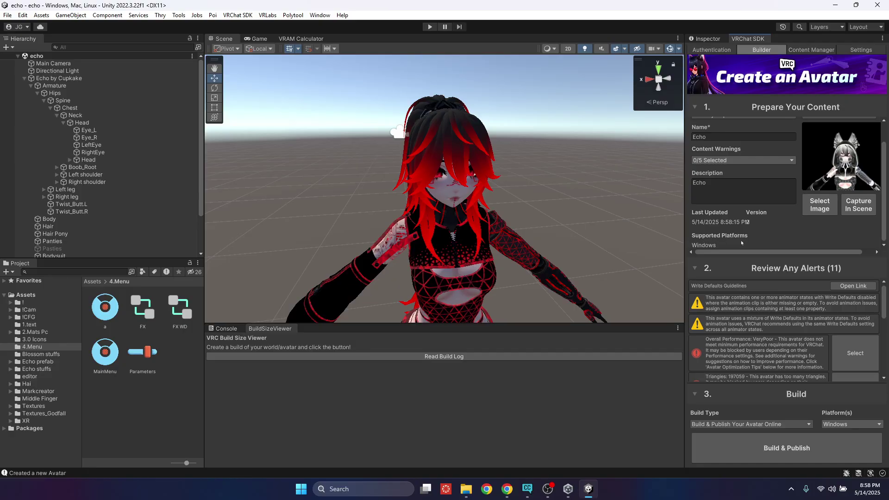
pyautogui.scroll(2, 732, 243)
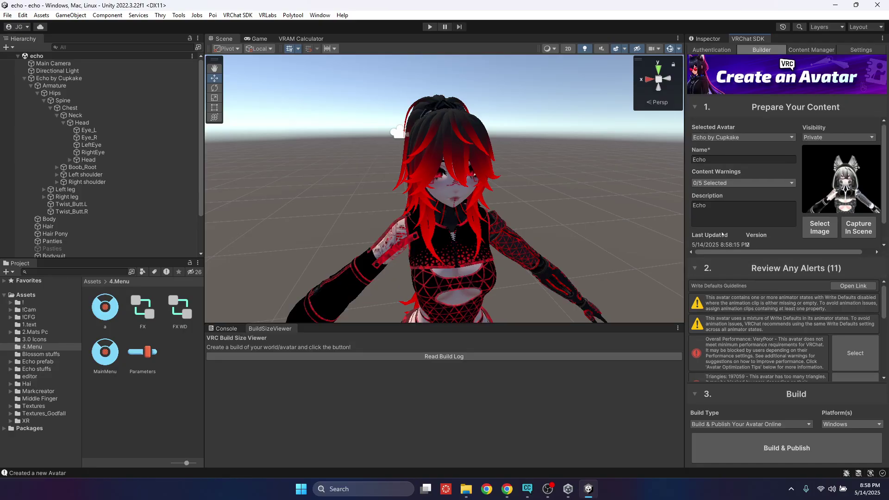
pyautogui.scroll(-2, 722, 232)
pyautogui.scroll(2, 721, 211)
pyautogui.scroll(-2, 797, 169)
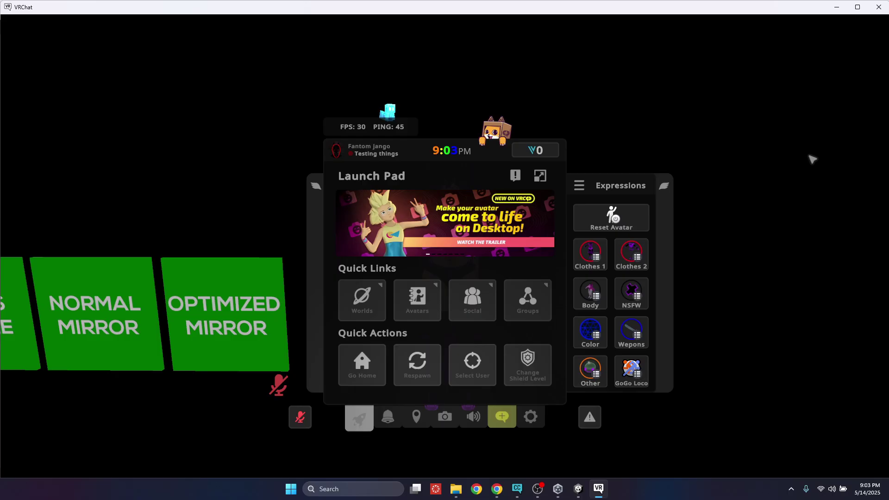
# - Switch to VRChat, change into the Echo avatar from the uploaded avatars, and close the menu
pyautogui.press('Escape')
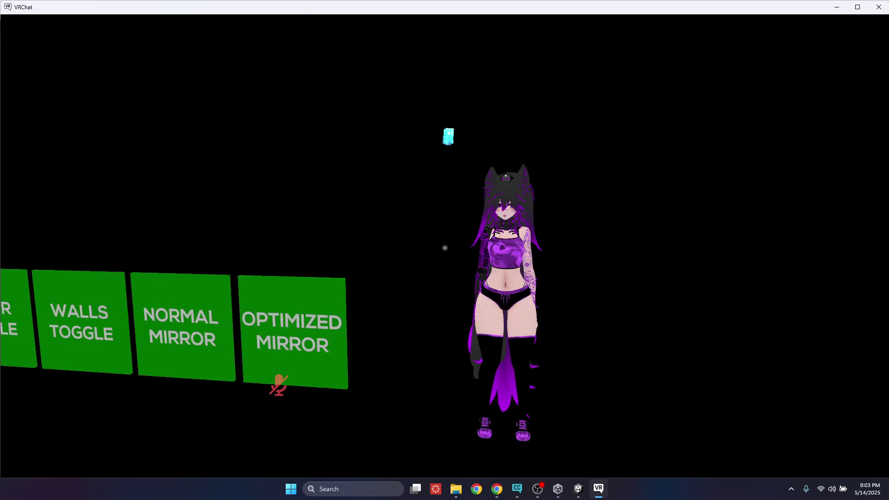
pyautogui.press('Escape')
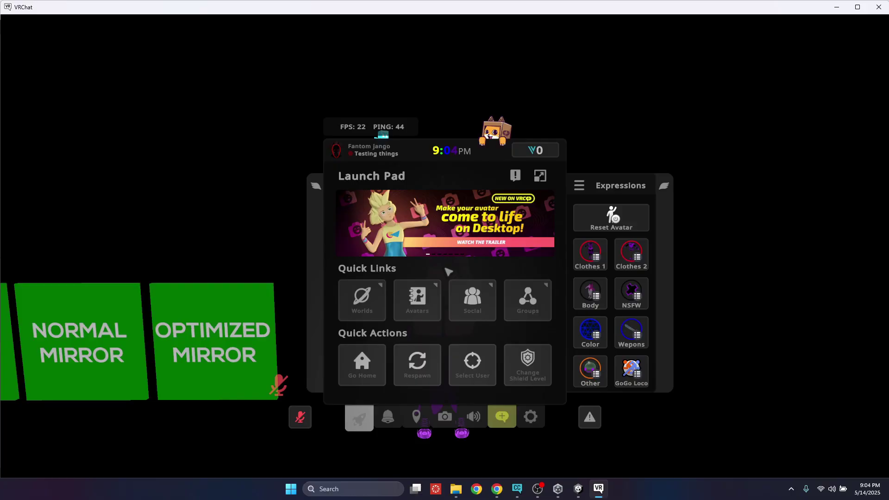
pyautogui.click(417, 299)
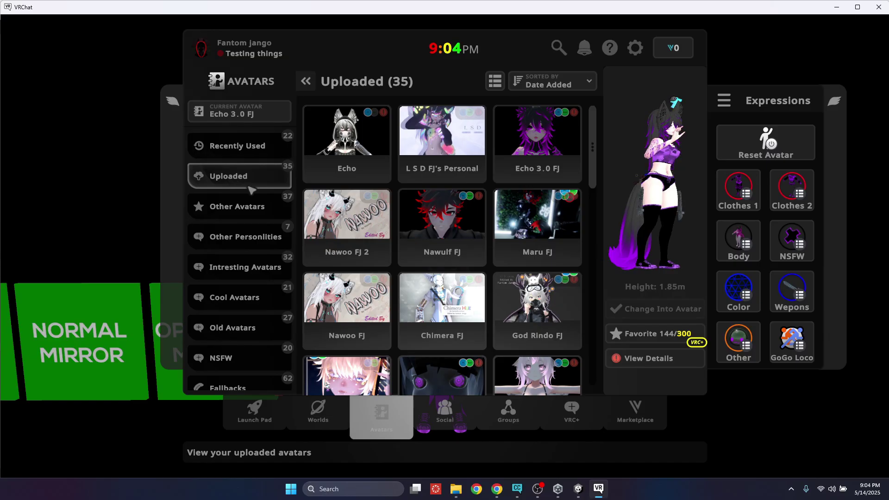
pyautogui.click(364, 140)
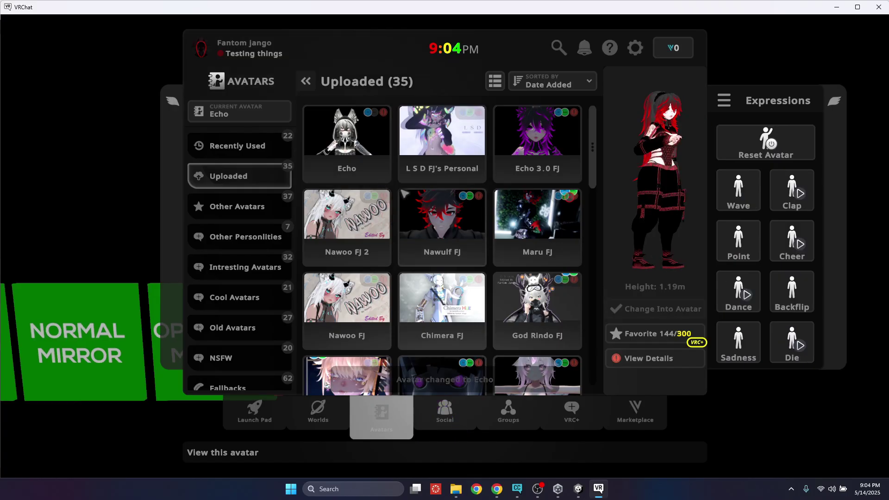
pyautogui.press('Escape')
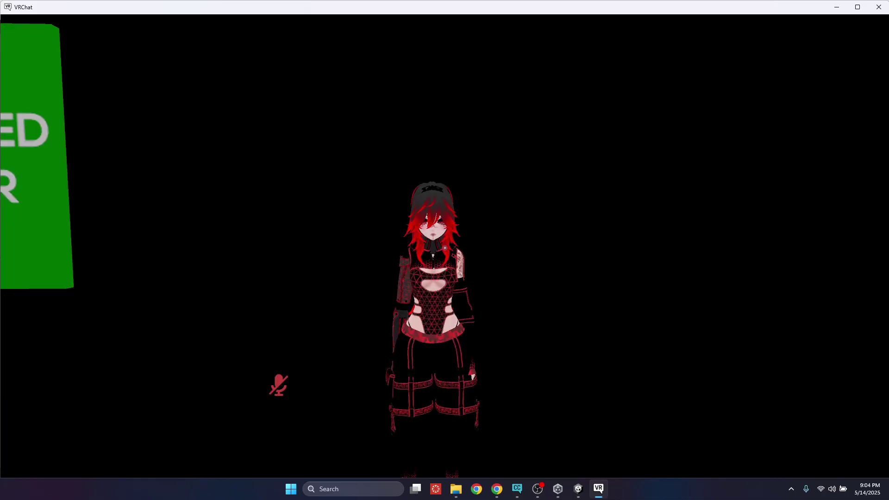
# - Walk the avatar backward and forward in front of the mirror to check its look and movement
pyautogui.press('s')
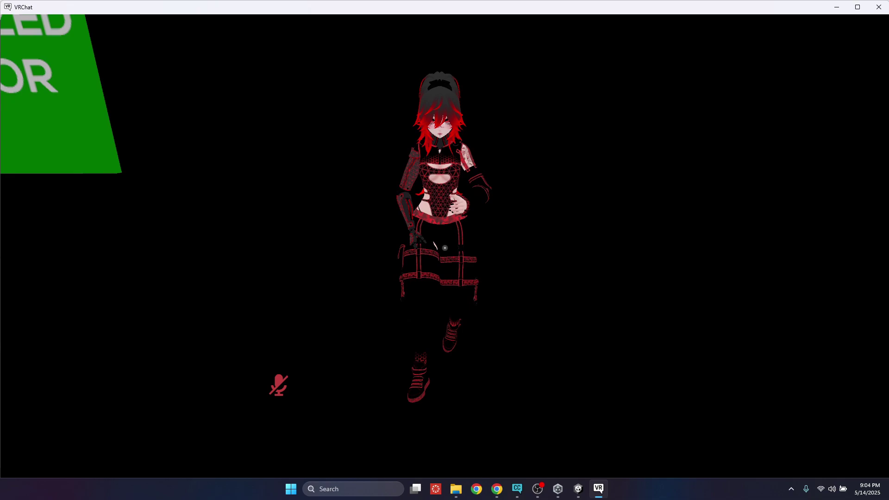
pyautogui.press('w')
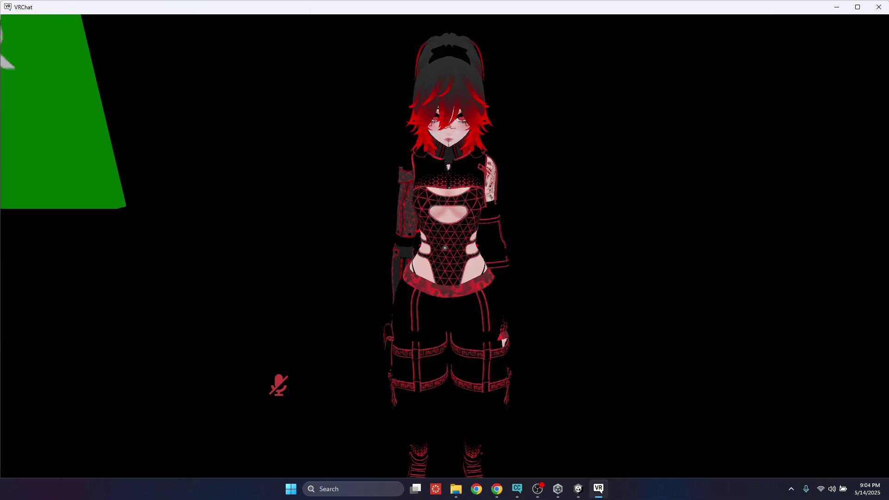
pyautogui.press('s')
# - Check the avatar's GoGo Loco expressions submenu, close it, and walk before the mirror again
pyautogui.press('r')
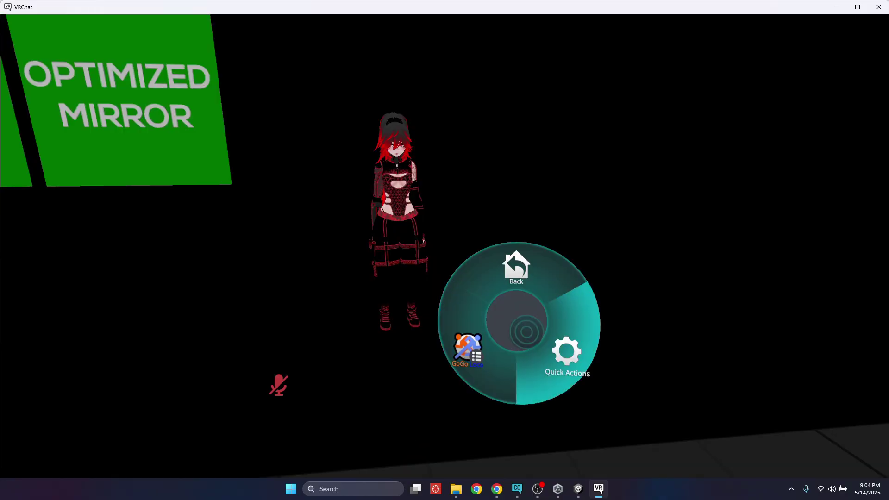
pyautogui.click(469, 348)
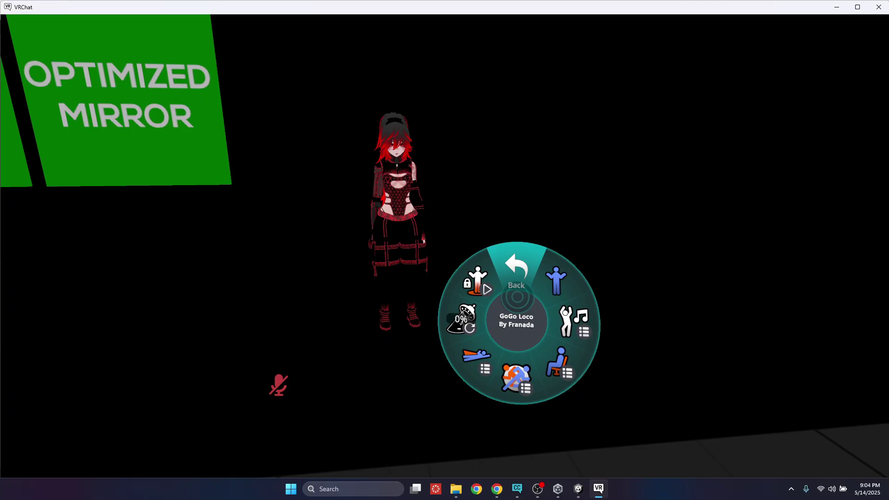
pyautogui.press('r')
pyautogui.press('s')
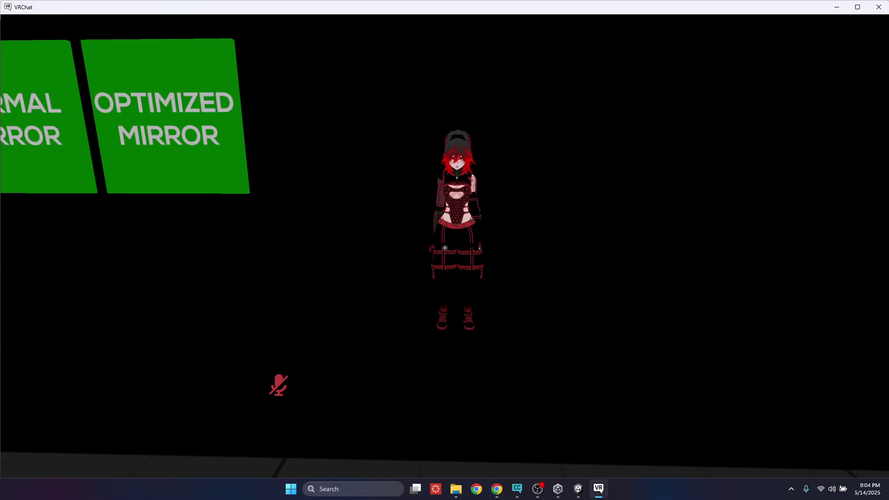
pyautogui.press('w')
pyautogui.press('s')
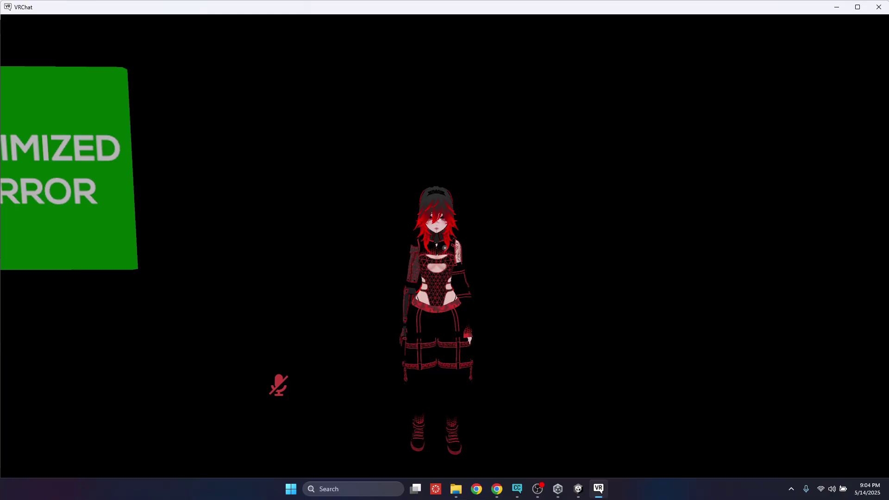
# - Open the Echo avatar's details, examine its performance breakdown, and close the menu
pyautogui.press('Escape')
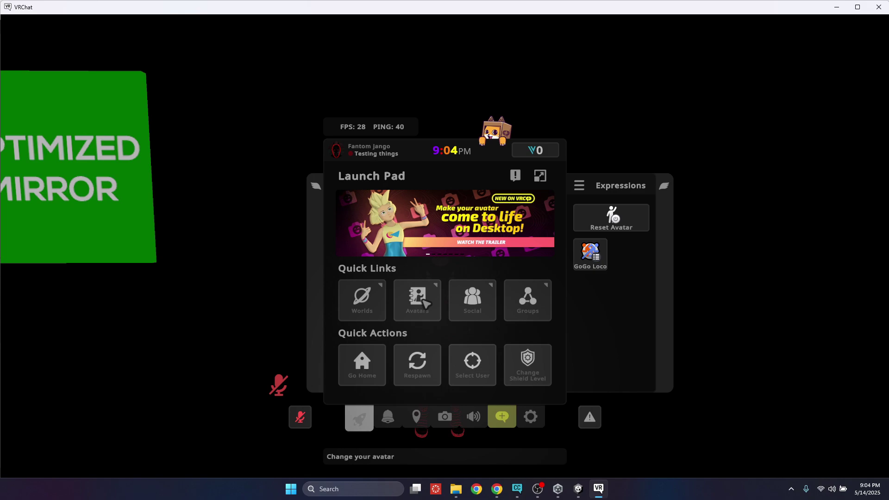
pyautogui.click(424, 302)
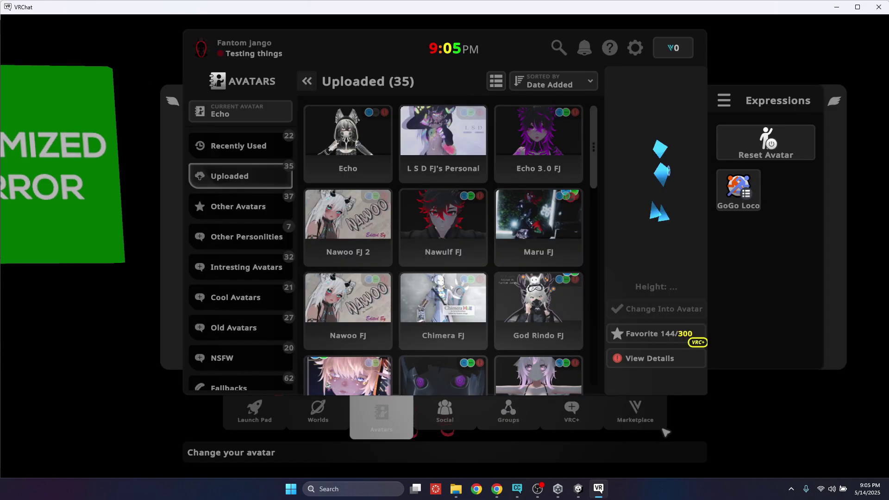
pyautogui.click(650, 358)
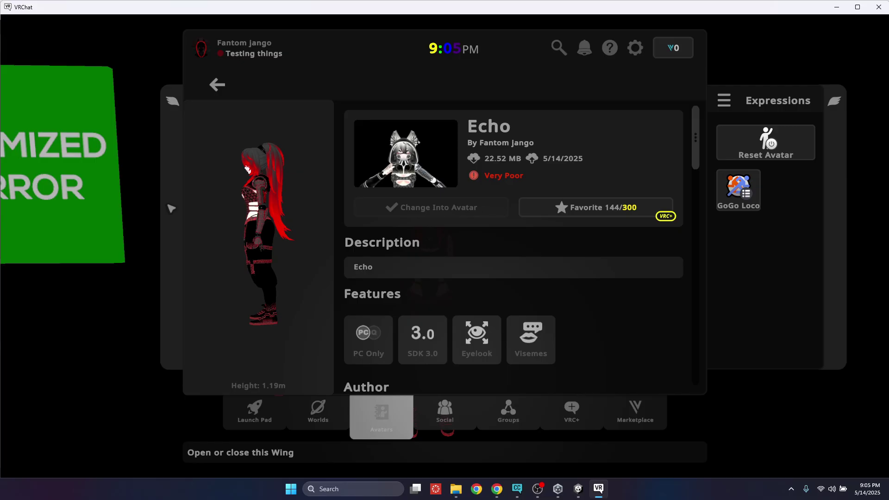
pyautogui.scroll(-5, 537, 252)
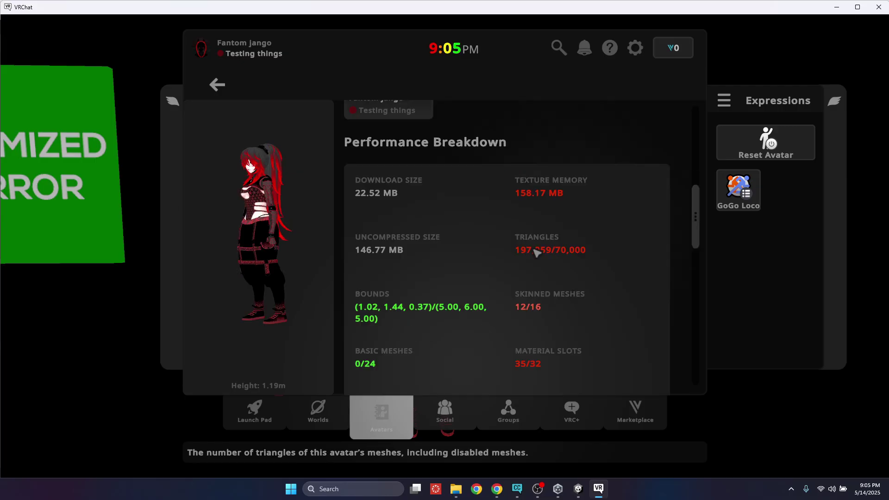
pyautogui.press('Escape')
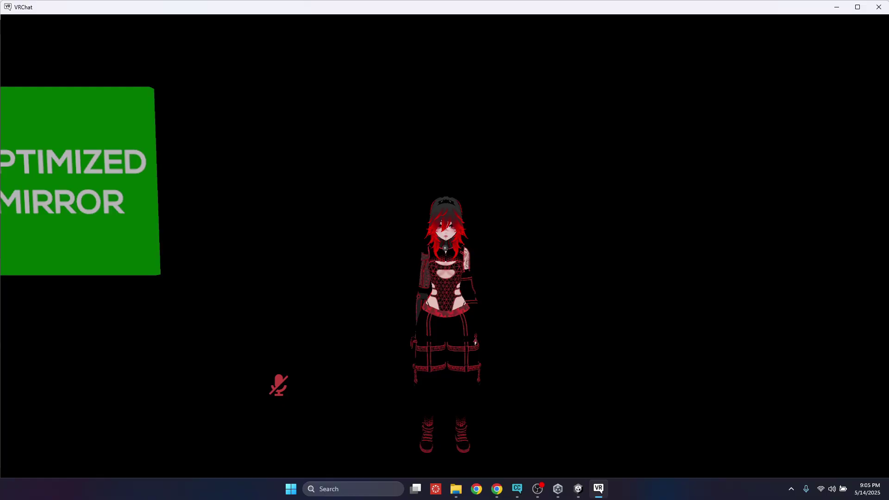